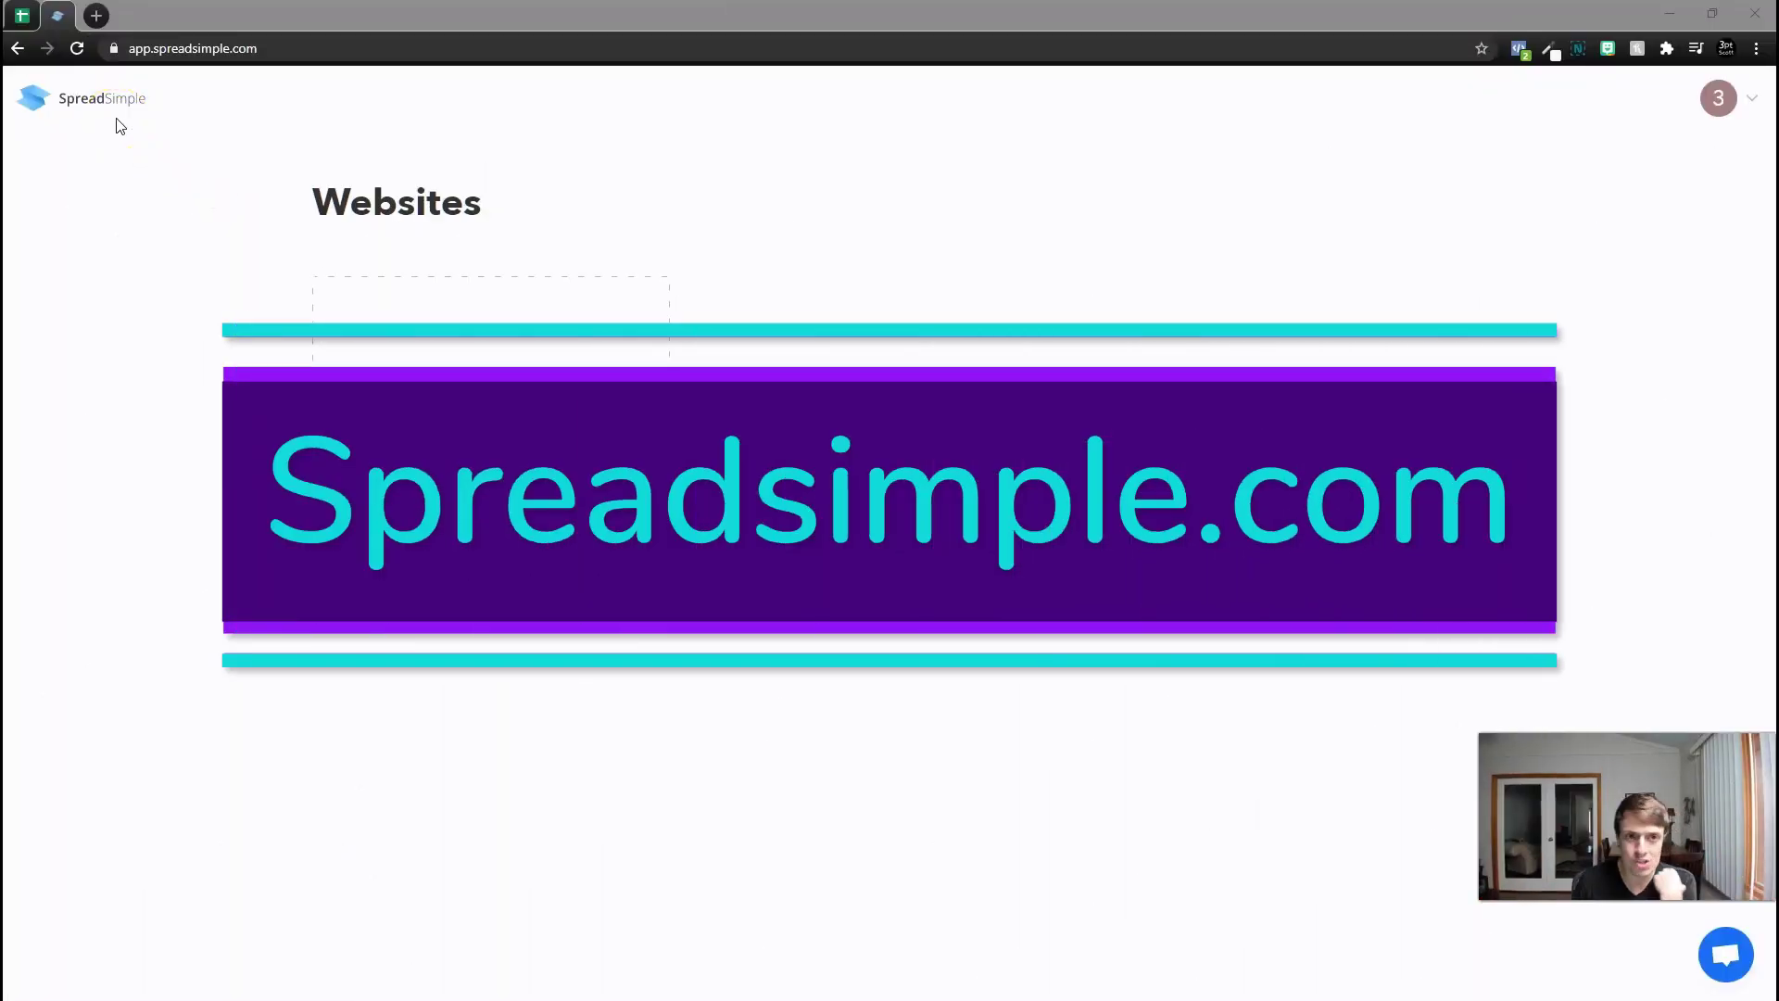
# Start a new website from the dashboard, then peek at the AppSumo spreadsheet tab
pyautogui.click(452, 507)
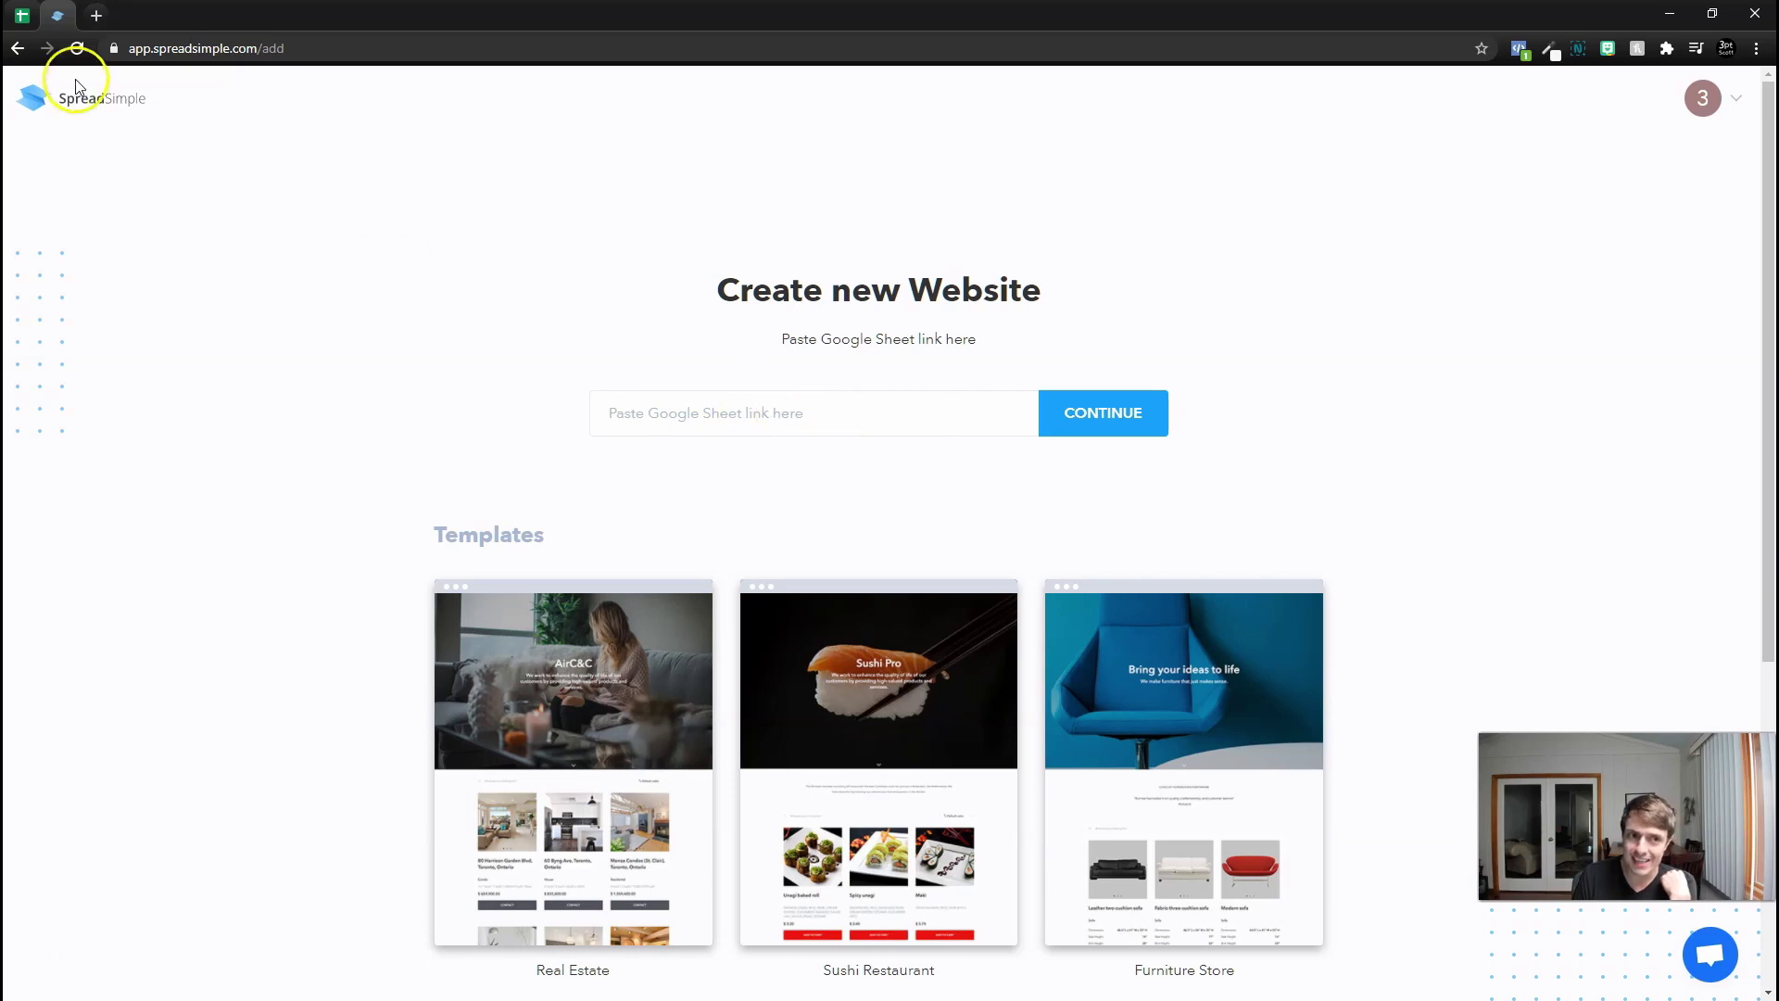
pyautogui.click(20, 15)
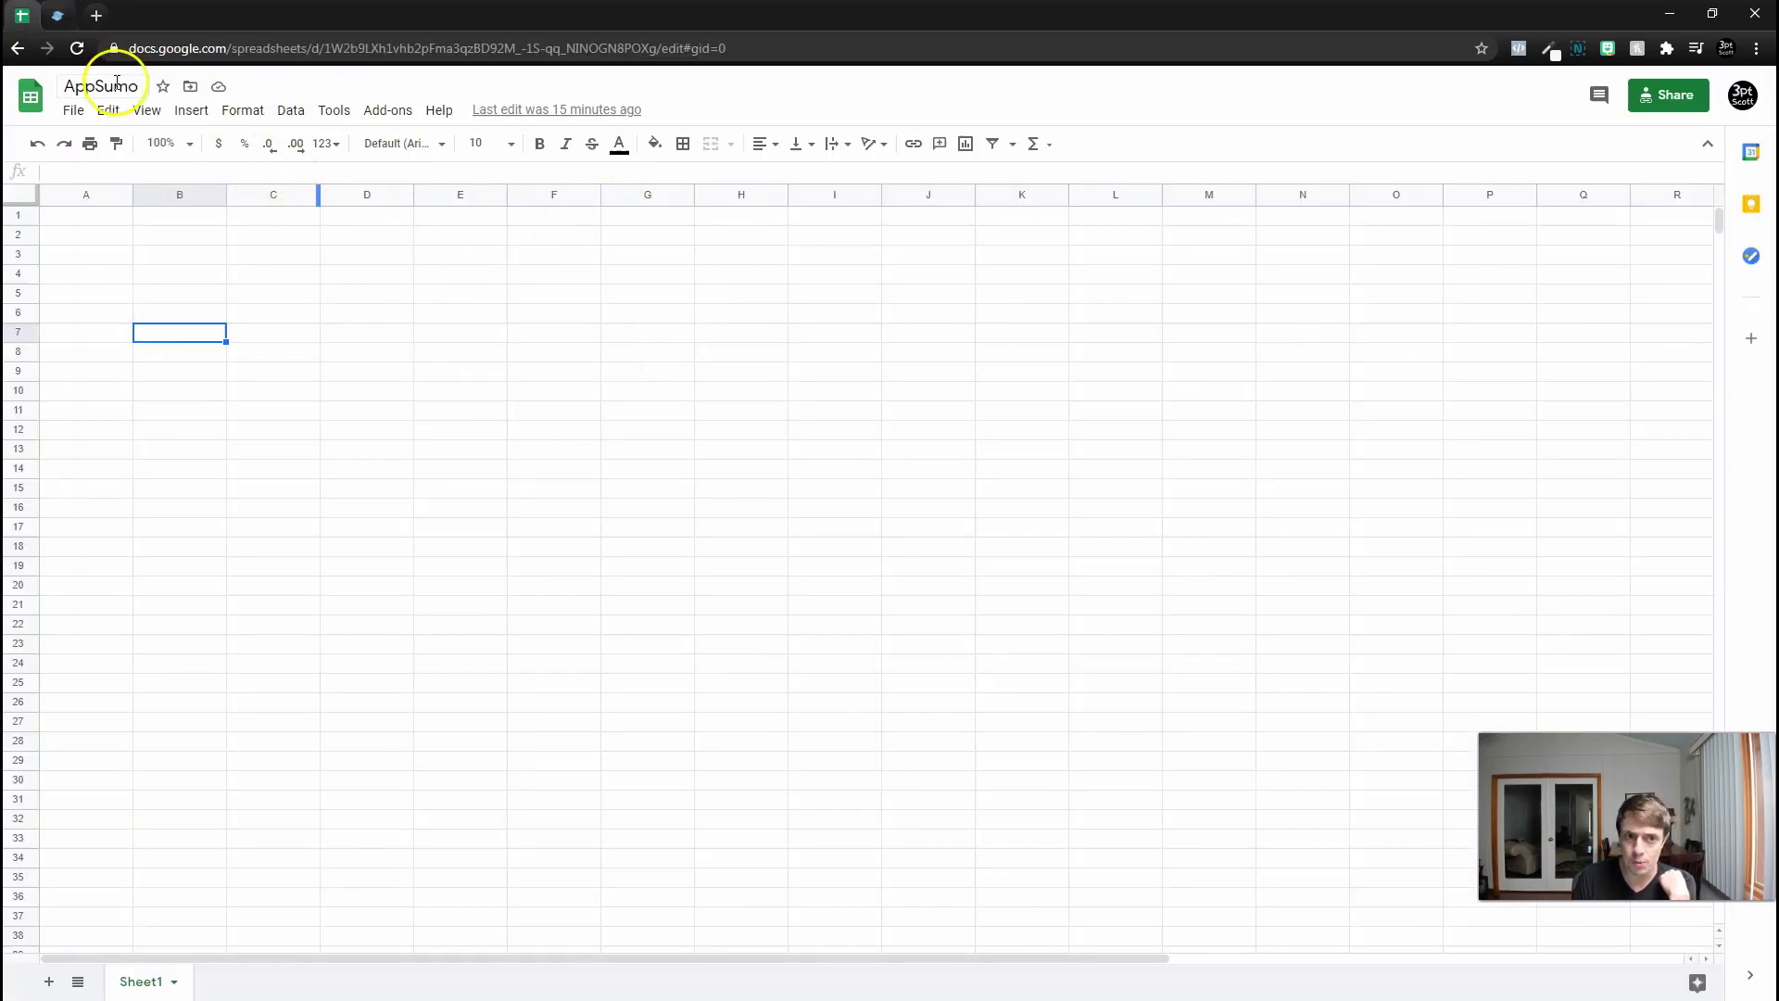
# Back in the builder, create the website from the Oculus Products template
pyautogui.click(56, 14)
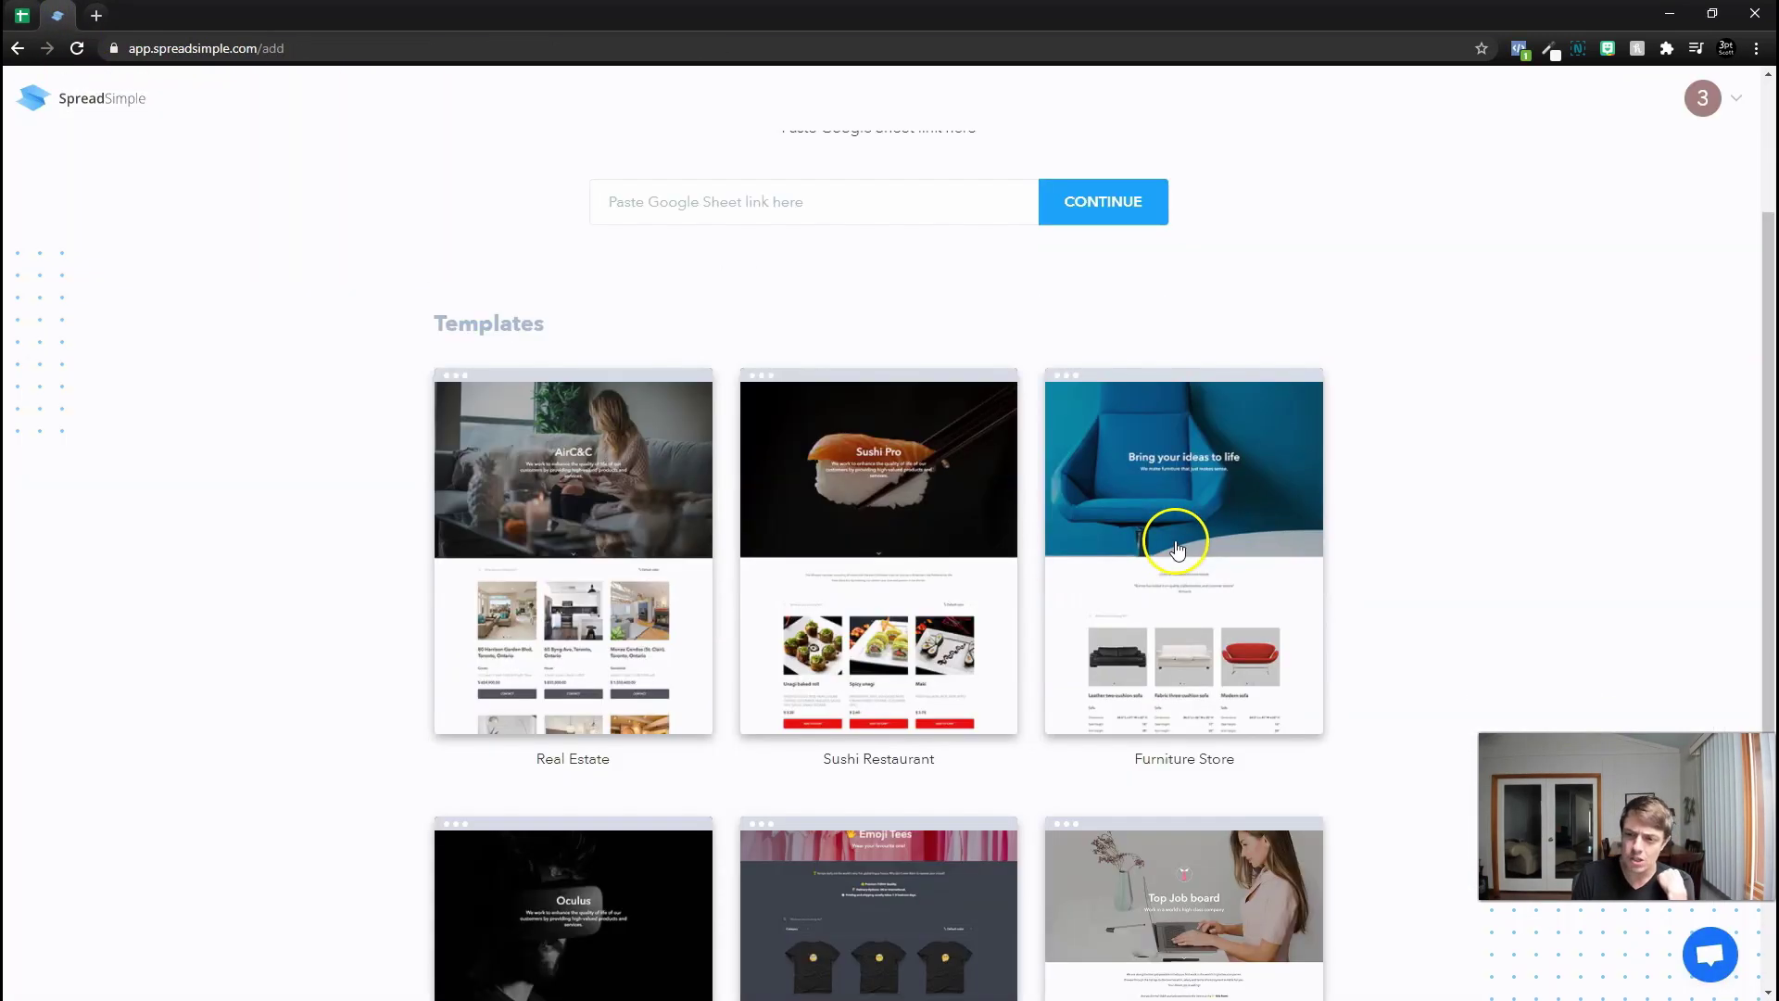
pyautogui.scroll(-5, 950, 580)
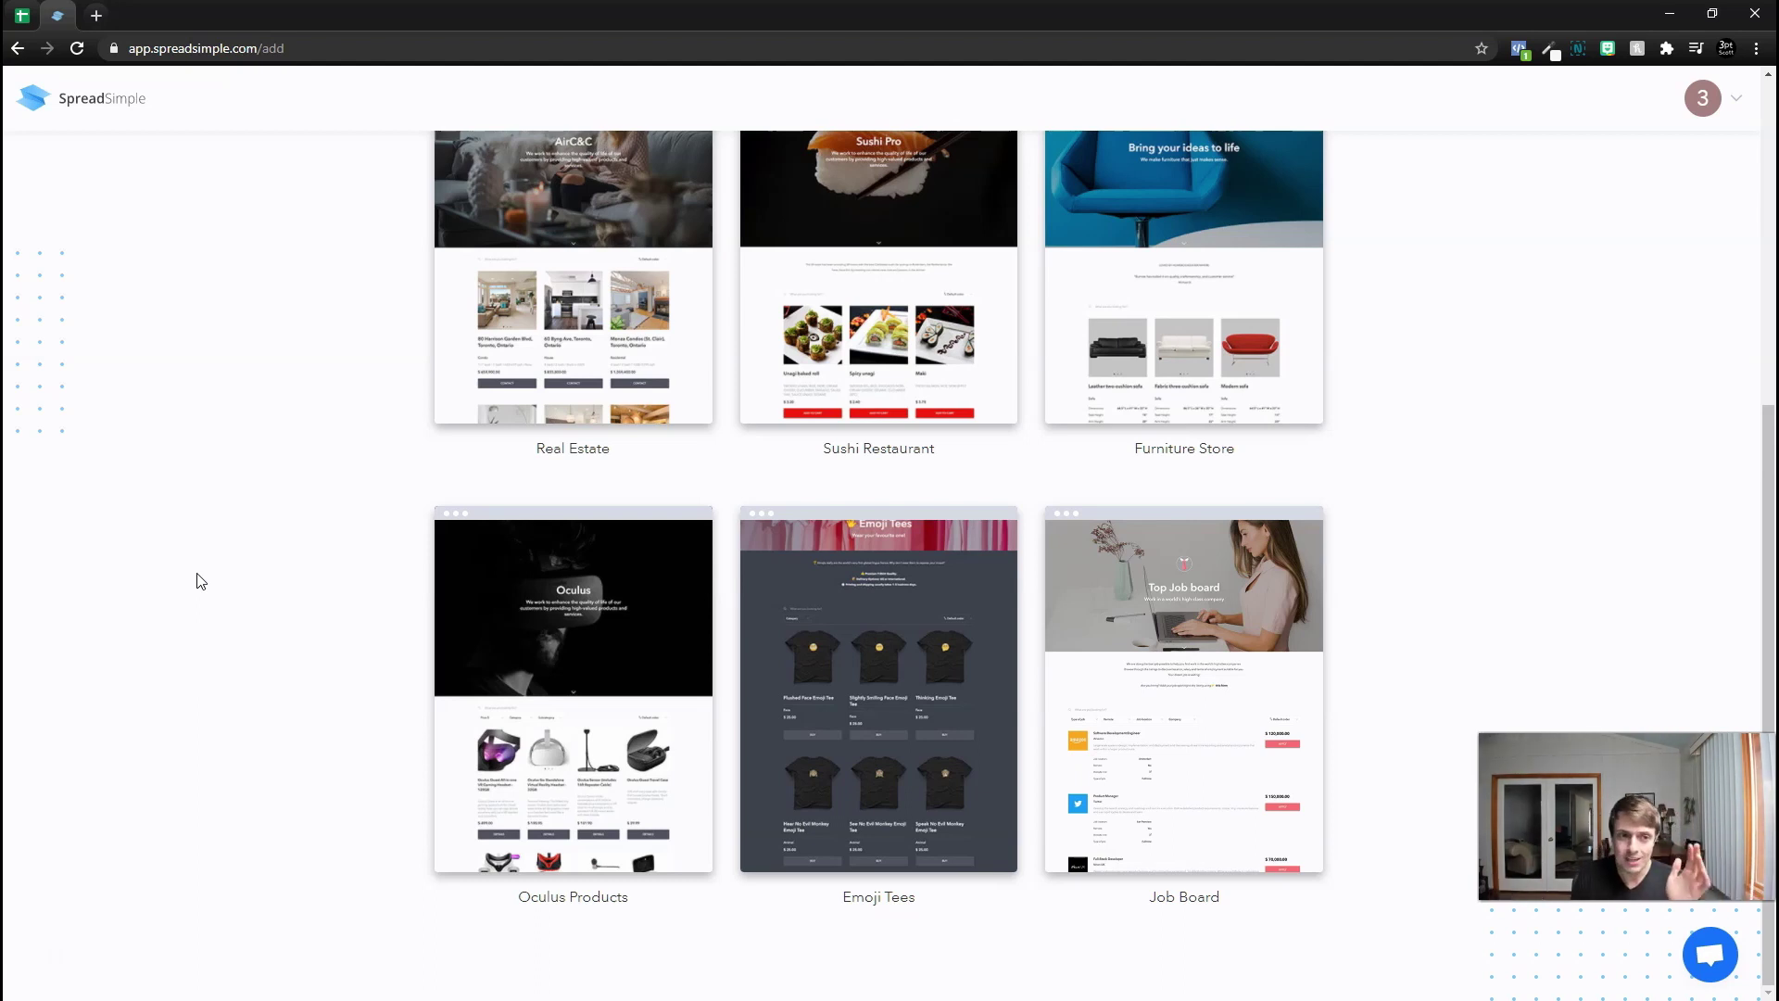
pyautogui.scroll(5, 701, 636)
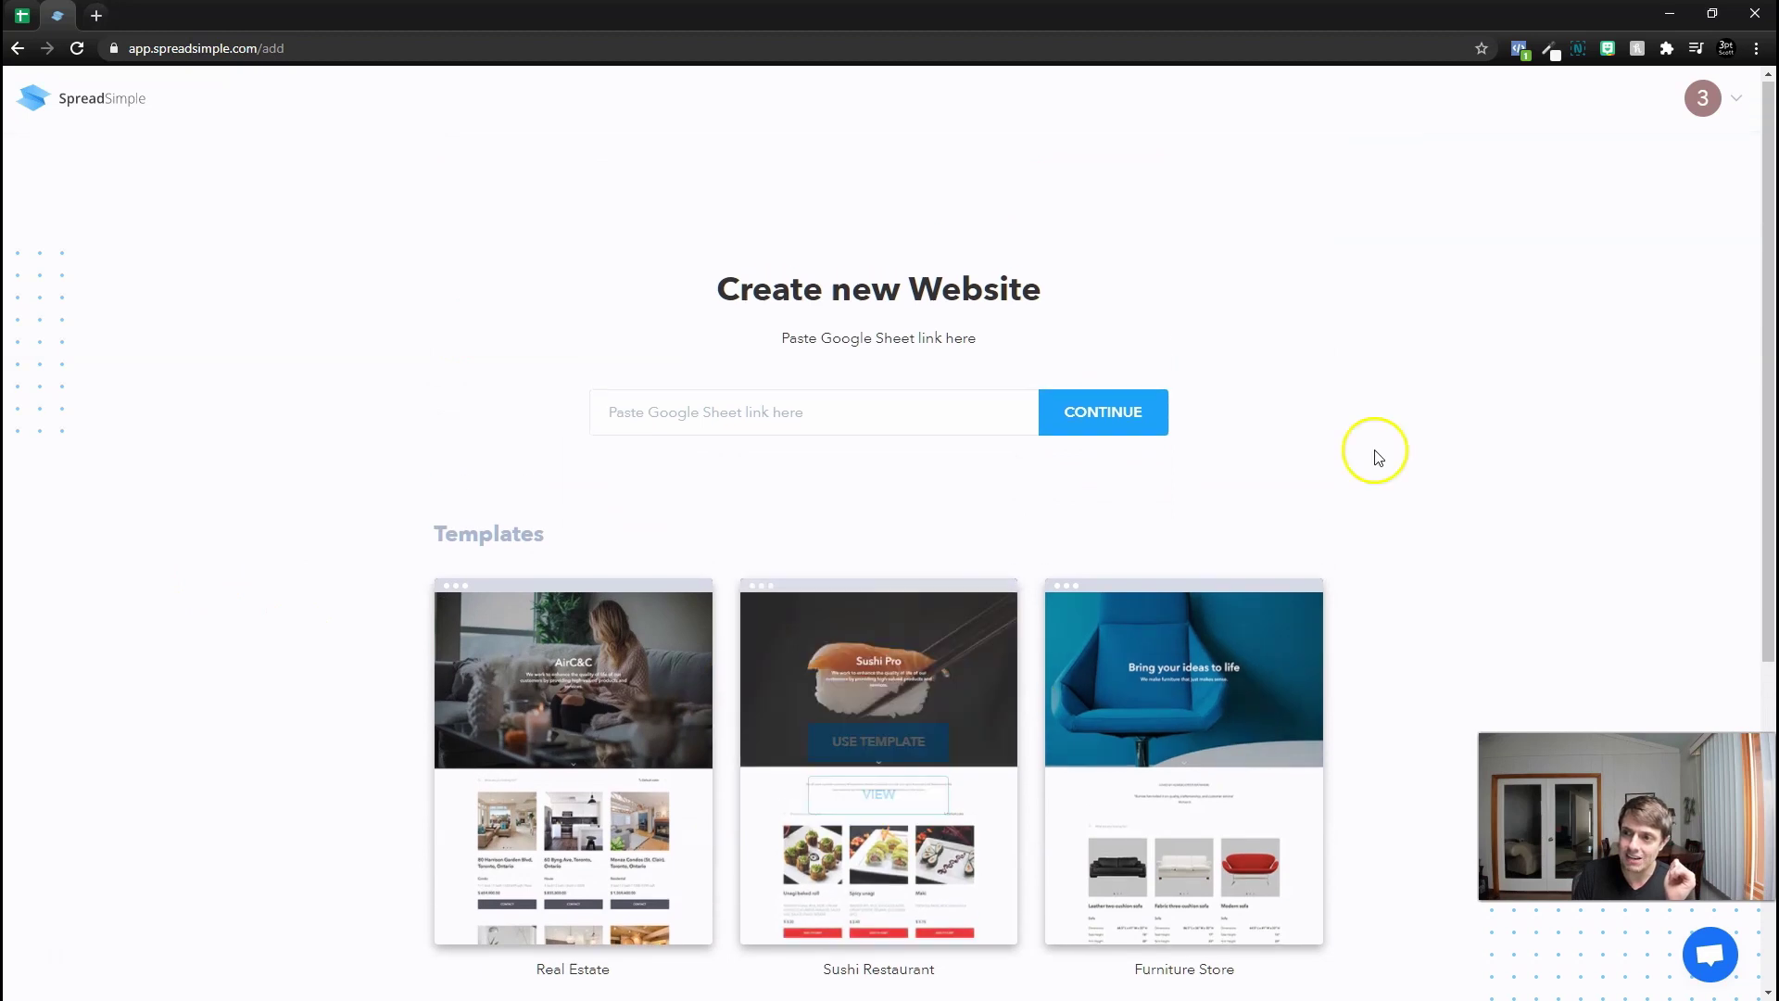
pyautogui.click(1710, 100)
pyautogui.click(1422, 258)
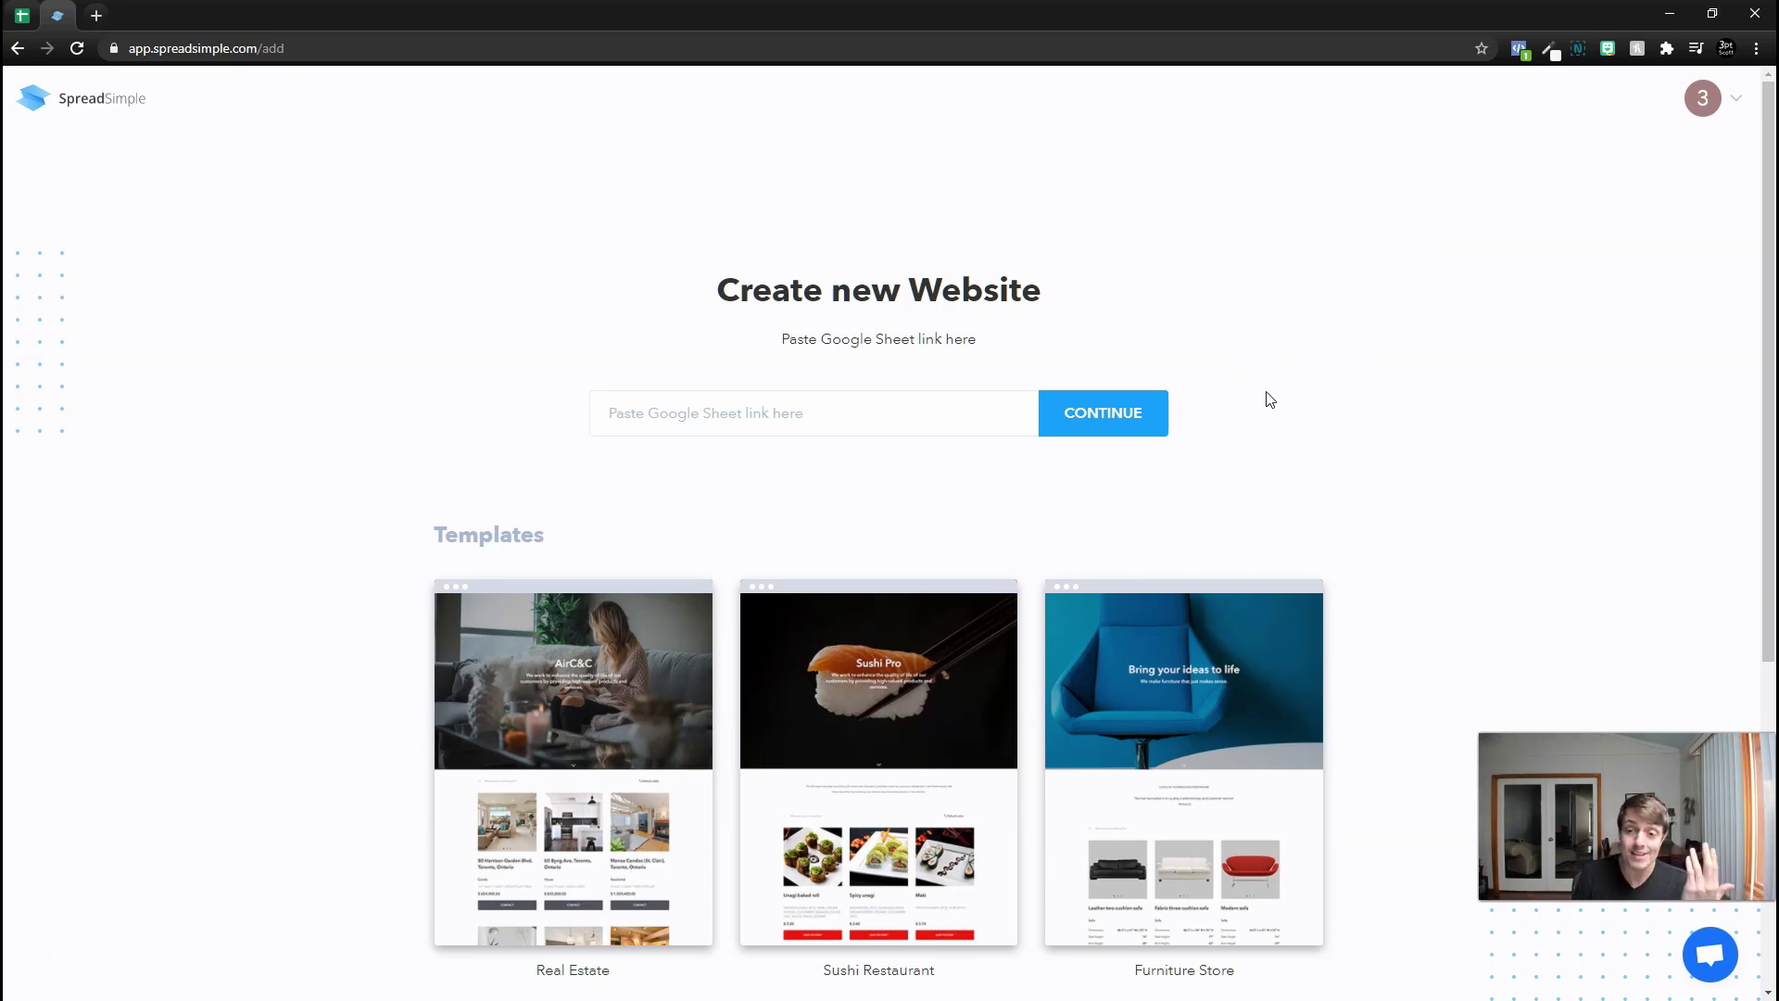
pyautogui.scroll(-4, 973, 625)
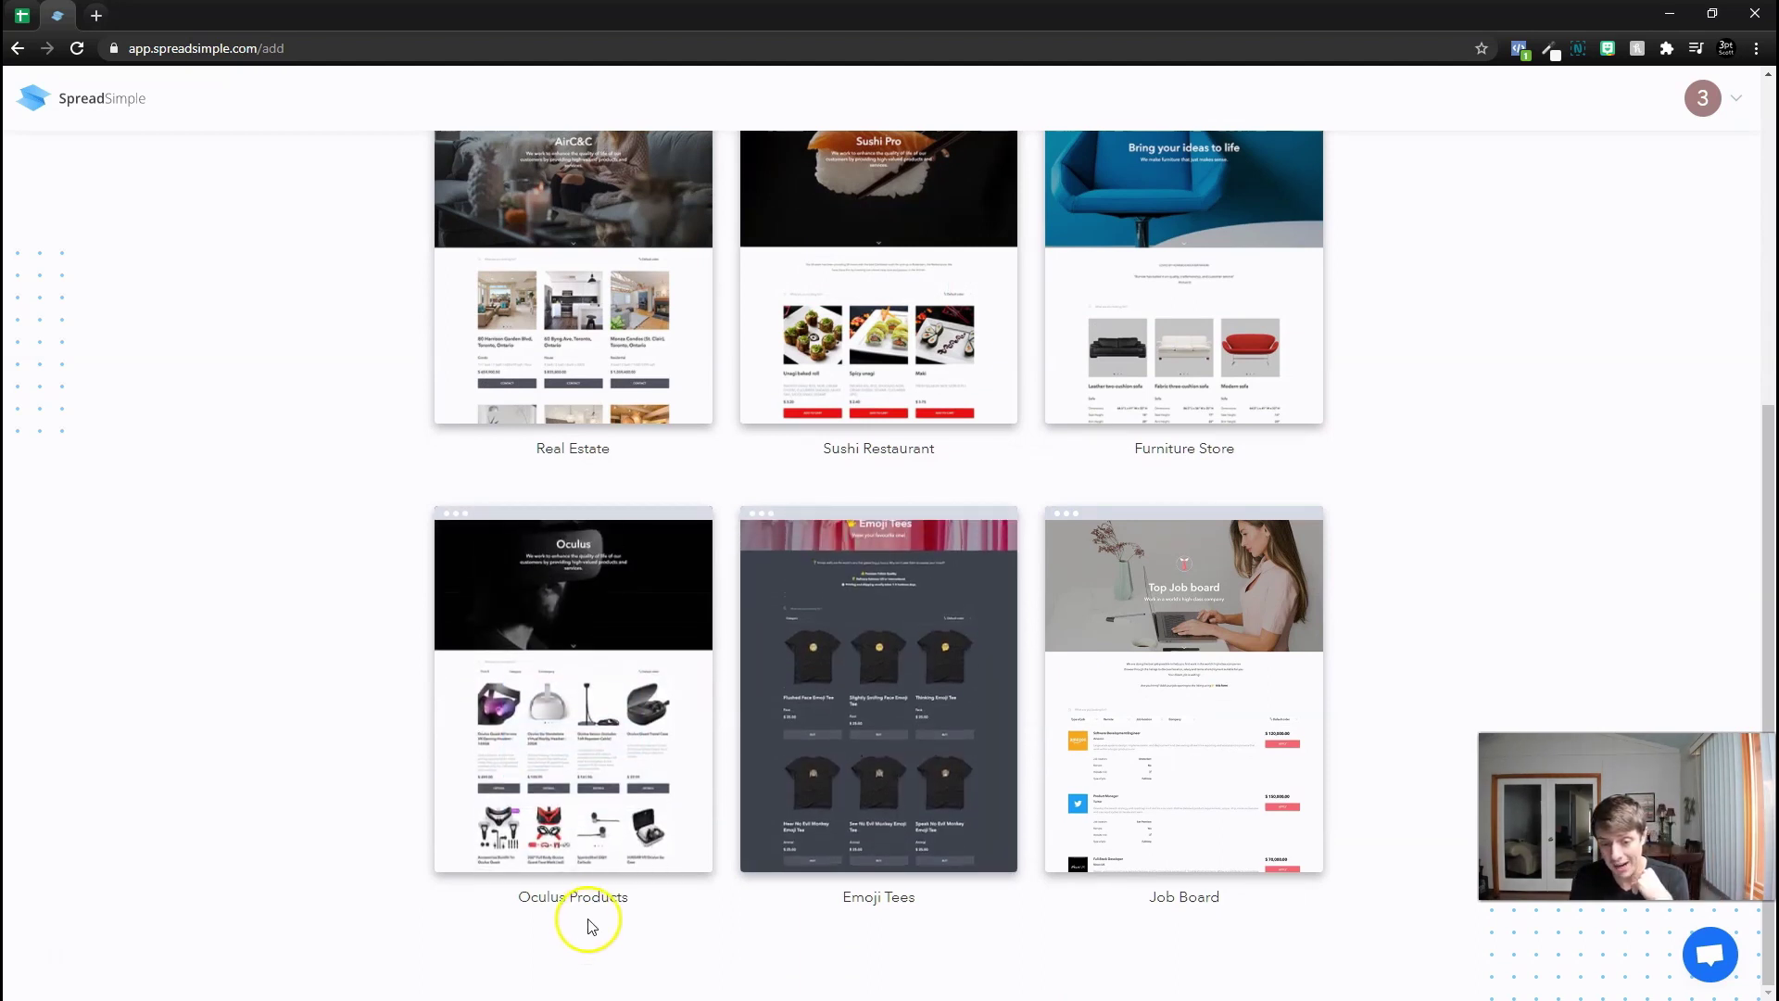
pyautogui.moveTo(573, 695)
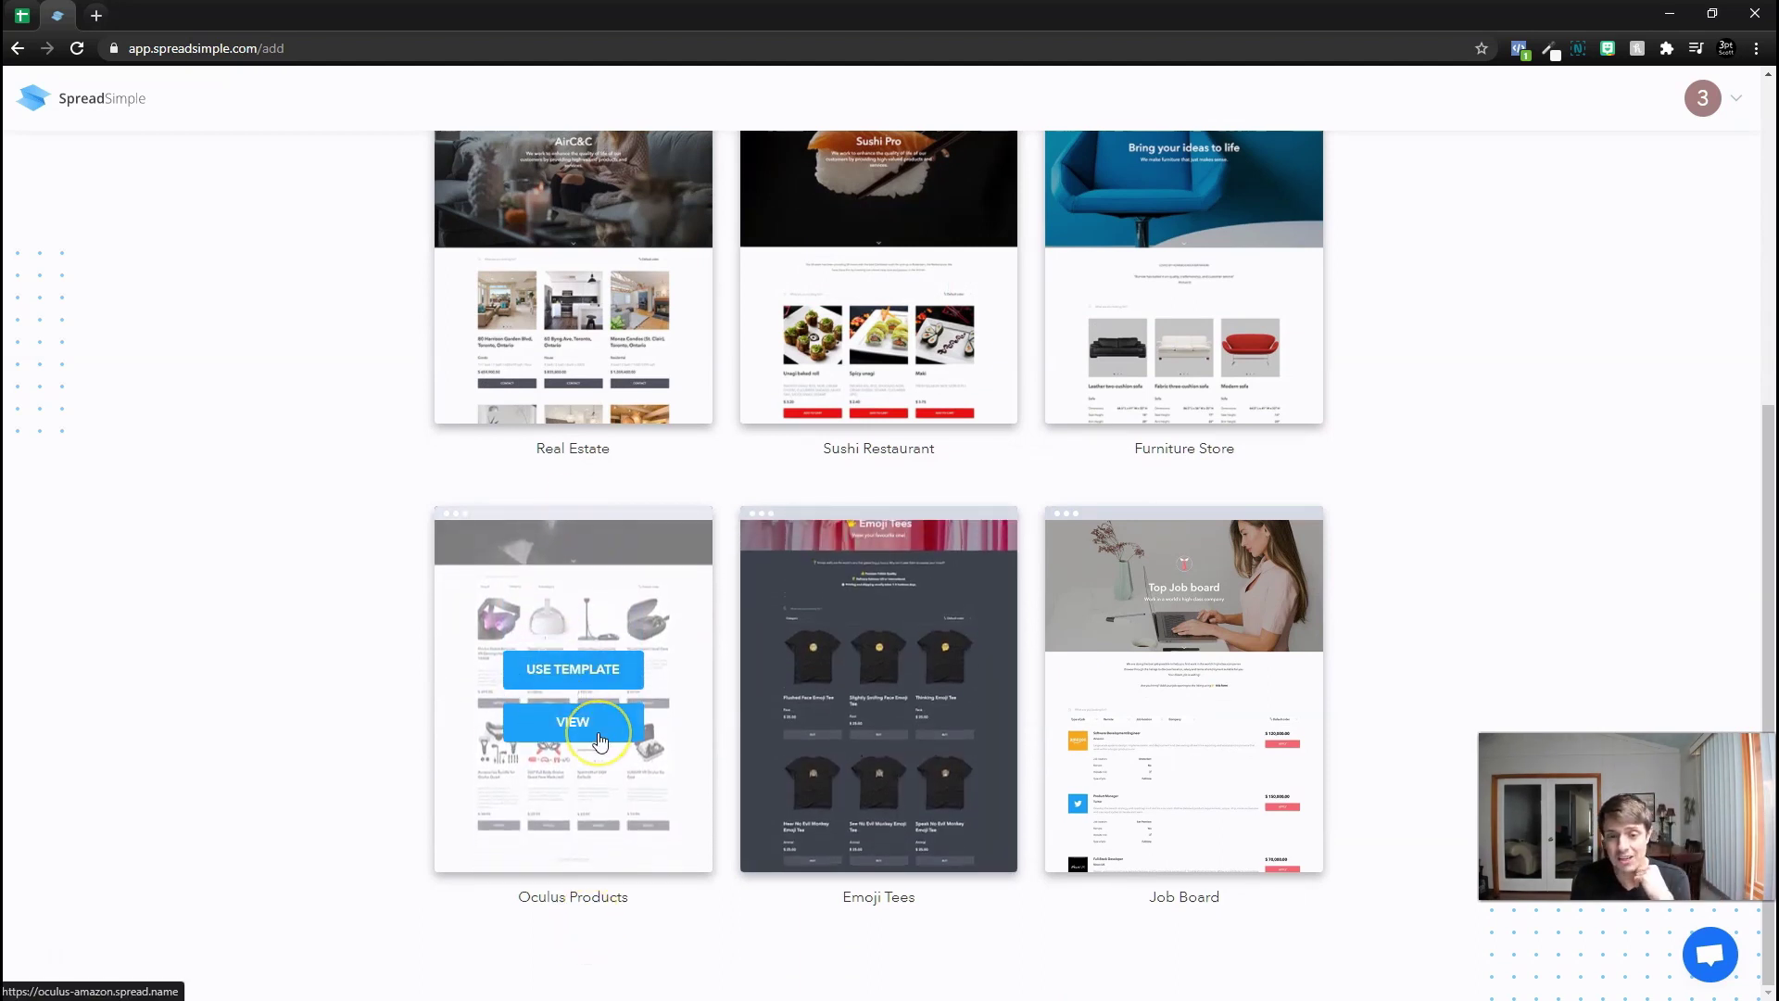
pyautogui.click(575, 677)
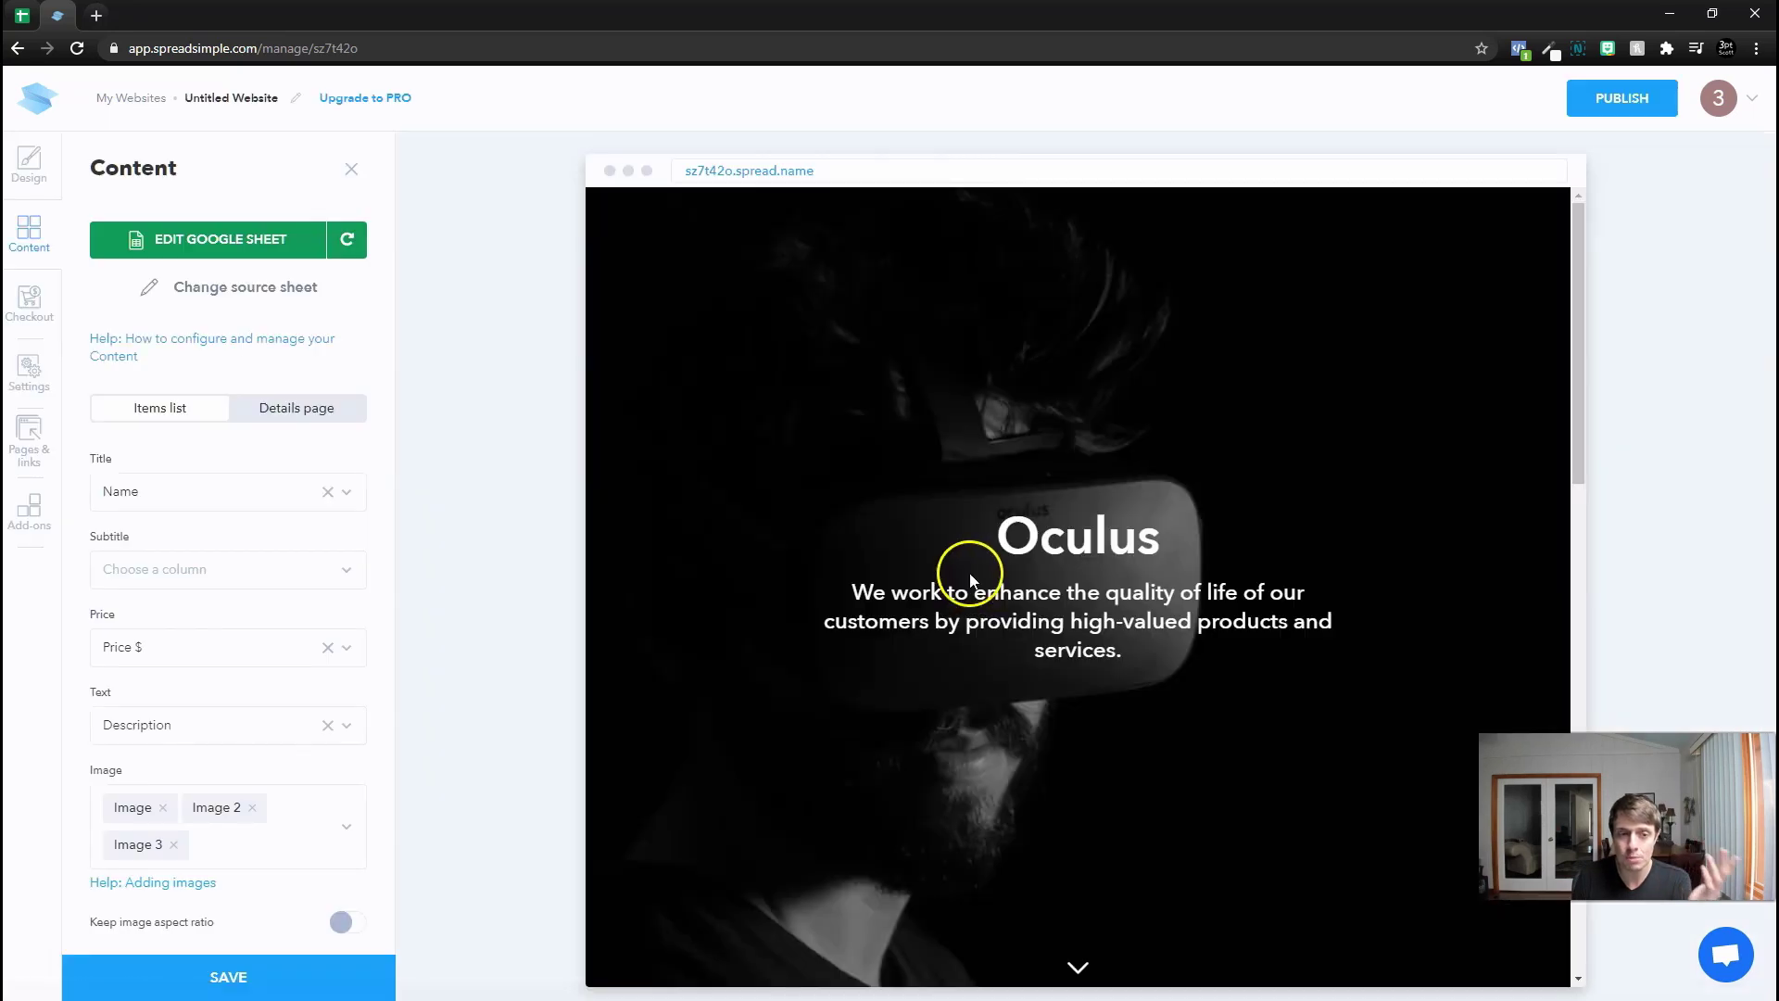
# Open the source Google Sheet and rename it 'AppSumo Marketplace'
pyautogui.click(222, 240)
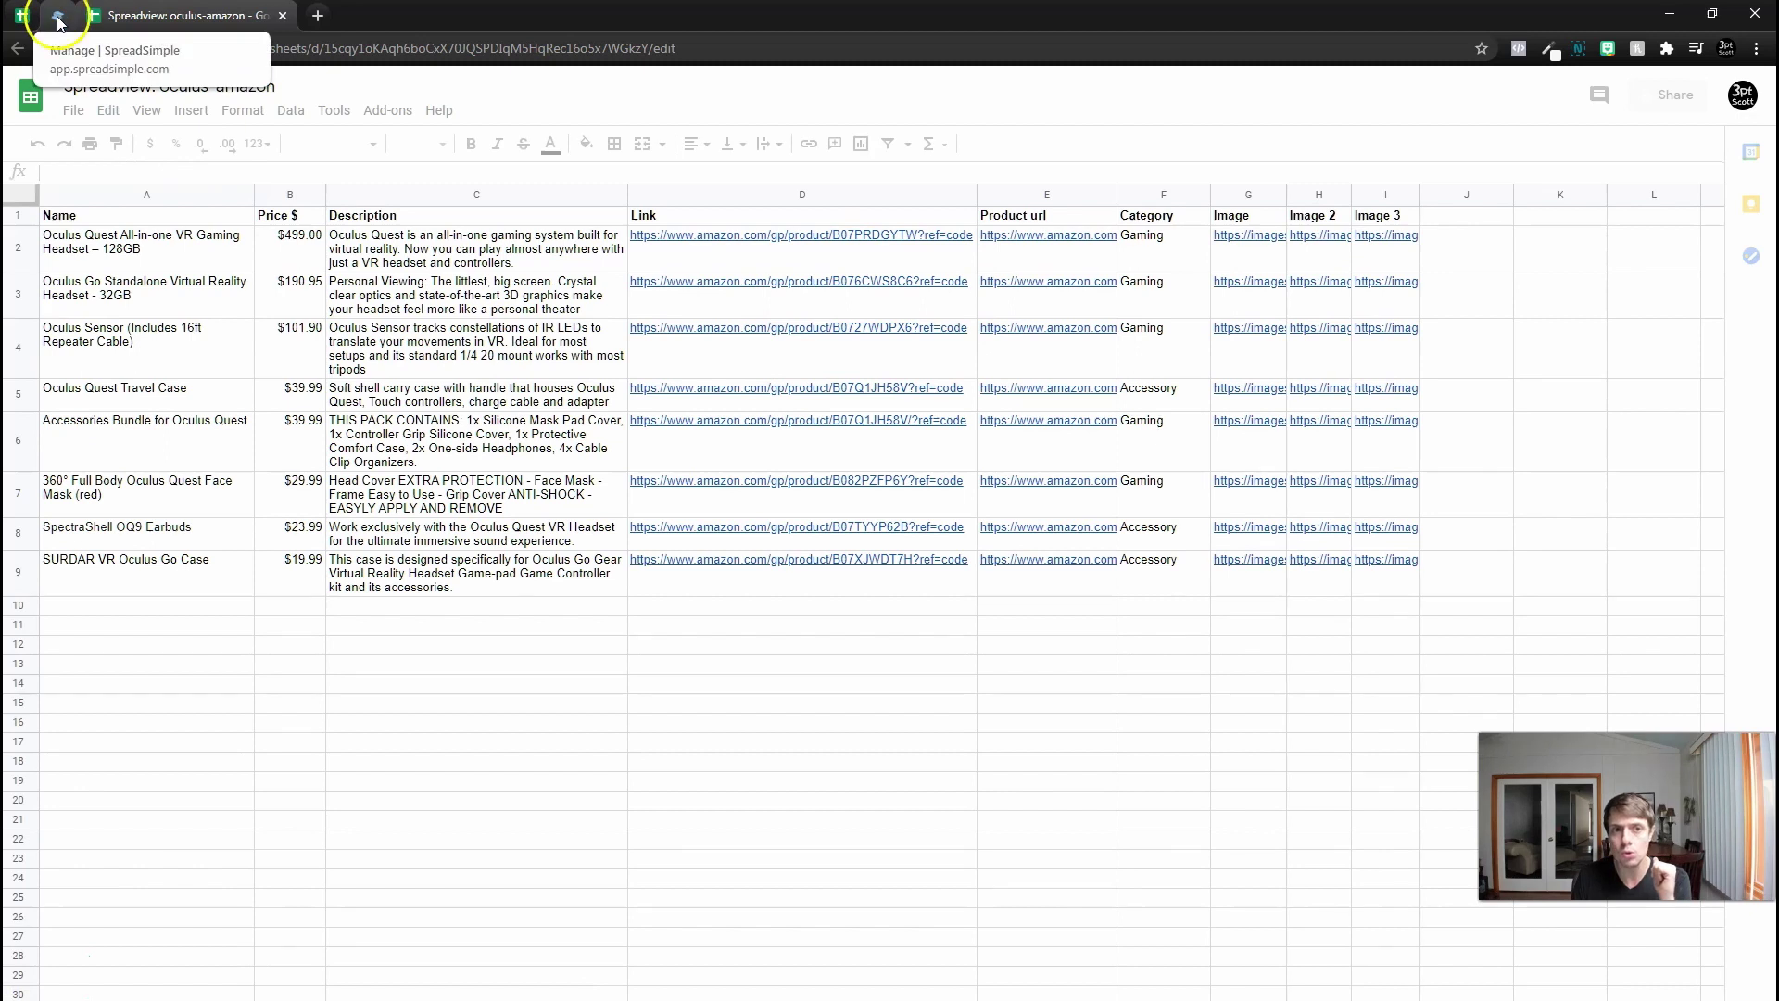
pyautogui.tripleClick(177, 87)
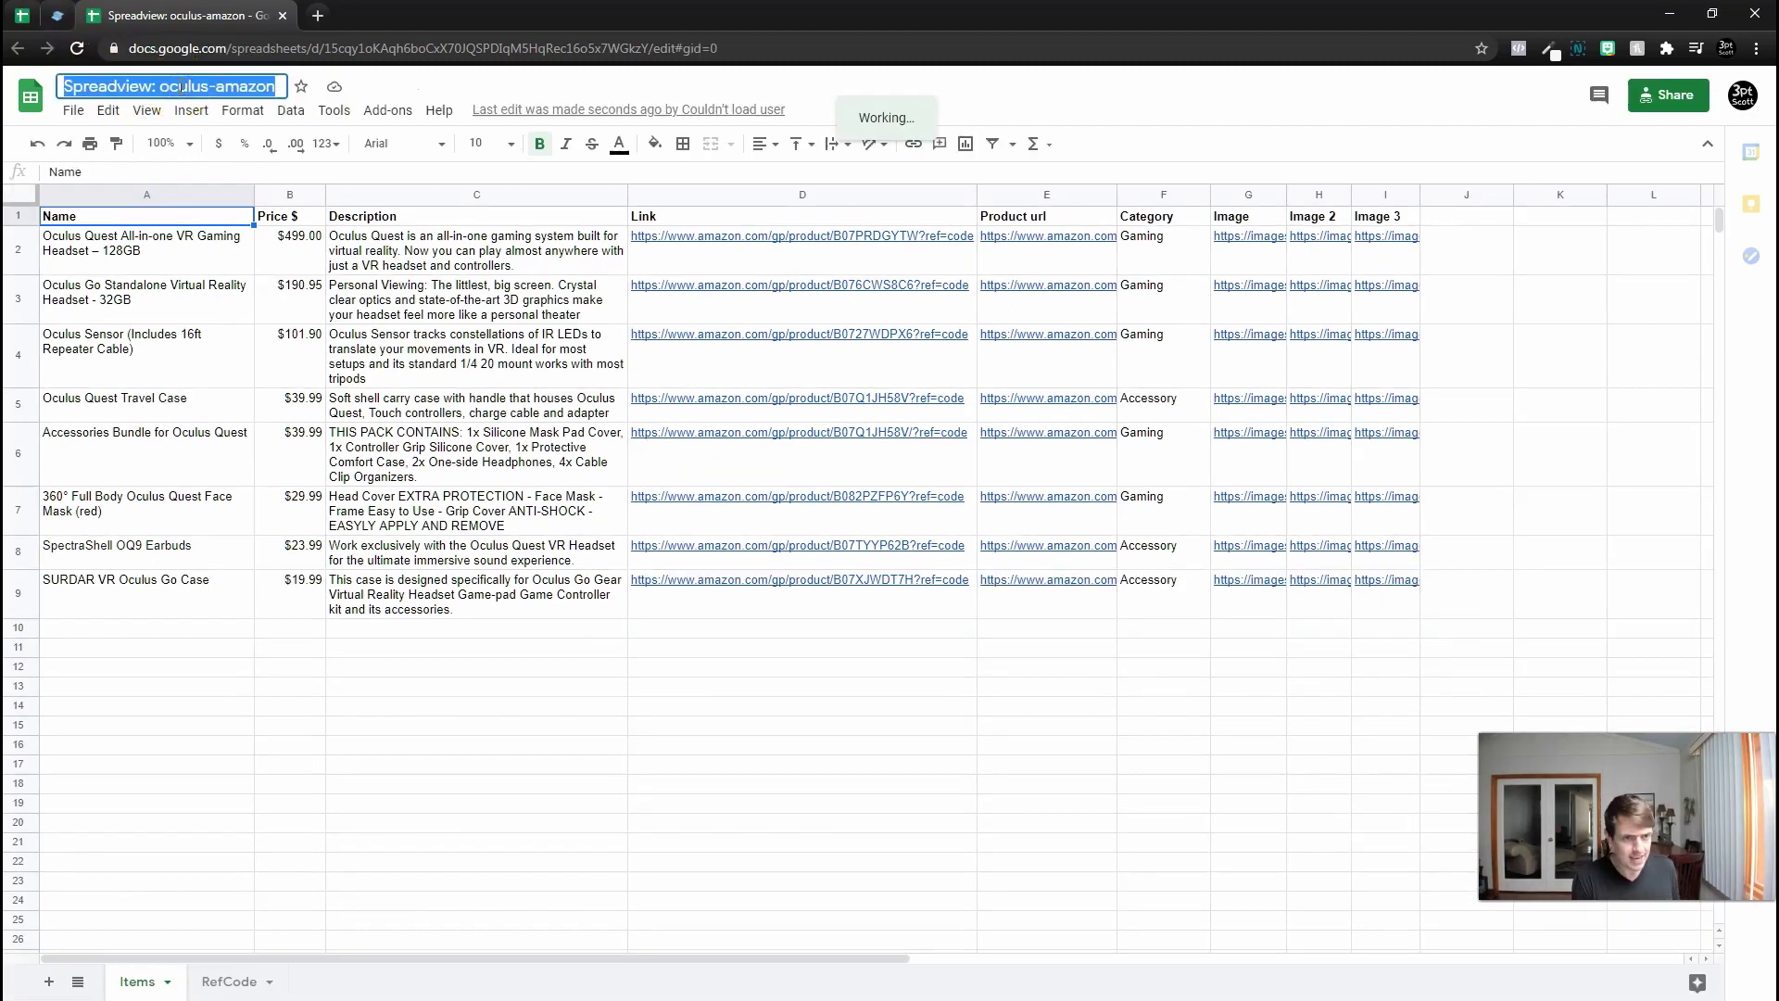
pyautogui.write('Ap')
pyautogui.write(' Marketplace')
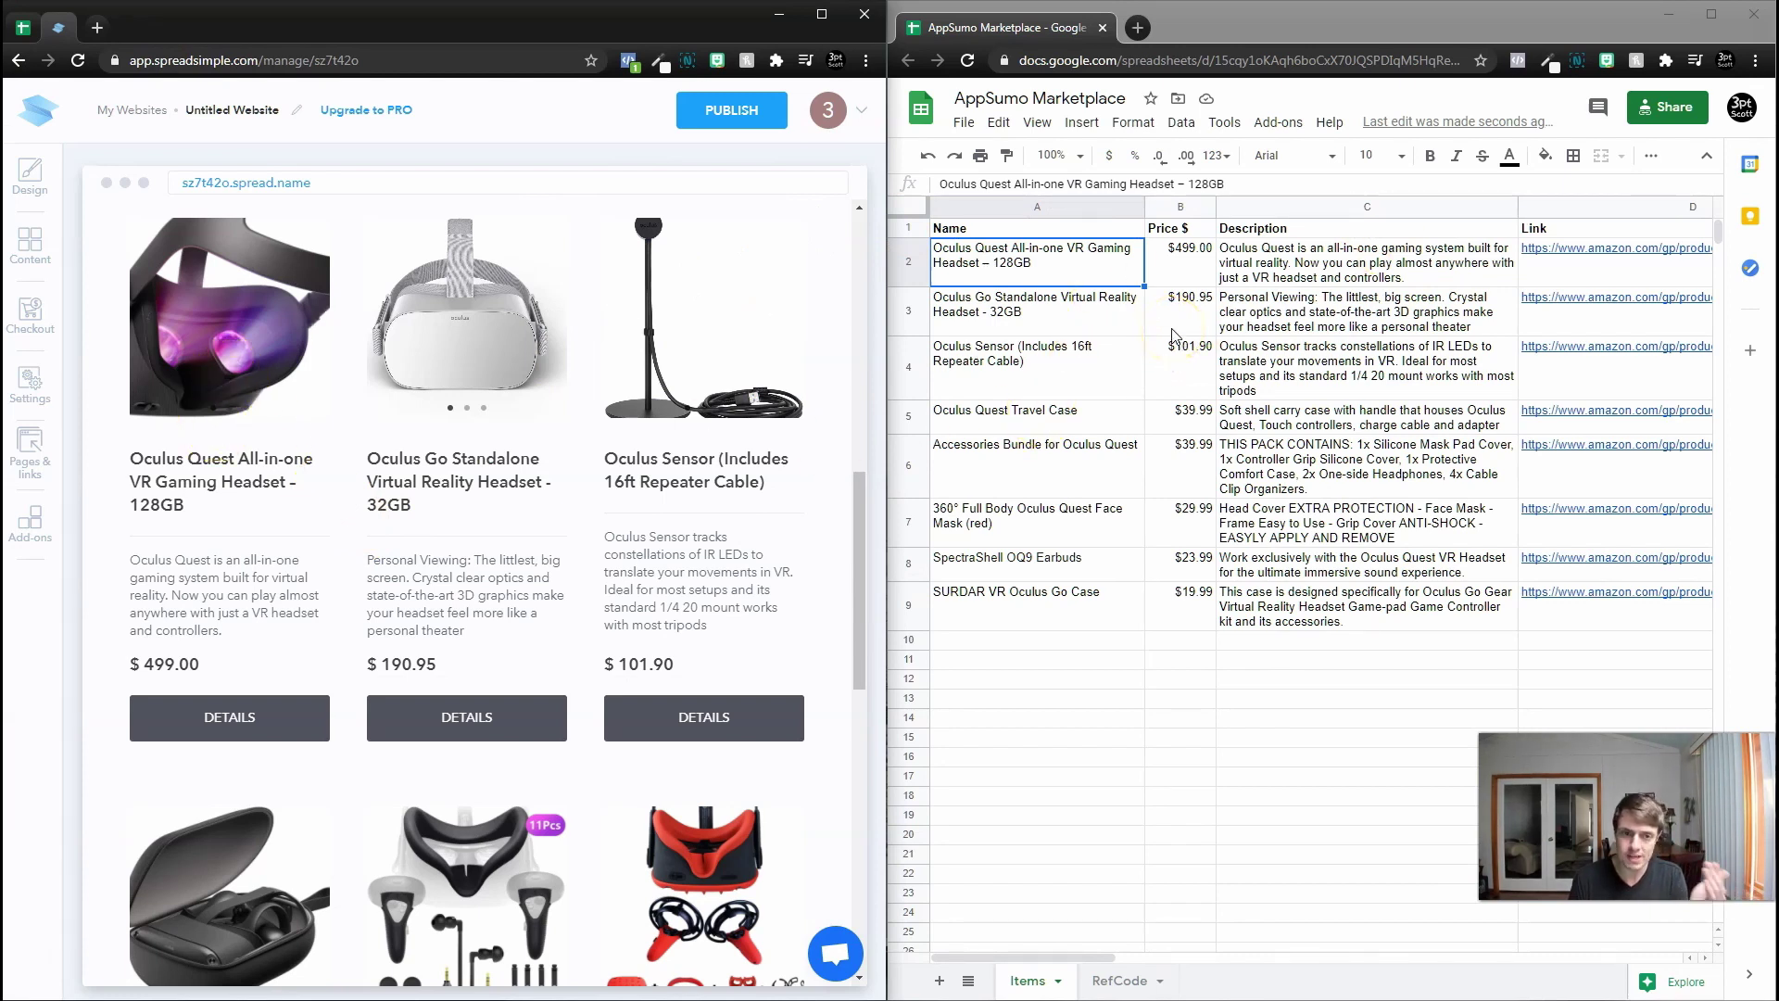
pyautogui.click(1051, 271)
pyautogui.write('Headset')
# Make the first product Headset at 19.99 with description 'This is a headset'
pyautogui.press('Tab')
pyautogui.write('19.99')
pyautogui.press('Return')
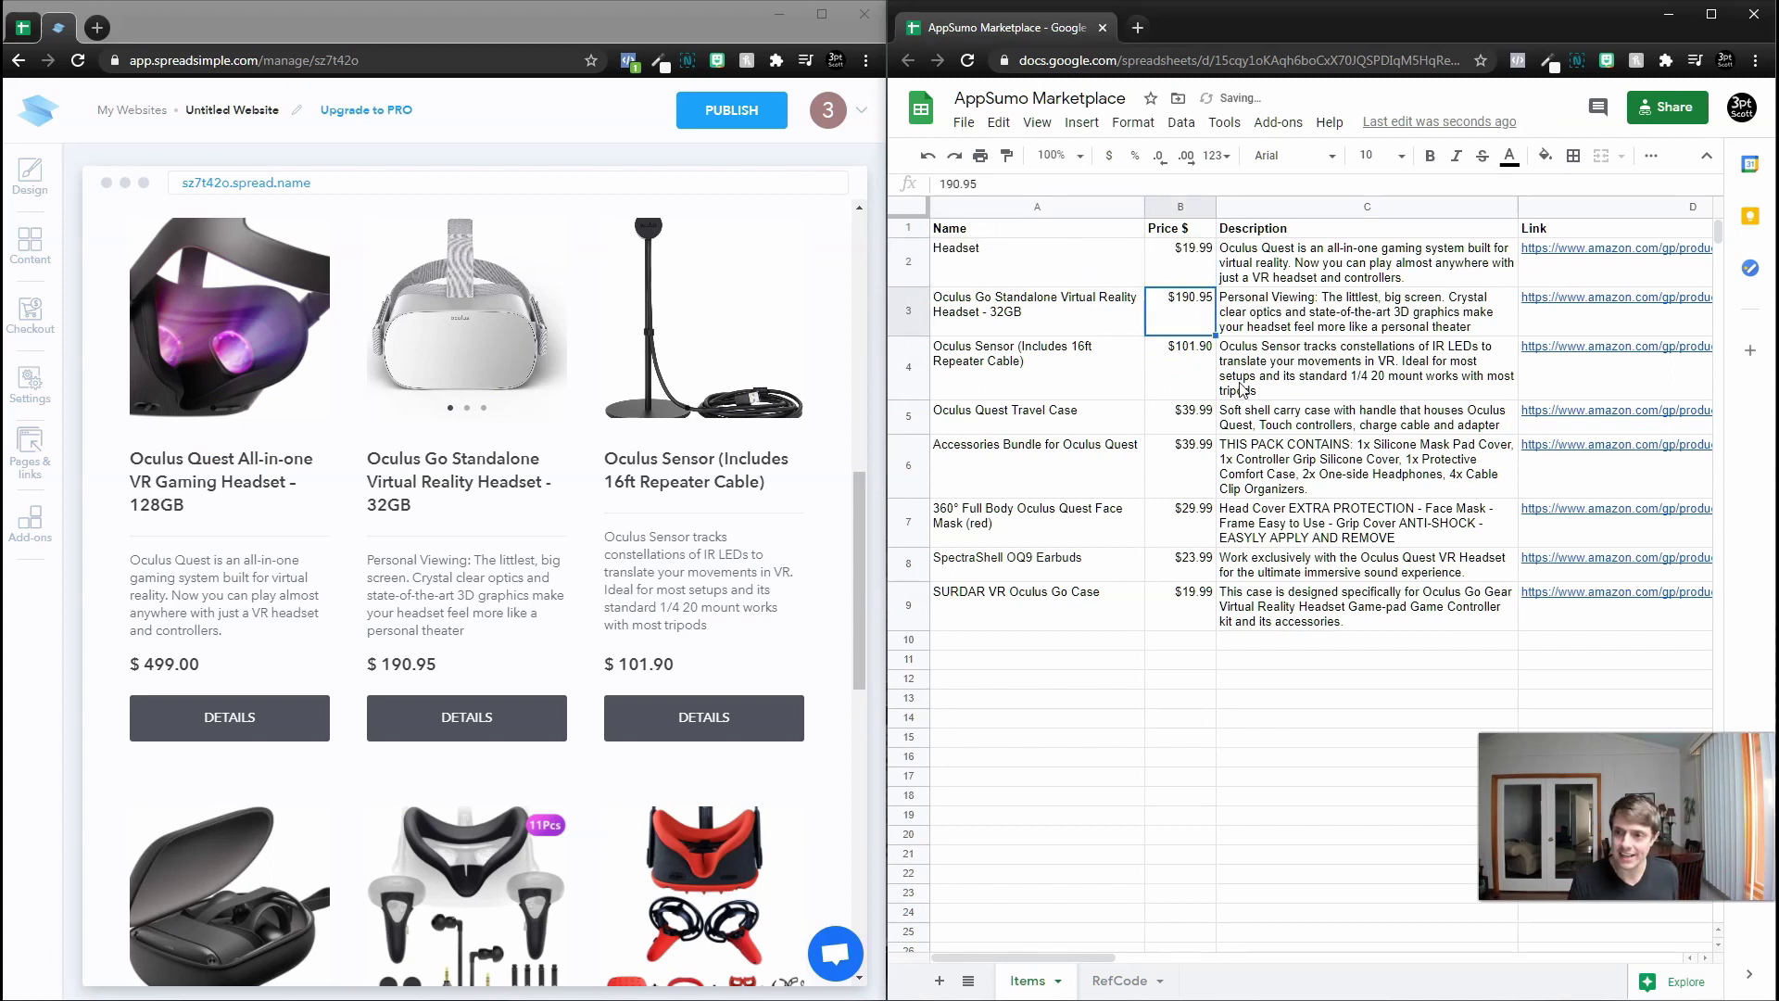
pyautogui.click(1376, 258)
pyautogui.write('This is a headset')
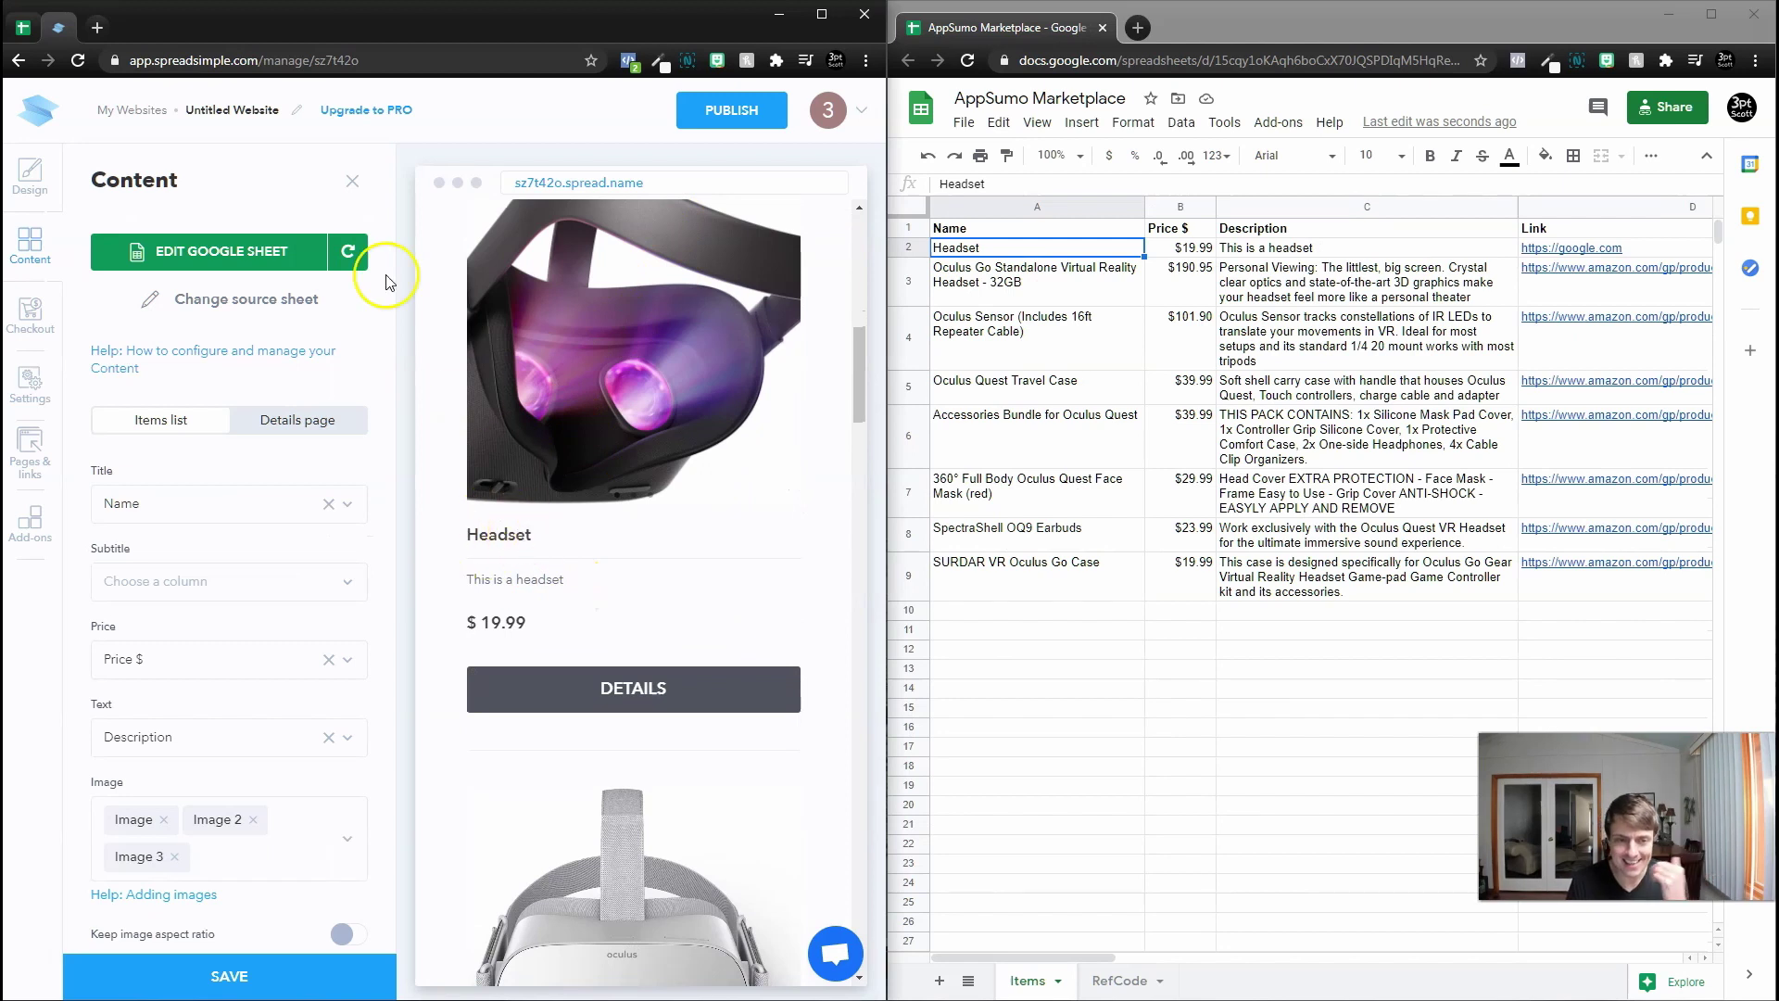
# Maximise the sheet and paste the AppSumo tagline into the first product's description C2
pyautogui.moveTo(1542, 28); pyautogui.dragTo(1178, 3)
pyautogui.click(481, 604)
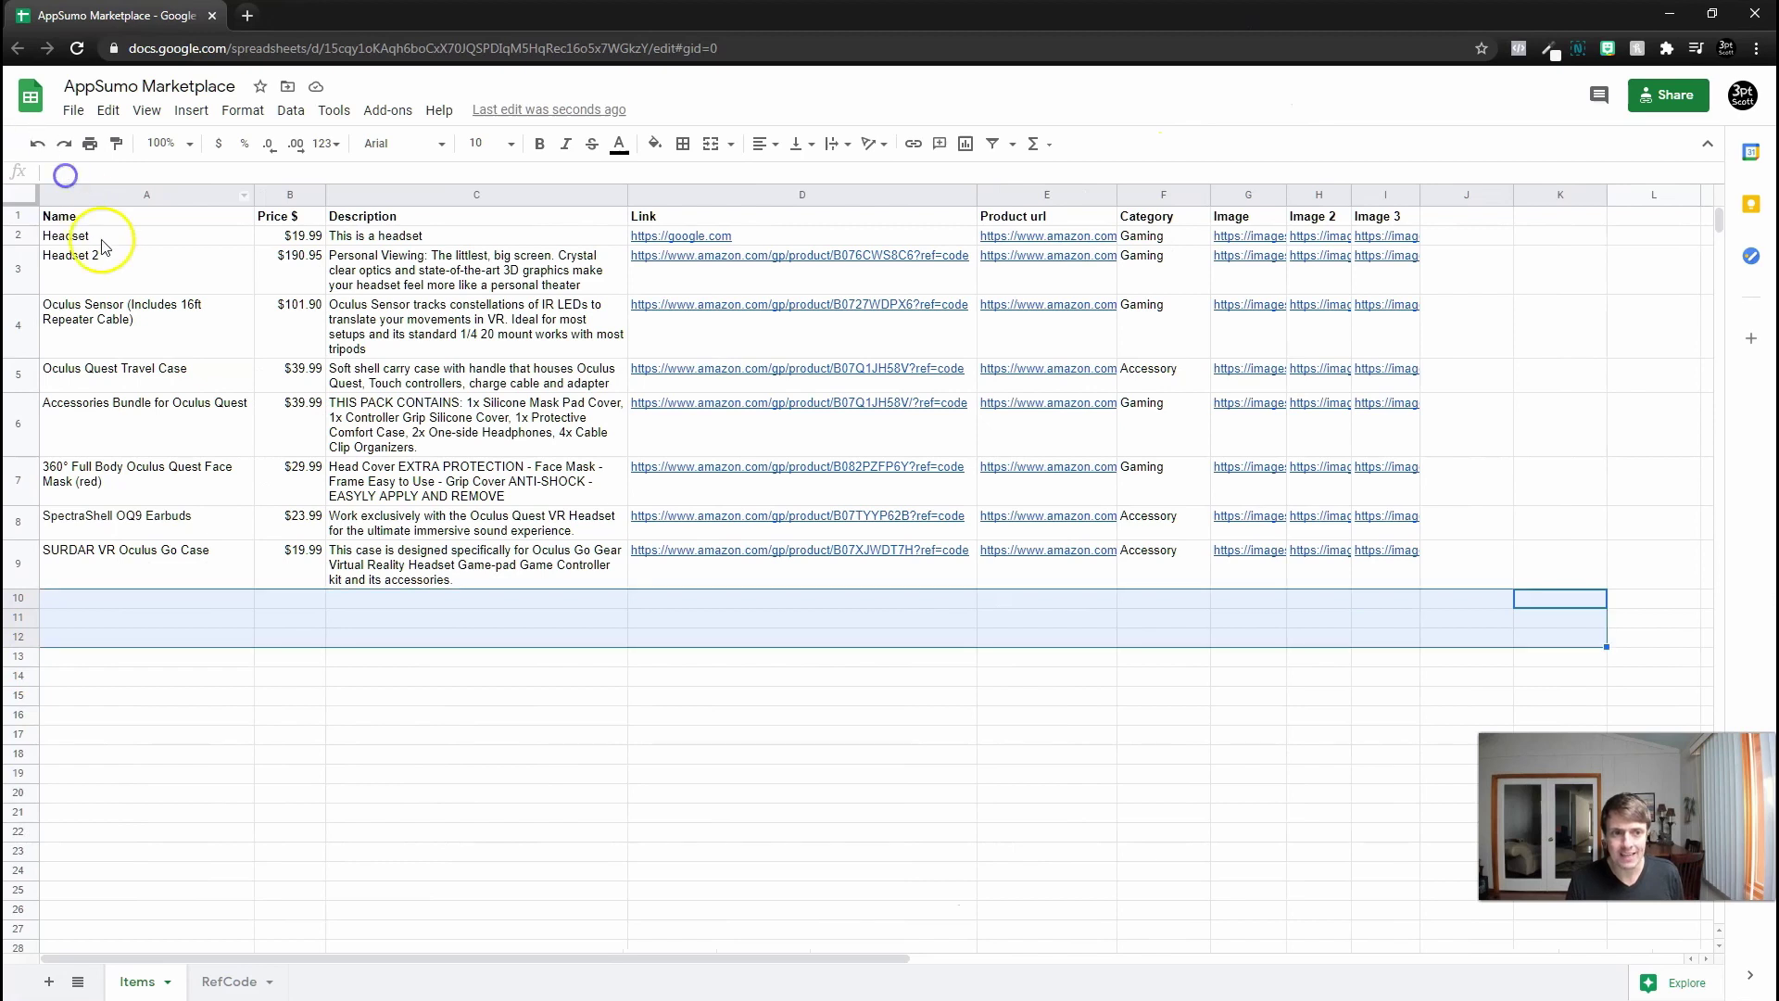
pyautogui.moveTo(65, 235); pyautogui.dragTo(1409, 591)
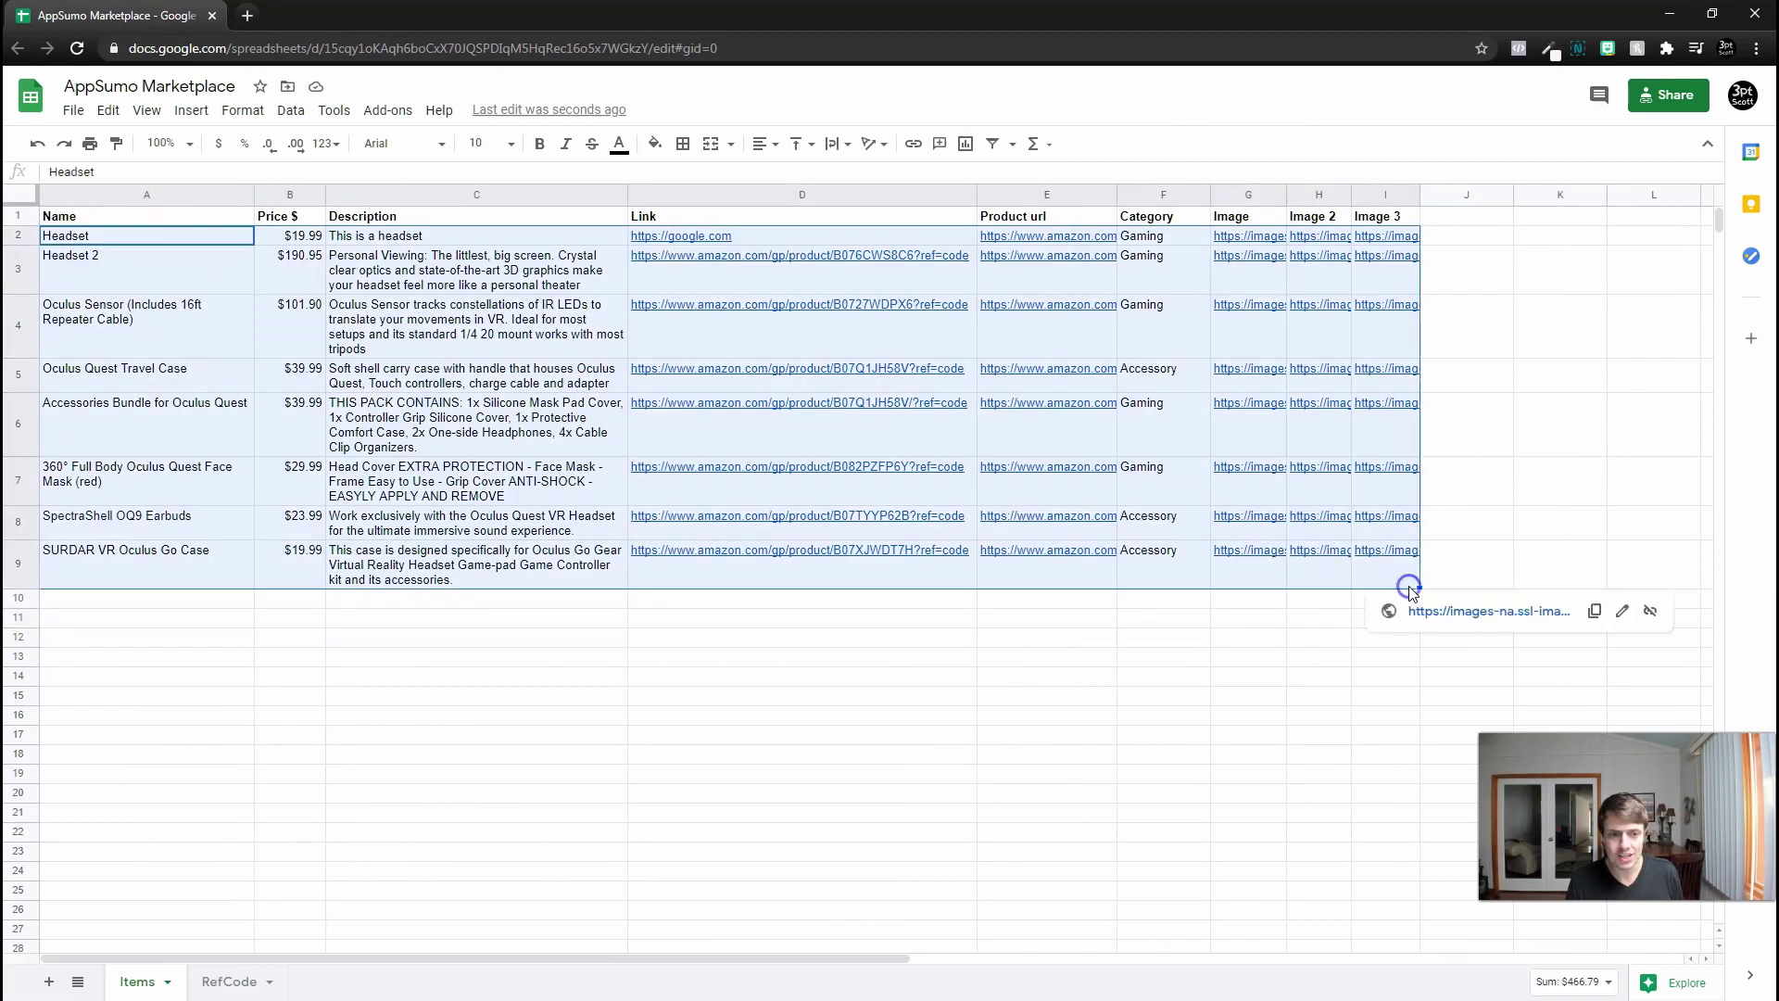
pyautogui.click(132, 559)
pyautogui.click(134, 635)
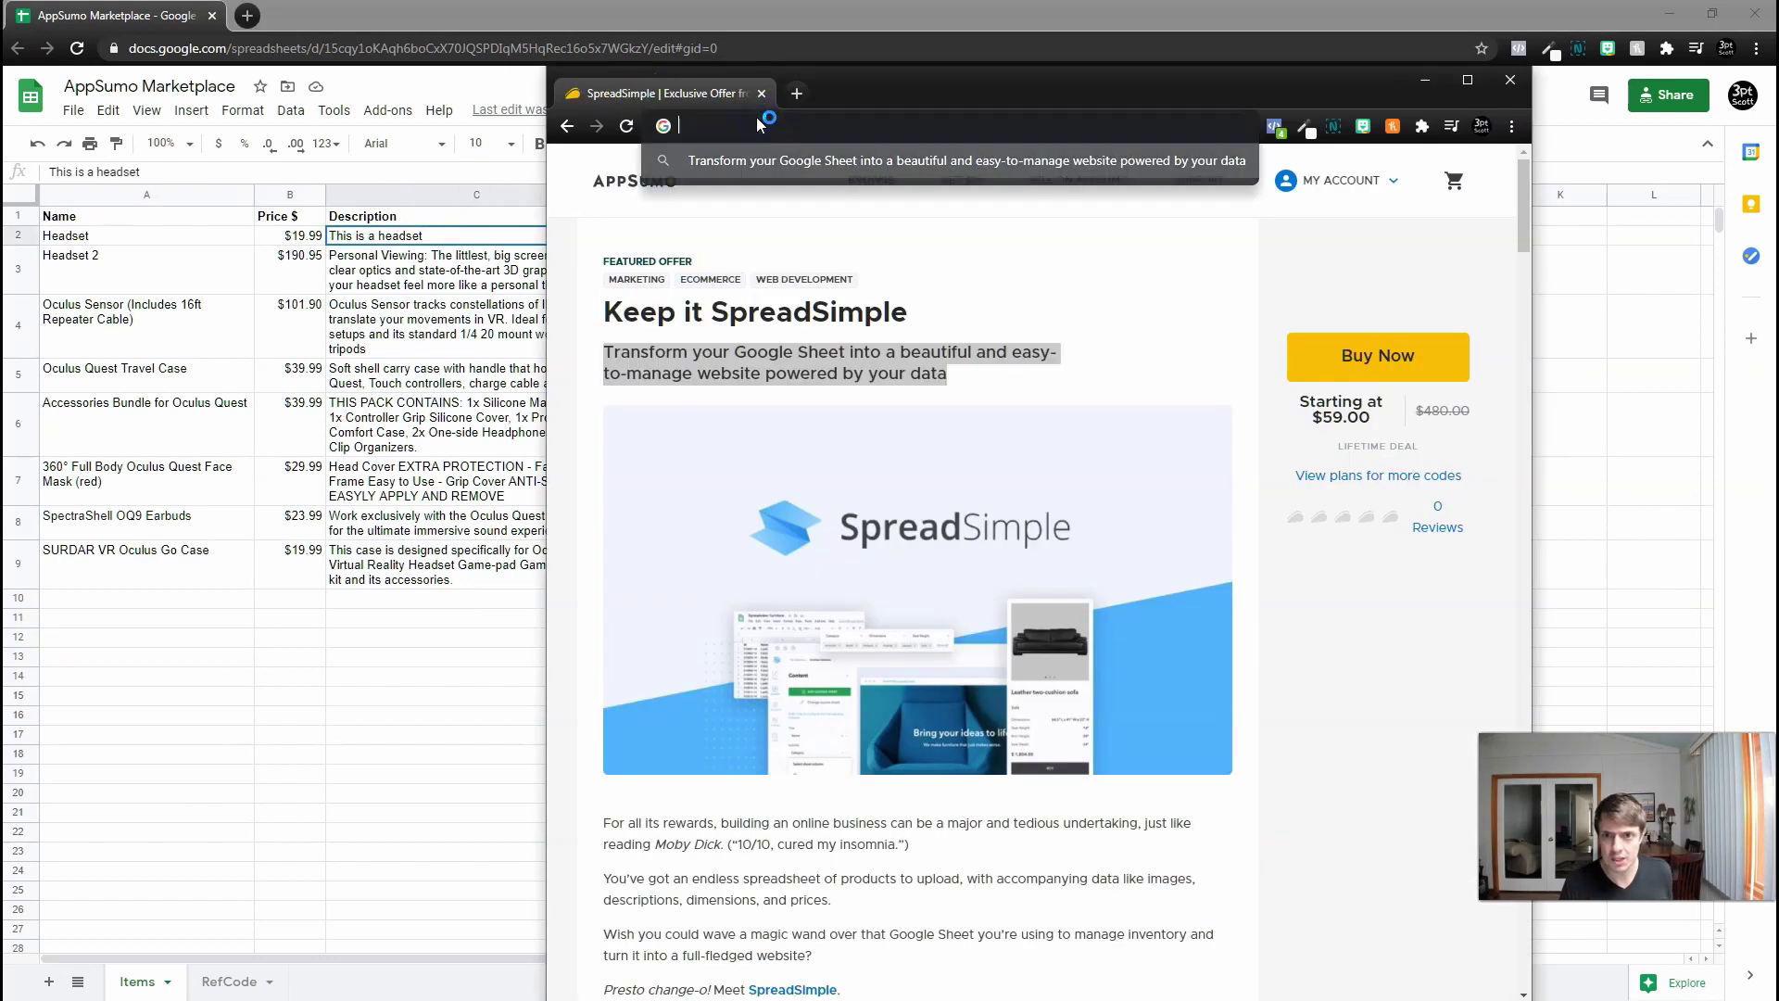
pyautogui.click(407, 404)
pyautogui.click(459, 216)
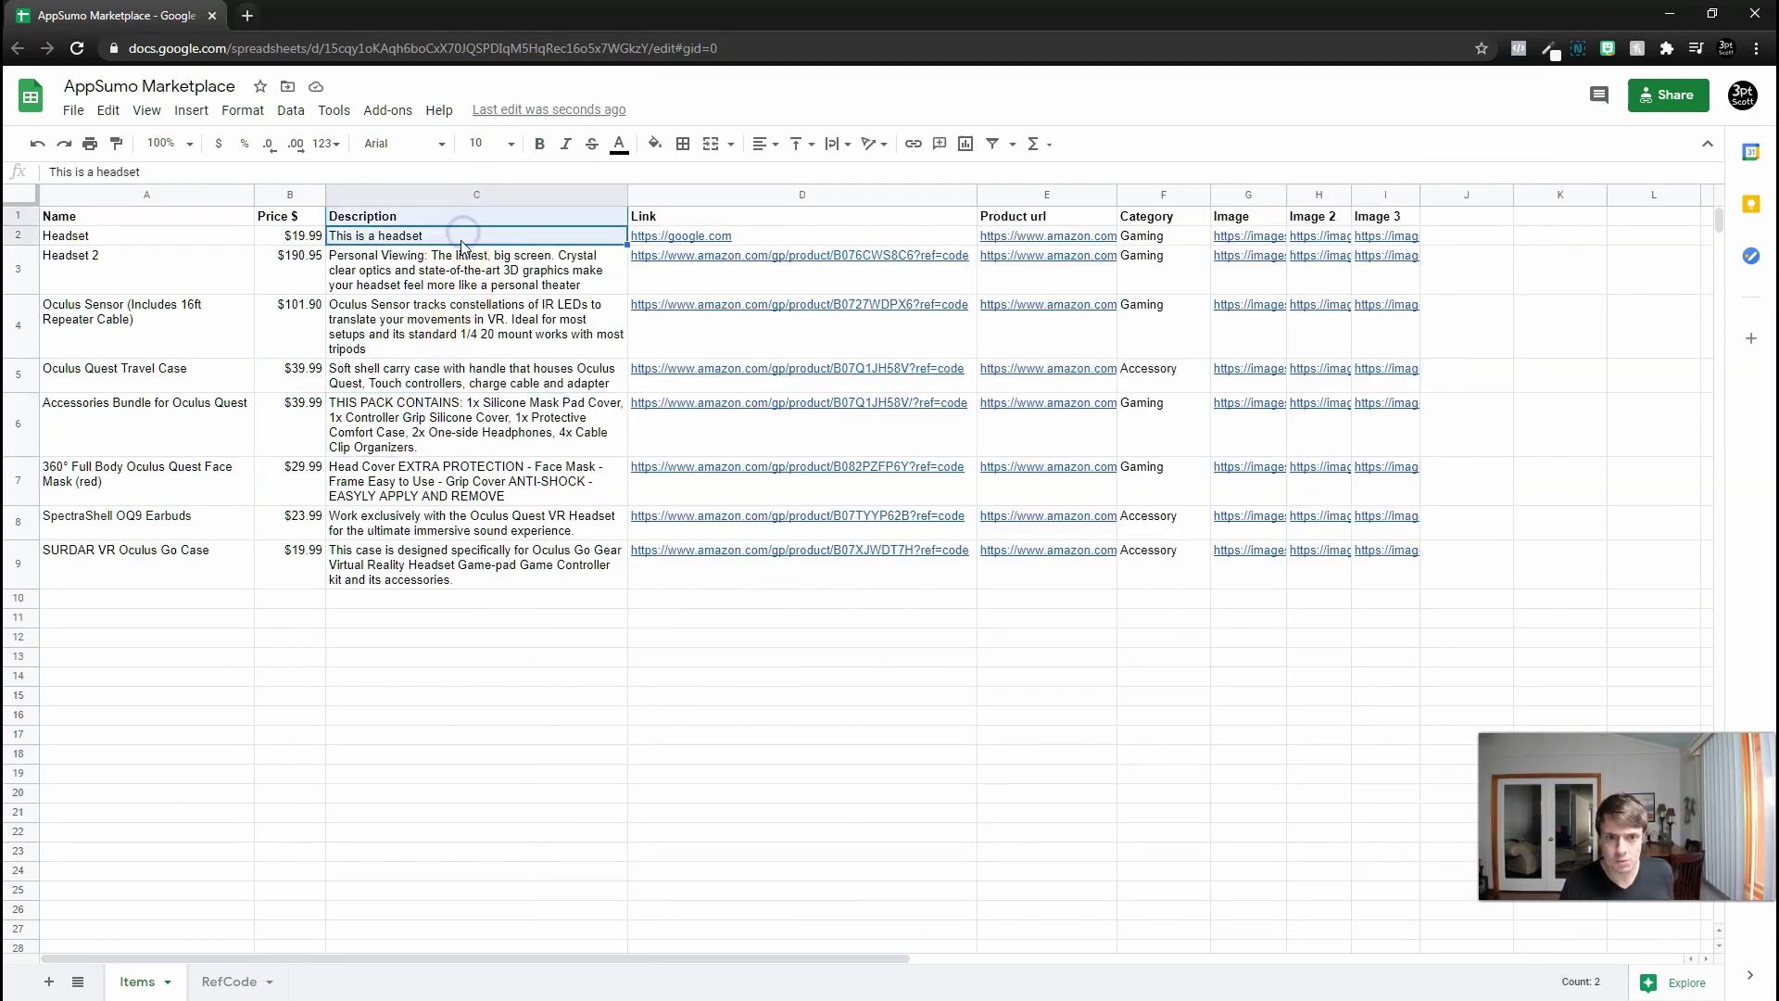
pyautogui.write('Transform your Google Sheet into a beautiful and easy-to-manage website powered by your data')
pyautogui.hotkey('ctrl', 'z')
pyautogui.write('Transform your Google Sheet into a beautiful and easy-to-manage website powered by your data')
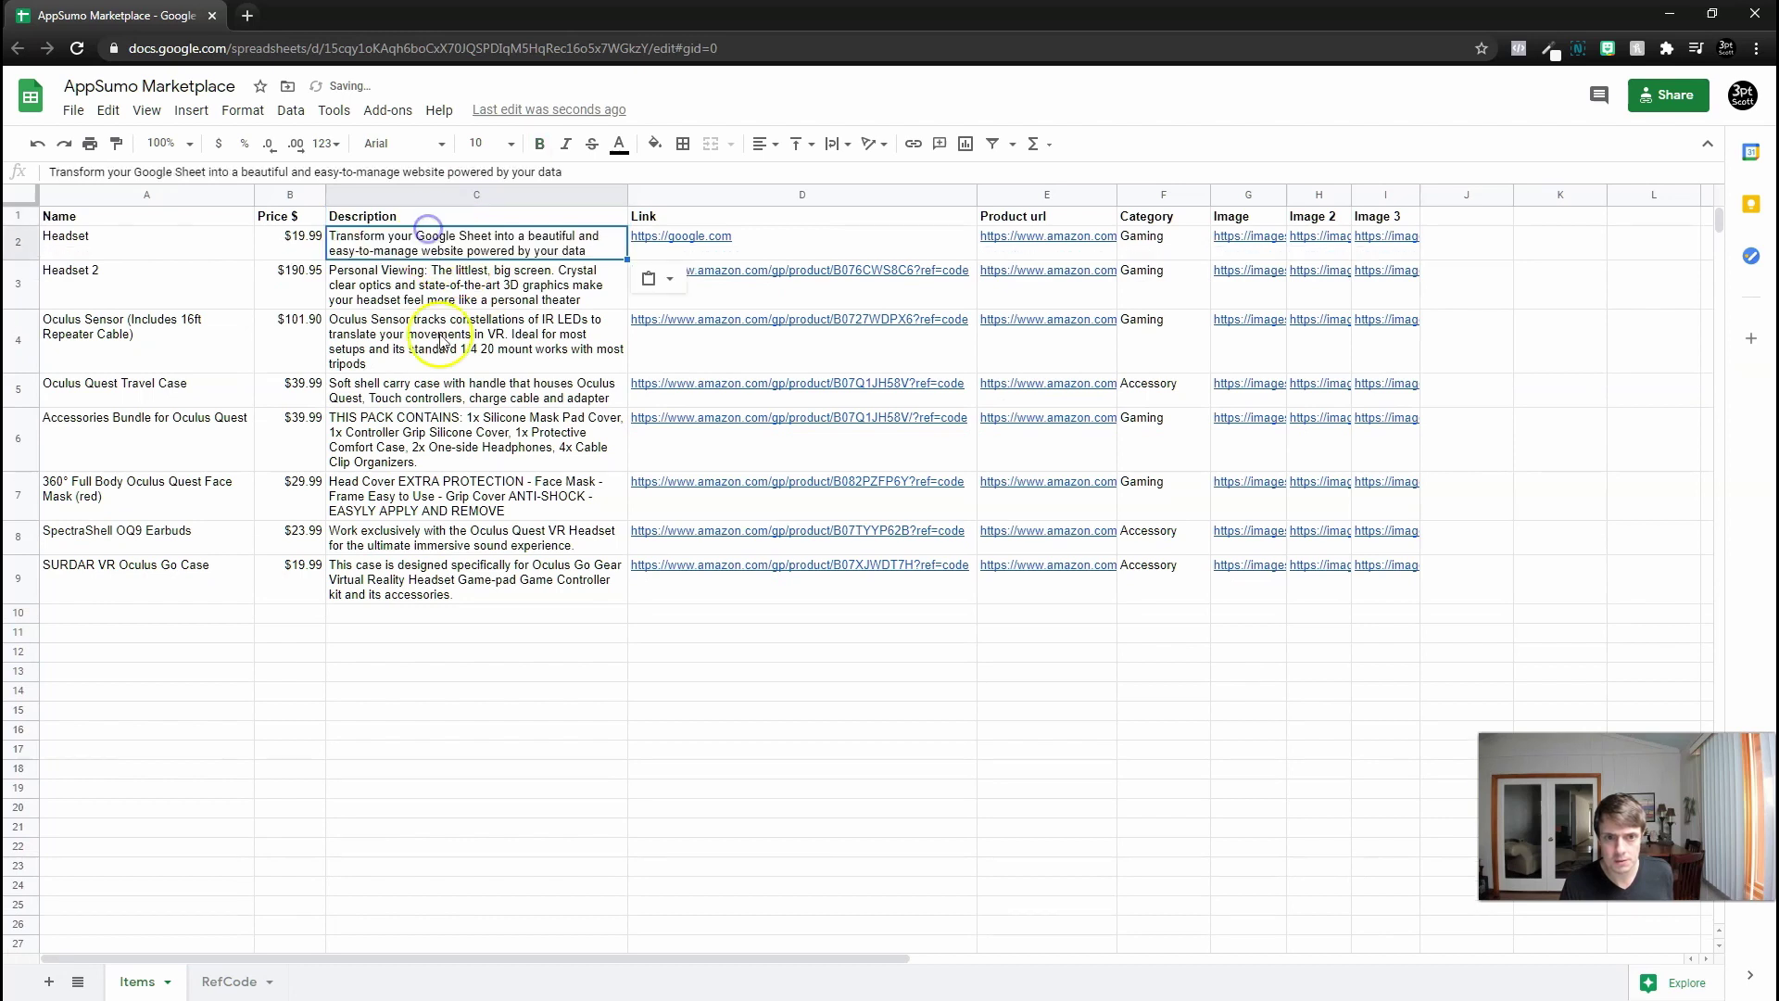
# Rename the first product SpreadSimple and set its price to 59
pyautogui.click(445, 335)
pyautogui.click(84, 235)
pyautogui.write('SpreadSimple')
pyautogui.press('Return')
pyautogui.click(290, 236)
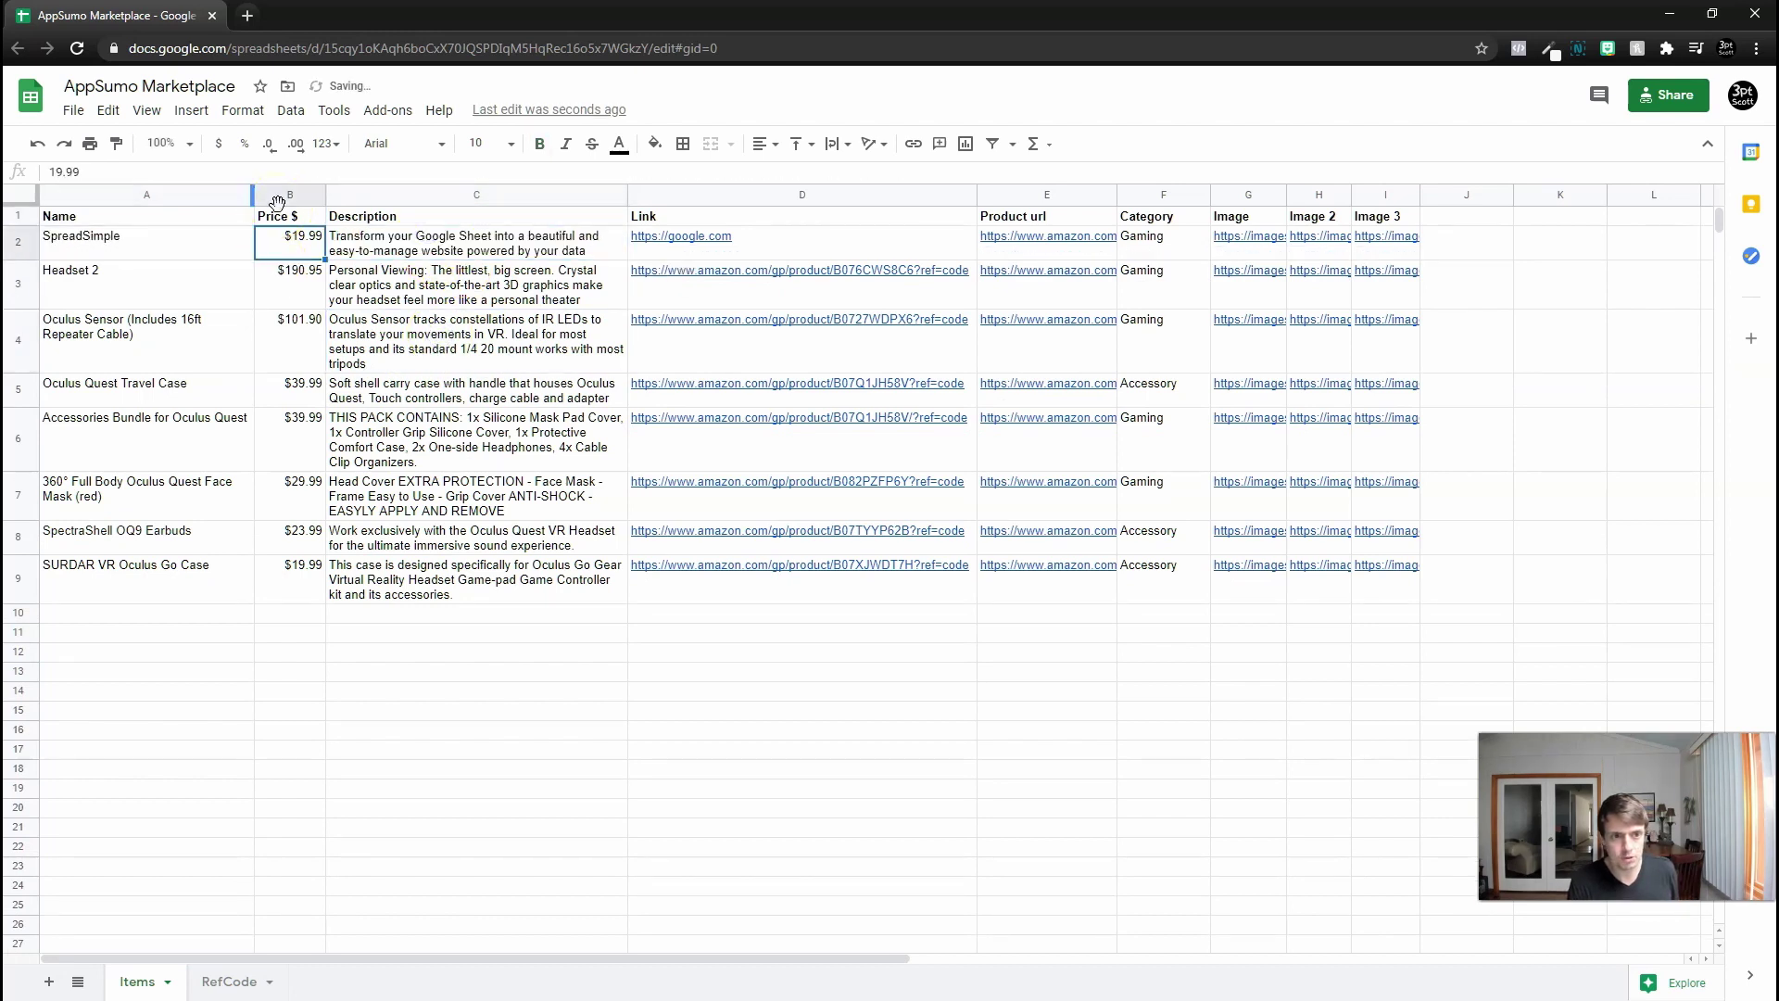
pyautogui.write('59')
pyautogui.press('Return')
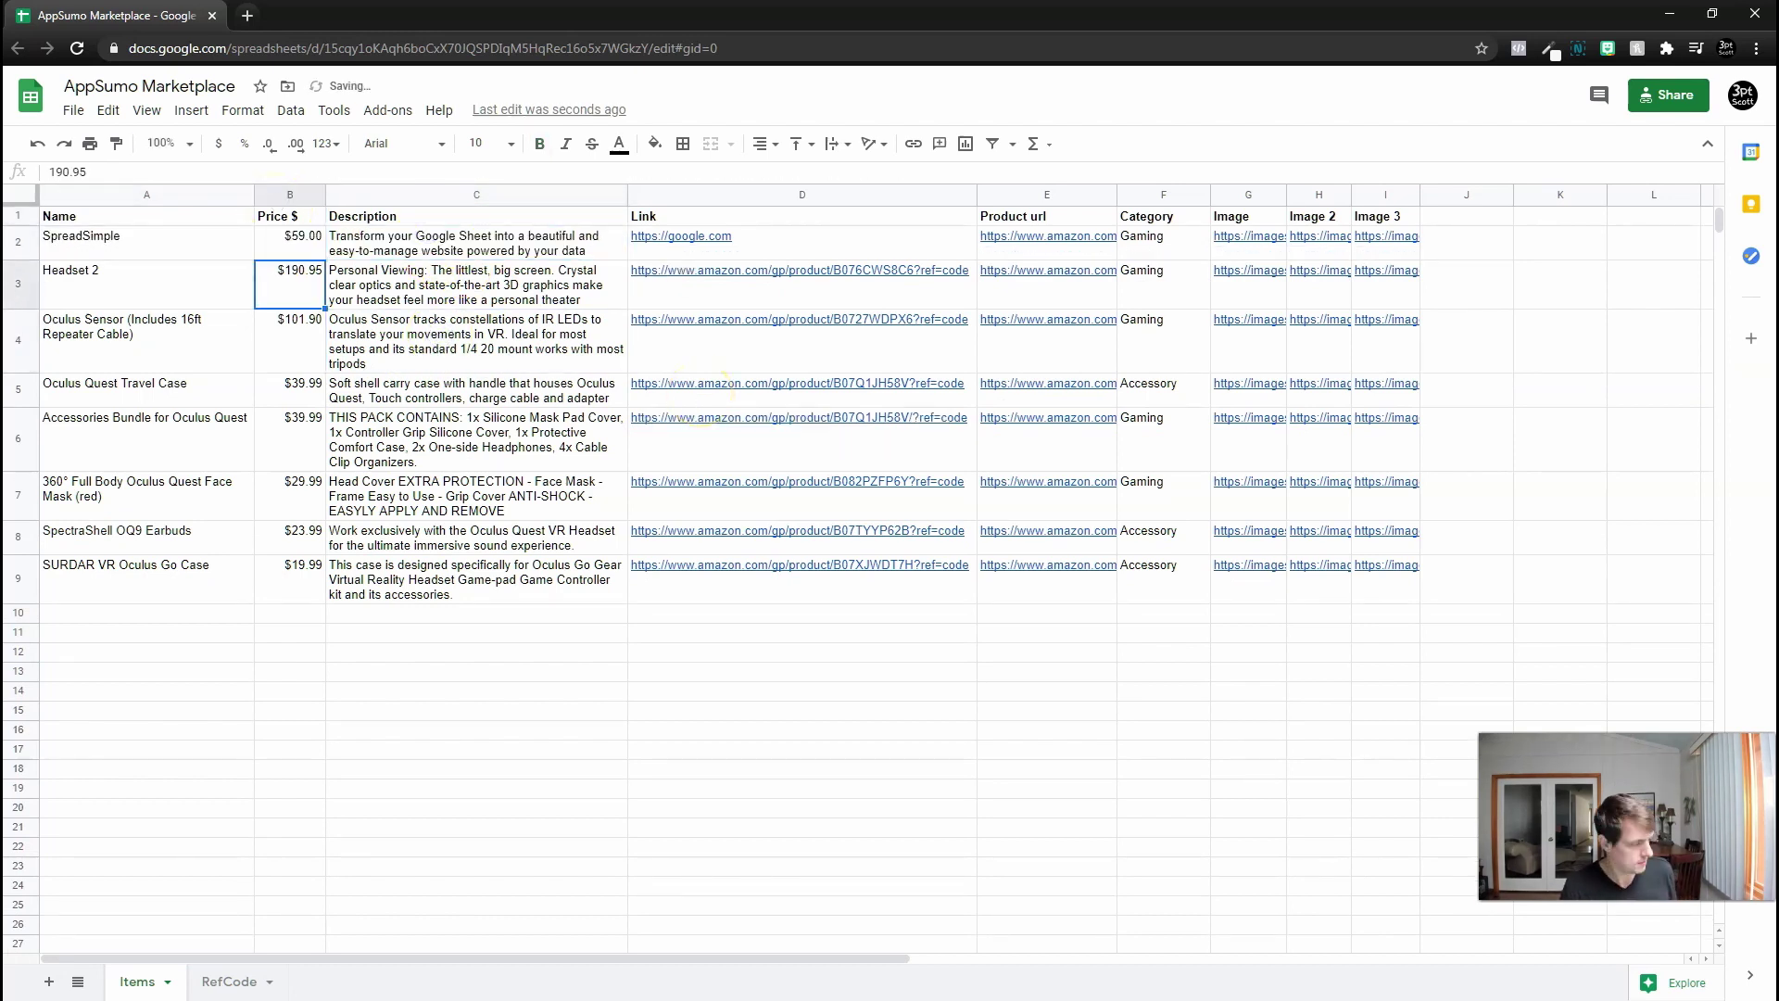
# Copy the AppSumo product image link into G2, then select the offer's category tags
pyautogui.hotkey('alt', 'Tab')
pyautogui.rightClick(1066, 472)
pyautogui.press('Escape')
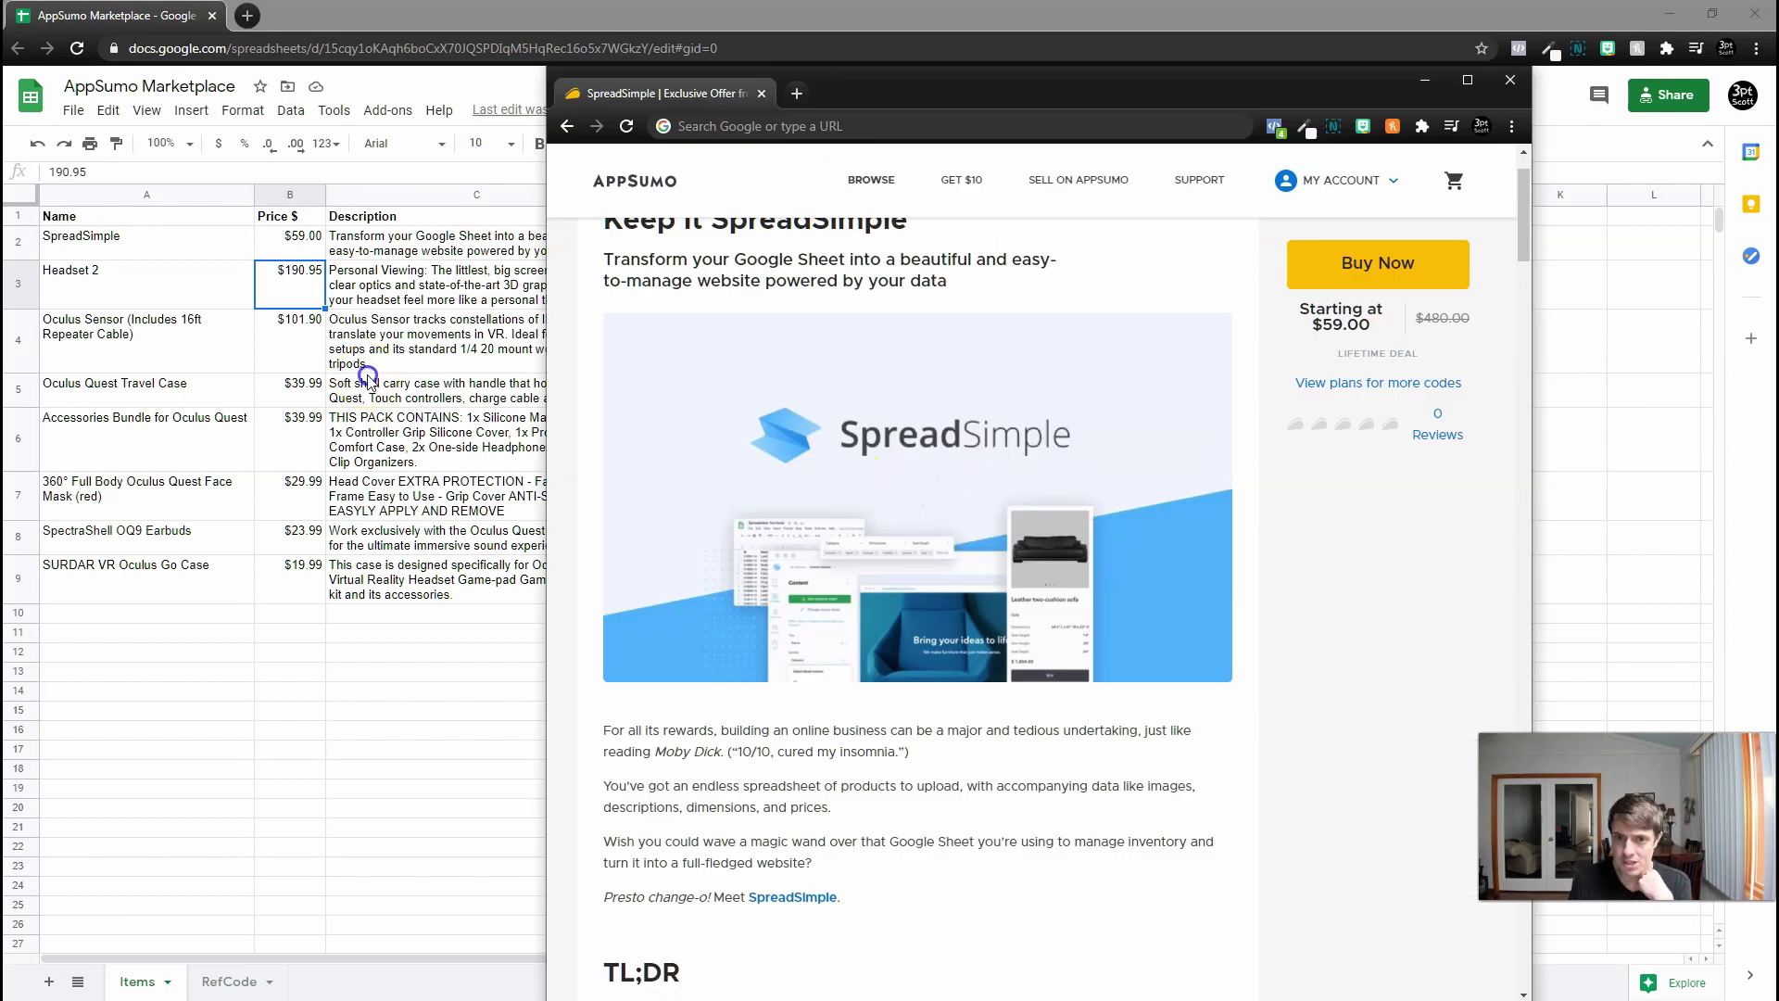
pyautogui.click(366, 364)
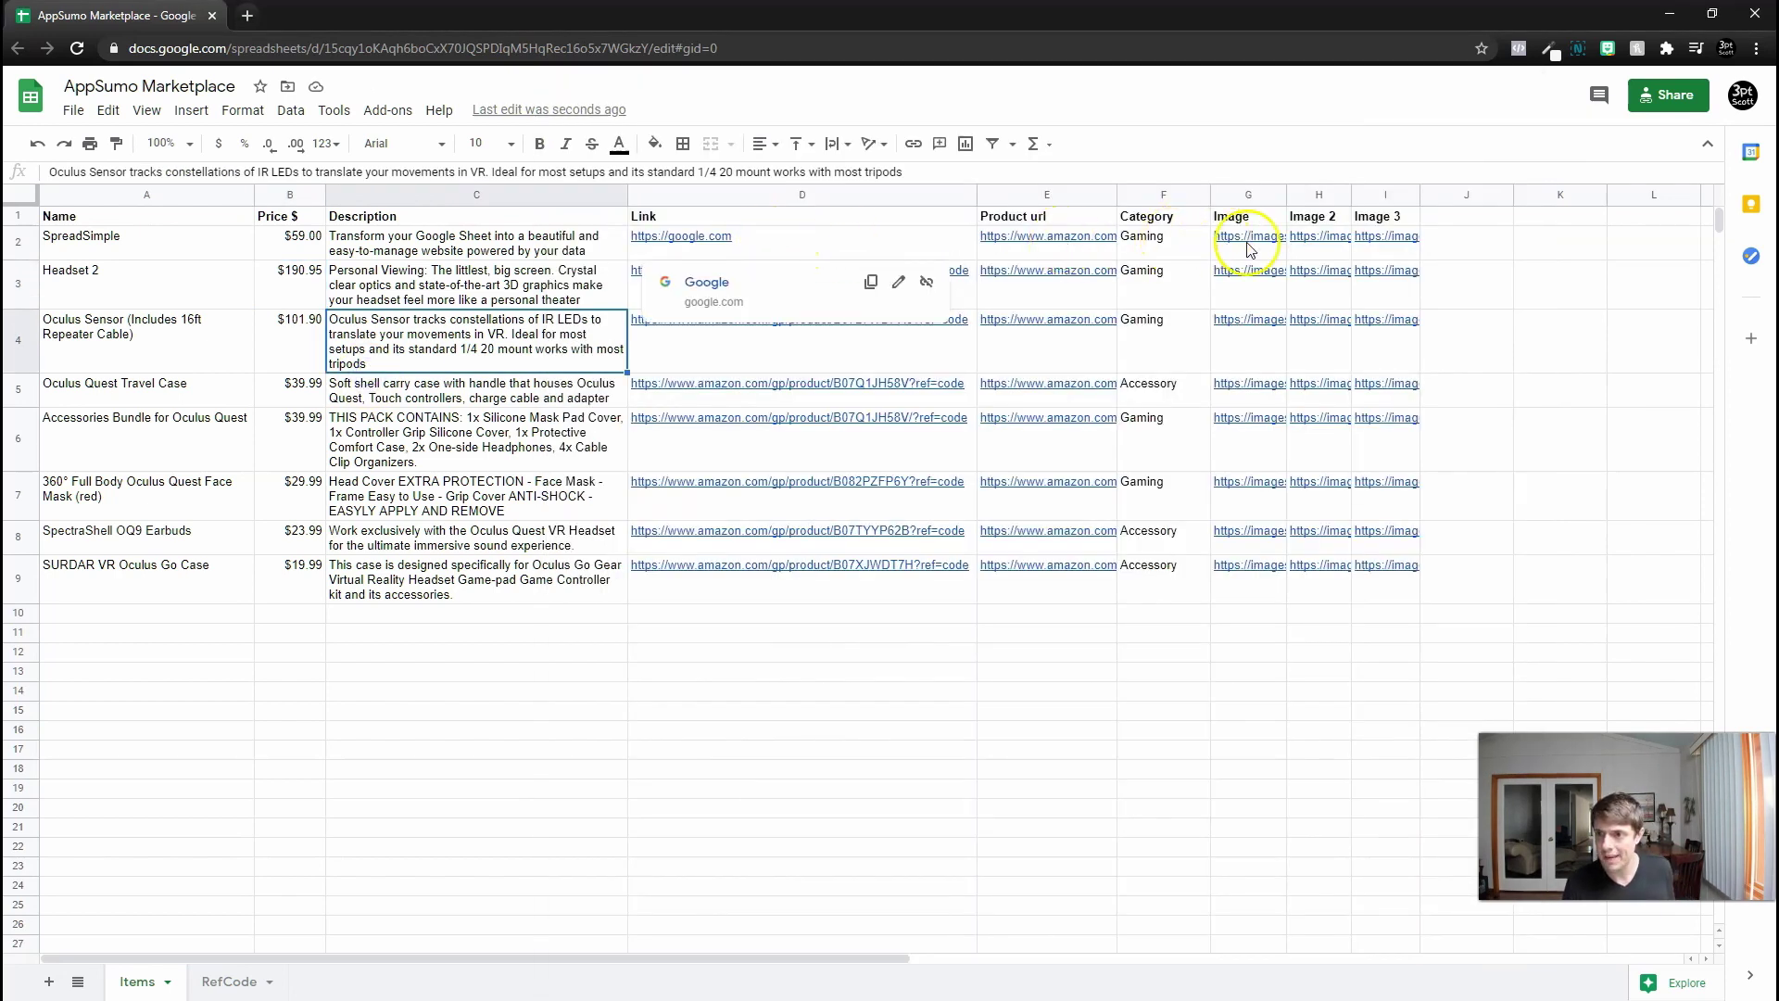
pyautogui.click(1167, 239)
pyautogui.press('Right')
pyautogui.write('https://appsumo2.b-cdn.net/media/cache/d6/0a/d60a8b7023b31a4c21159b74480d48e5.jpg')
pyautogui.press('Left')
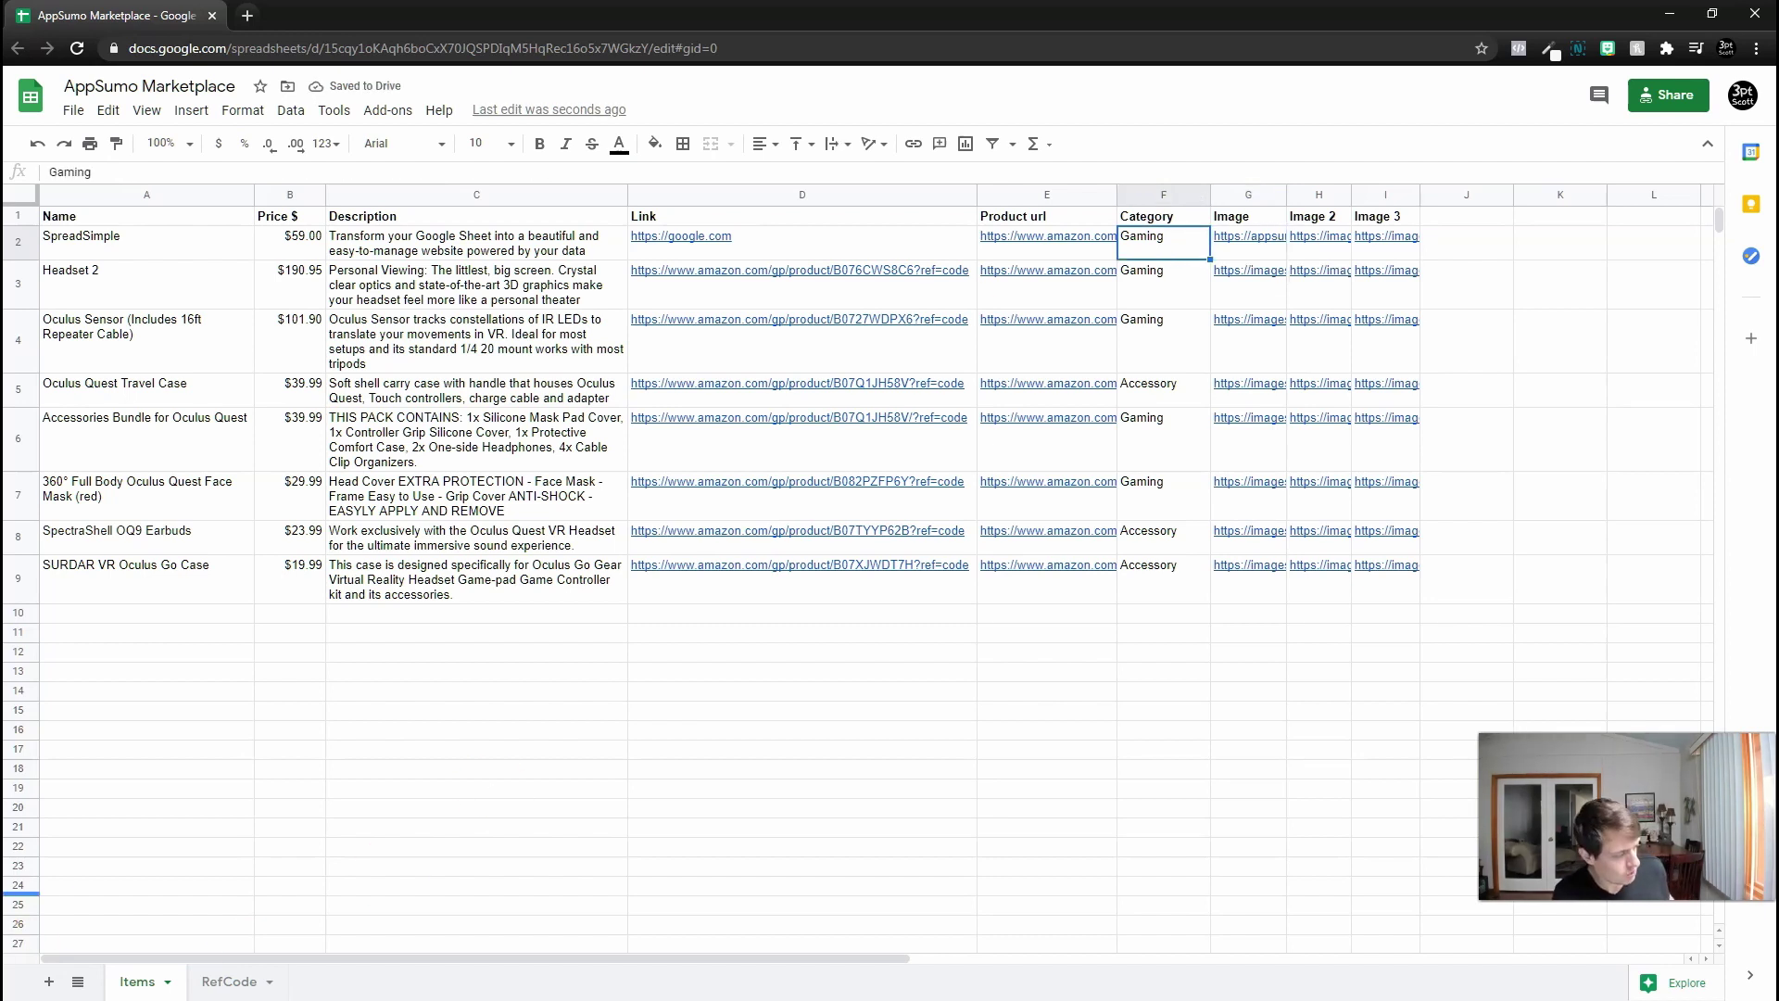
pyautogui.hotkey('alt', 'Tab')
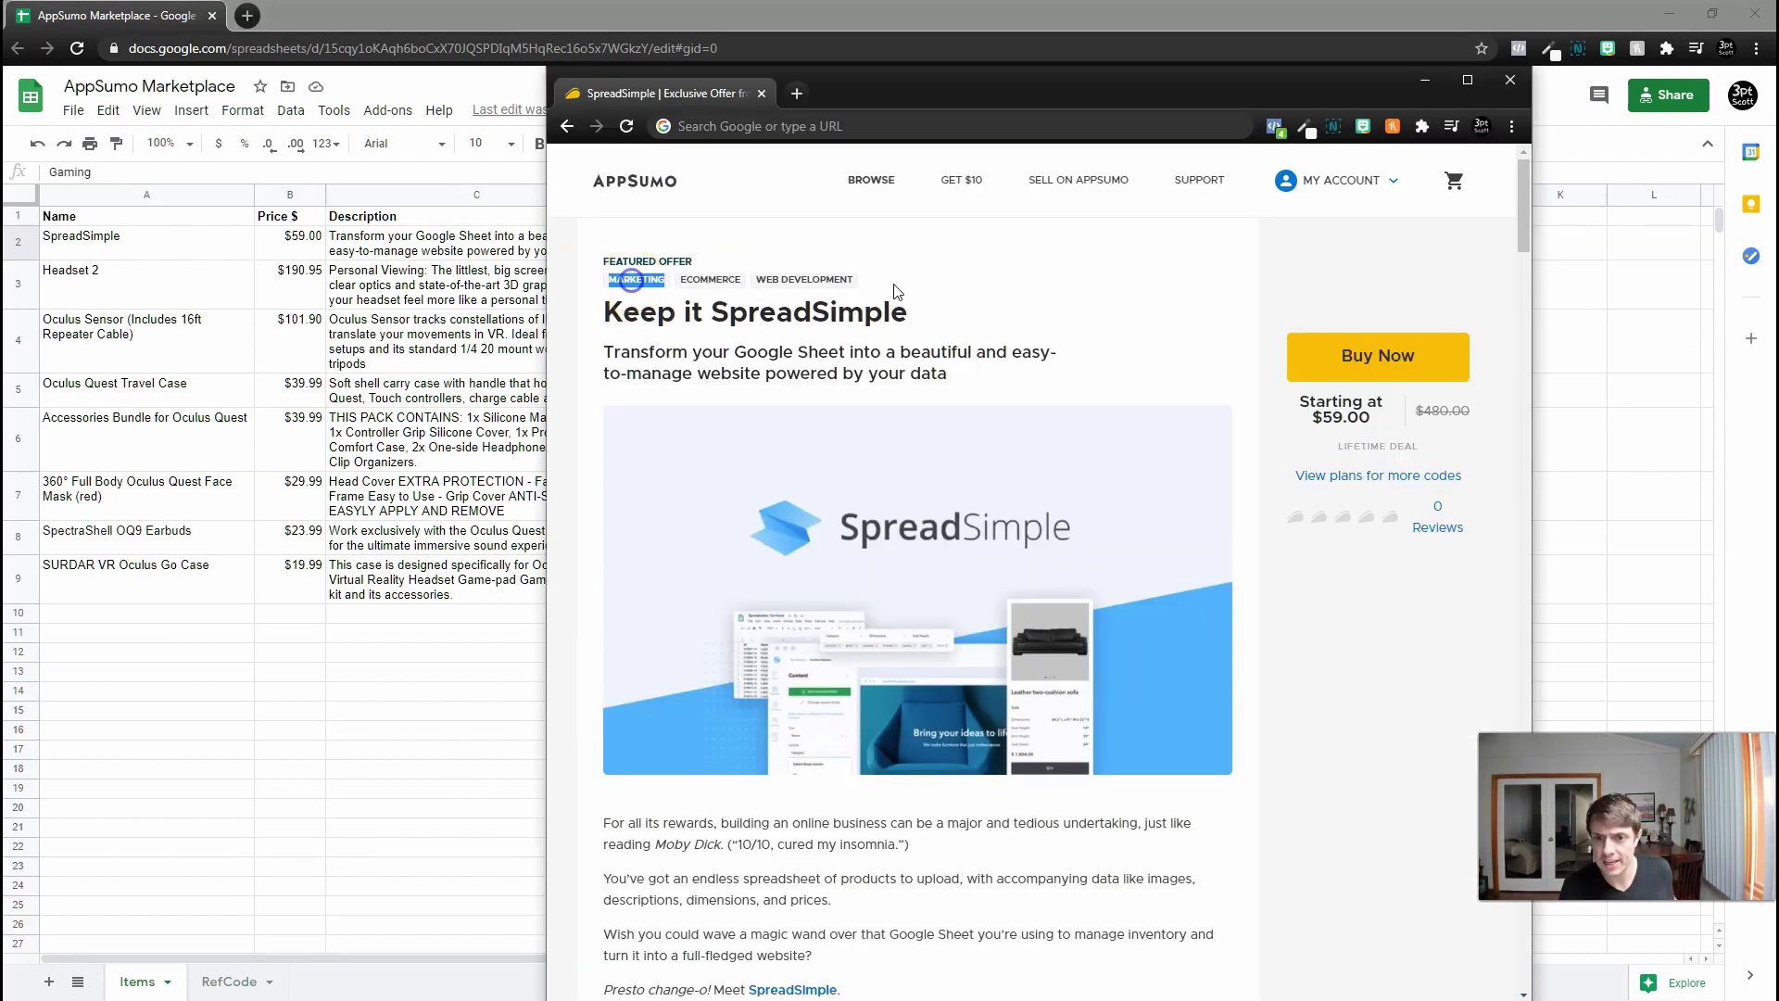
pyautogui.moveTo(859, 279); pyautogui.dragTo(610, 284)
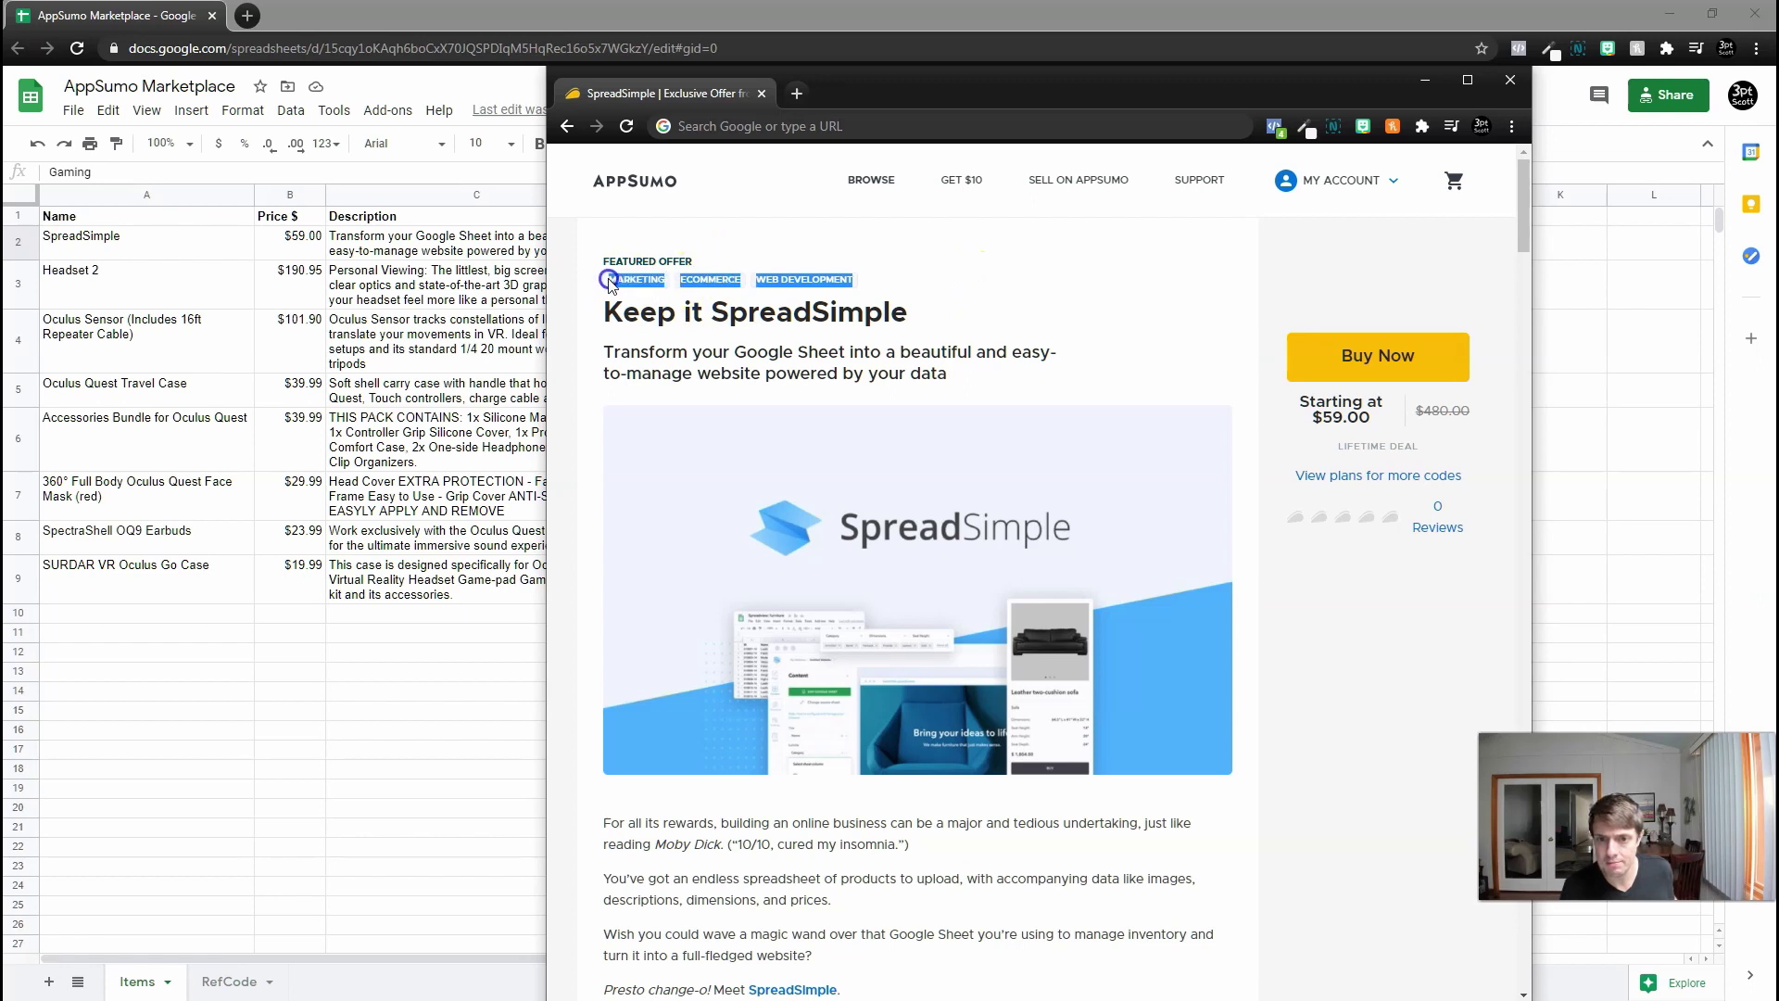
pyautogui.write('Marke')
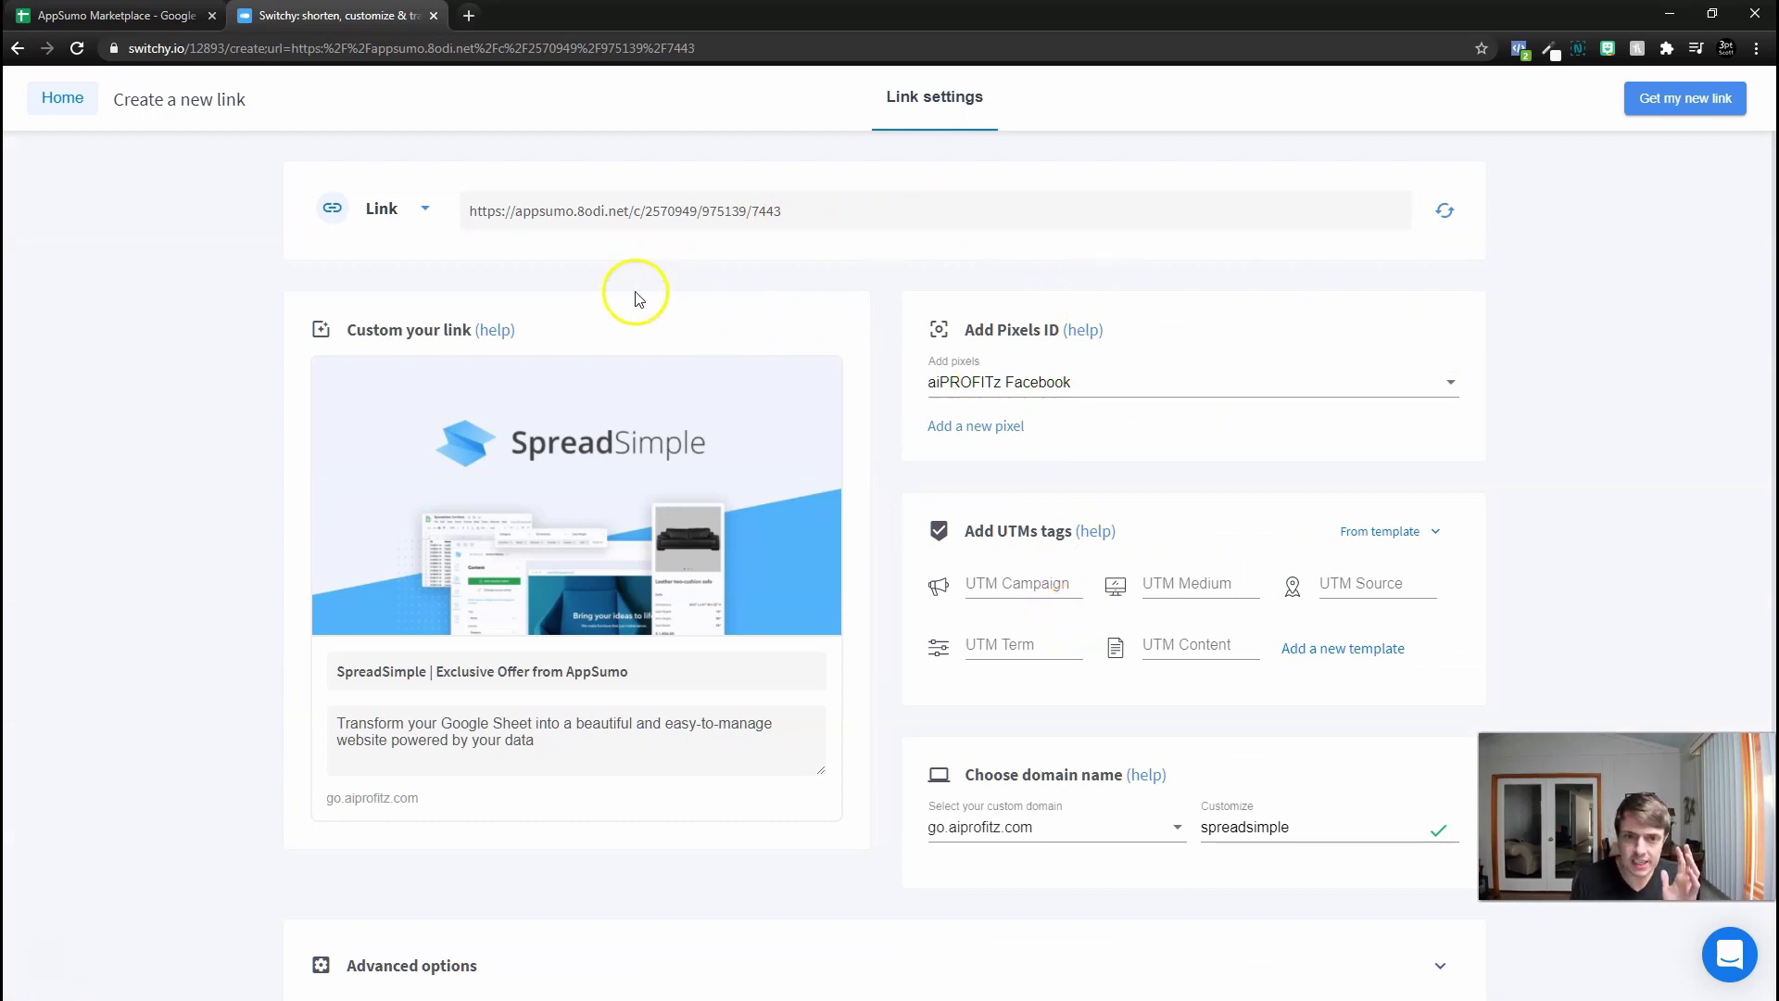
# Generate the go.aiprofitz.com/spreadsimple short link in Switchy and copy it
pyautogui.click(1687, 98)
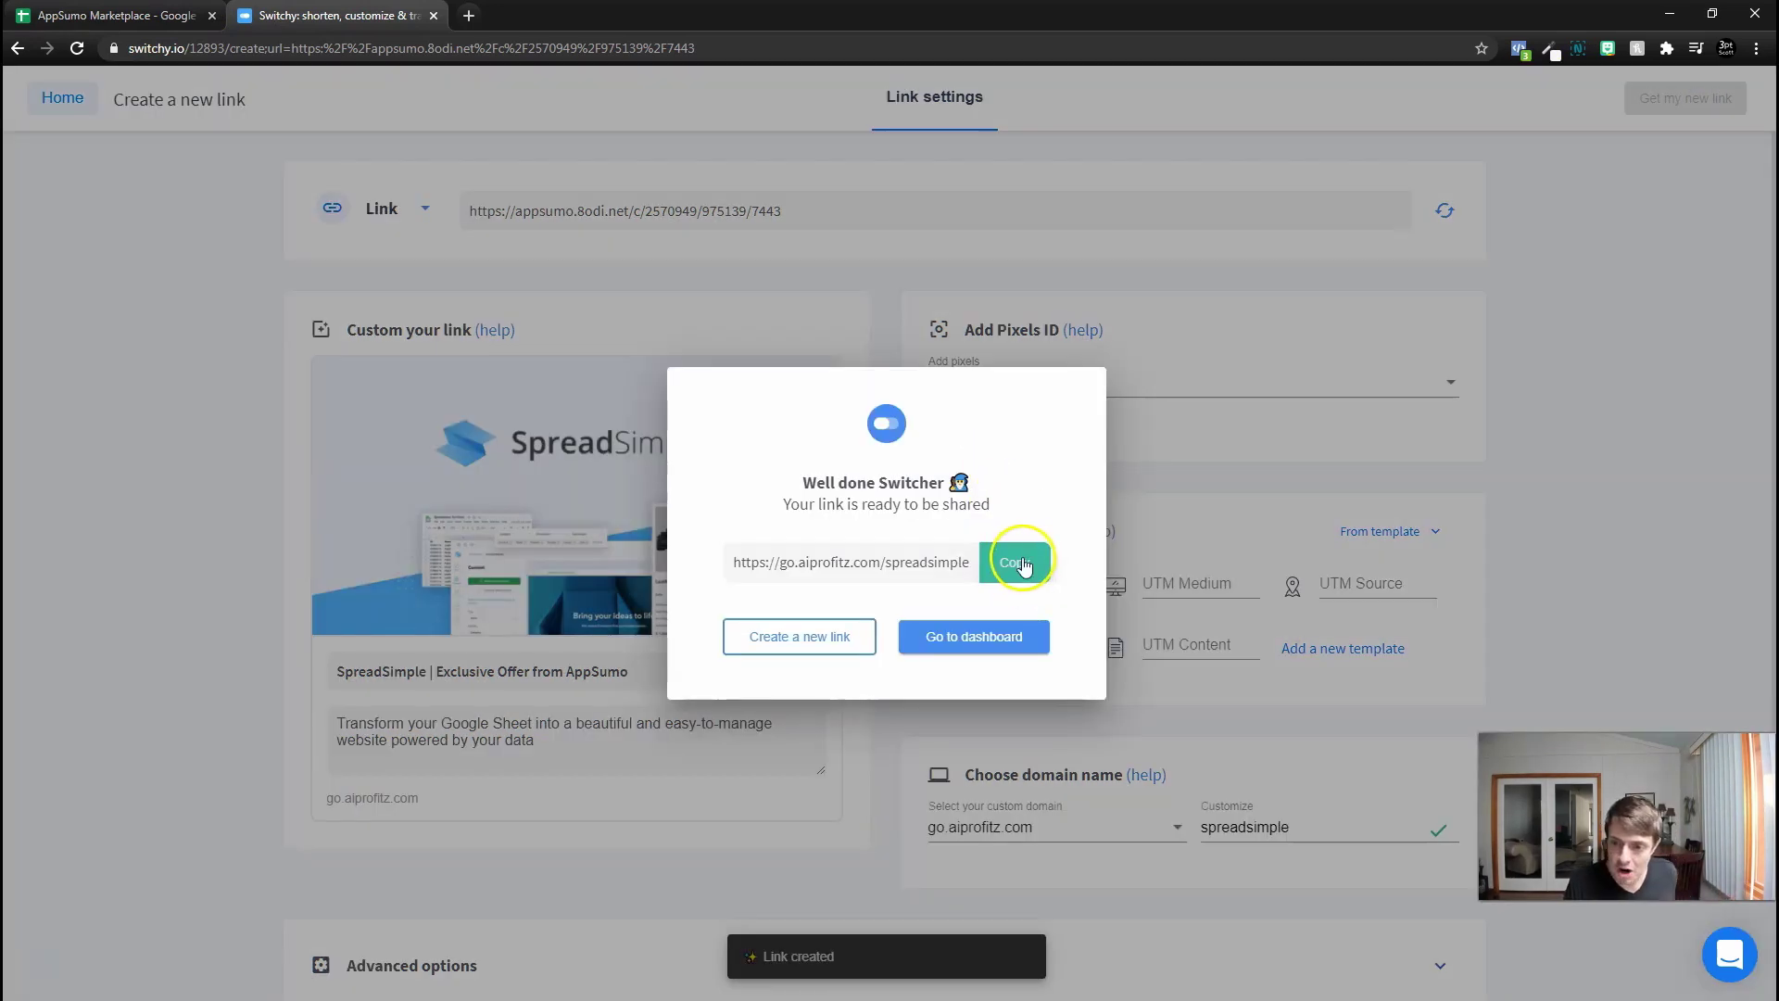
pyautogui.click(1022, 564)
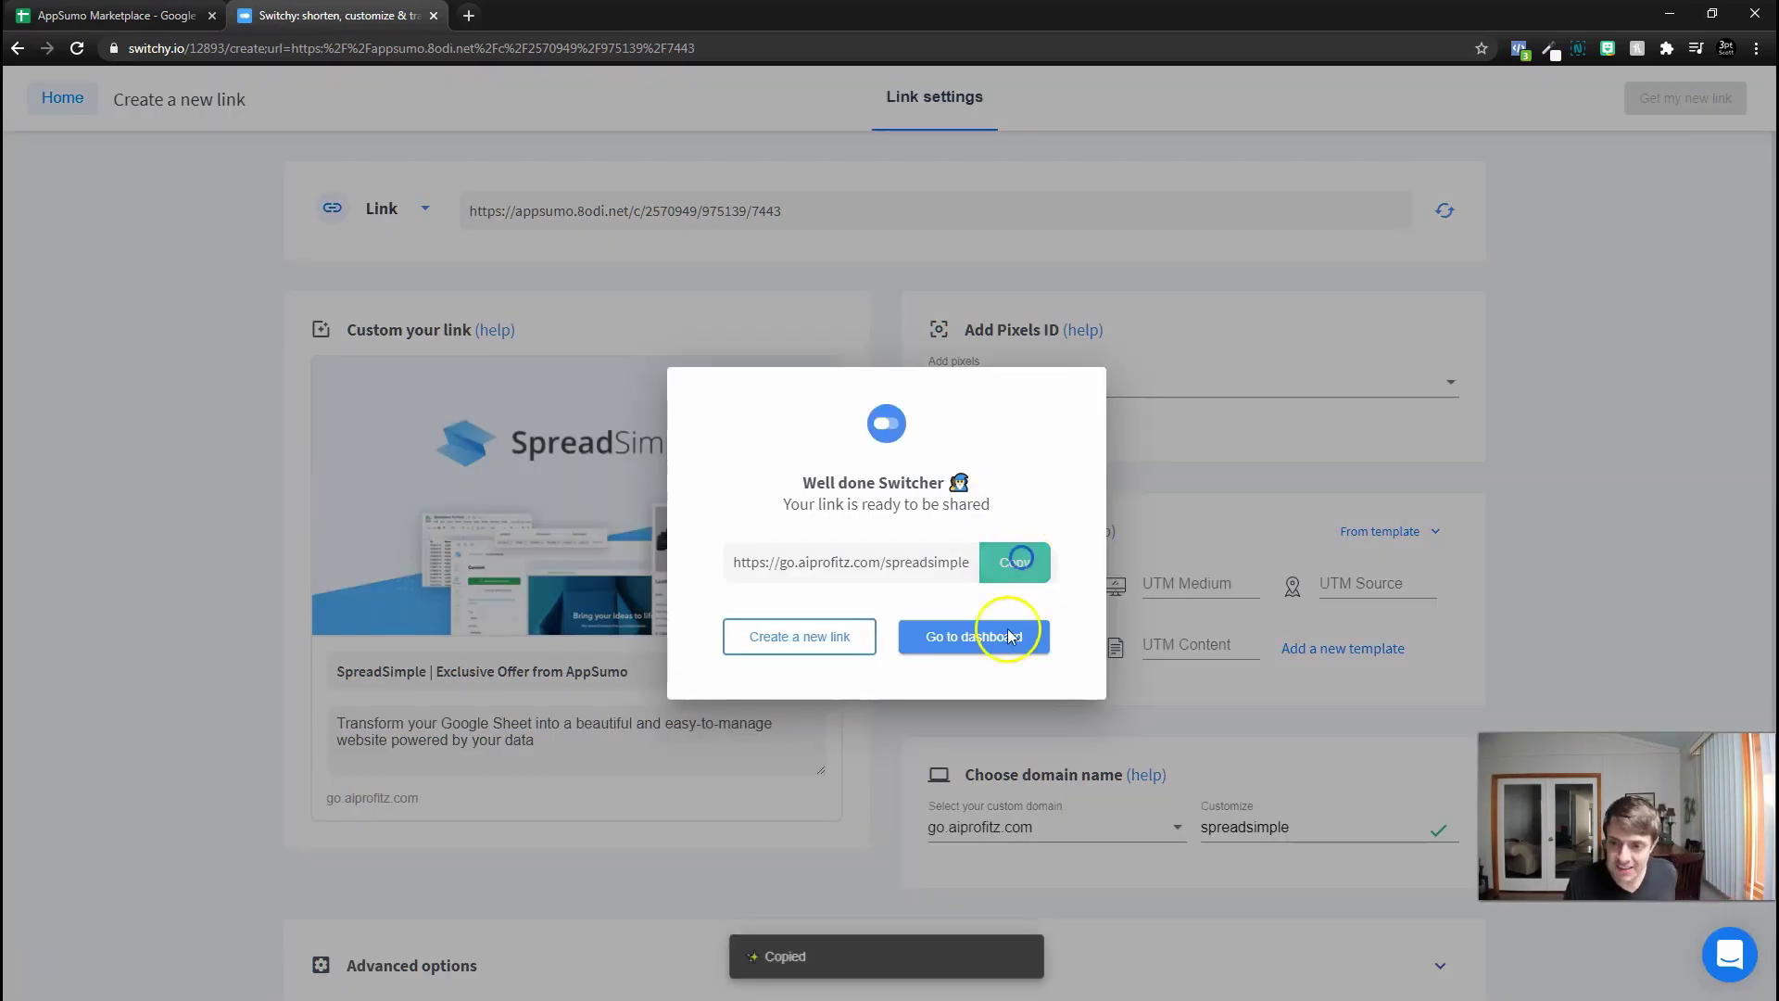
# Paste the short link into the SpreadSimple item's Link cell D2 and reload the site editor preview
pyautogui.hotkey('ctrl', 'Tab')
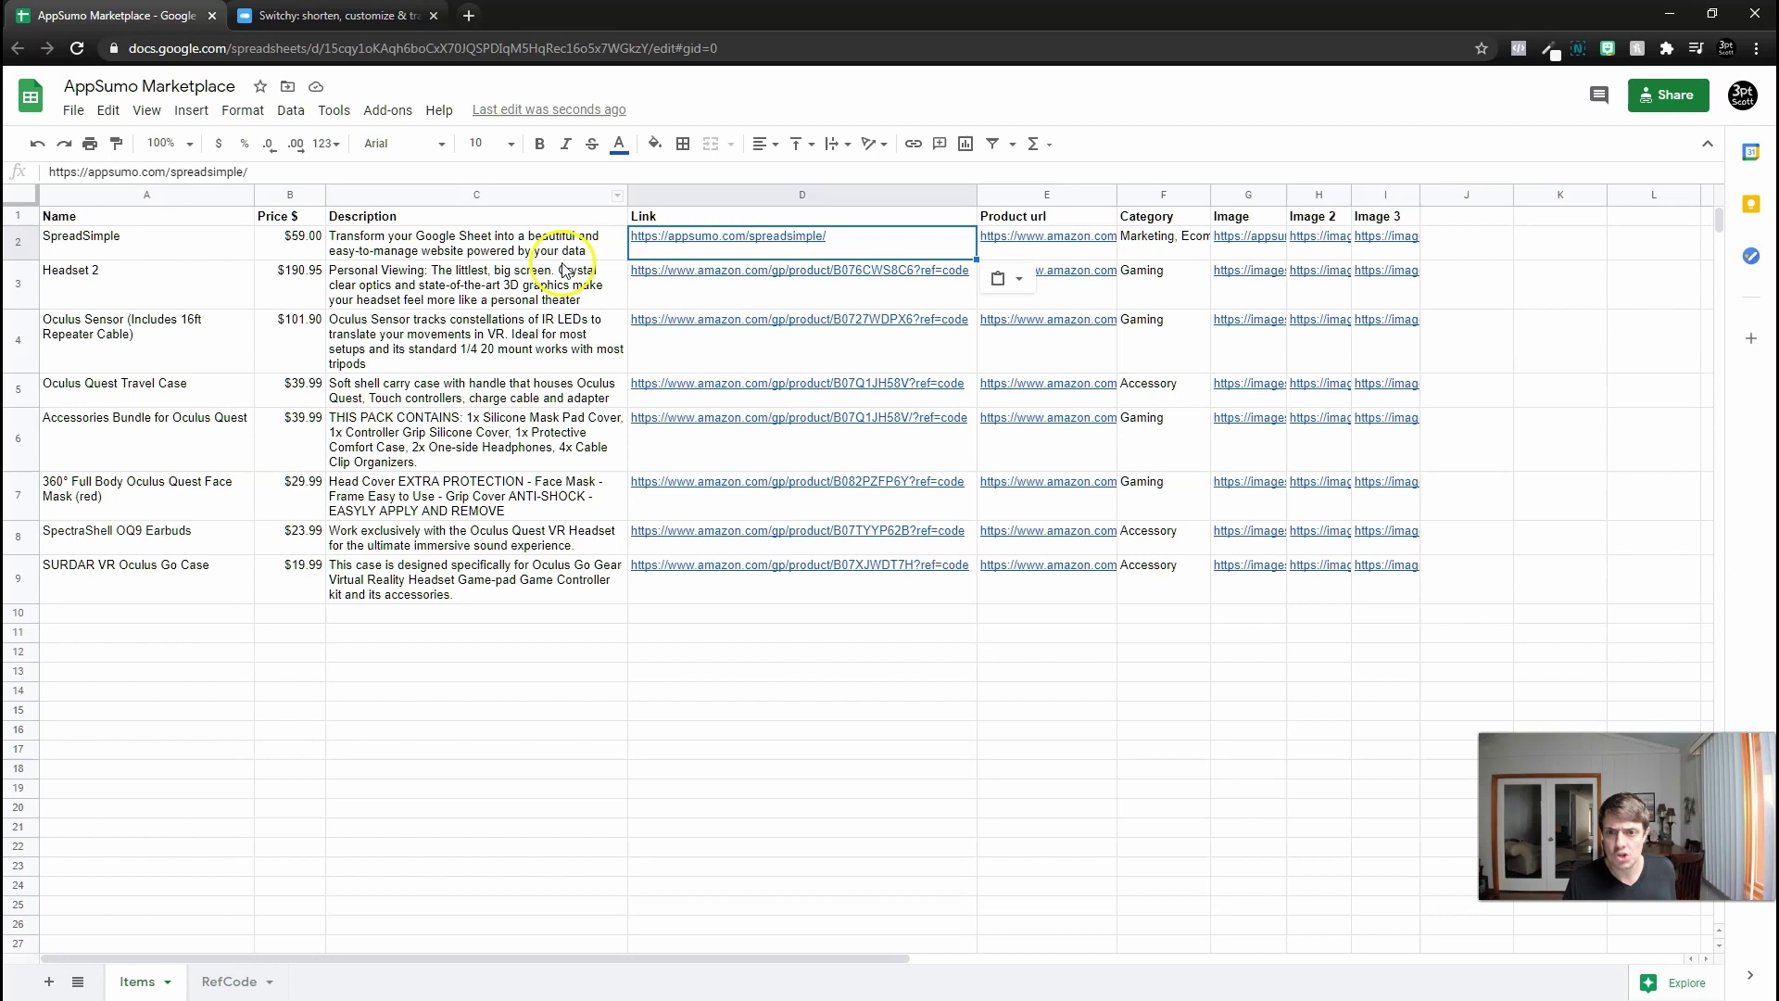
pyautogui.click(643, 235)
pyautogui.hotkey('ctrl', 'v')
pyautogui.click(372, 304)
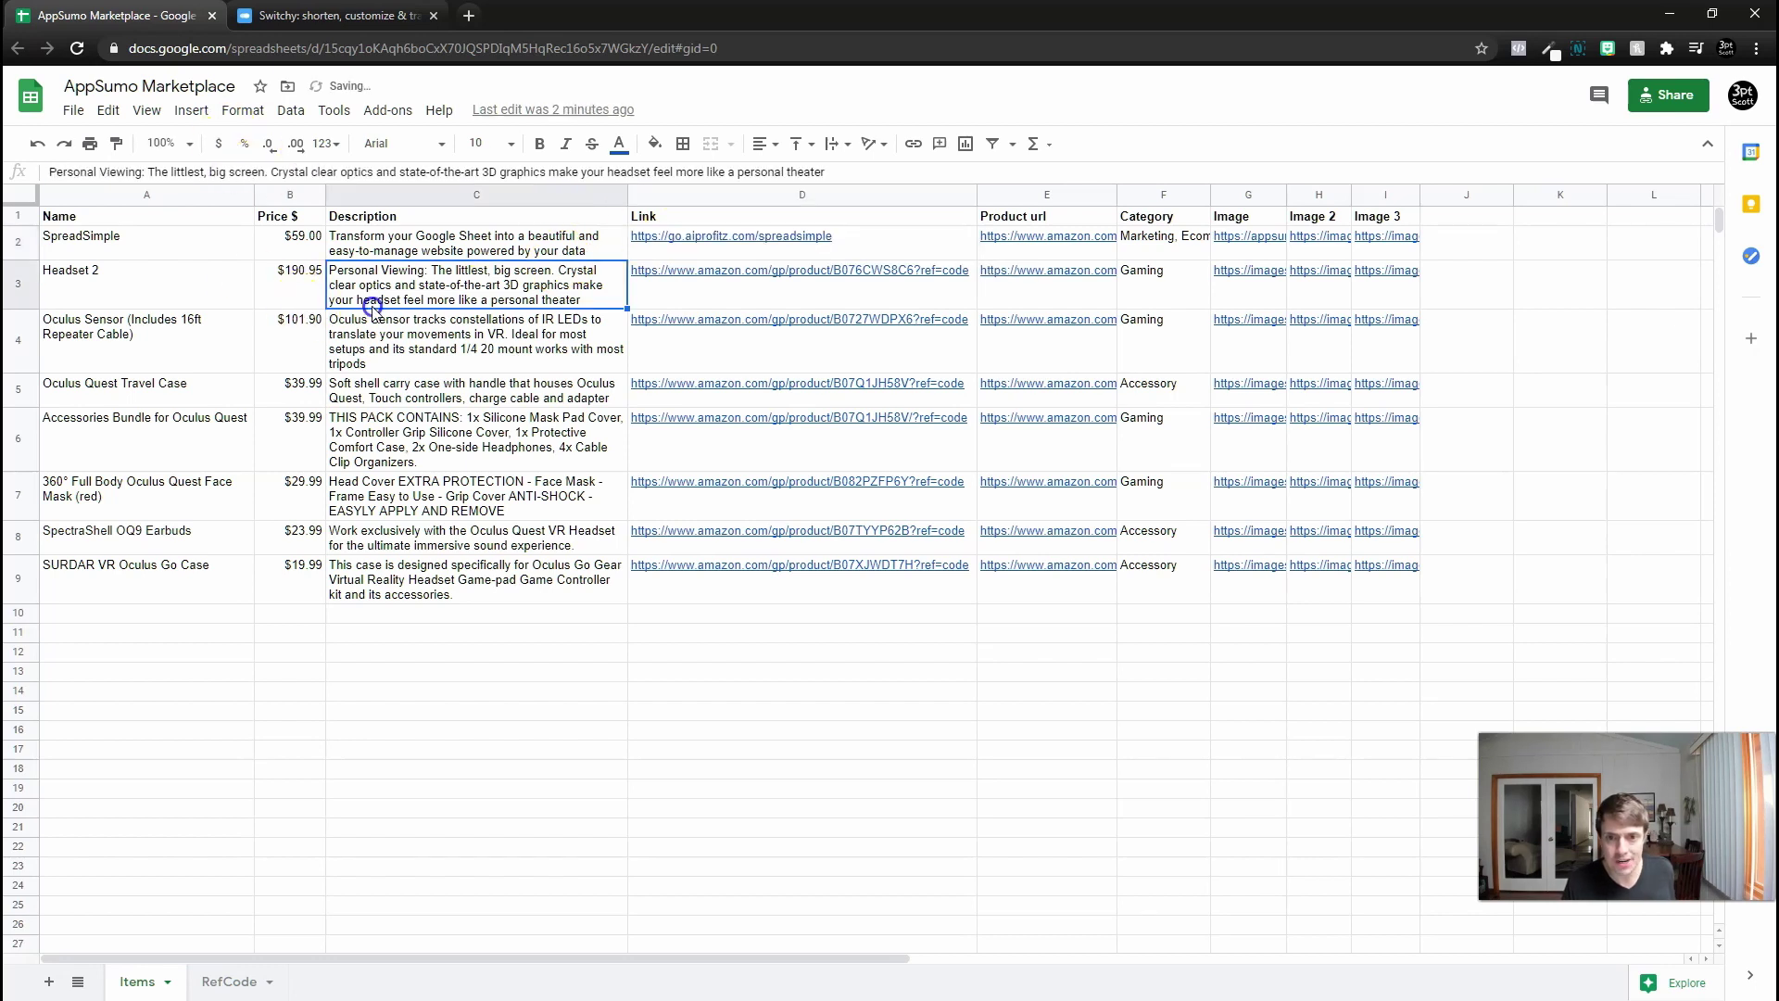
pyautogui.click(737, 242)
pyautogui.press('Right')
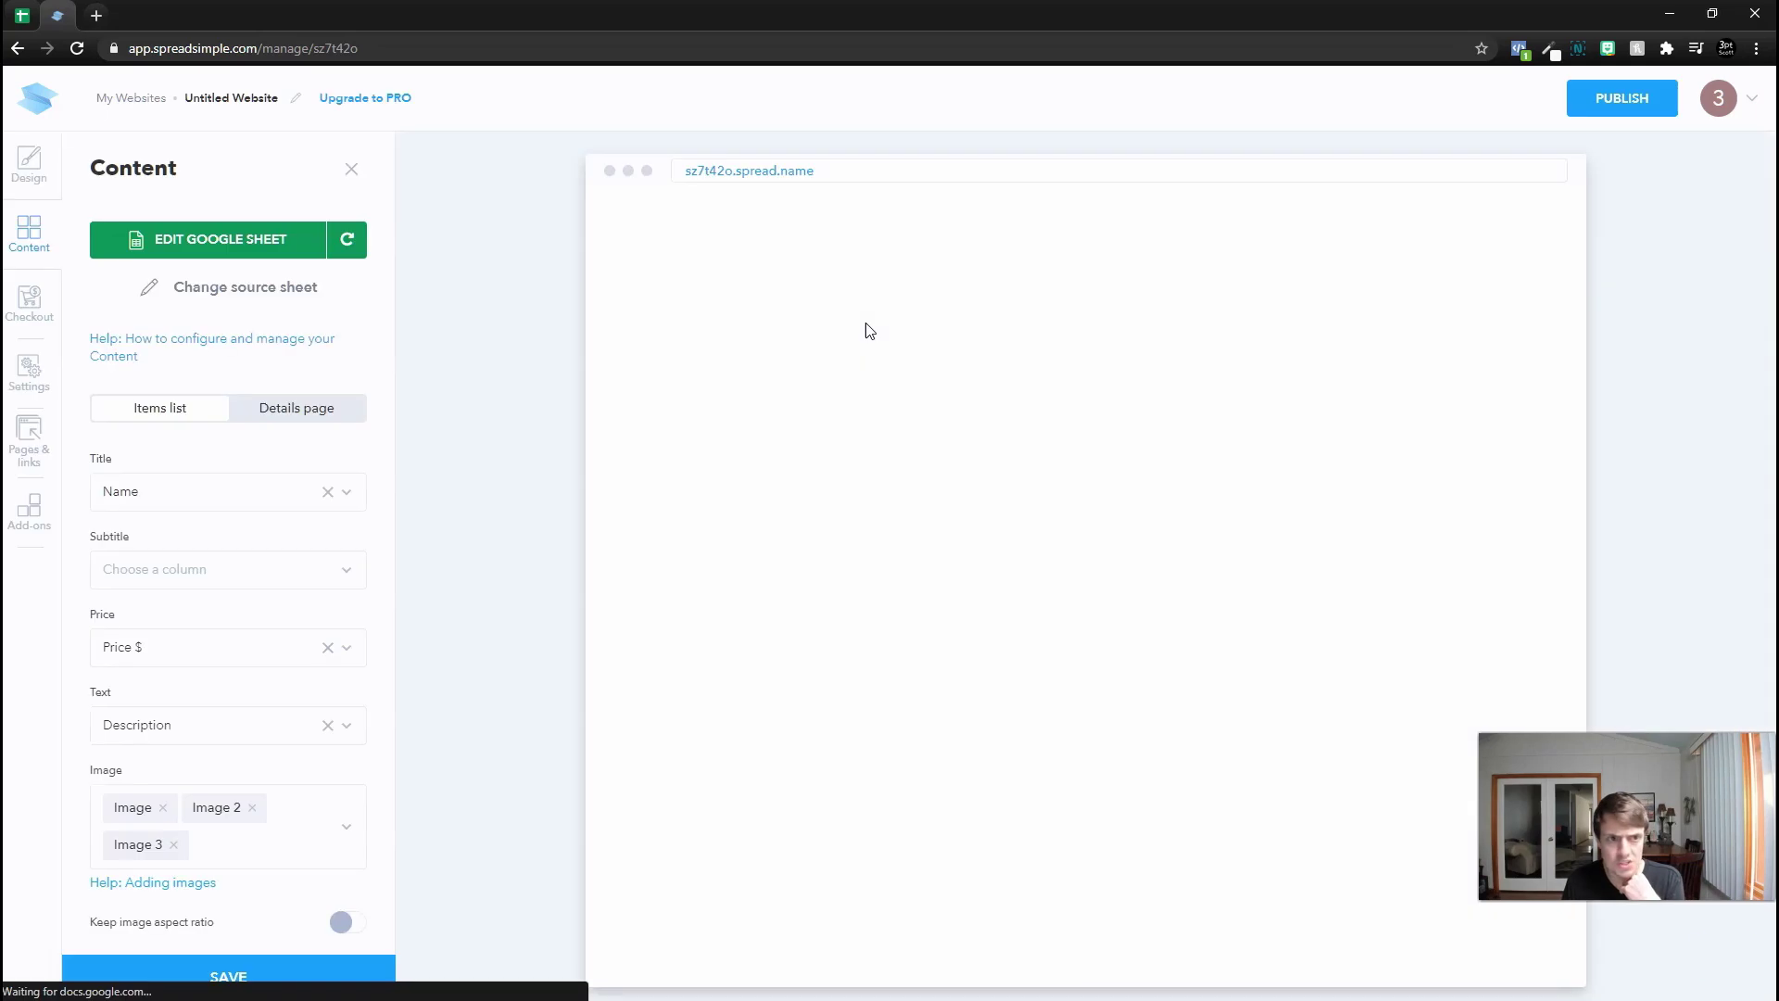
pyautogui.scroll(-5, 885, 544)
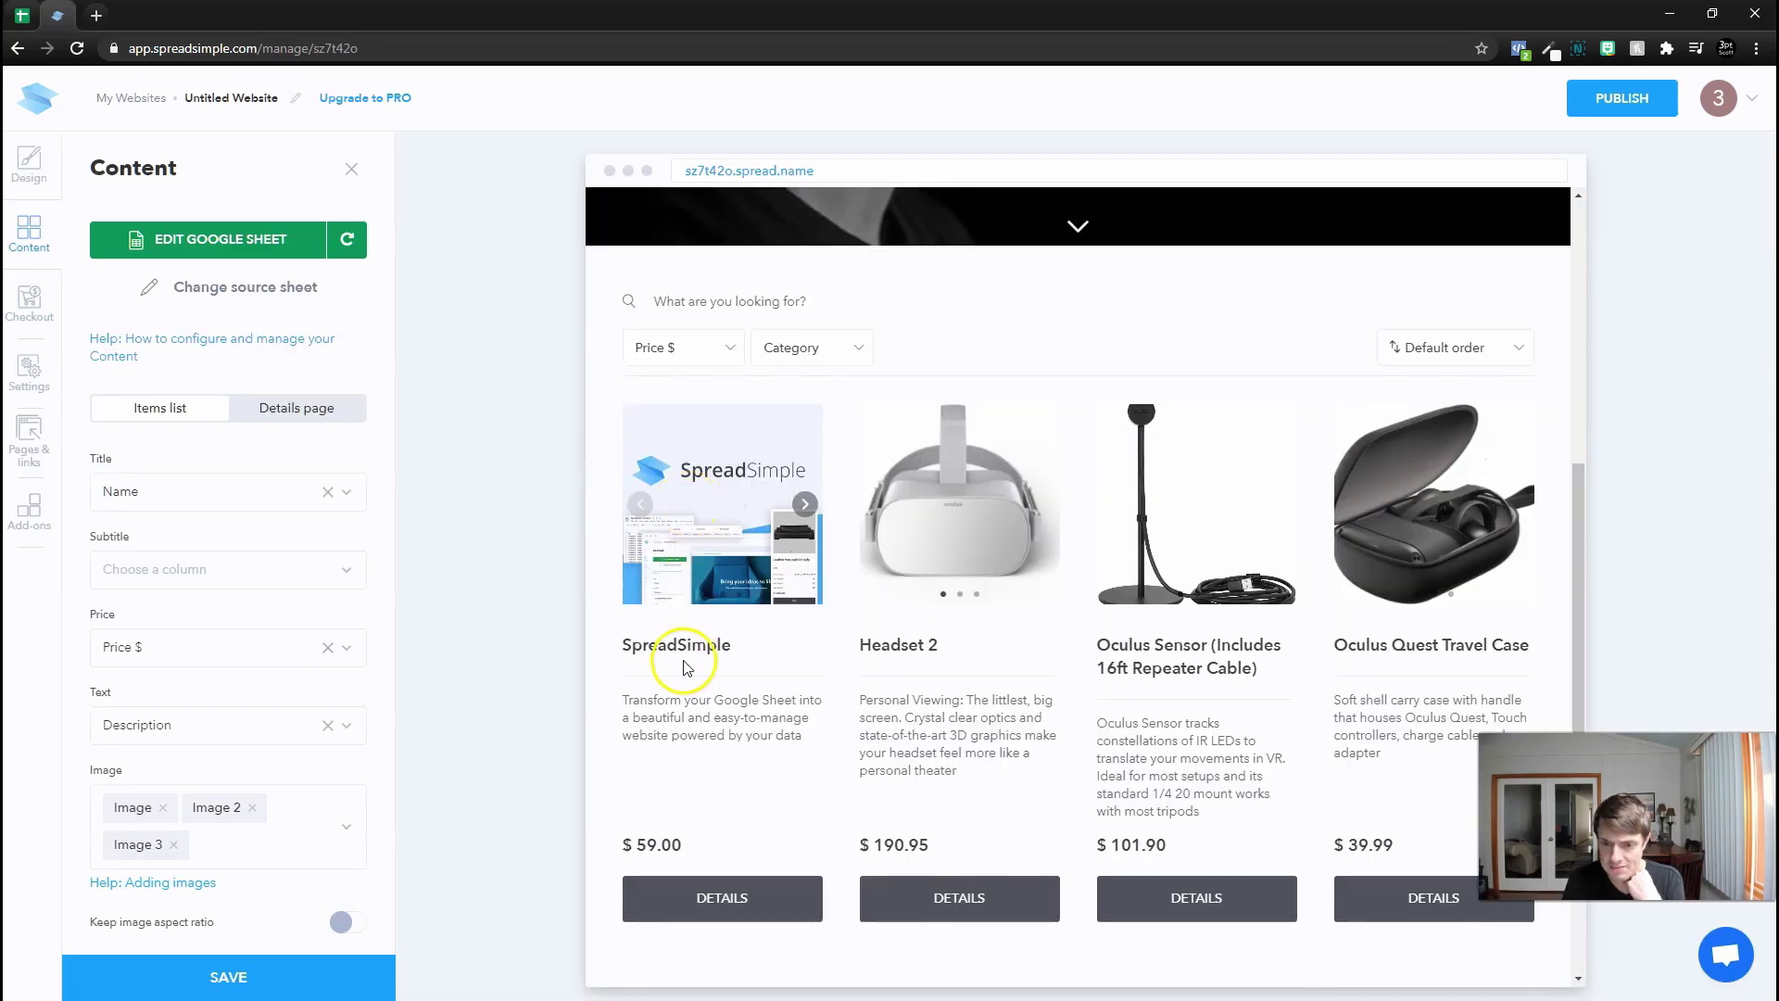
pyautogui.scroll(-1, 693, 695)
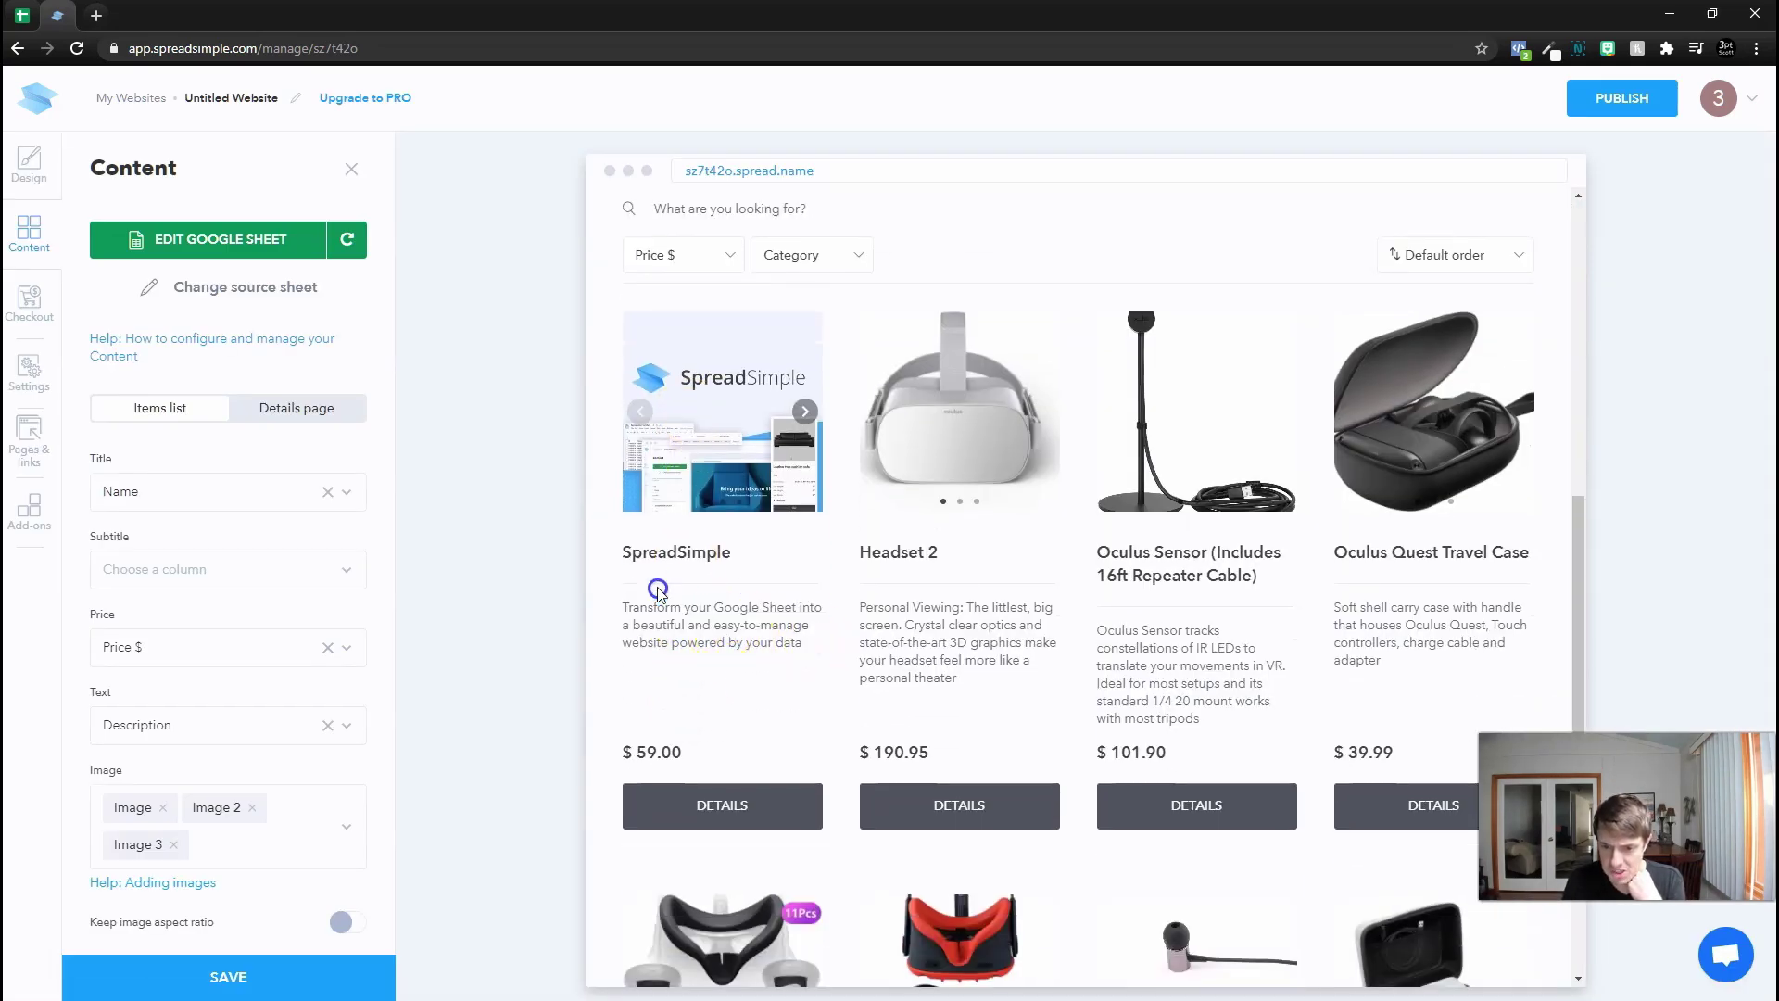
pyautogui.scroll(-1, 736, 695)
# Follow the SpreadSimple card's DETAILS link to the AppSumo deal page, then return to the sheet
pyautogui.click(722, 712)
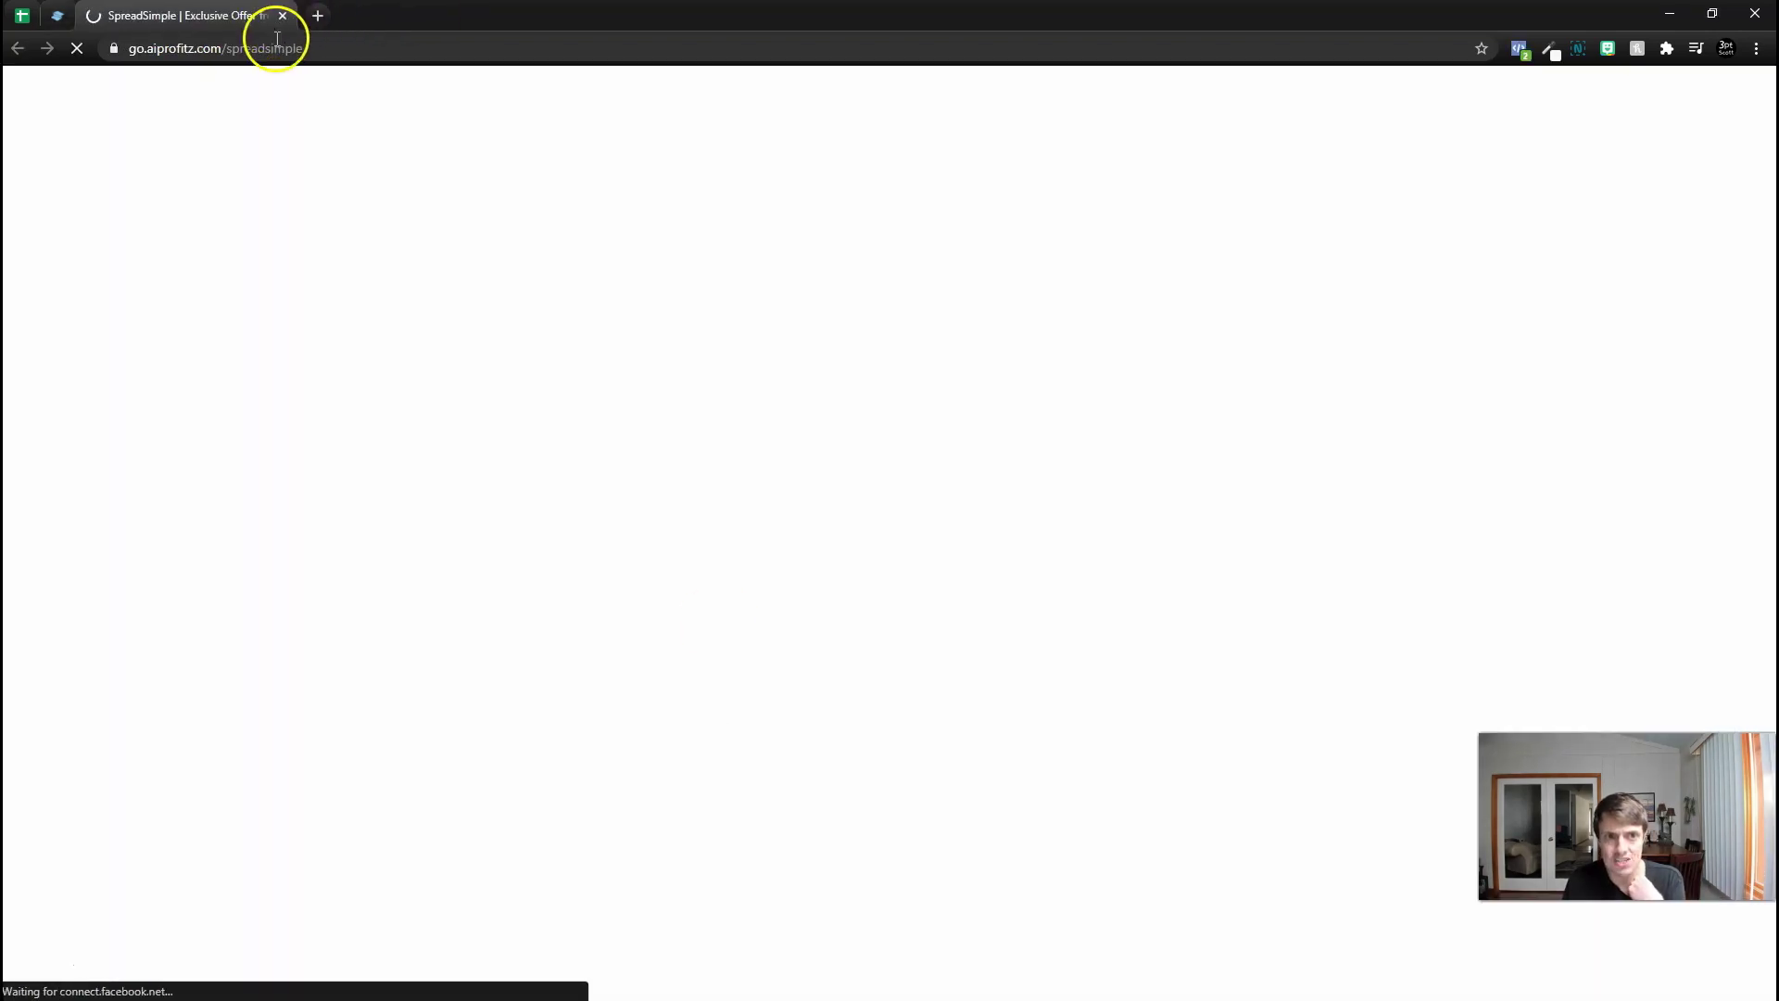
pyautogui.scroll(-4, 640, 563)
pyautogui.scroll(-1, 640, 563)
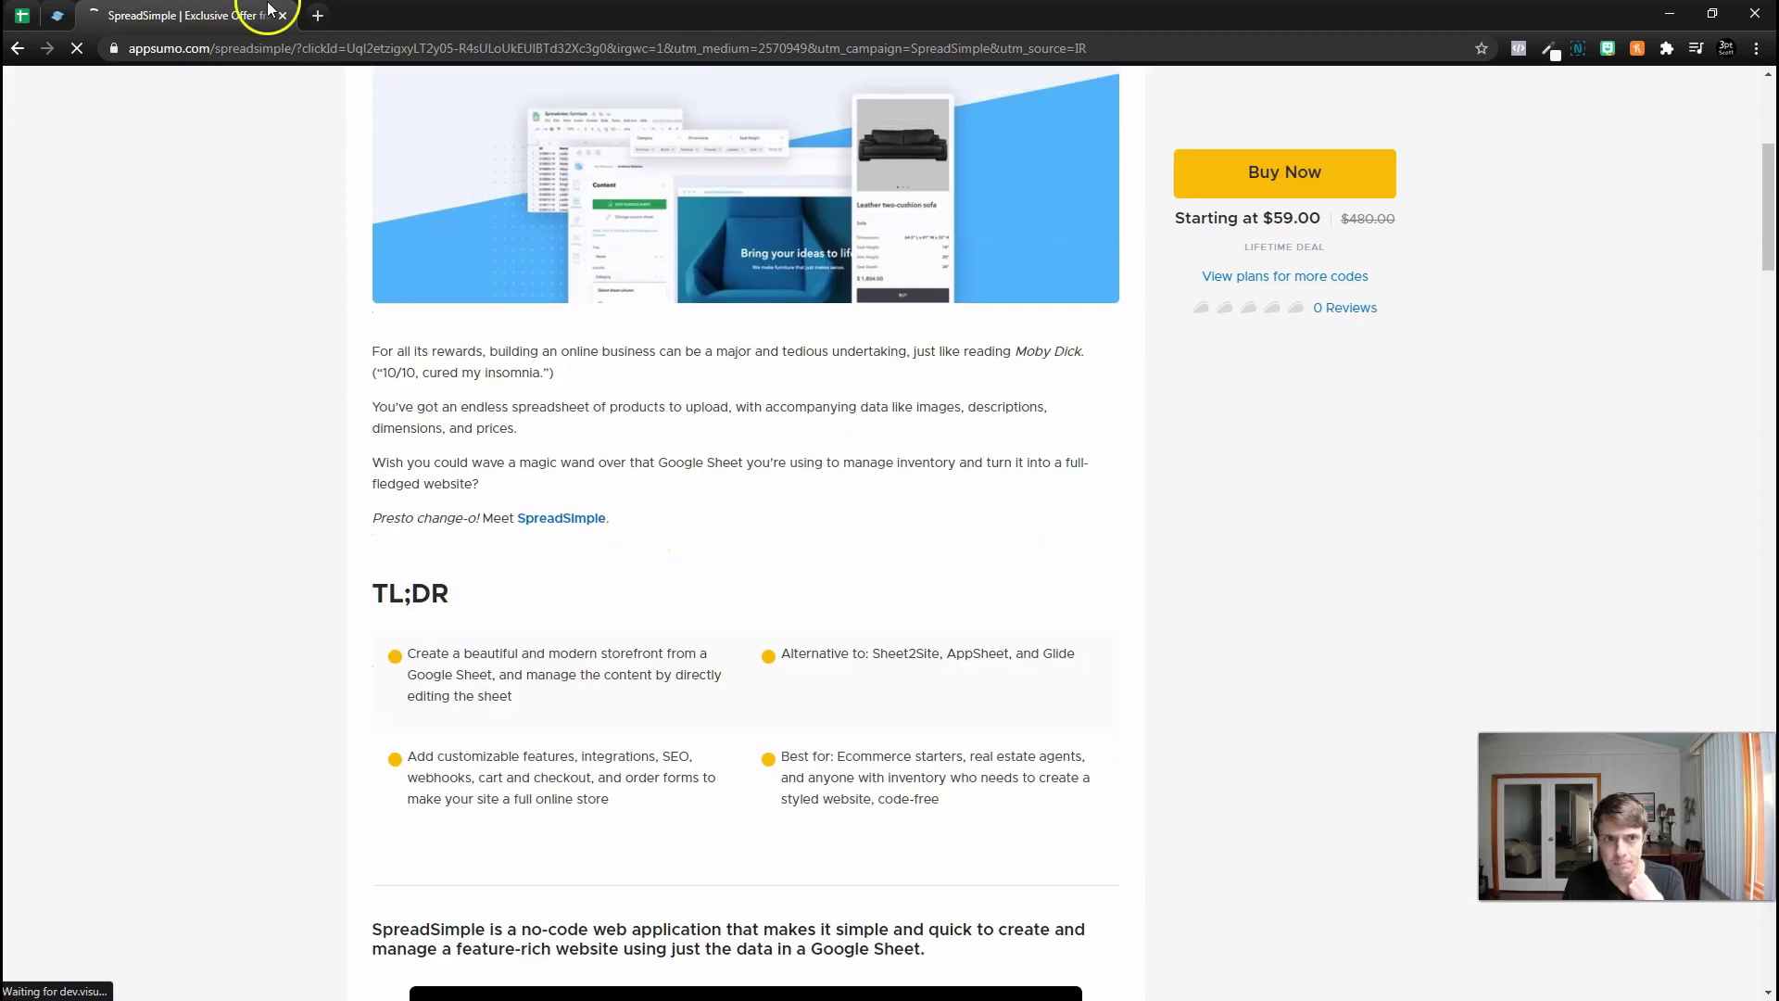
pyautogui.click(280, 14)
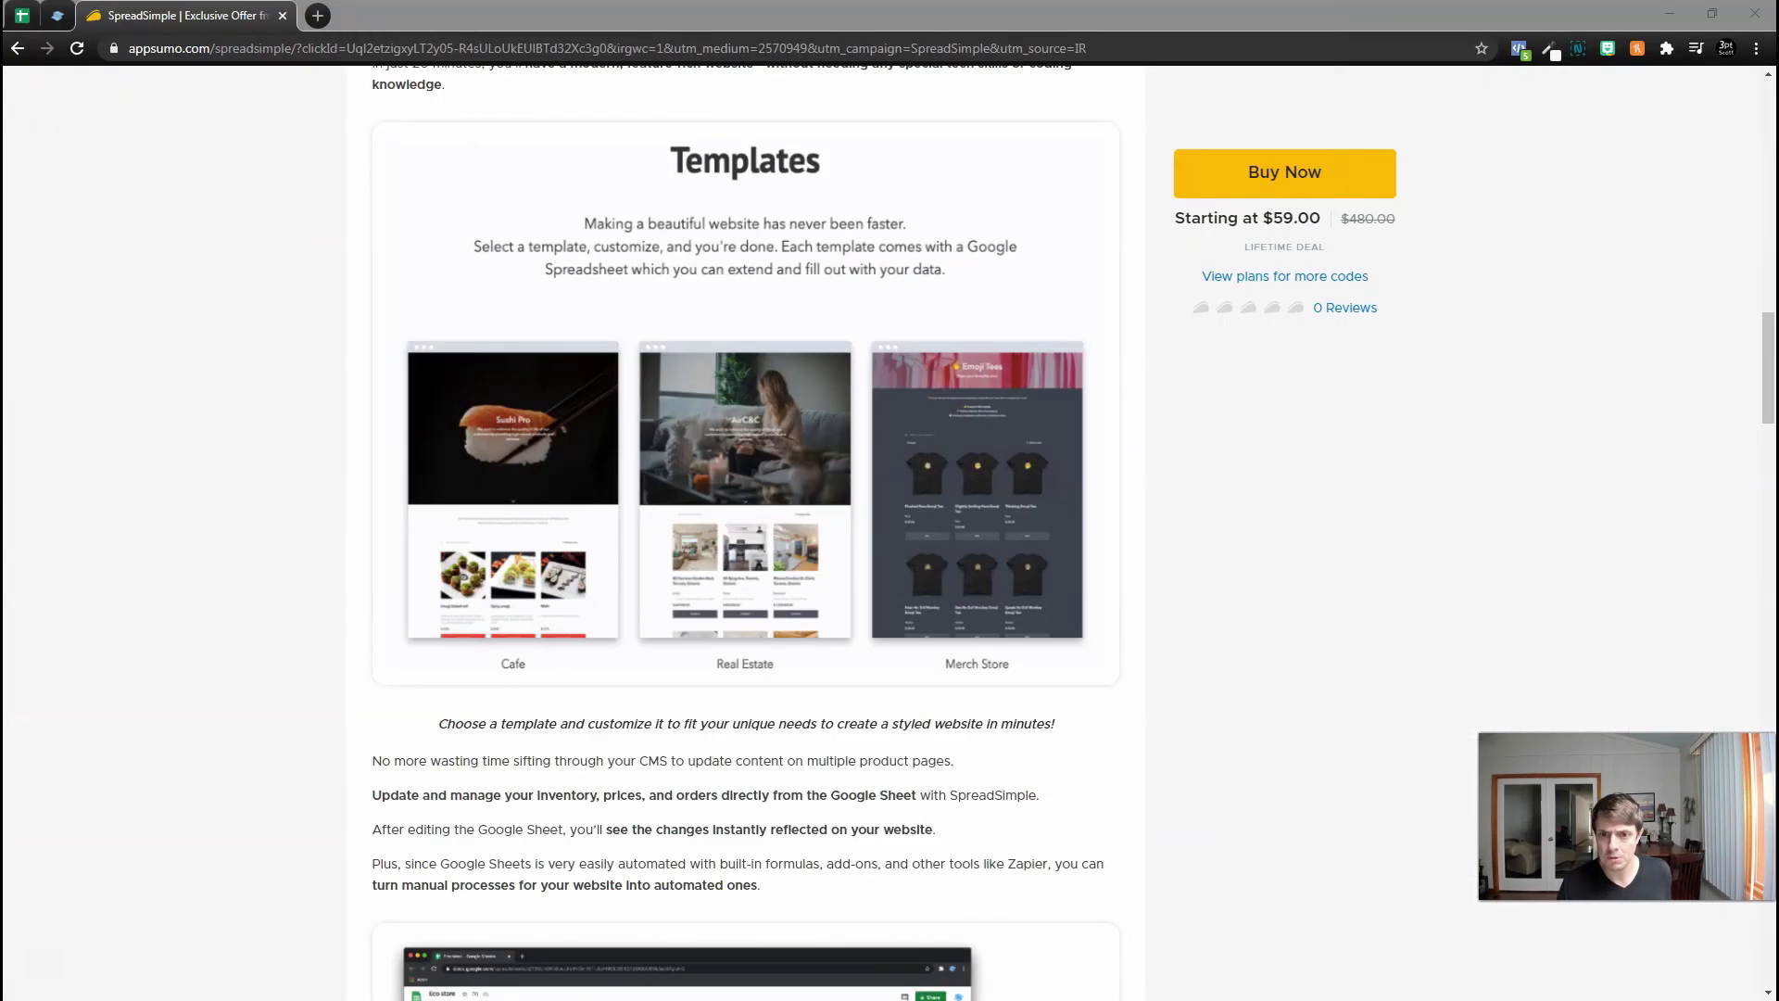
pyautogui.scroll(-5, 725, 449)
pyautogui.scroll(-3, 779, 385)
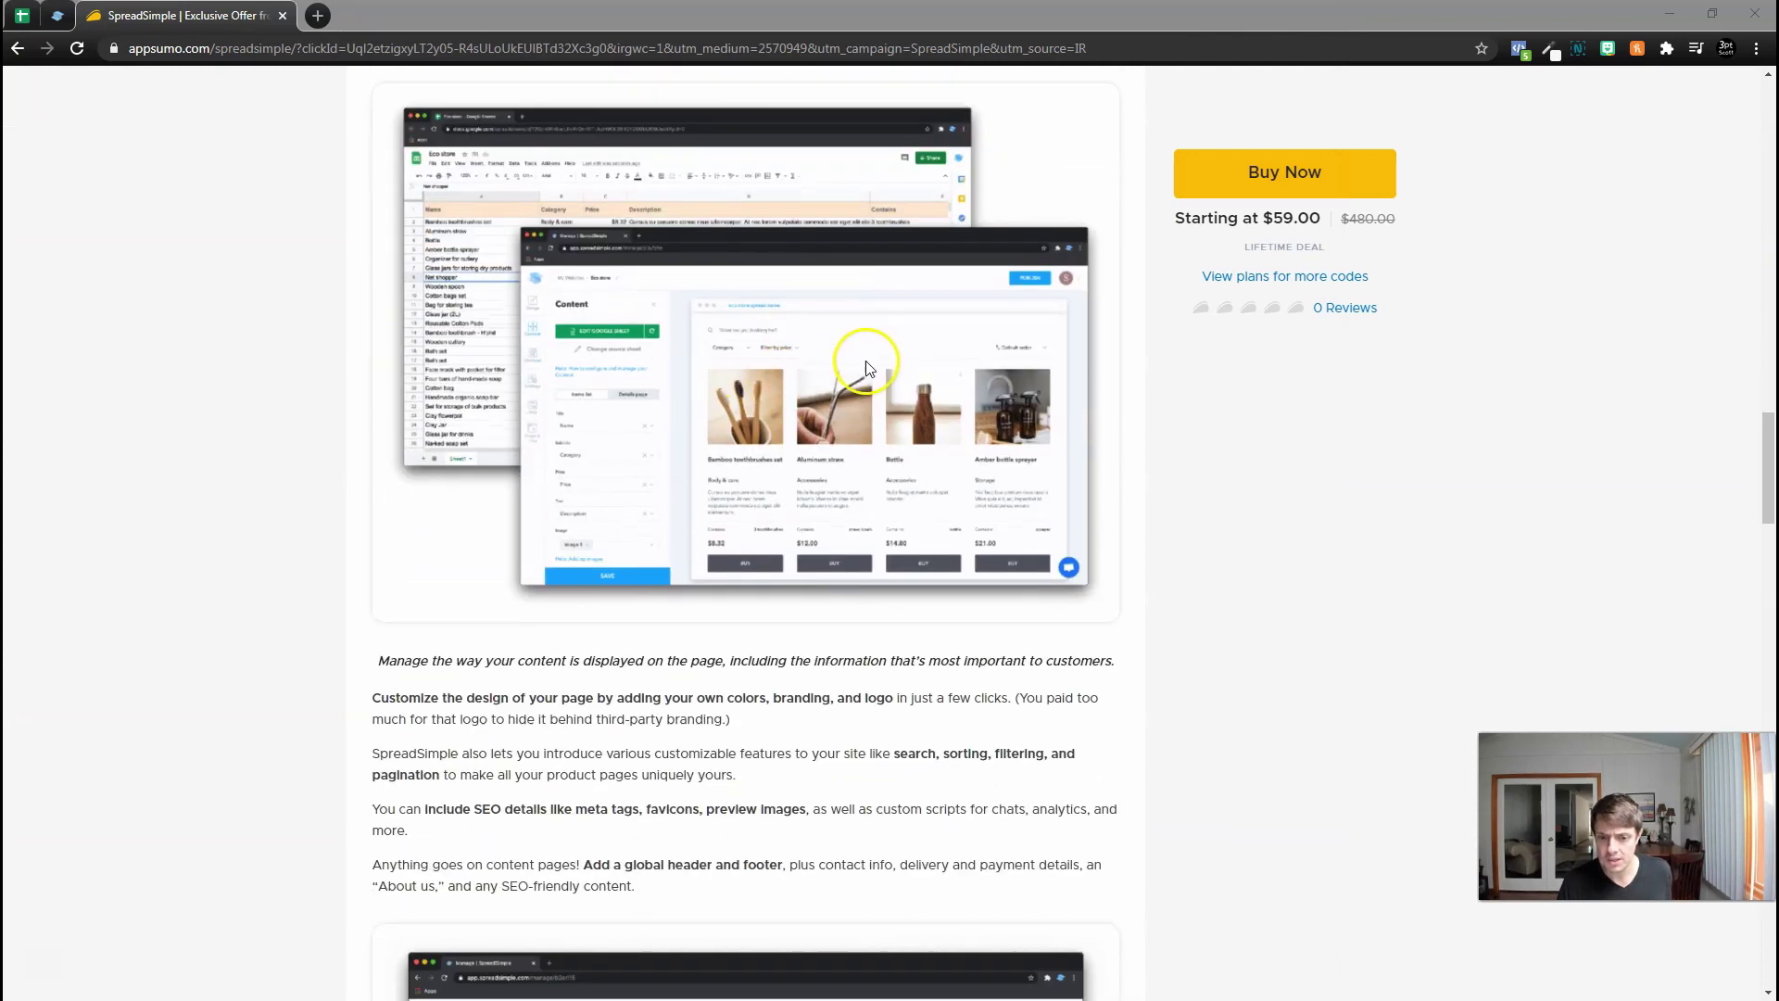
pyautogui.scroll(1, 867, 360)
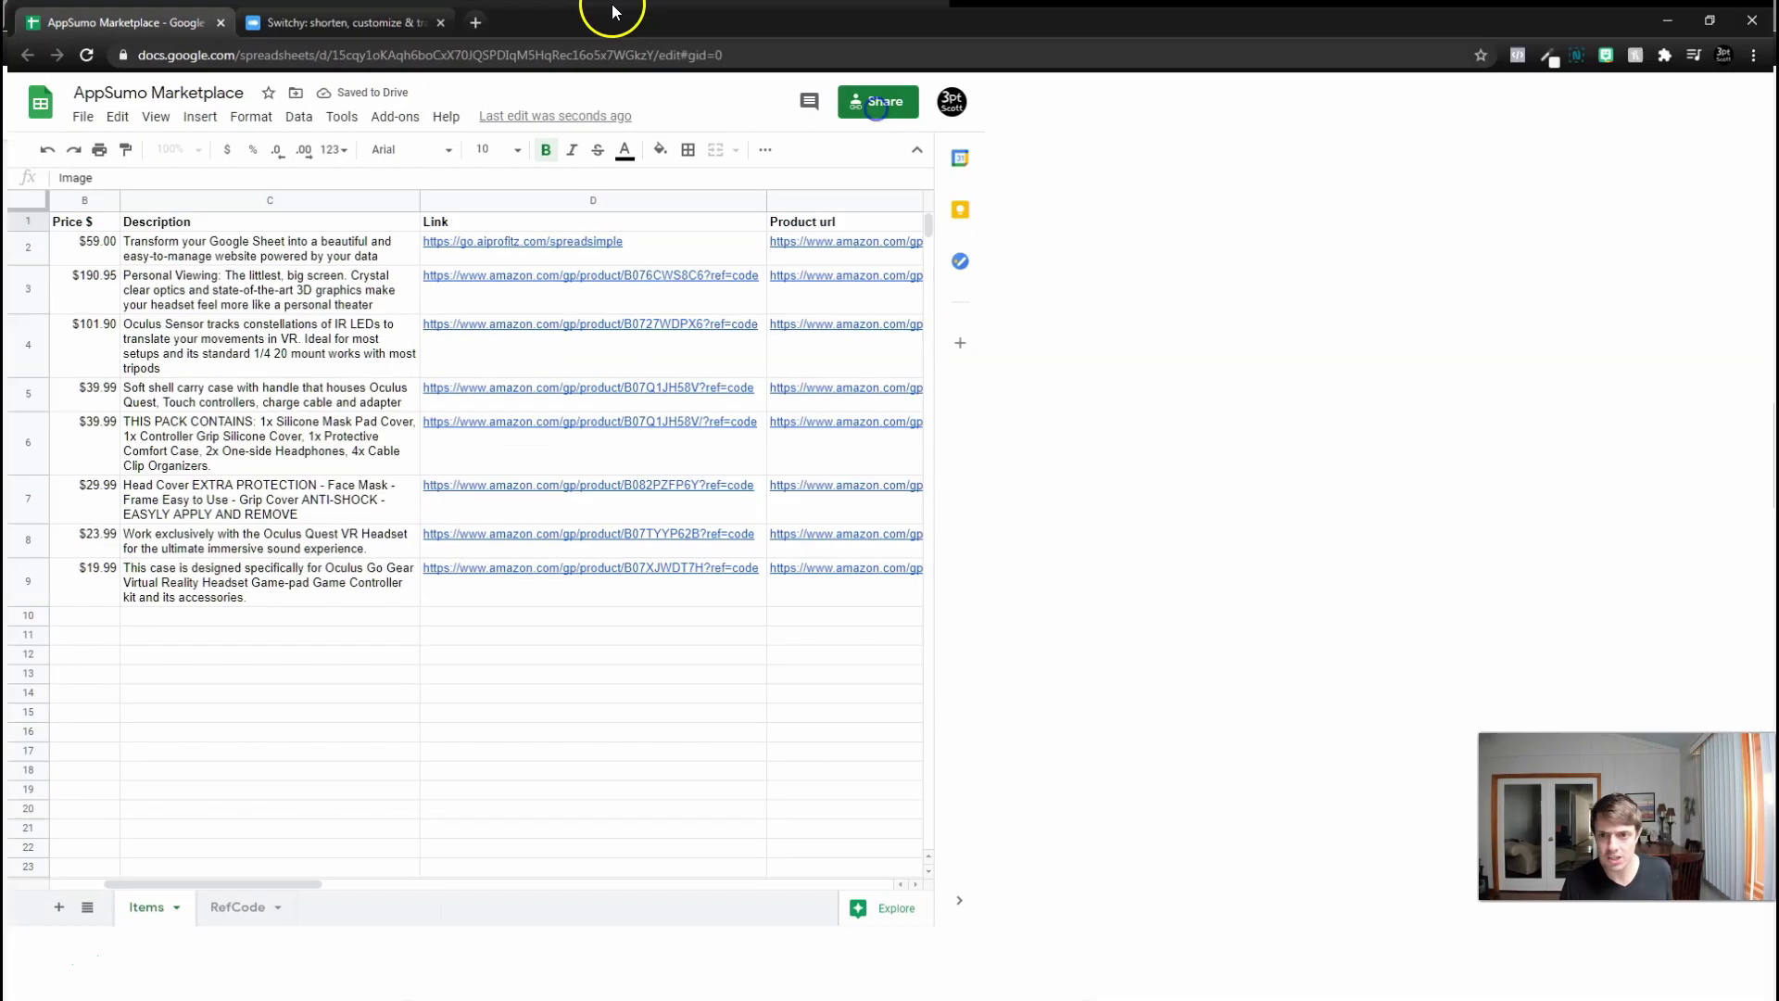
pyautogui.write(' 4')
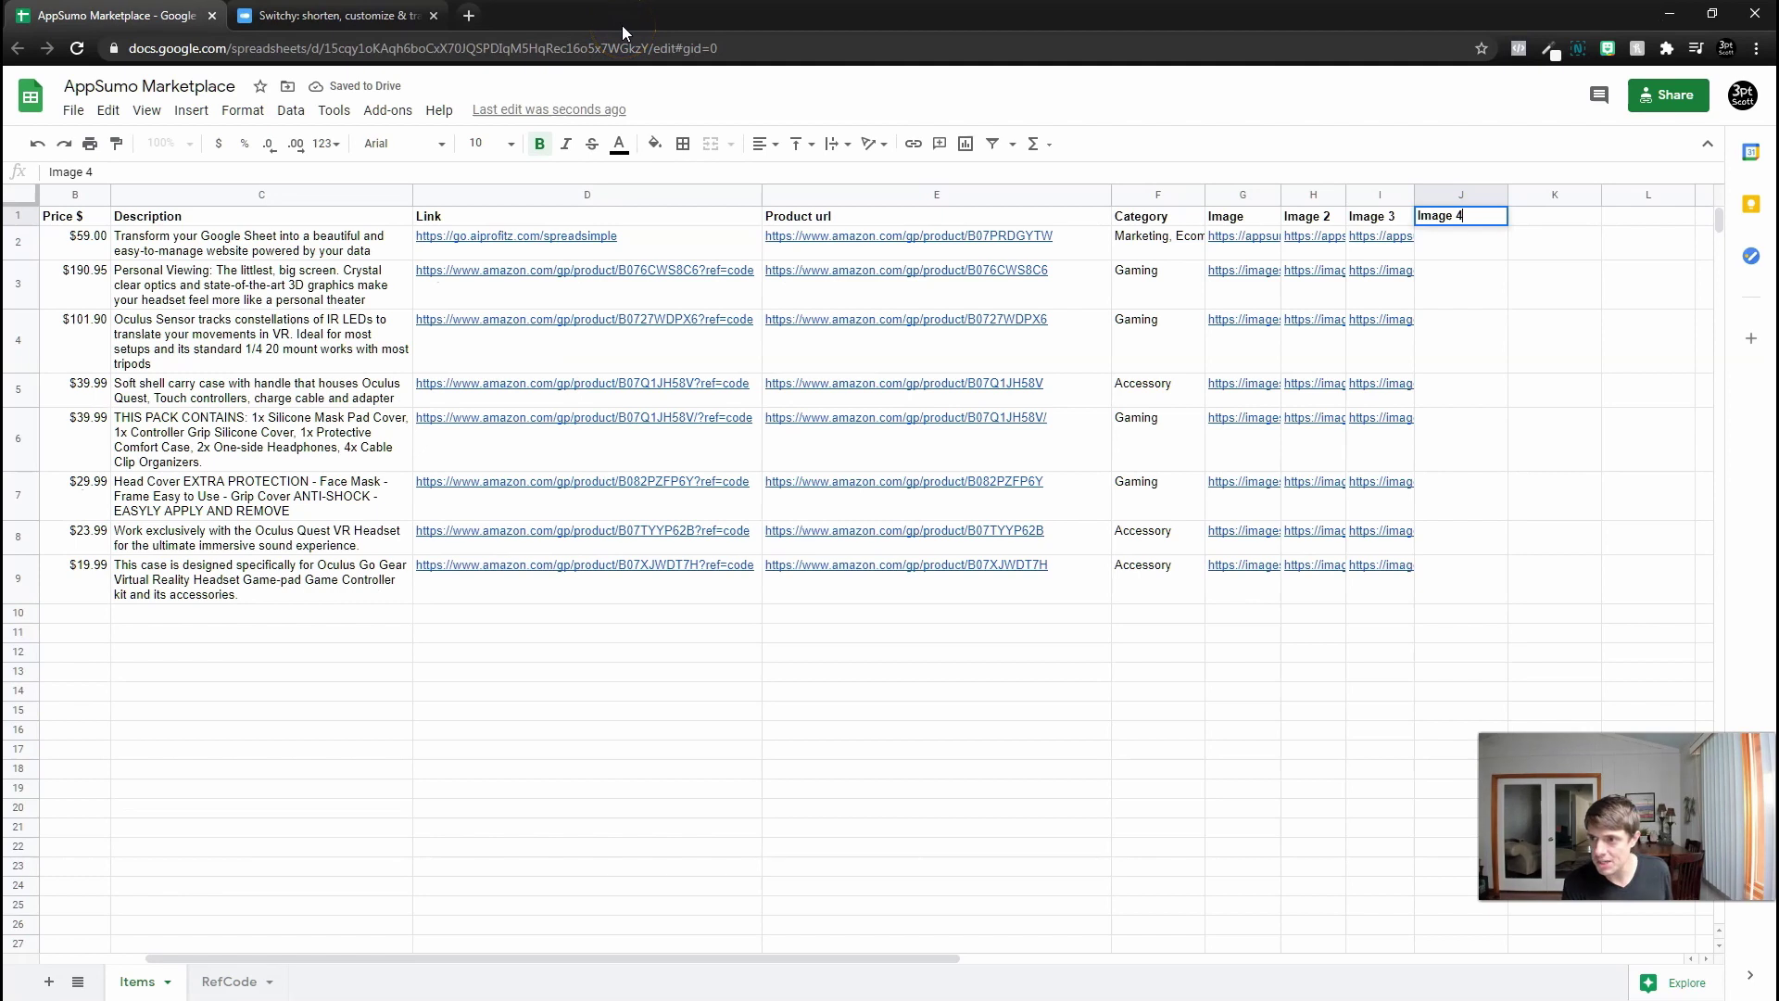
# Add an 'Image 4' header in J1 with an AppSumo image link beneath it
pyautogui.press('Return')
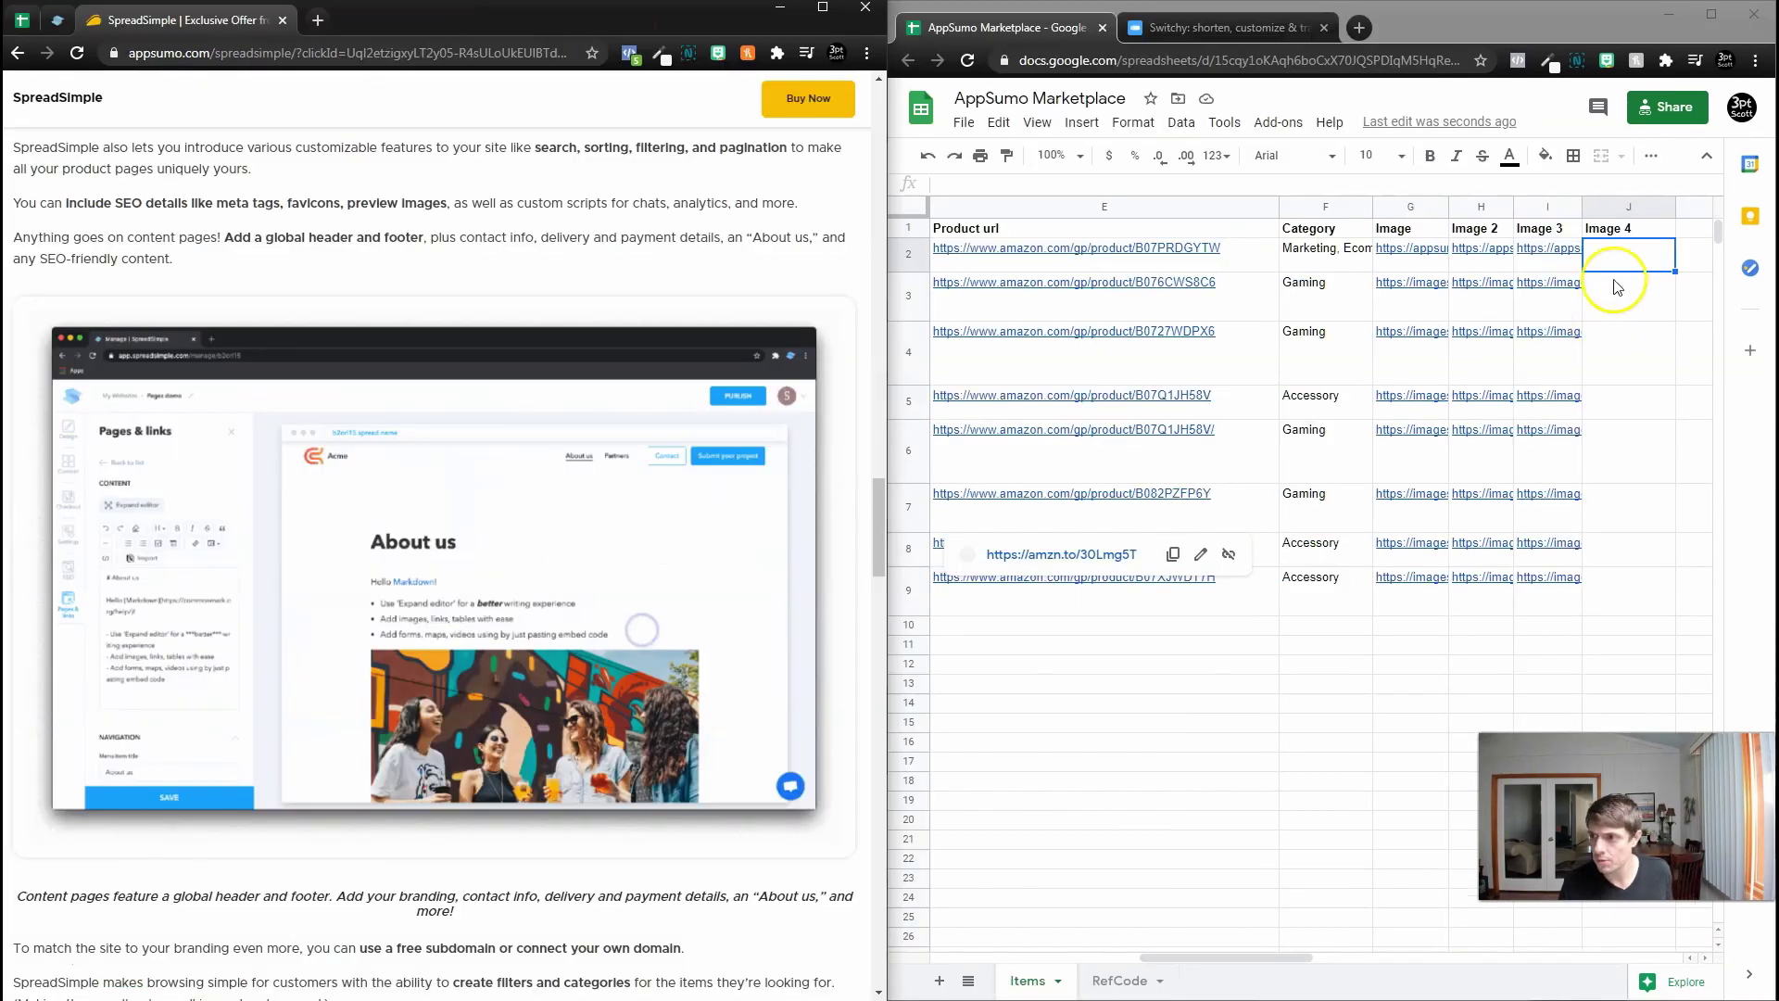
pyautogui.write('https://appsumo2-media.b-cdn.net/static.appsumo2/media/stories/images/spreadsimple-3.png?width=850')
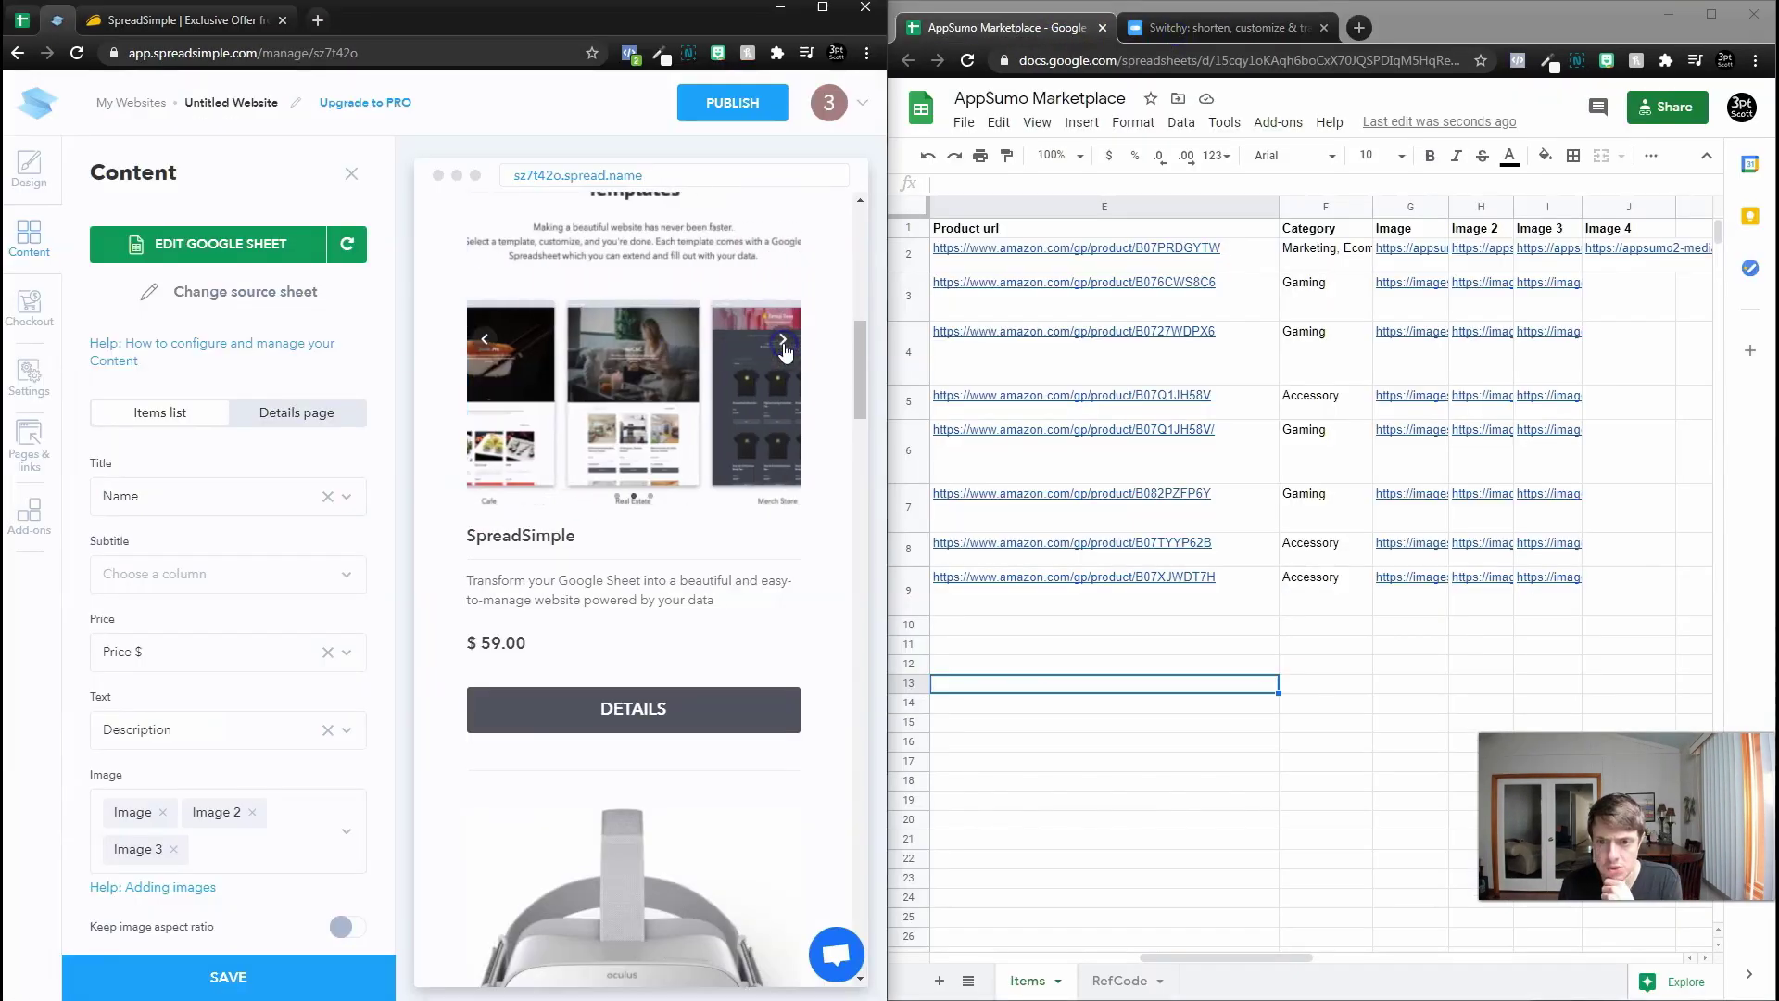
pyautogui.click(782, 341)
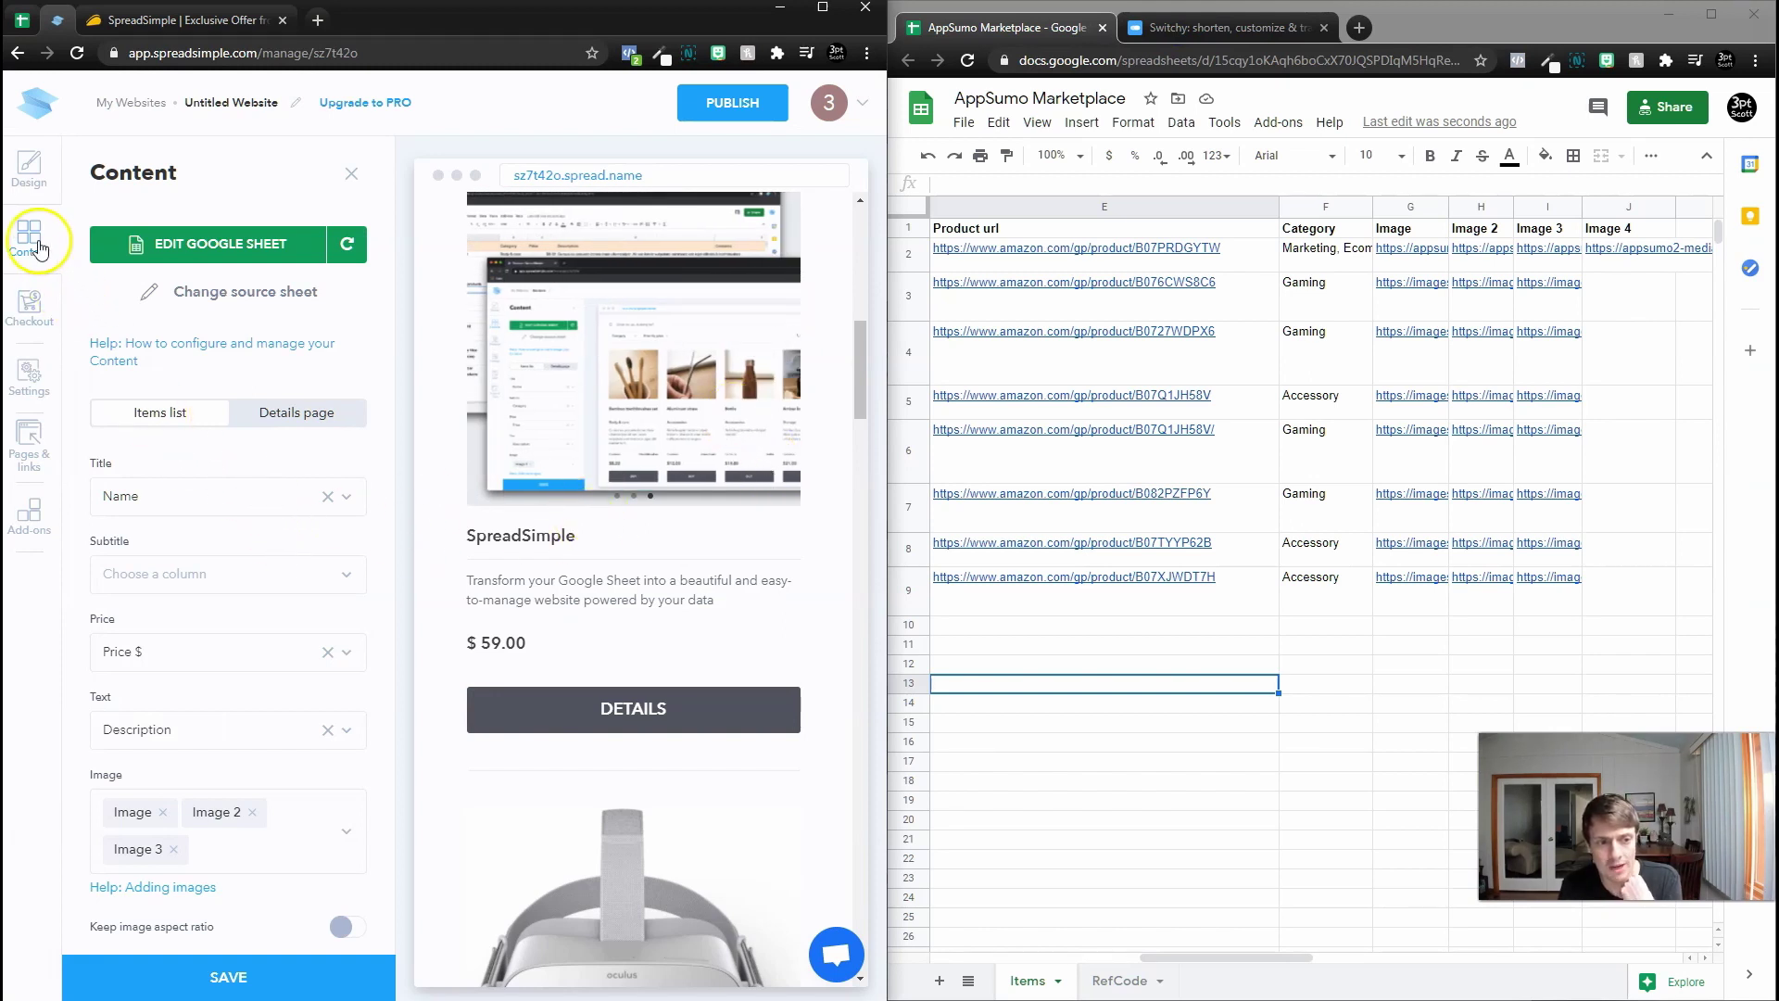
pyautogui.click(1613, 296)
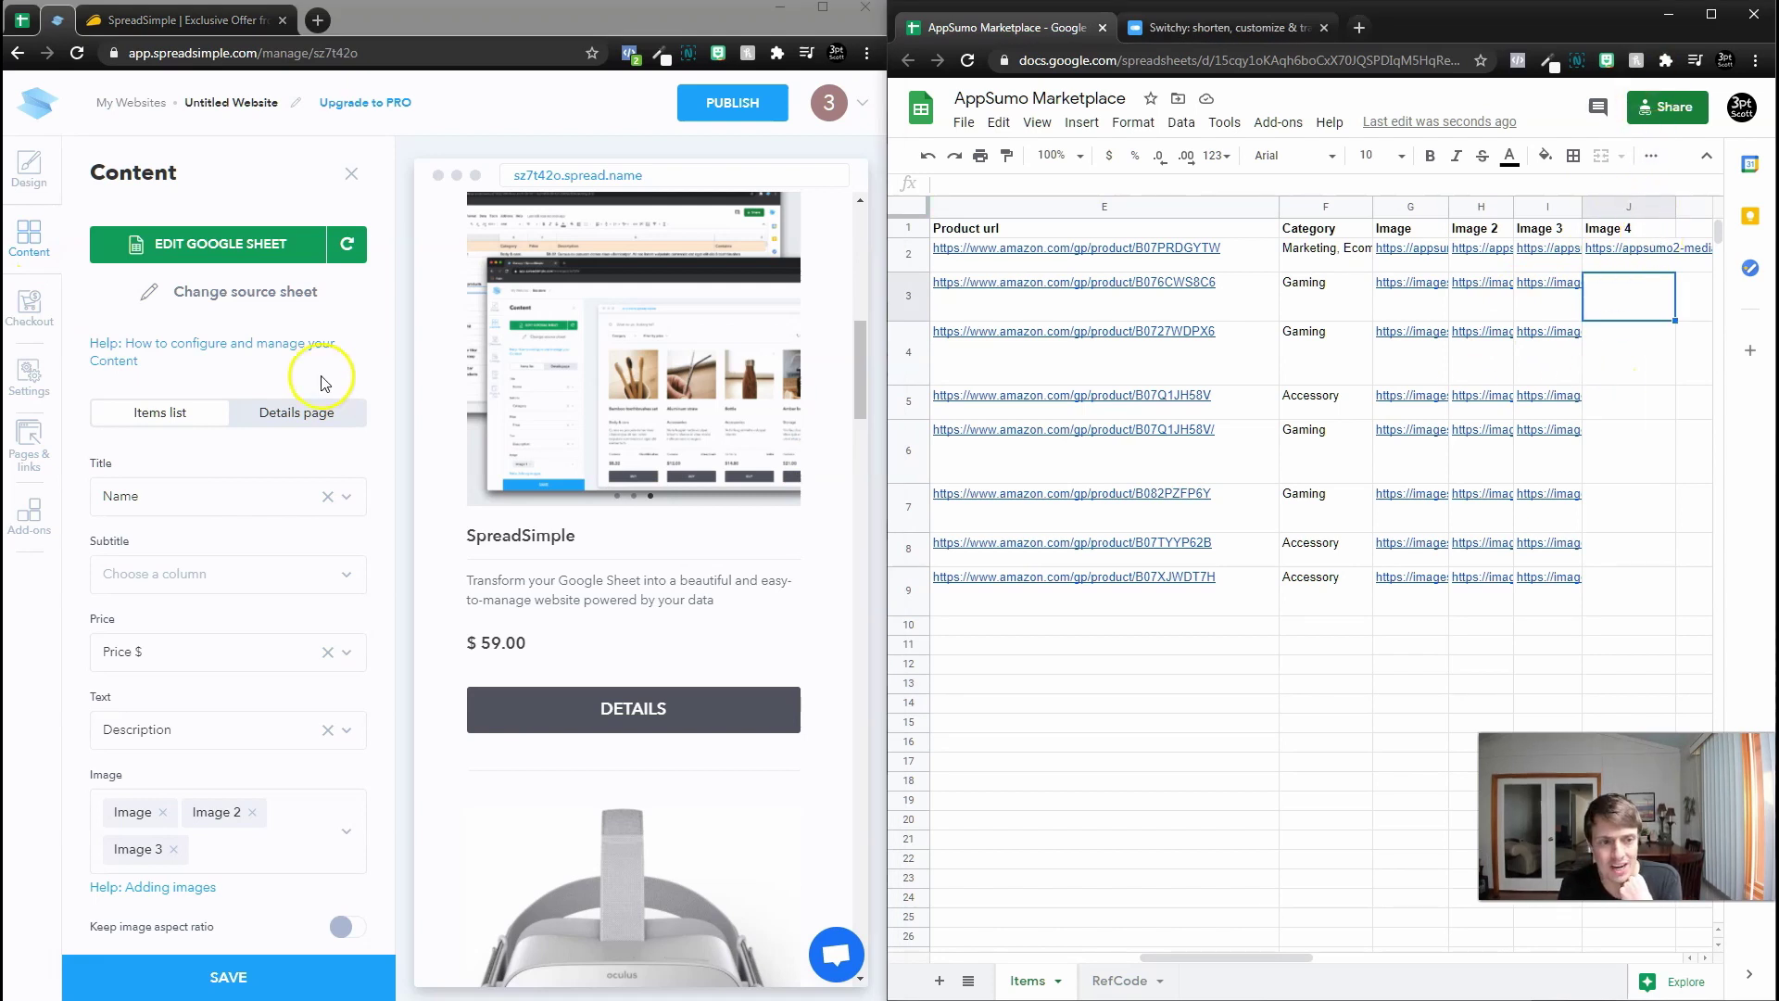
pyautogui.scroll(-4, 181, 556)
pyautogui.scroll(-4, 180, 584)
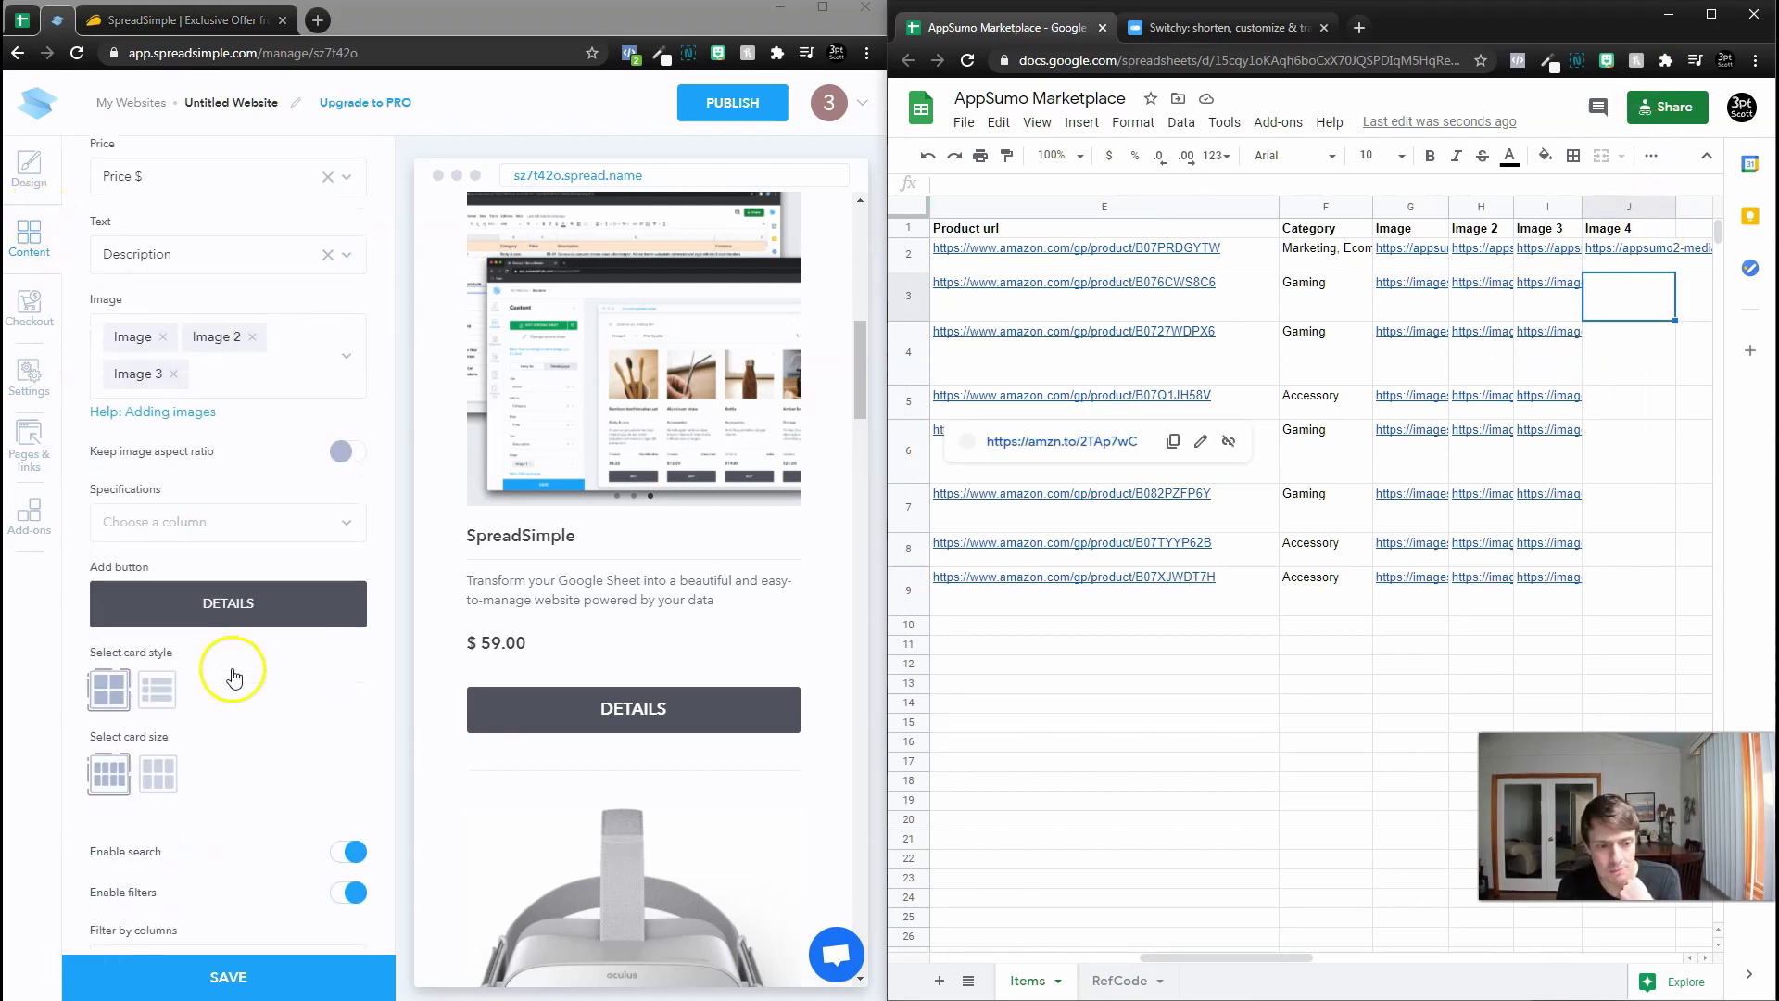
pyautogui.scroll(-3, 181, 598)
pyautogui.scroll(-3, 209, 668)
pyautogui.scroll(-3, 232, 701)
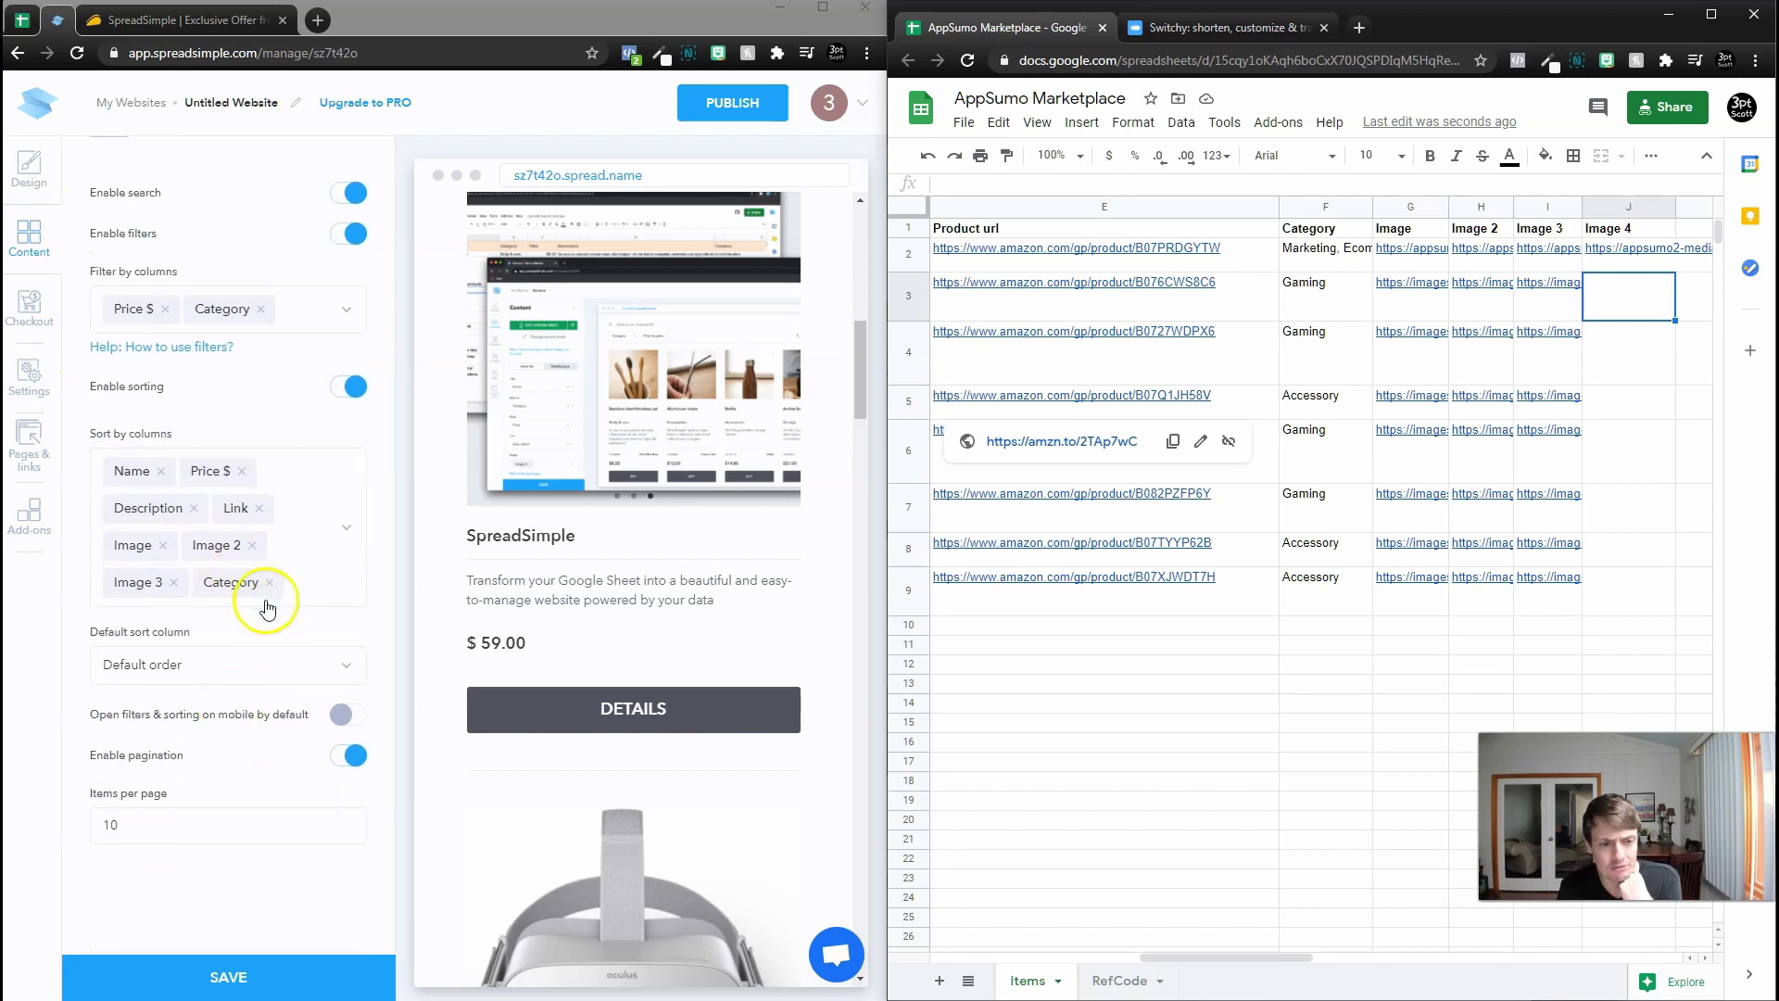
# Add Image 4 to the site's sortable columns
pyautogui.click(258, 599)
pyautogui.click(139, 852)
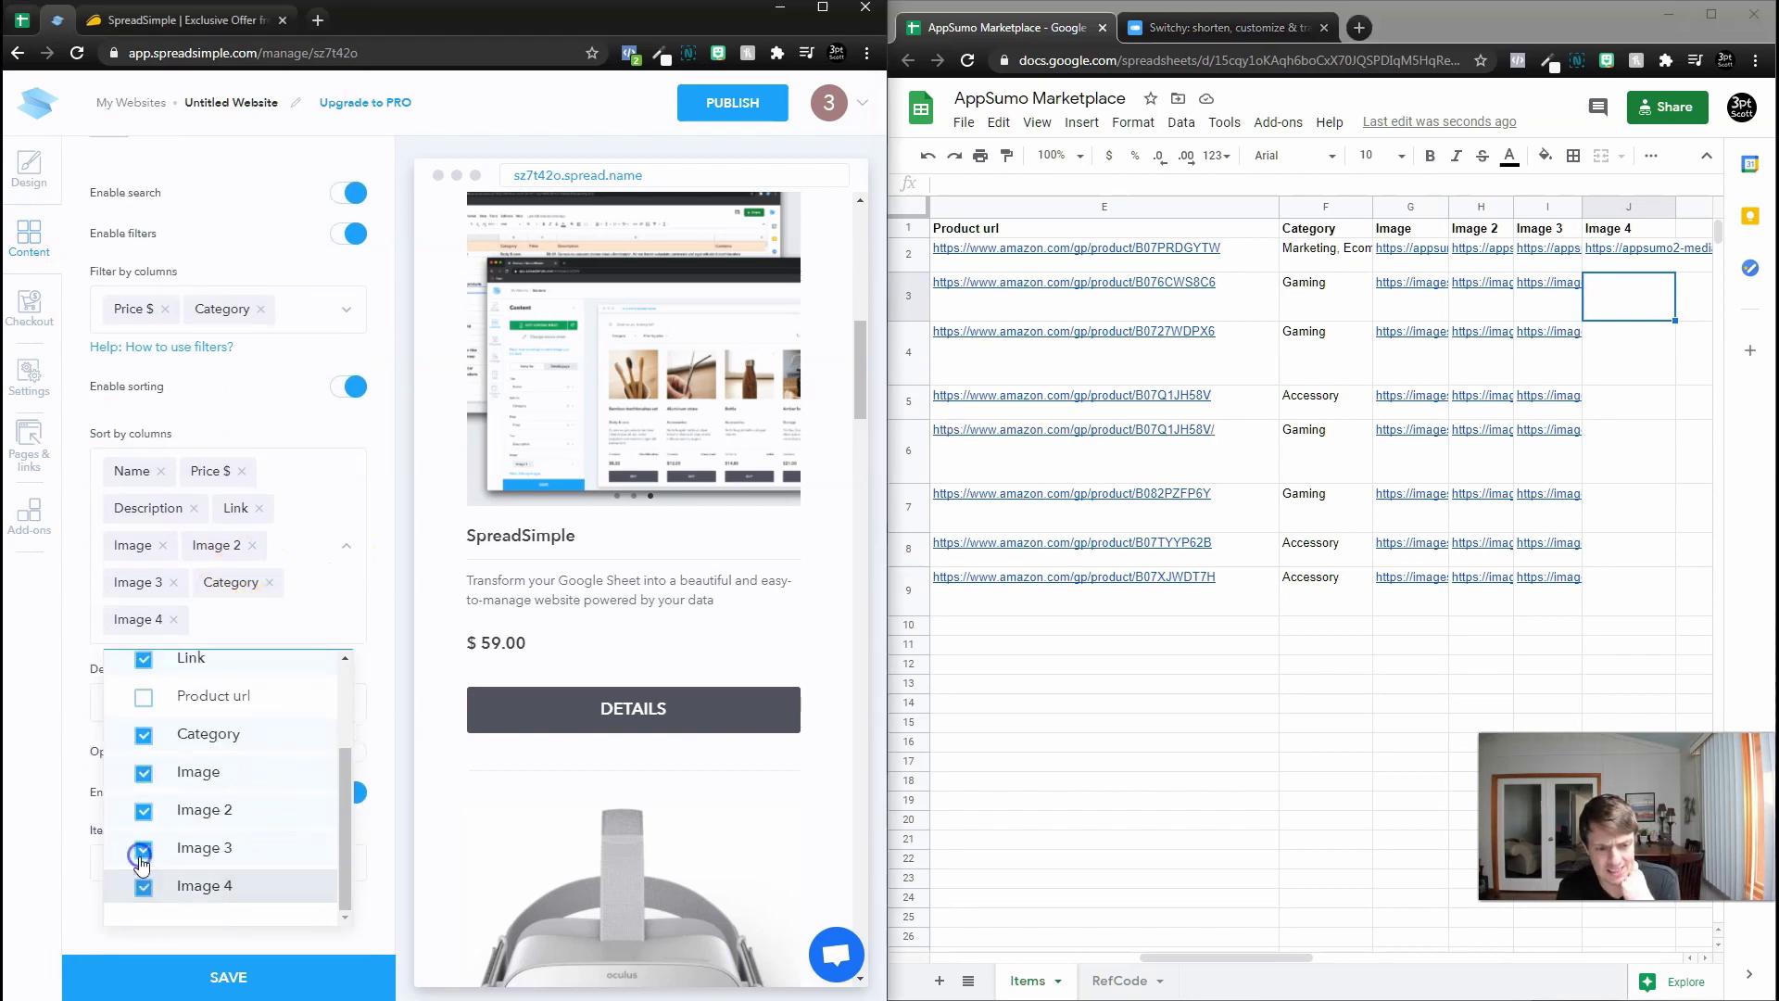
pyautogui.scroll(-1, 252, 758)
pyautogui.click(358, 563)
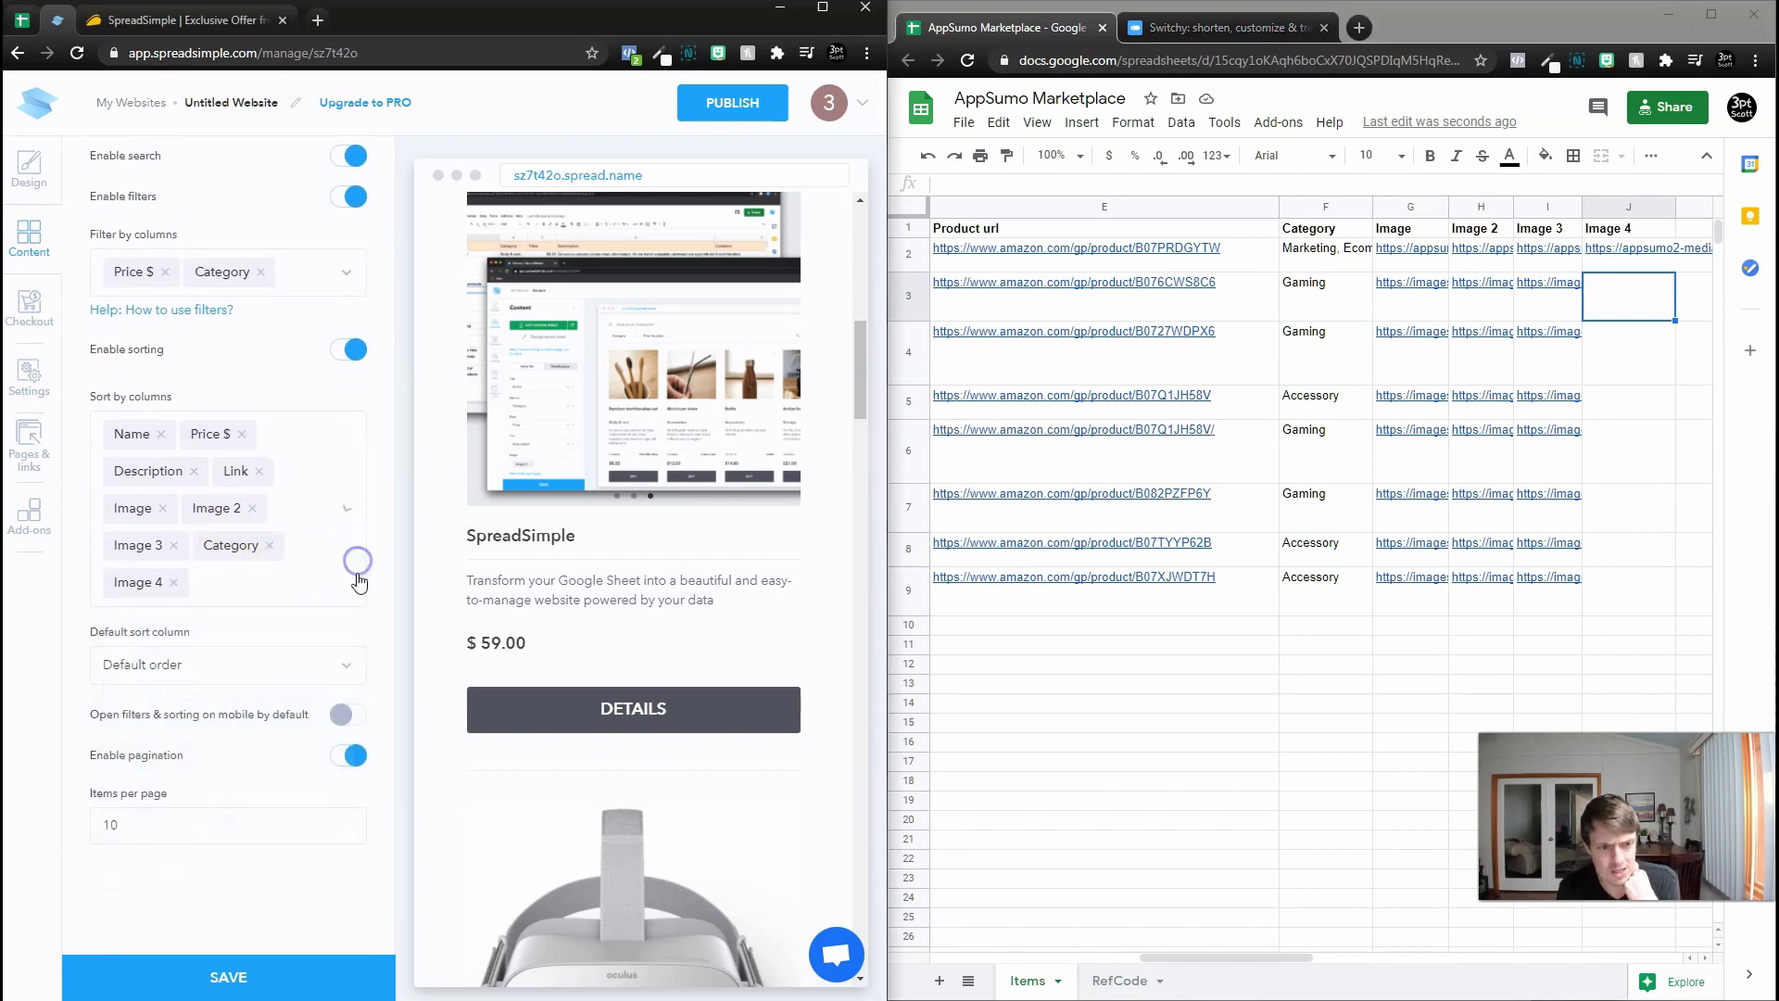
pyautogui.scroll(5, 345, 537)
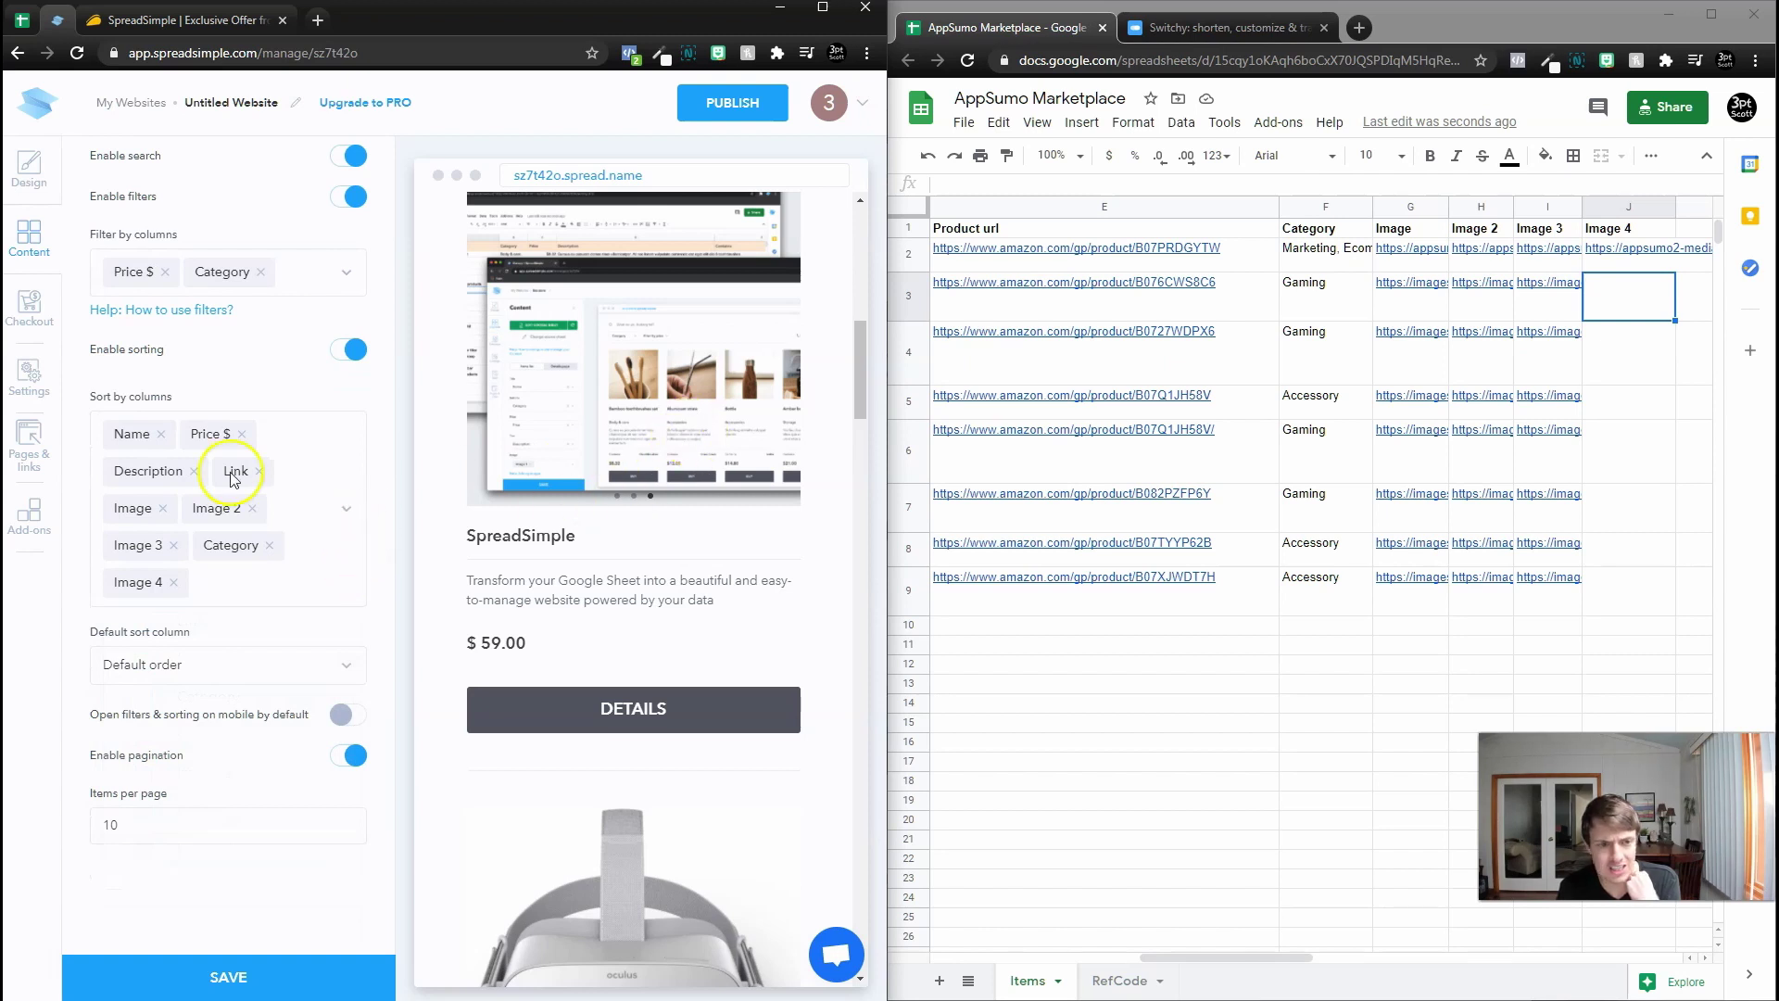
# Add Image 4 to the card image columns so the carousel shows a fourth picture
pyautogui.click(345, 446)
pyautogui.scroll(-2, 209, 668)
pyautogui.scroll(-1, 158, 769)
pyautogui.click(143, 685)
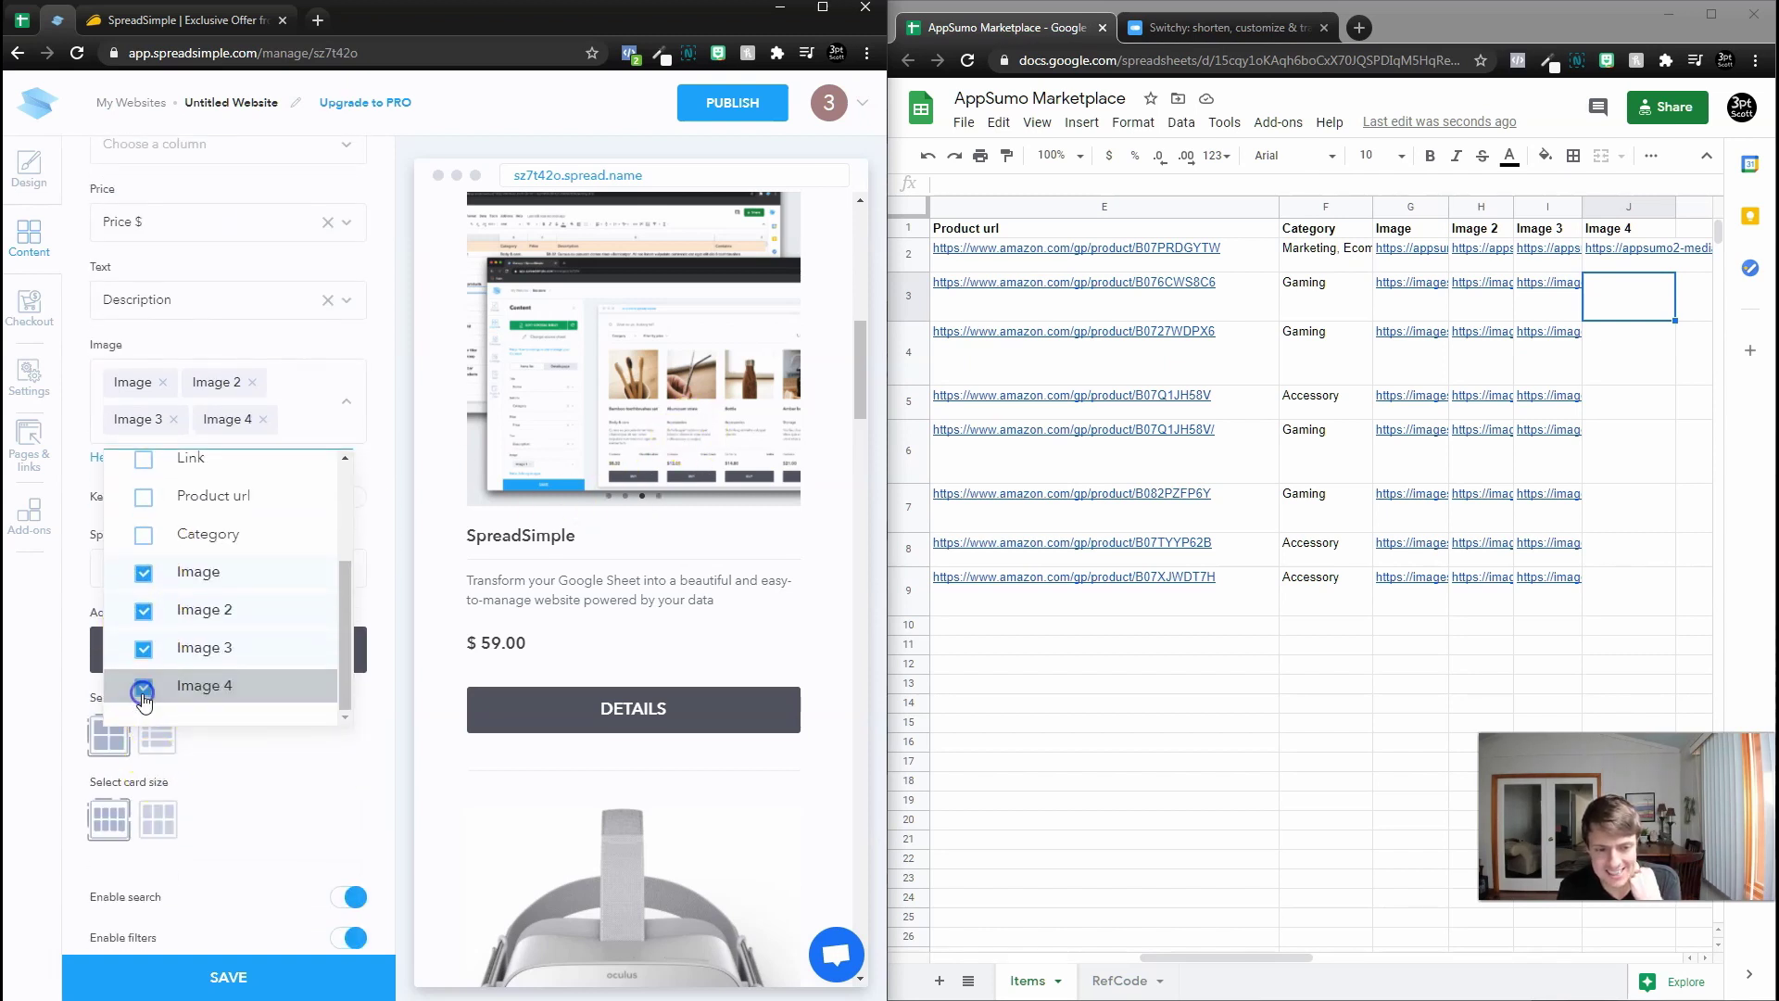
pyautogui.click(257, 350)
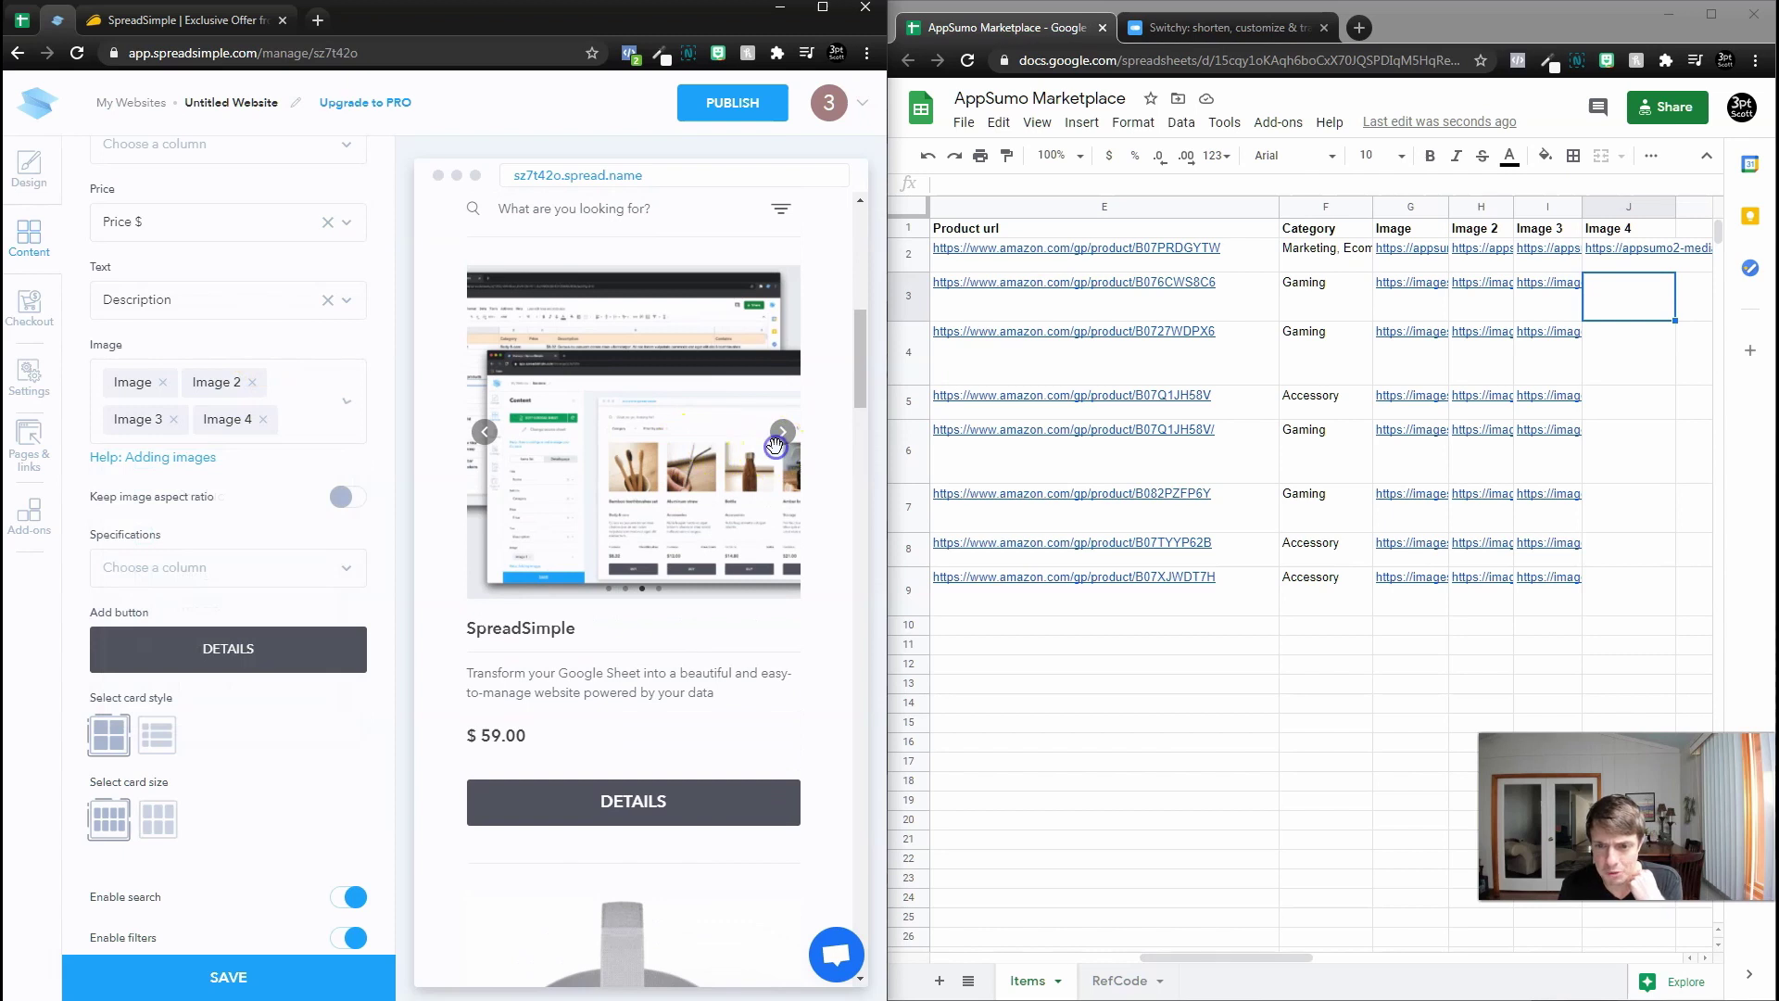
pyautogui.click(783, 444)
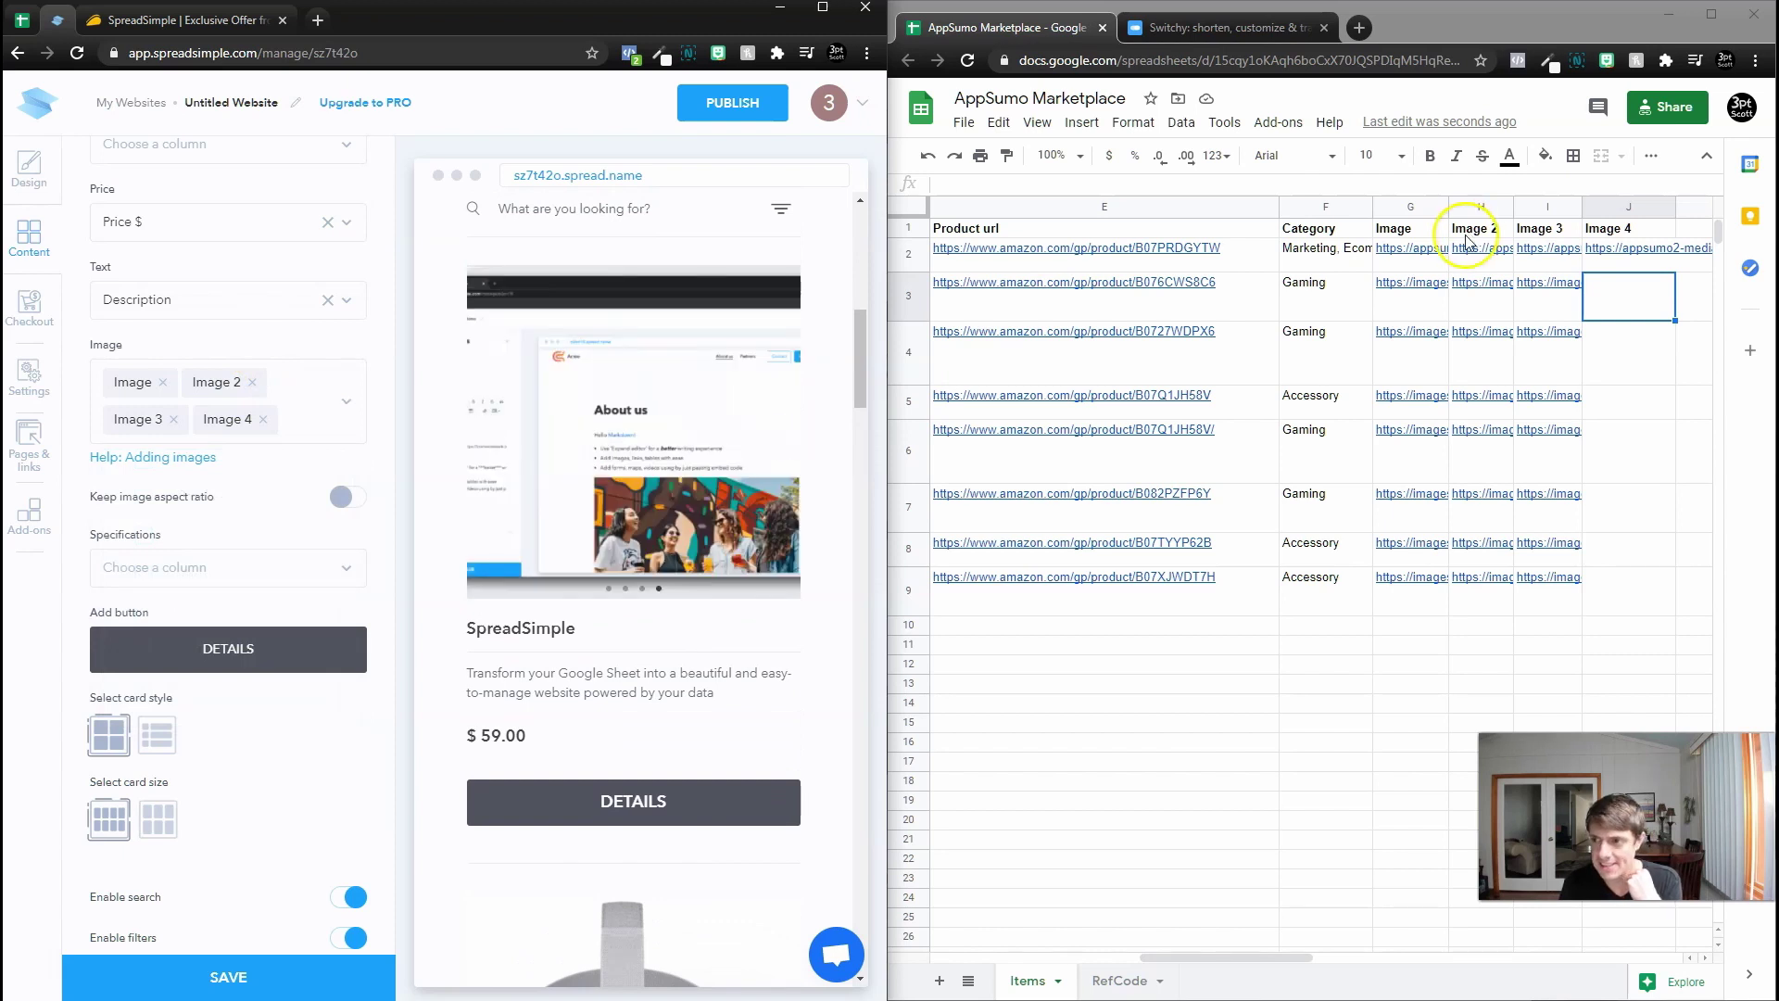
# Add Image 5 and Image 6 headers with AppSumo image links, then return to the site editor
pyautogui.click(167, 19)
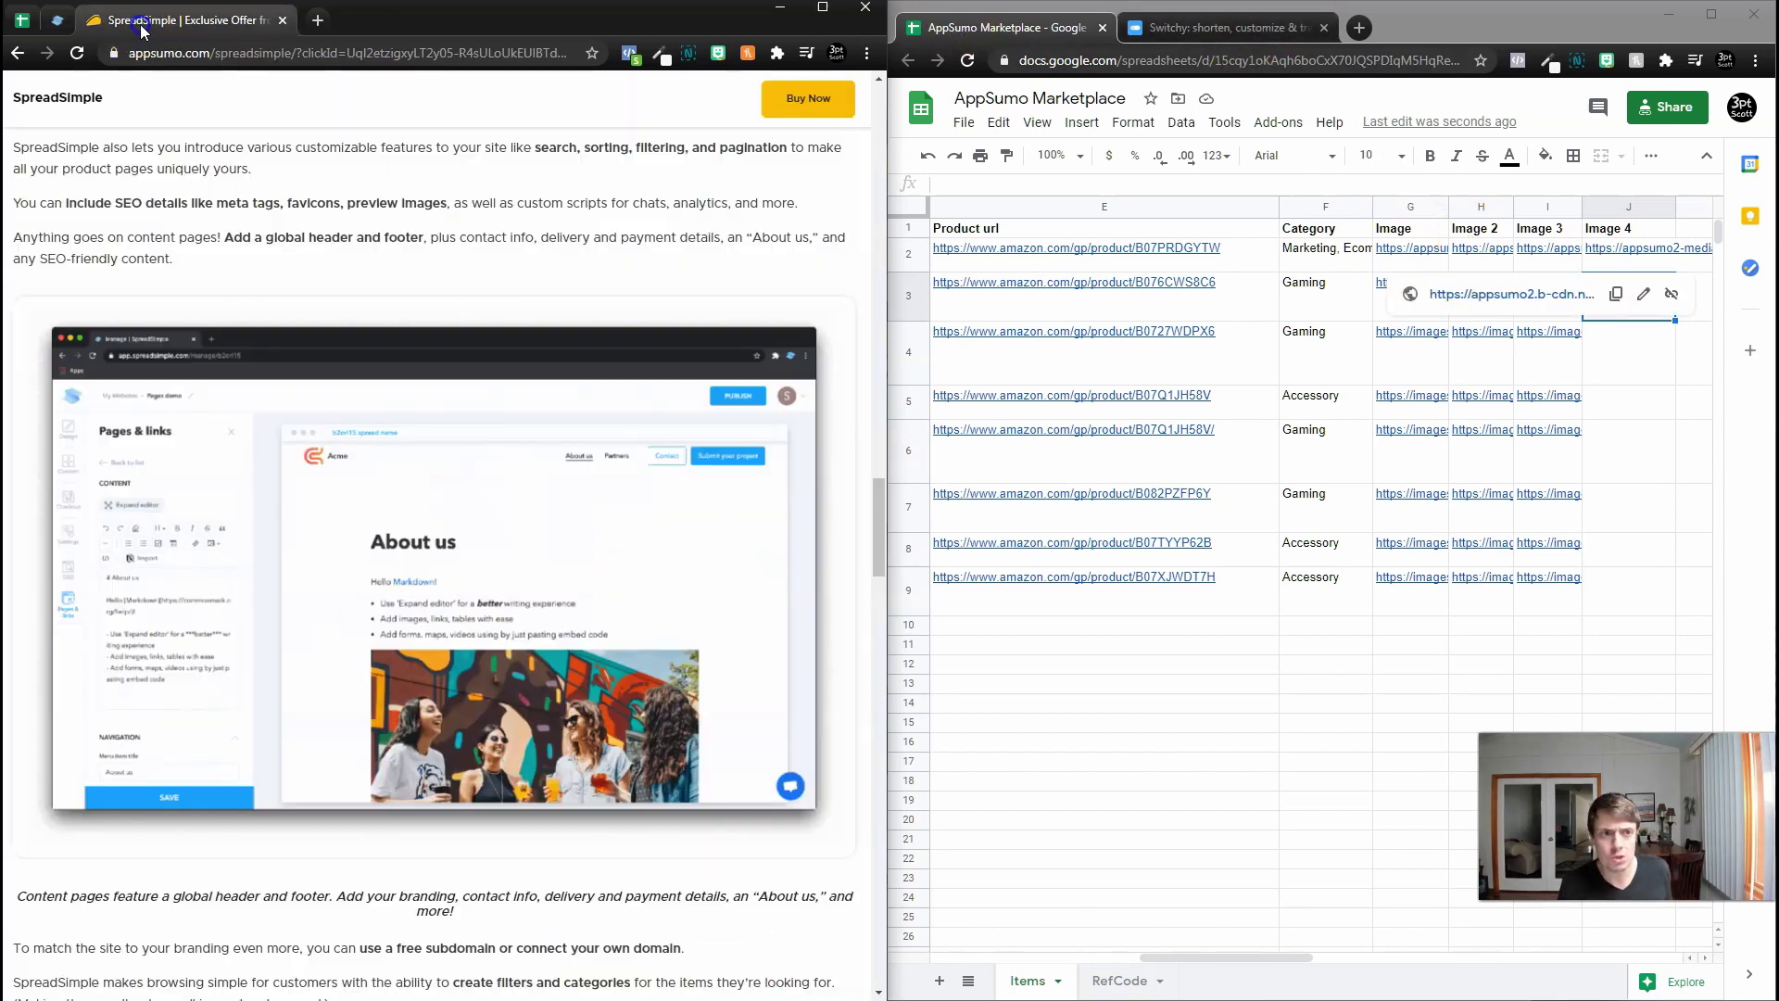
pyautogui.scroll(-10, 488, 606)
pyautogui.scroll(-10, 488, 604)
pyautogui.write('Image 5')
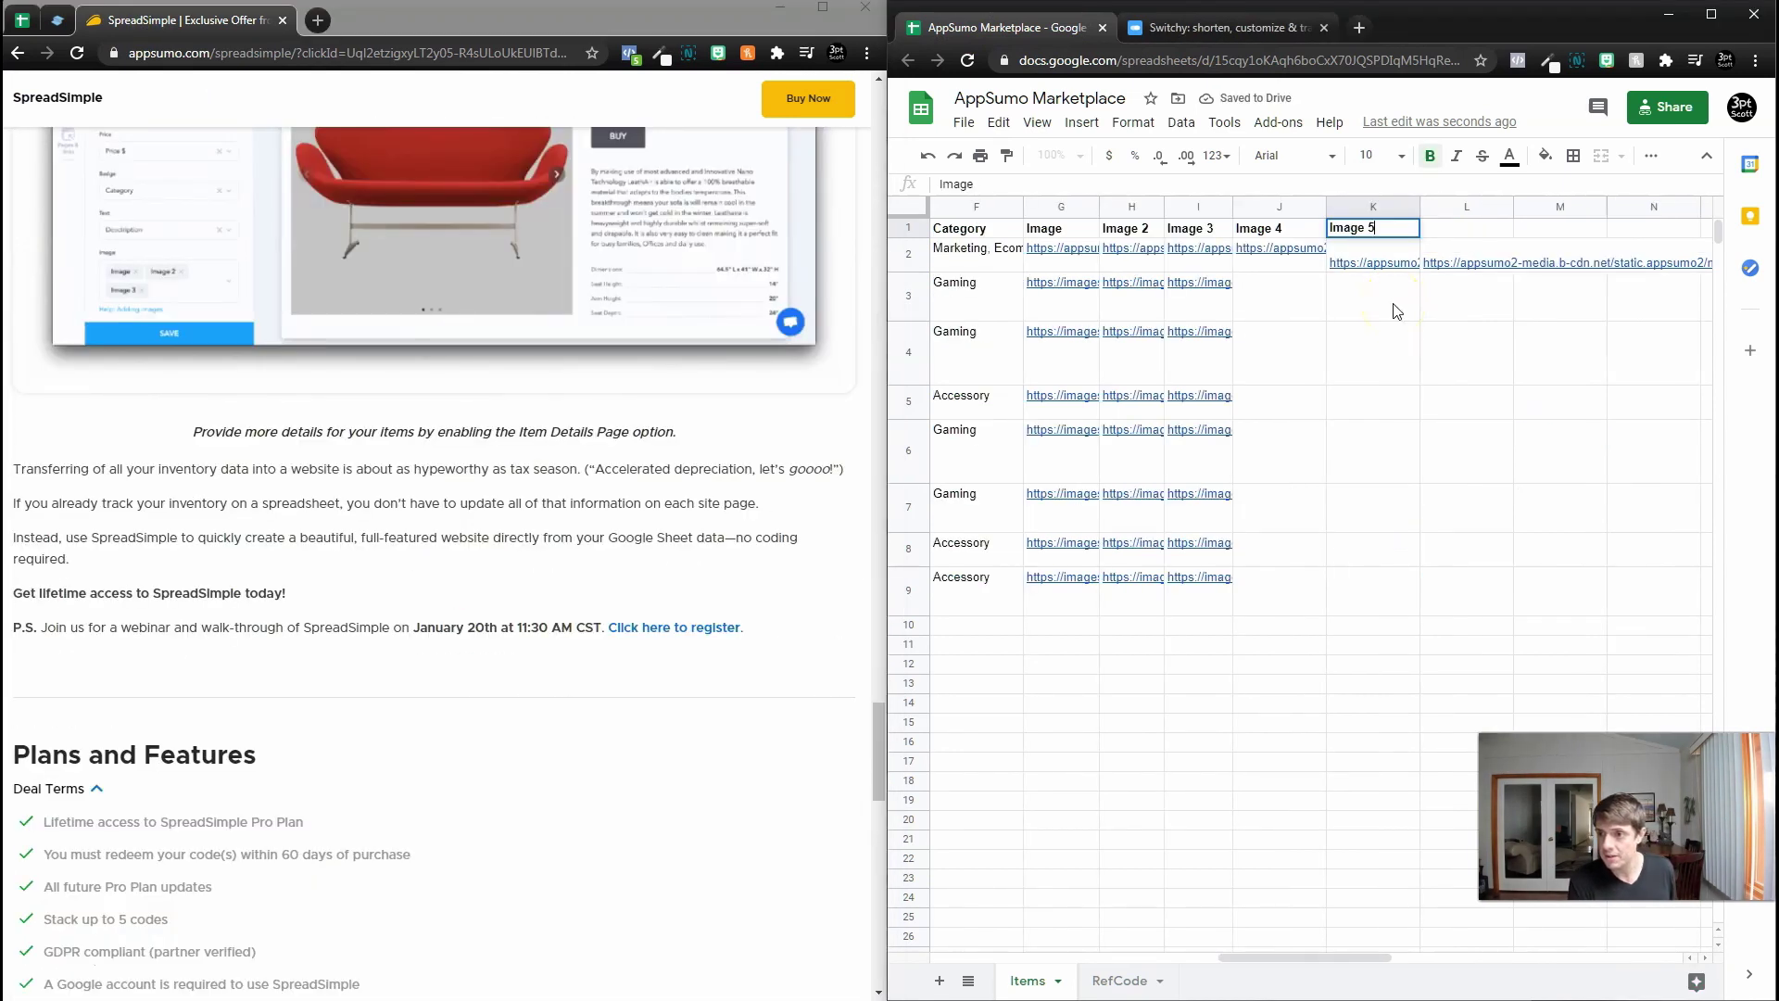
pyautogui.press('Tab')
pyautogui.write('Image')
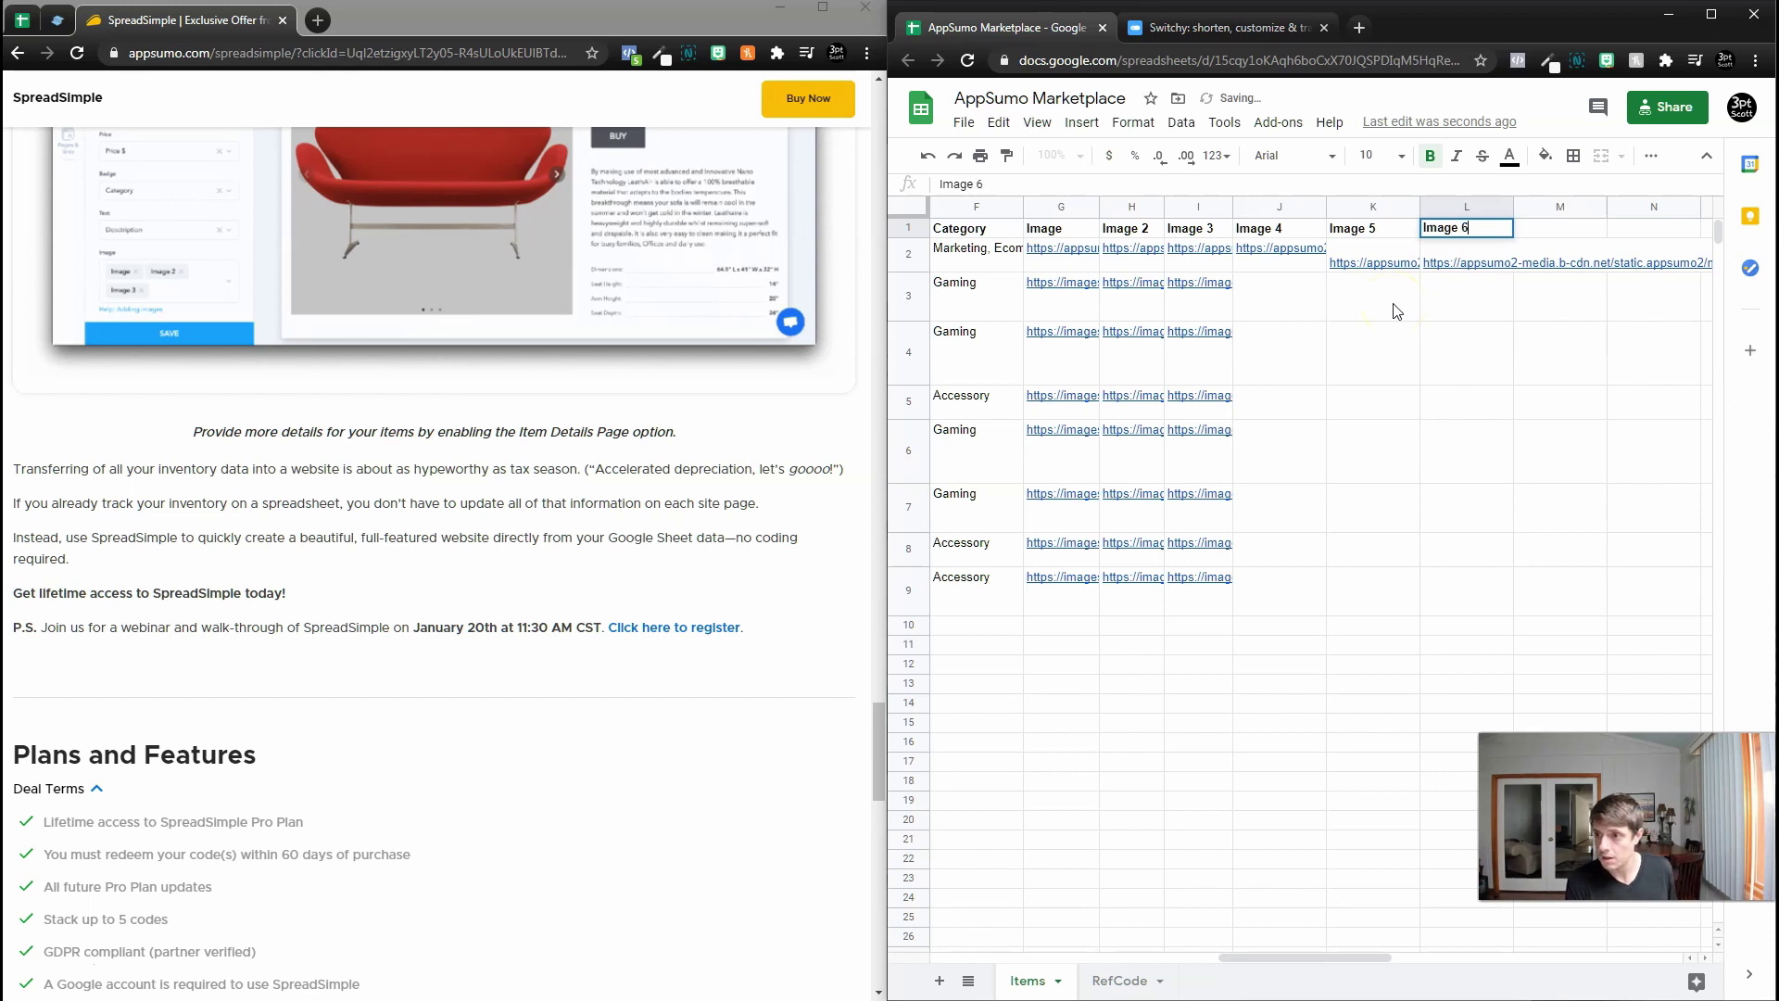
pyautogui.press('Return')
pyautogui.scroll(15, 556, 417)
pyautogui.scroll(10, 853, 324)
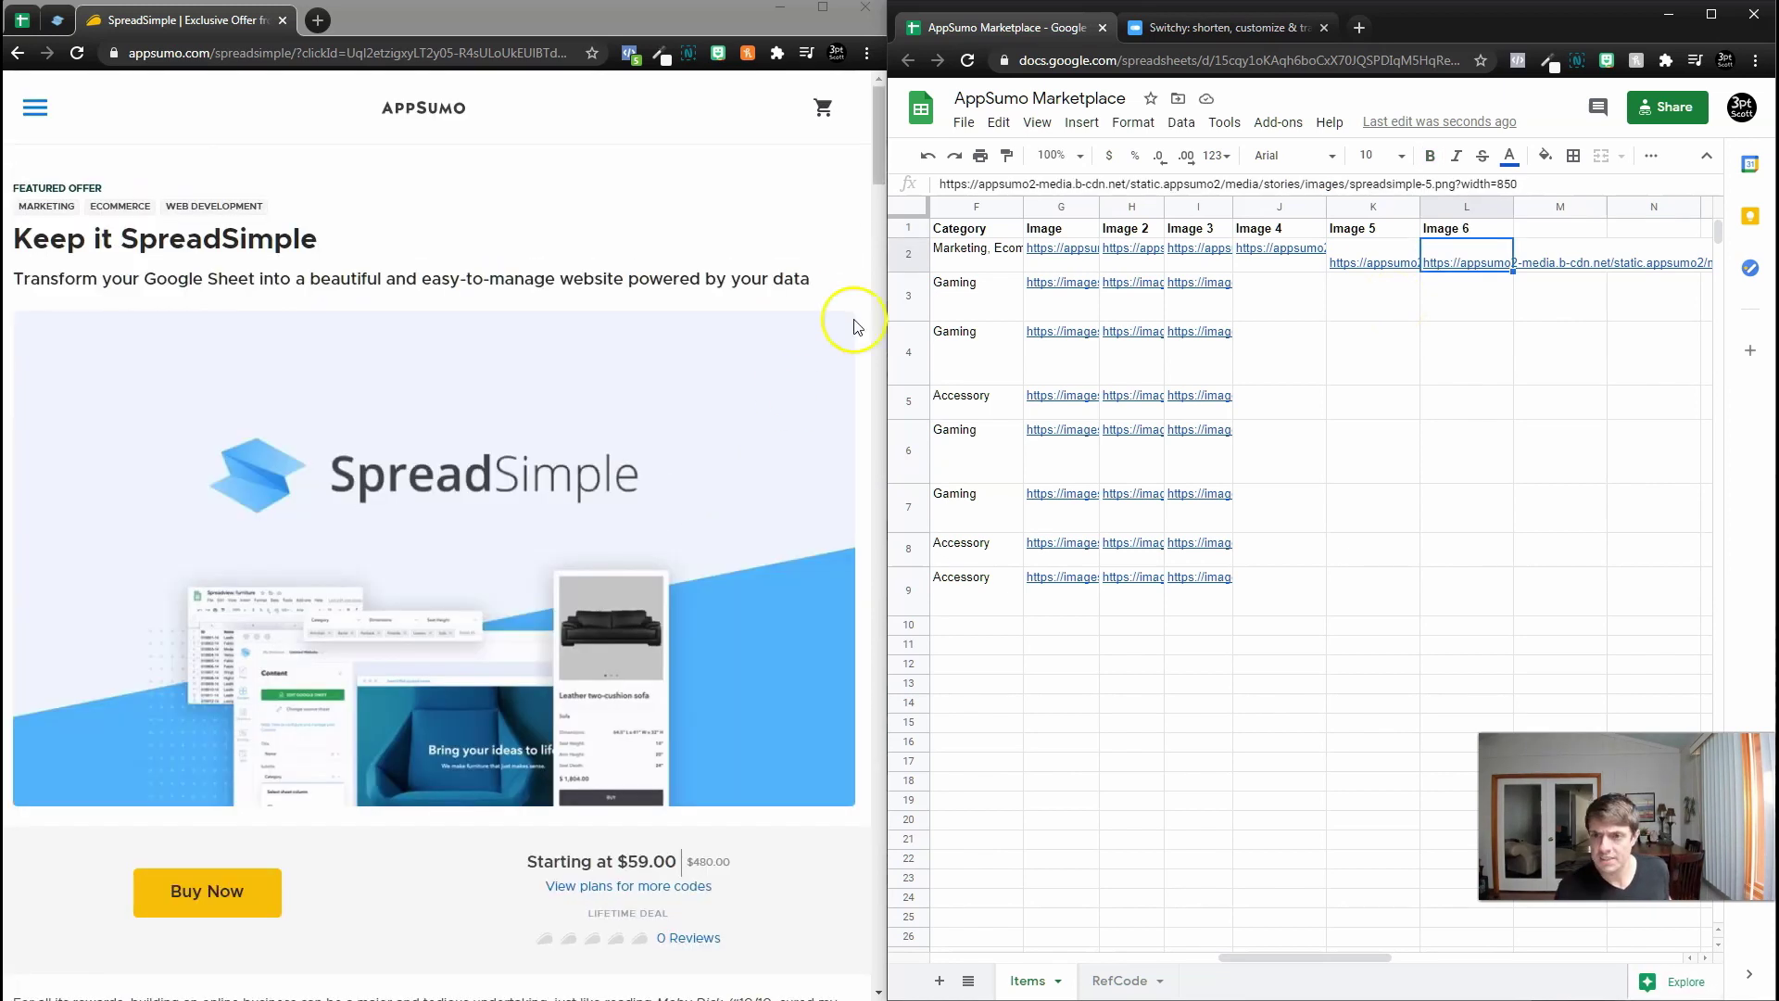
pyautogui.click(56, 19)
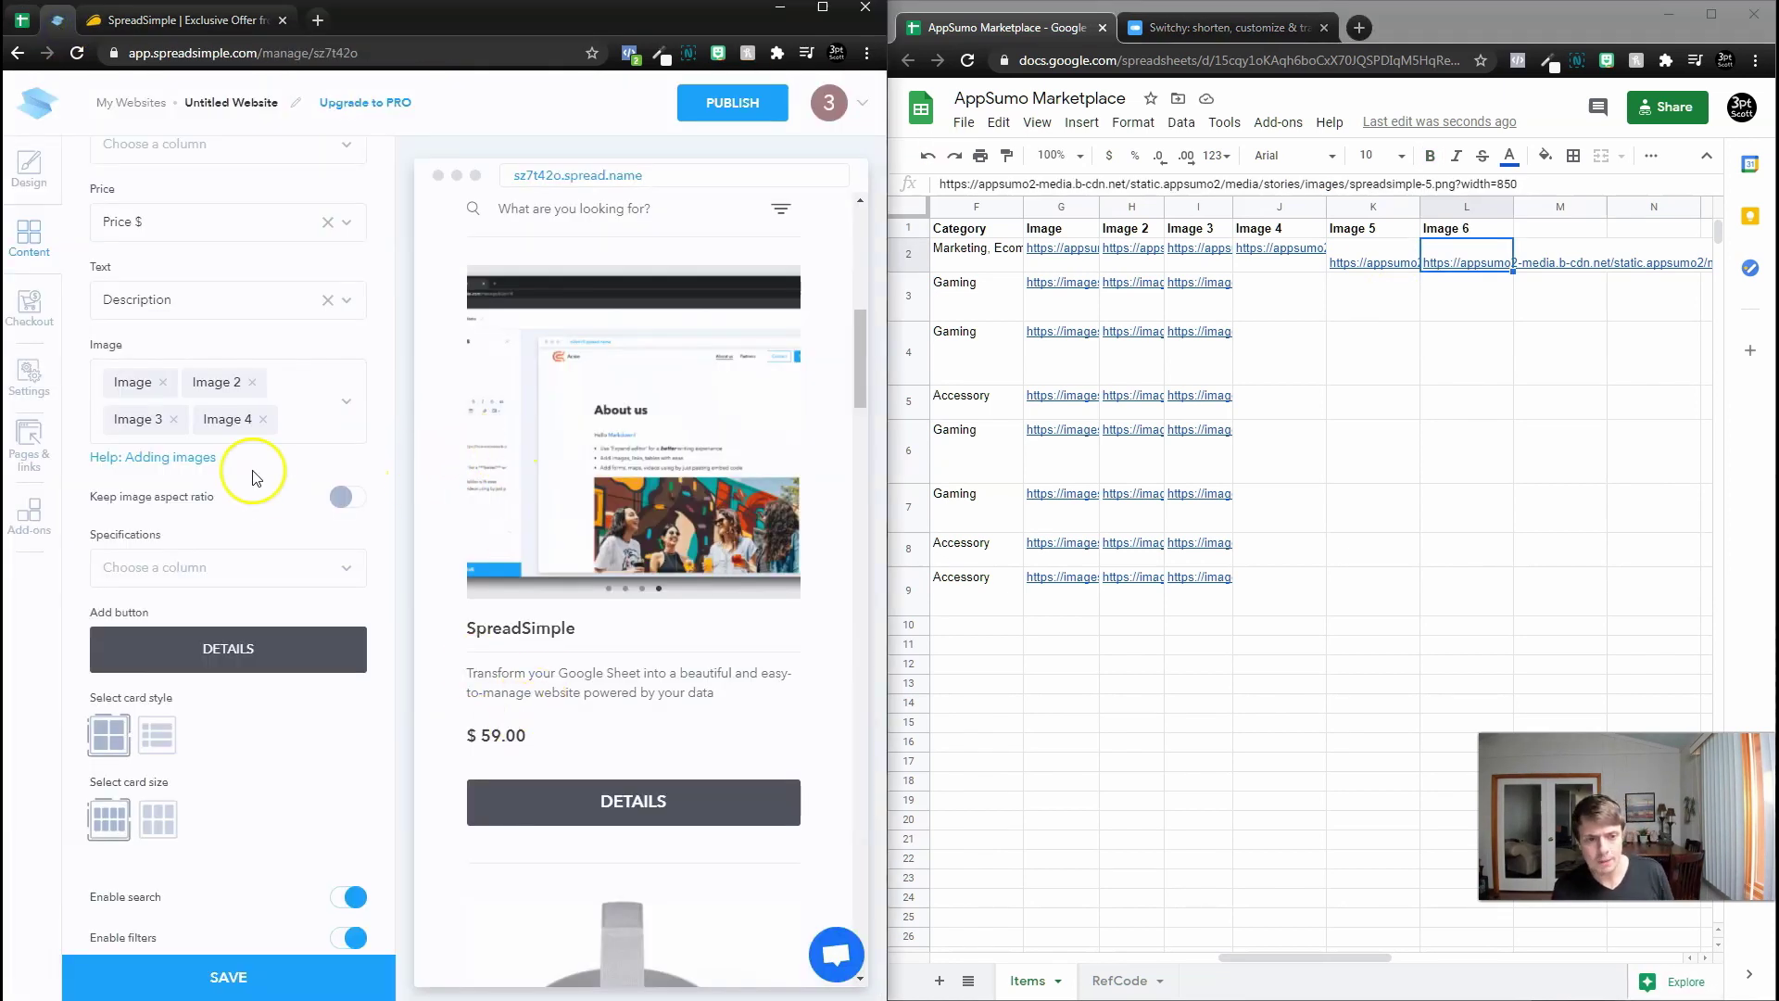
# Reload the editor and add Image 4, 5 and 6 to the card image columns
pyautogui.click(299, 404)
pyautogui.scroll(-3, 112, 555)
pyautogui.scroll(2, 98, 555)
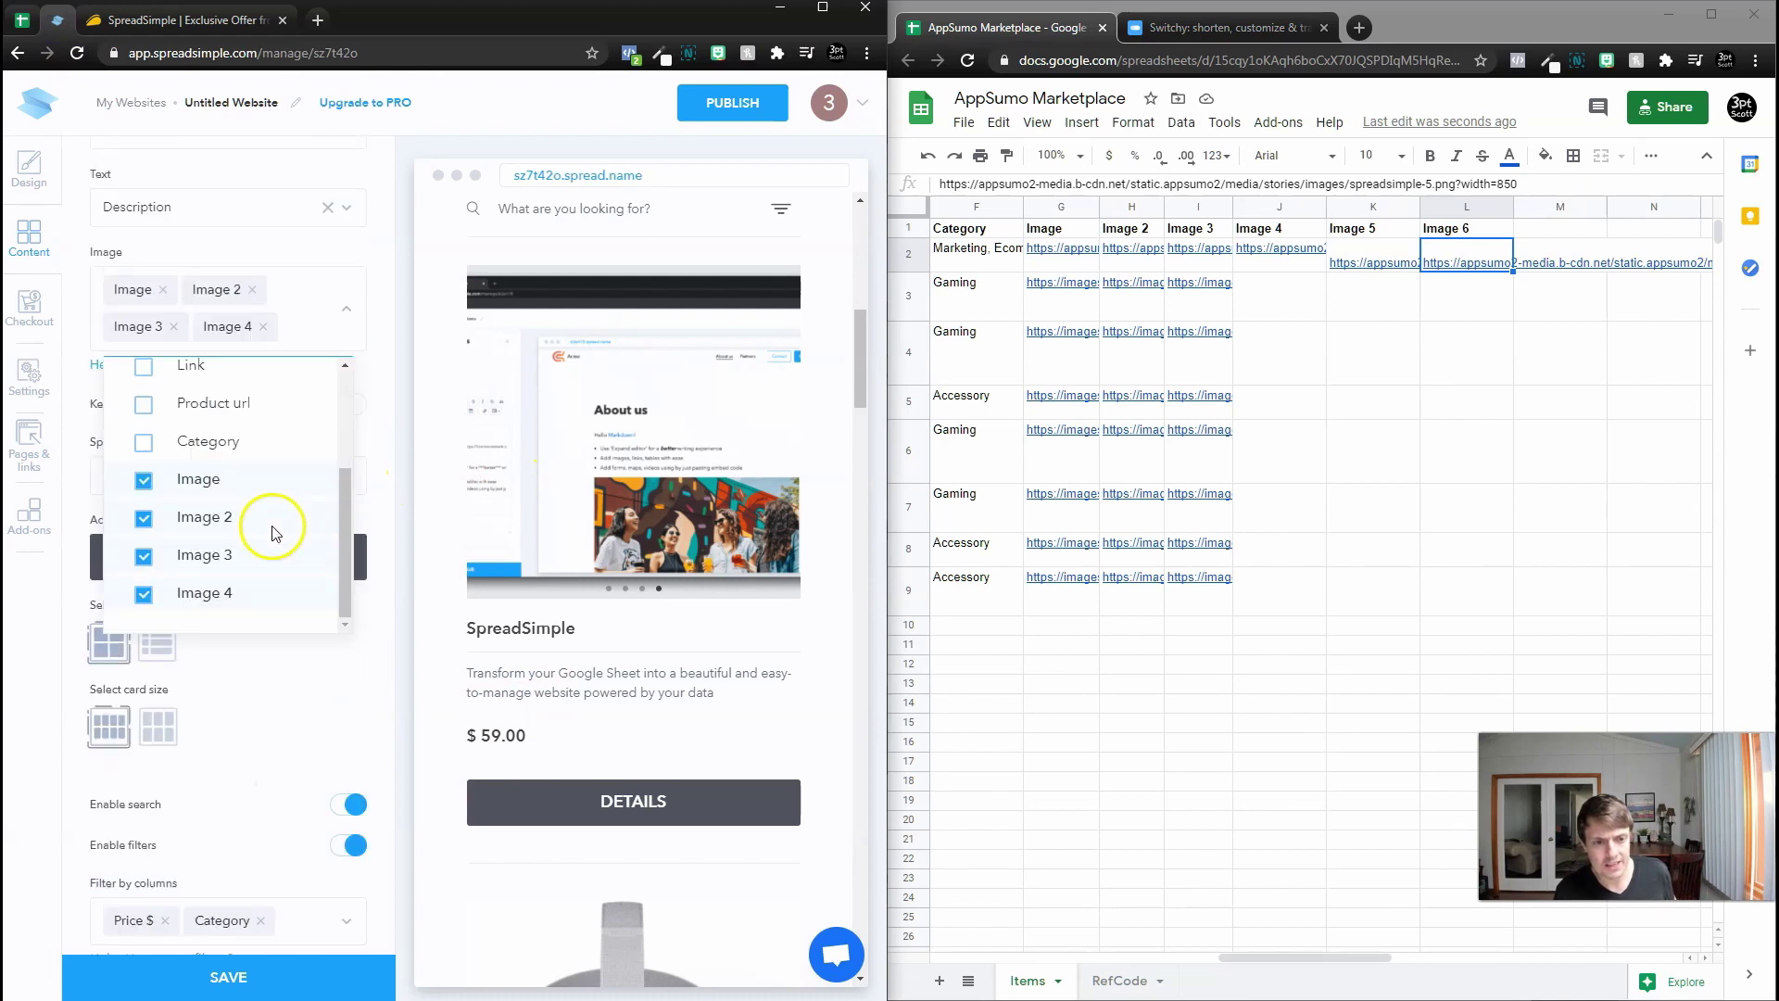
pyautogui.click(335, 619)
pyautogui.scroll(-5, 209, 557)
pyautogui.scroll(-1, 209, 556)
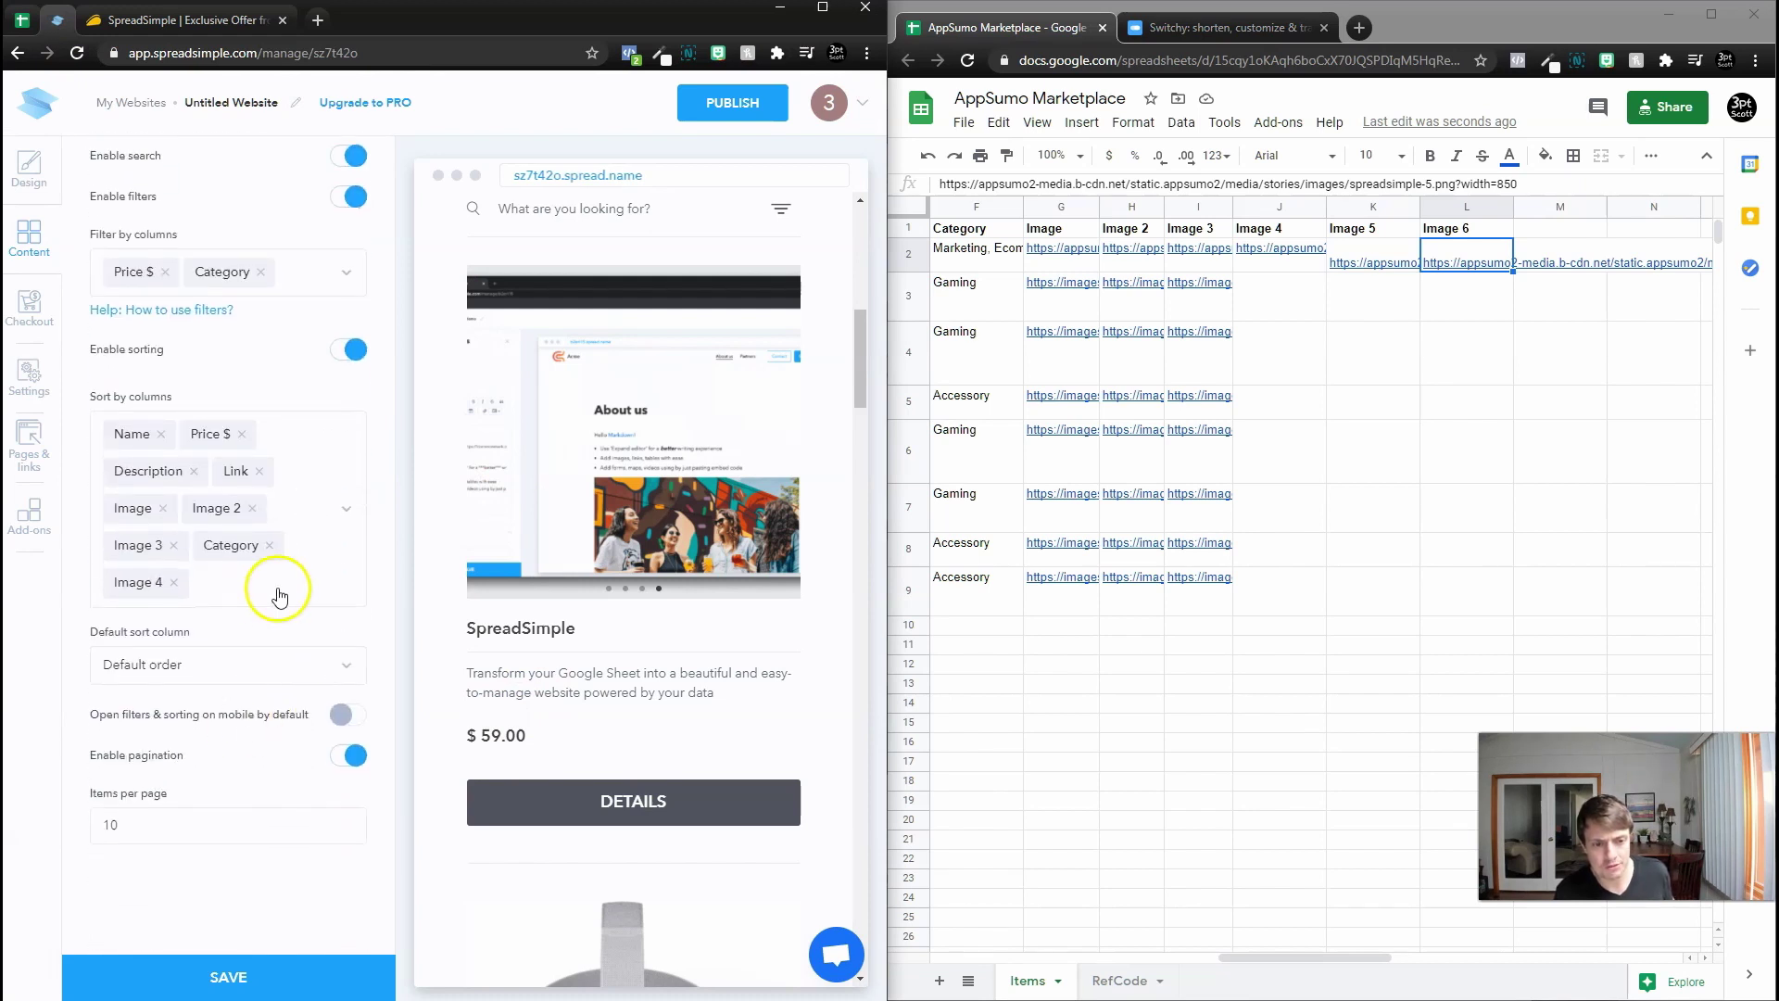
pyautogui.click(76, 51)
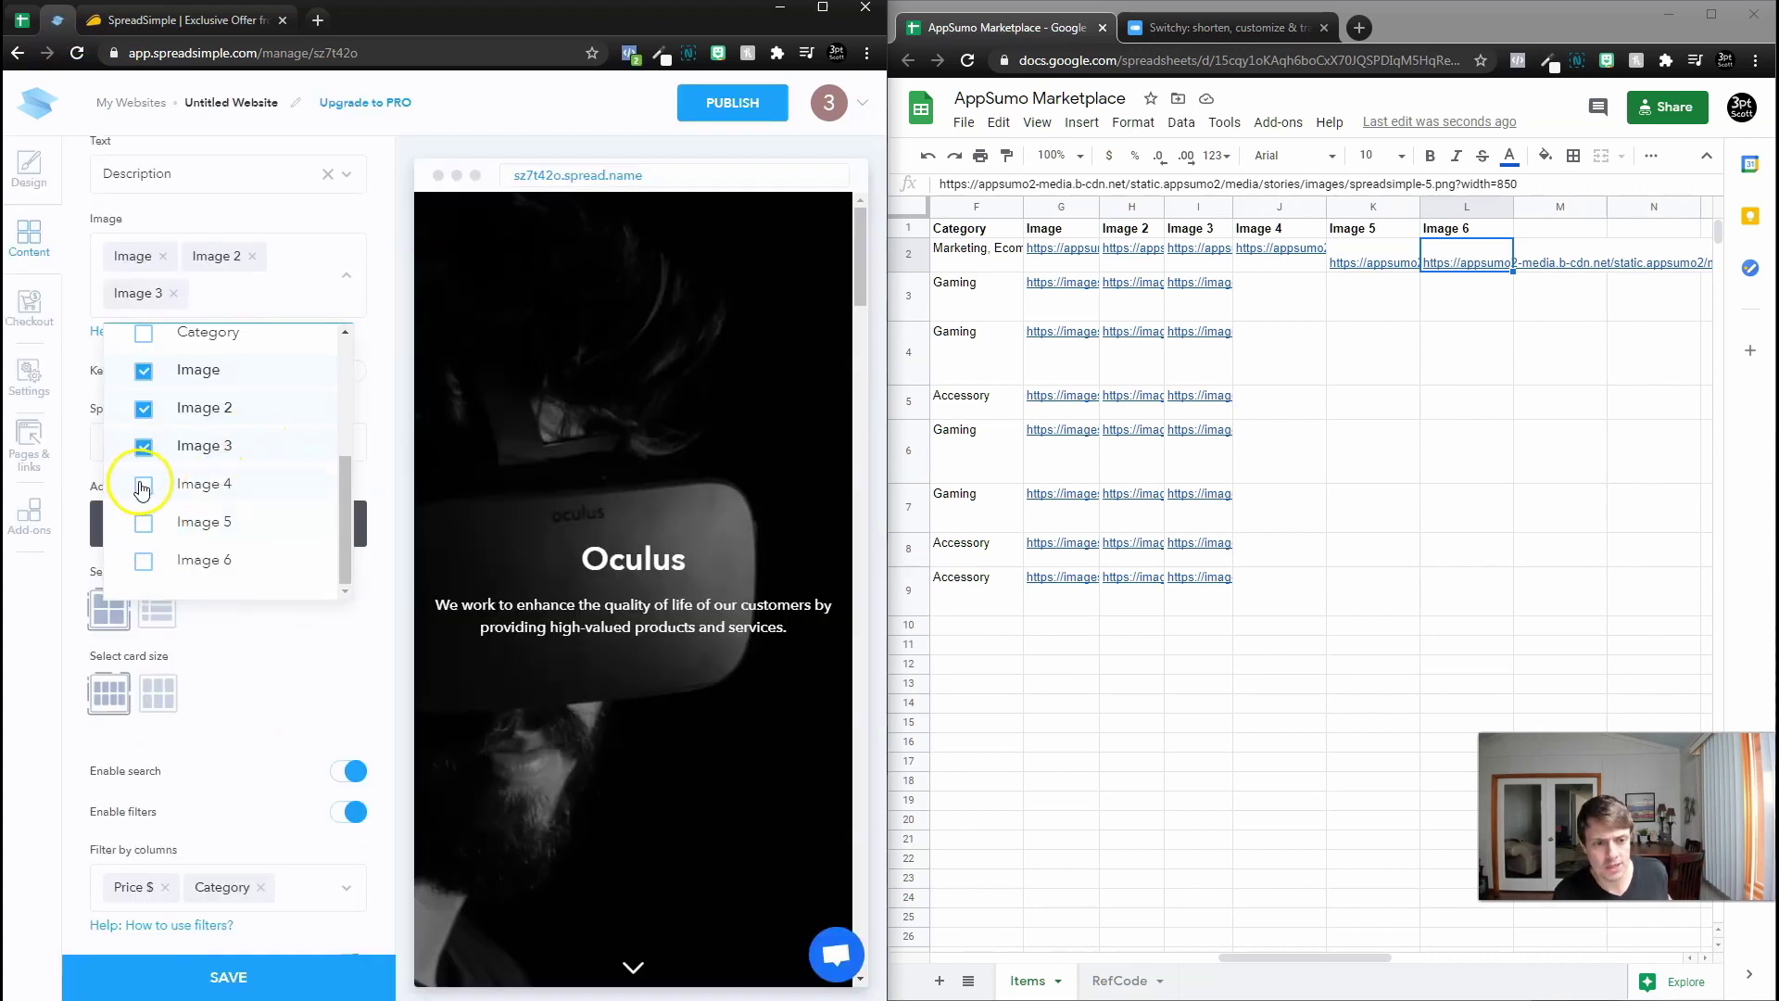
pyautogui.click(144, 484)
pyautogui.click(143, 557)
pyautogui.click(144, 596)
pyautogui.scroll(-3, 278, 603)
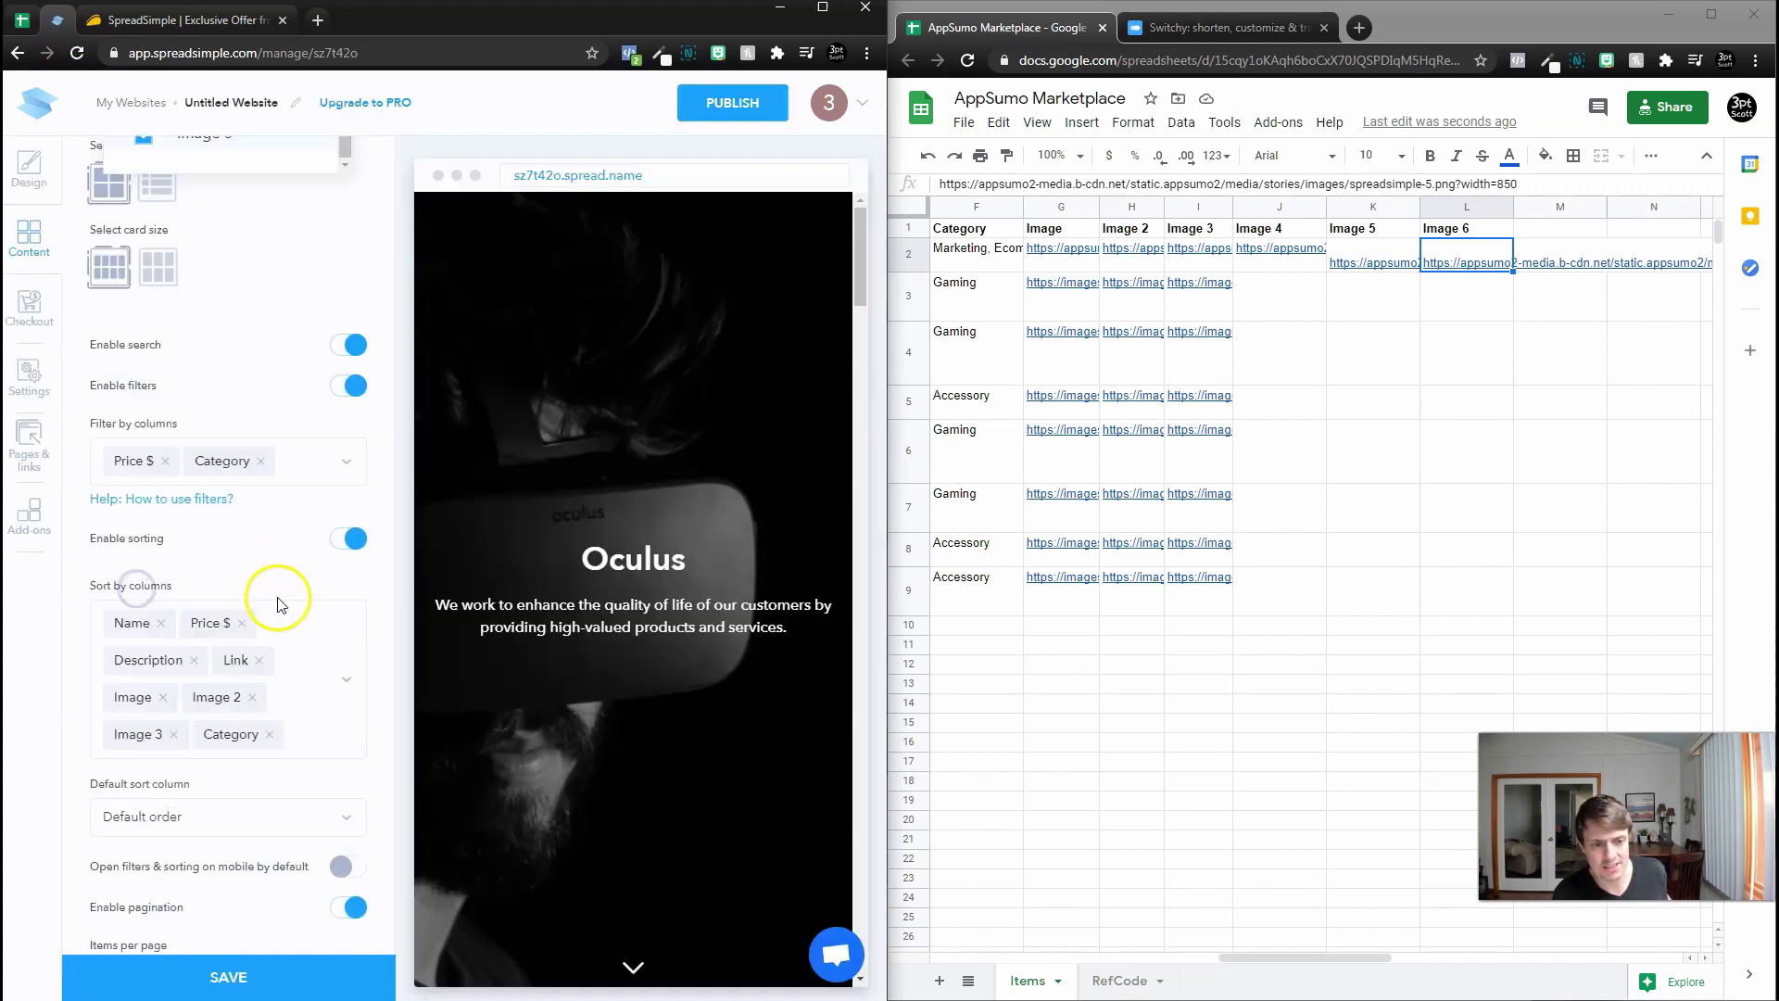
pyautogui.scroll(-3, 278, 603)
# Add Image 4, 5 and 6 to the sortable columns
pyautogui.click(325, 523)
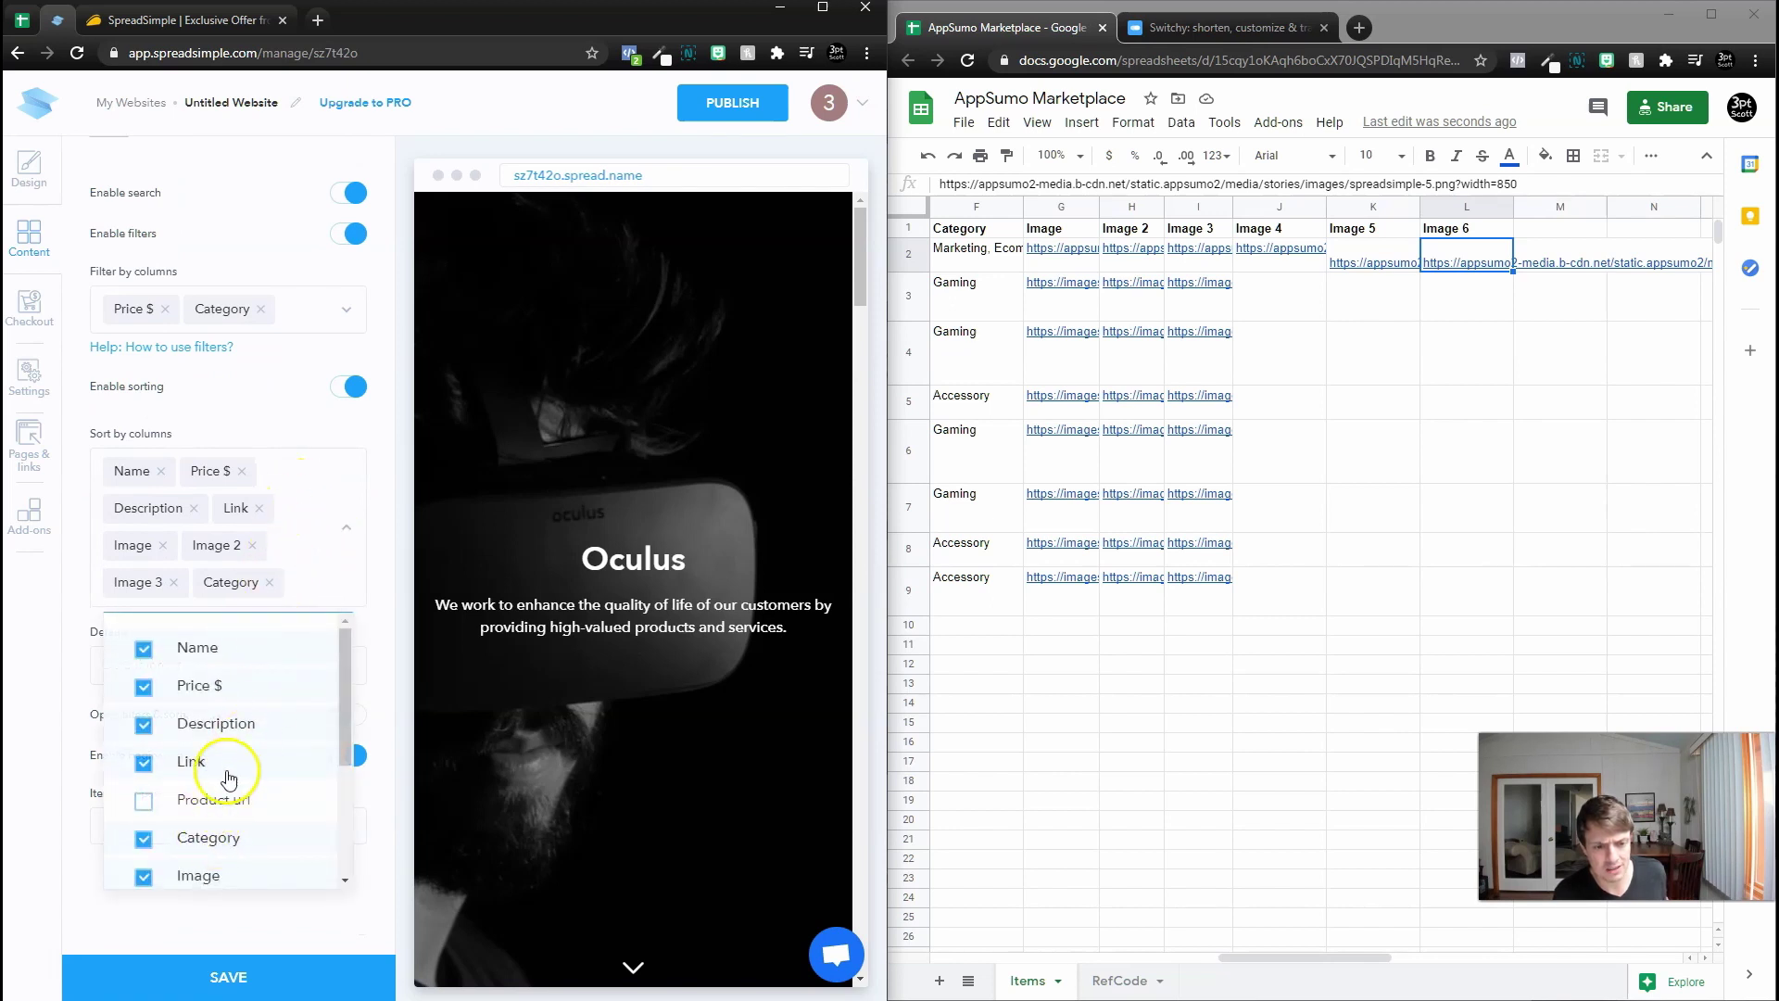
pyautogui.scroll(-3, 228, 777)
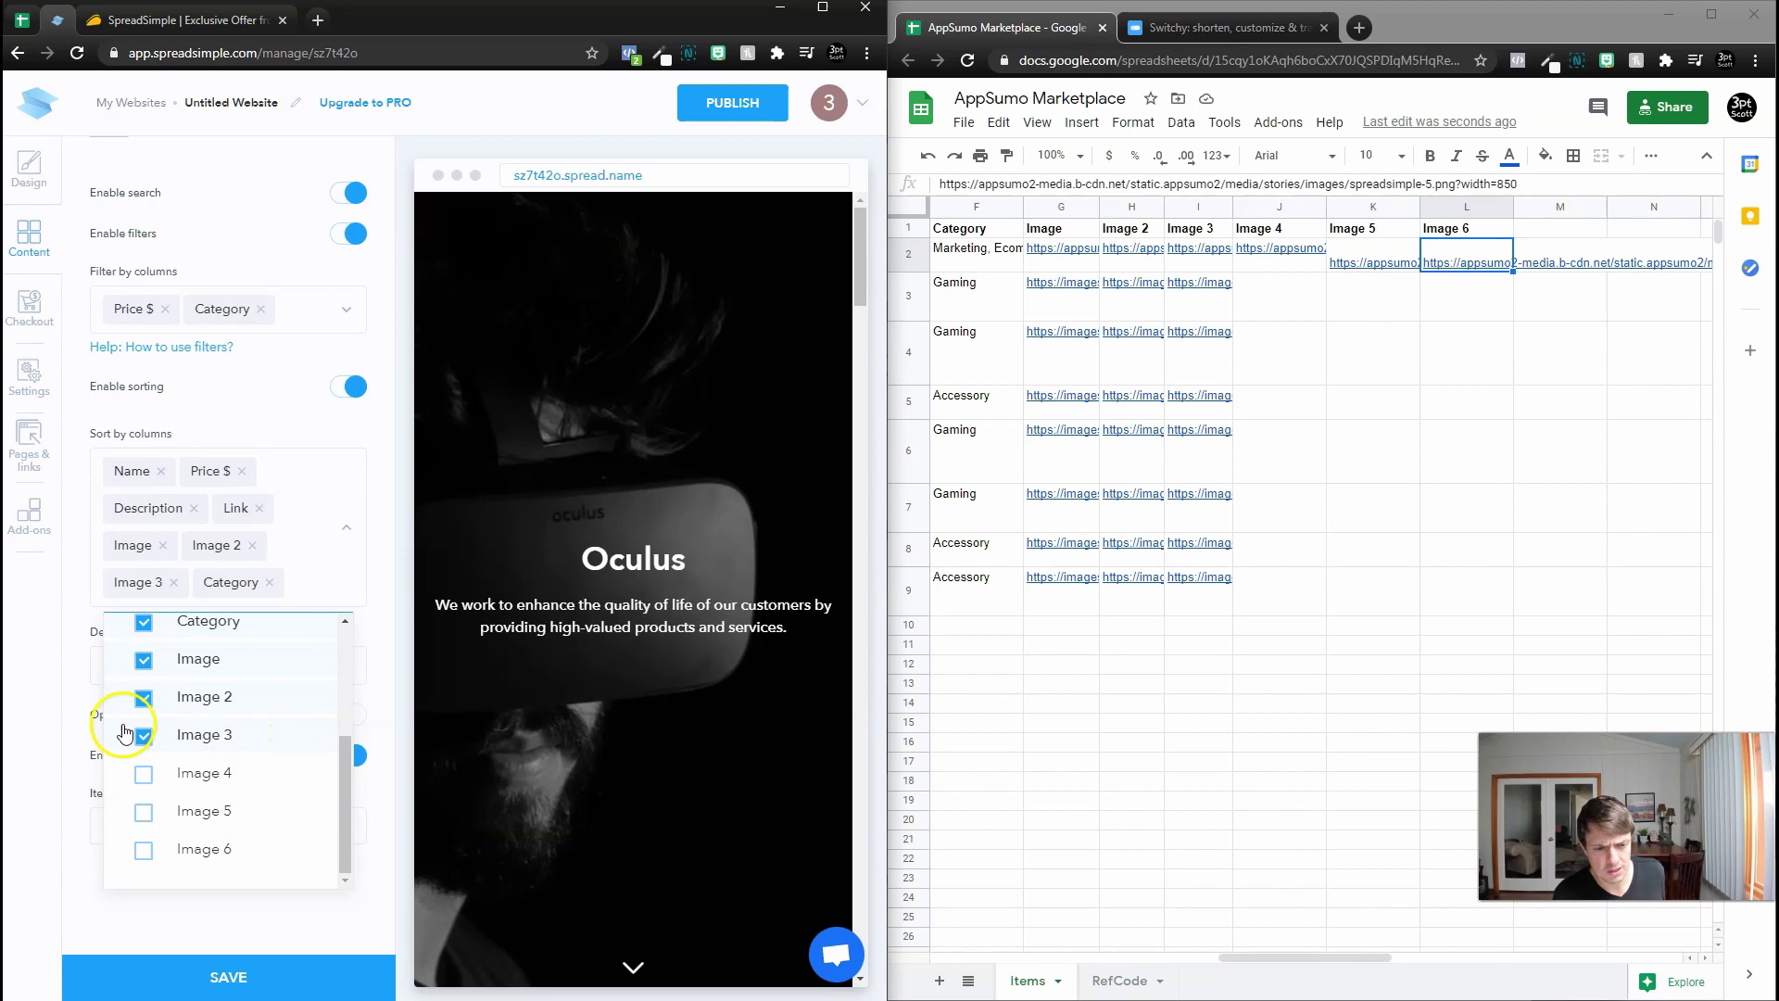
pyautogui.click(143, 774)
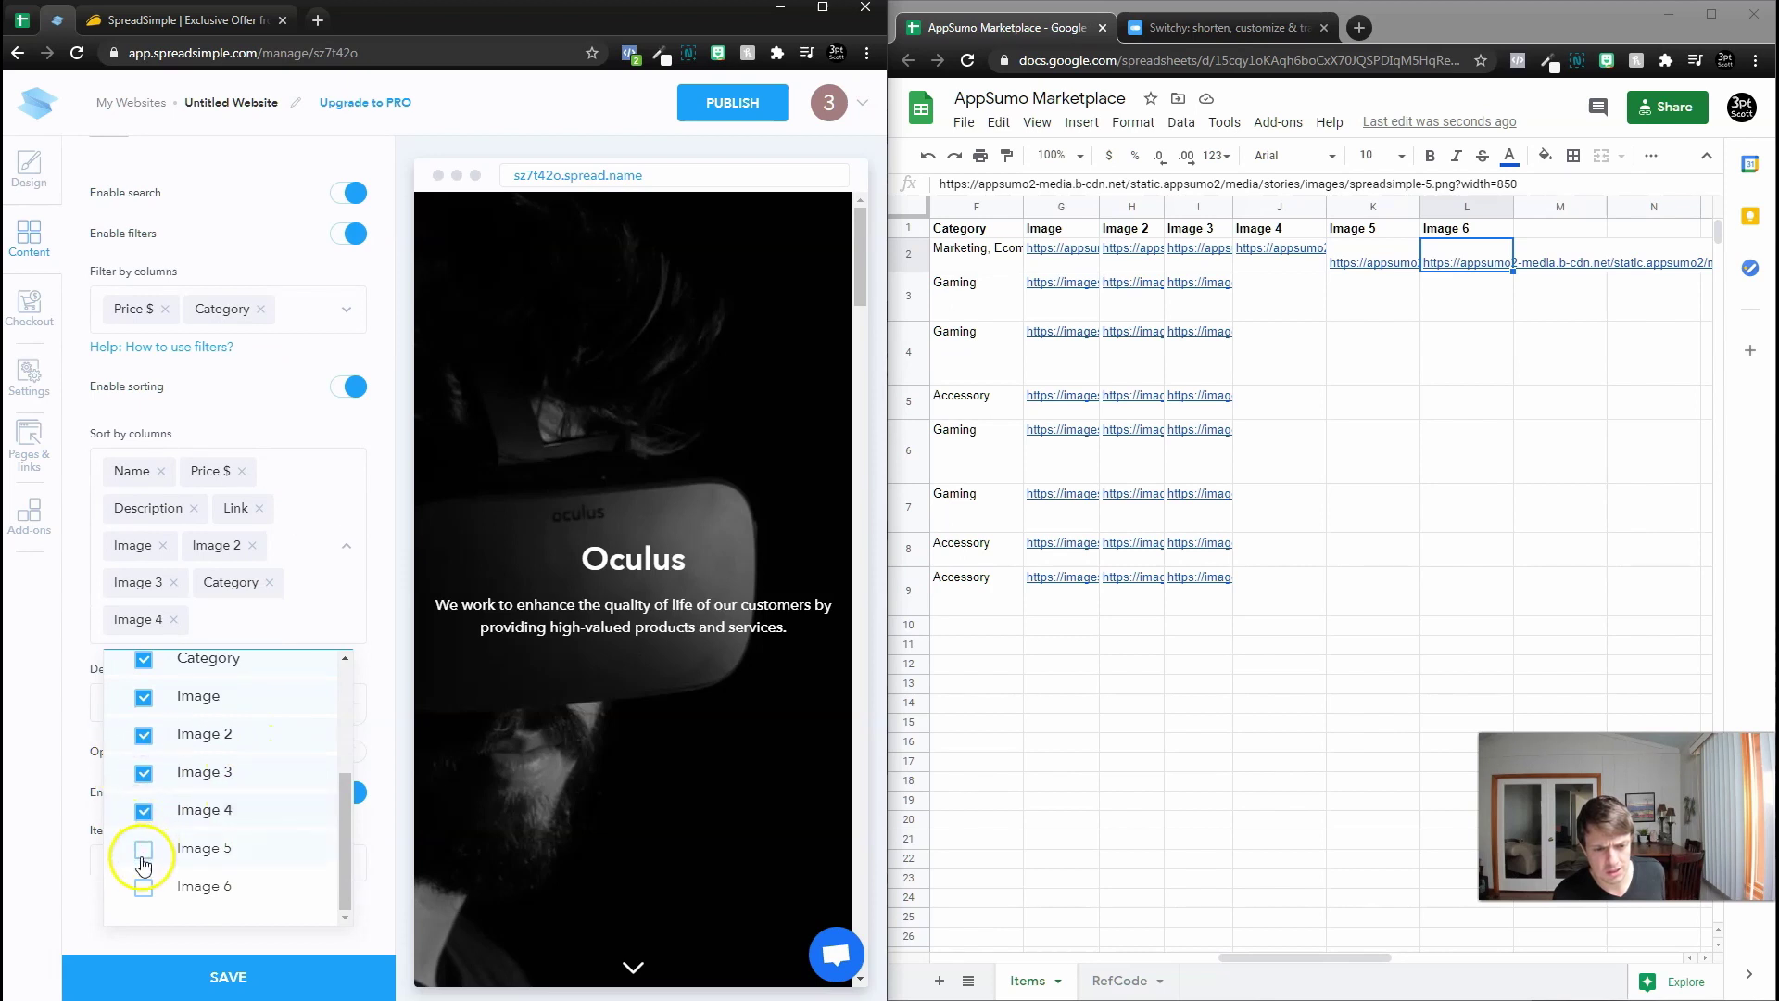
pyautogui.click(143, 849)
pyautogui.click(144, 887)
pyautogui.scroll(-5, 638, 589)
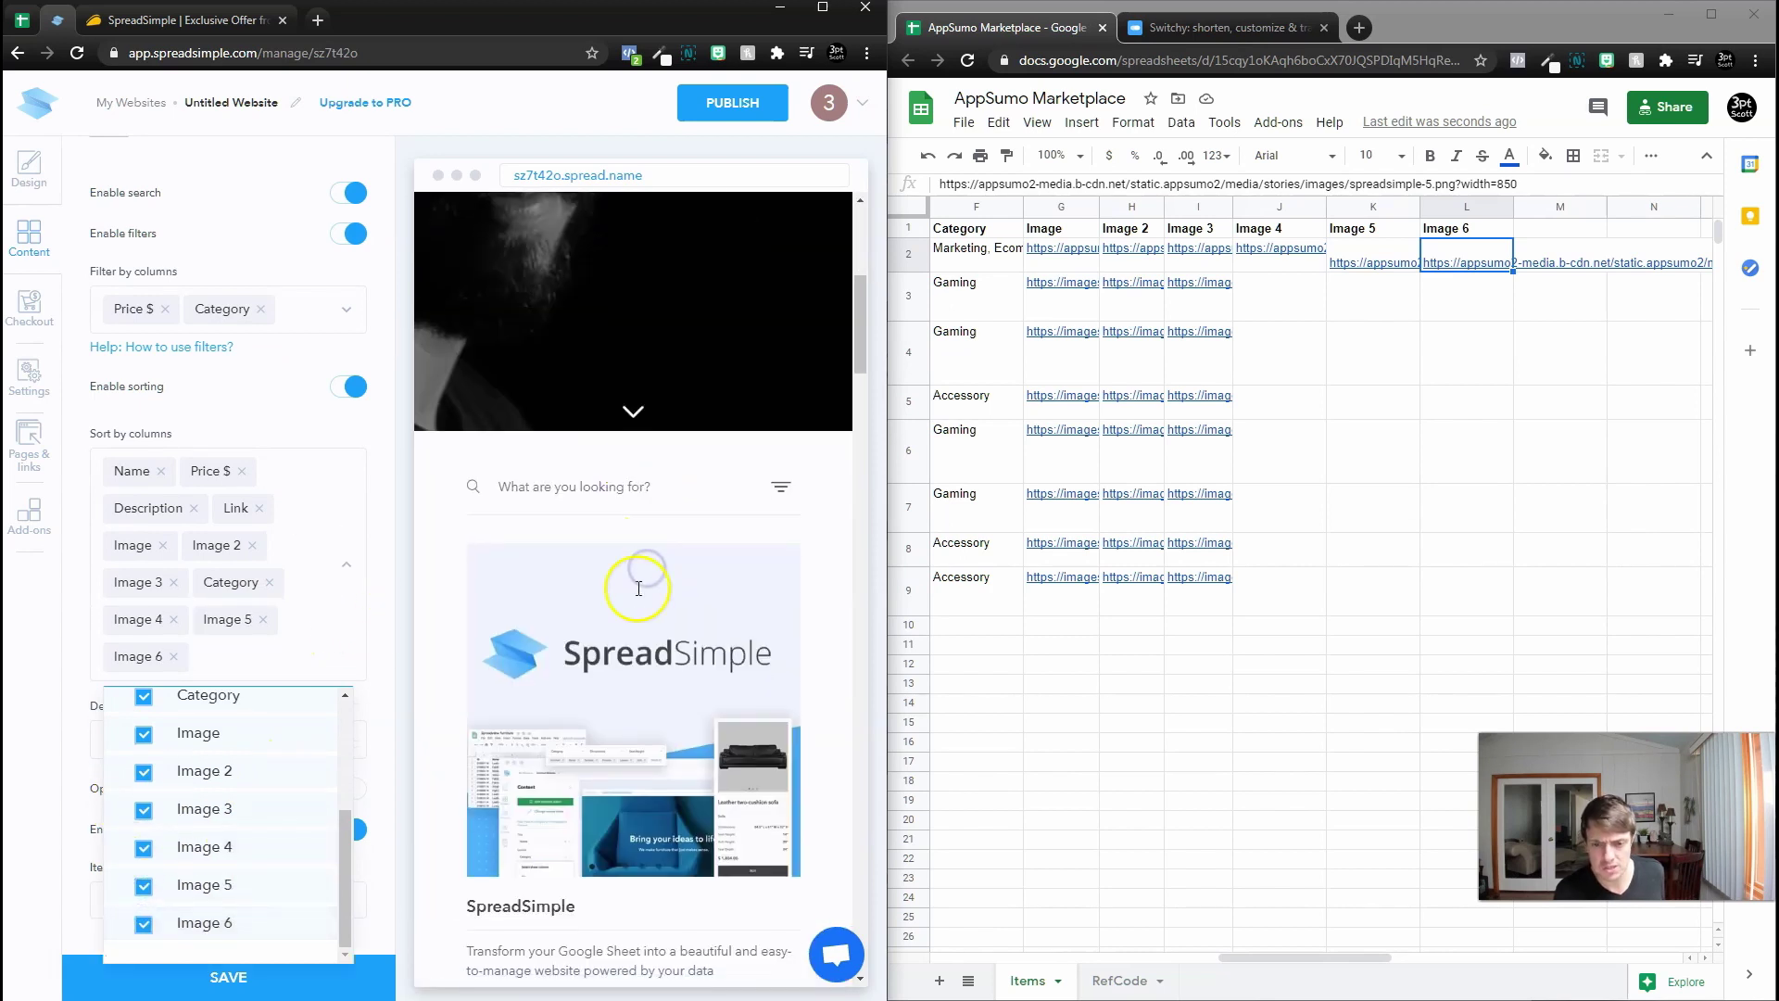
pyautogui.scroll(-4, 638, 587)
# Flip through the product card carousel to check all six images appear
pyautogui.click(780, 338)
pyautogui.click(780, 339)
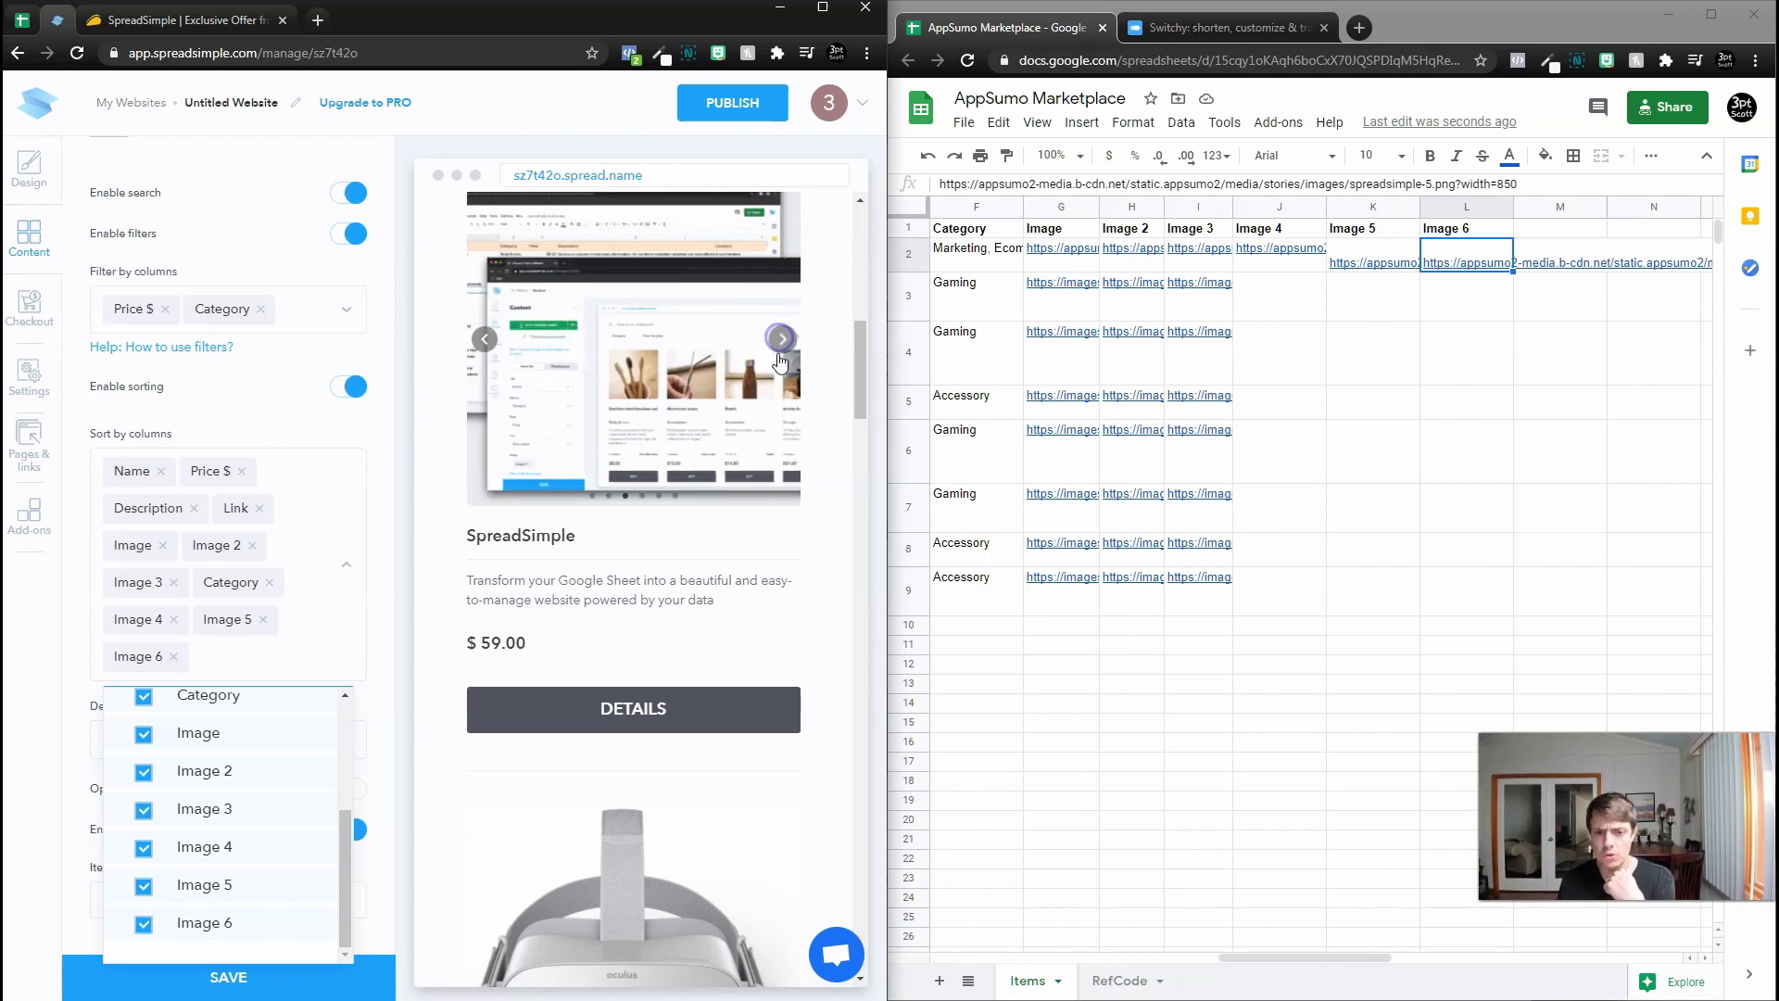
pyautogui.scroll(3, 780, 362)
pyautogui.click(788, 526)
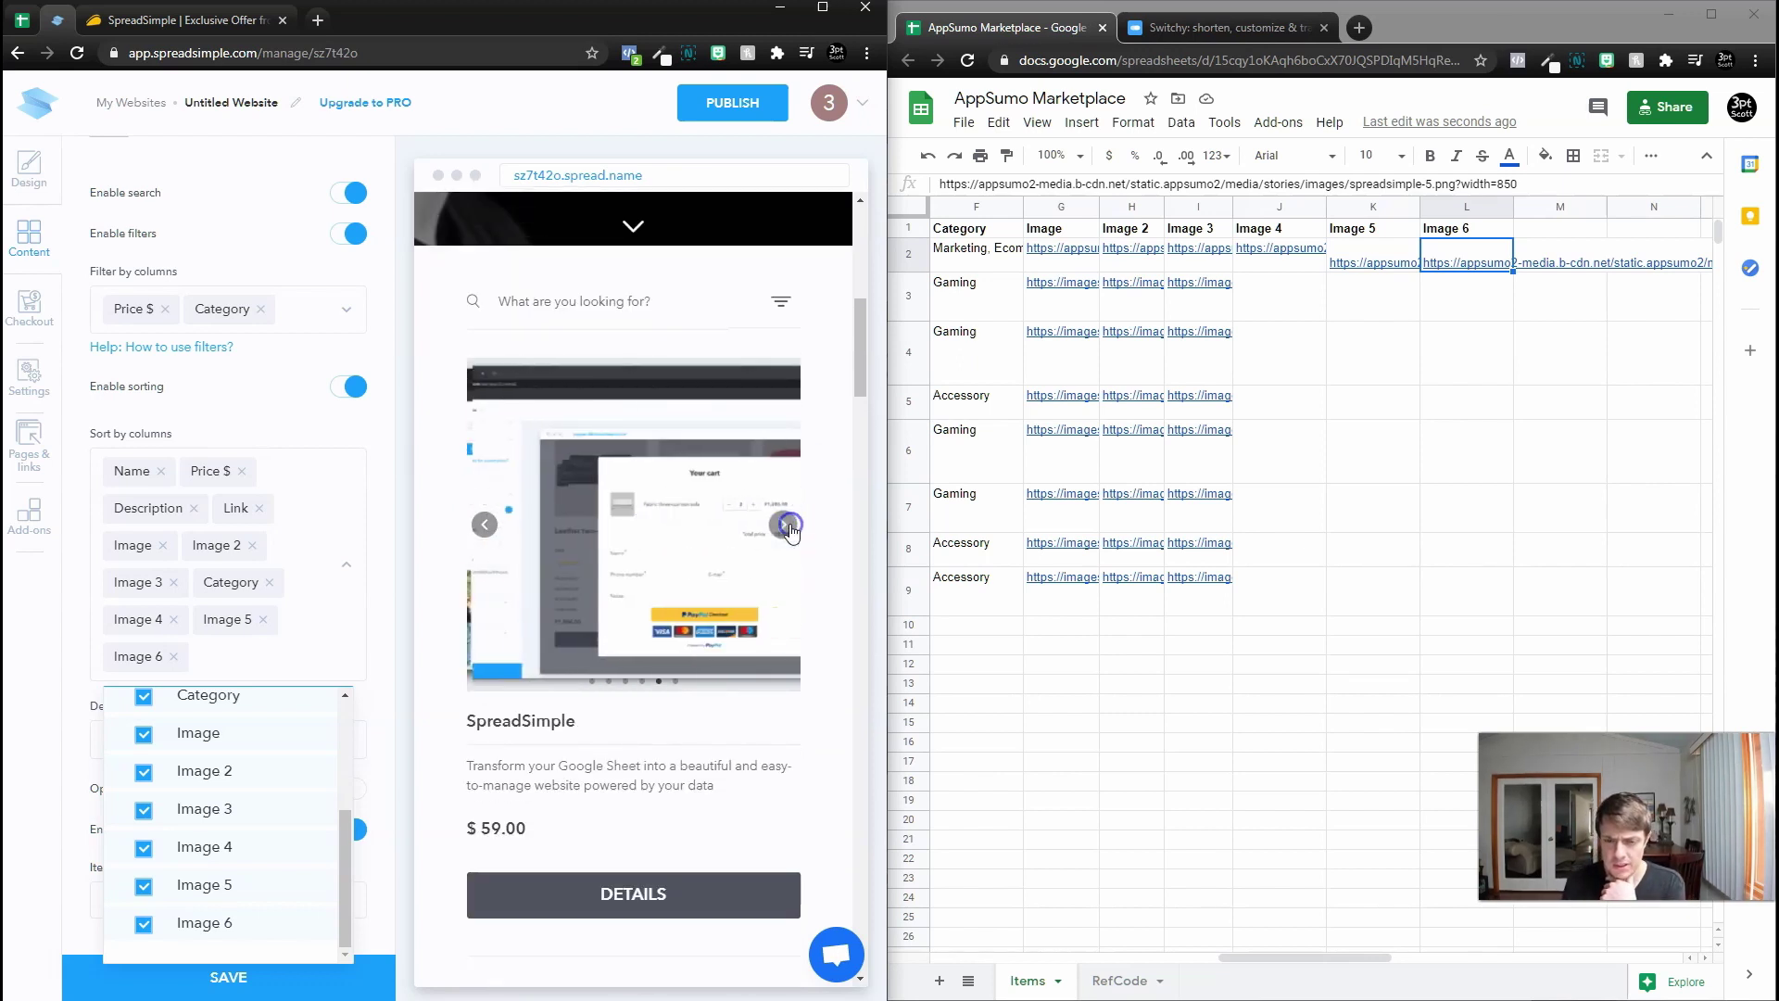
pyautogui.click(788, 526)
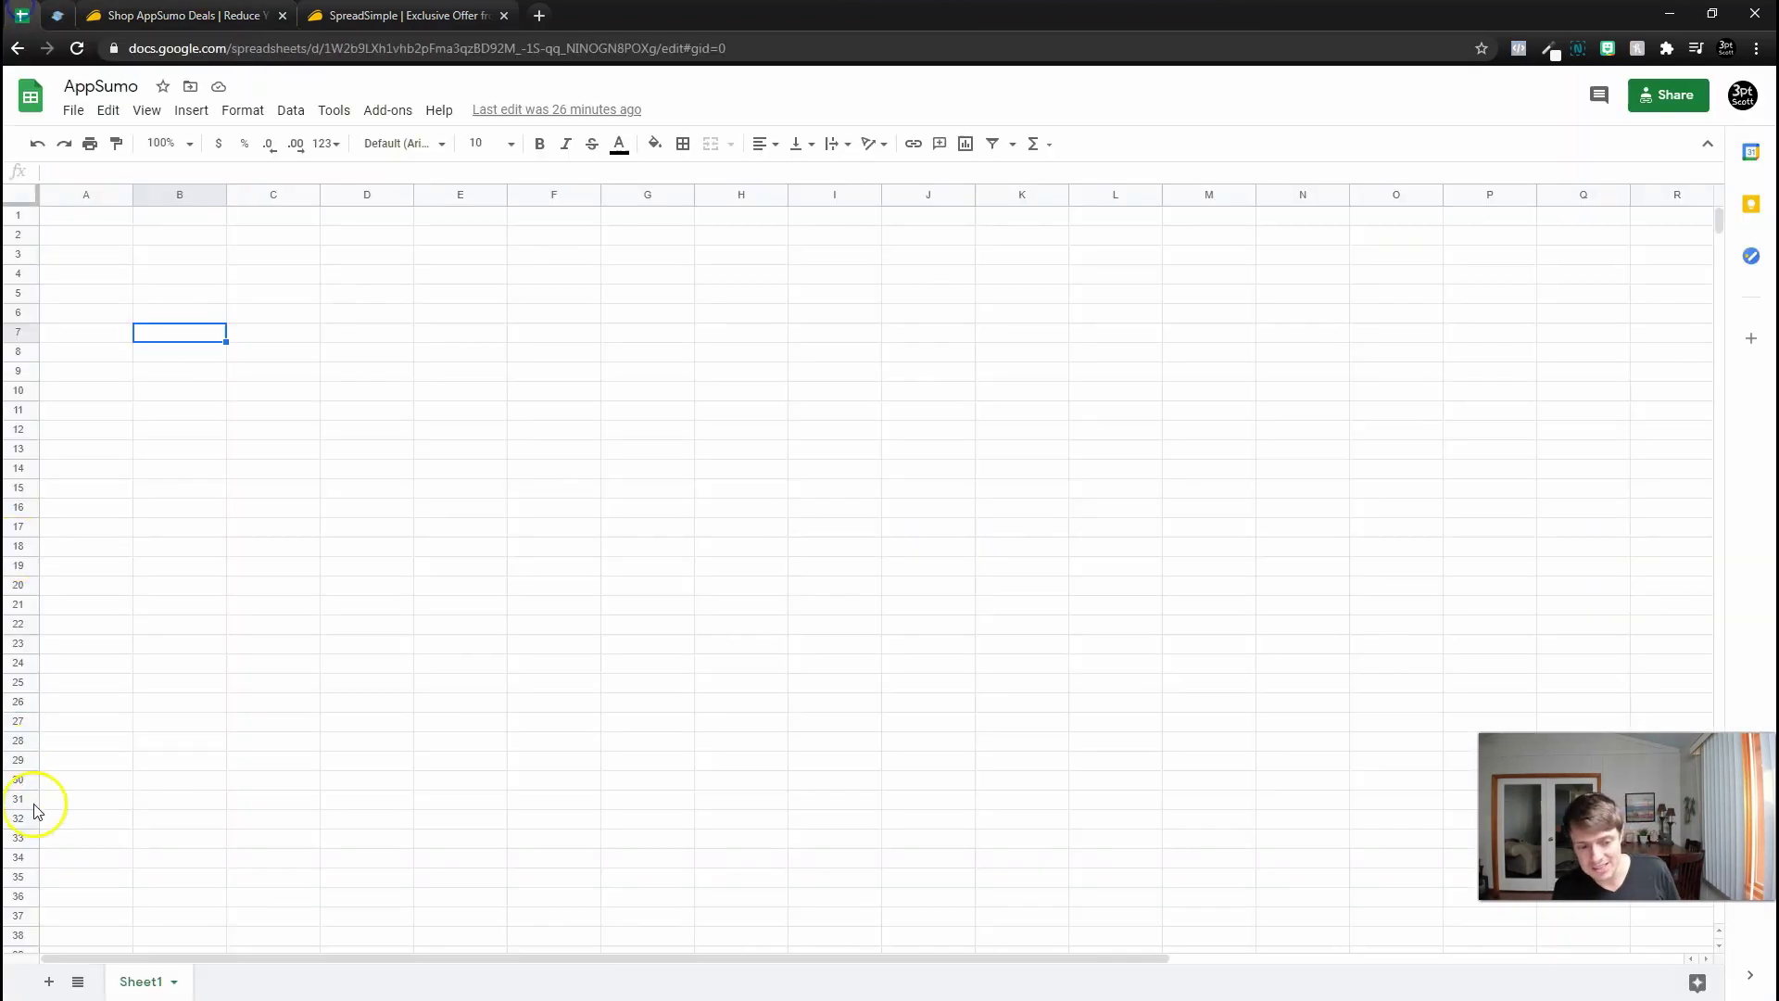
# Poke around the blank AppSumo sheet's empty cells before returning to the SpreadSimple editor
pyautogui.click(863, 286)
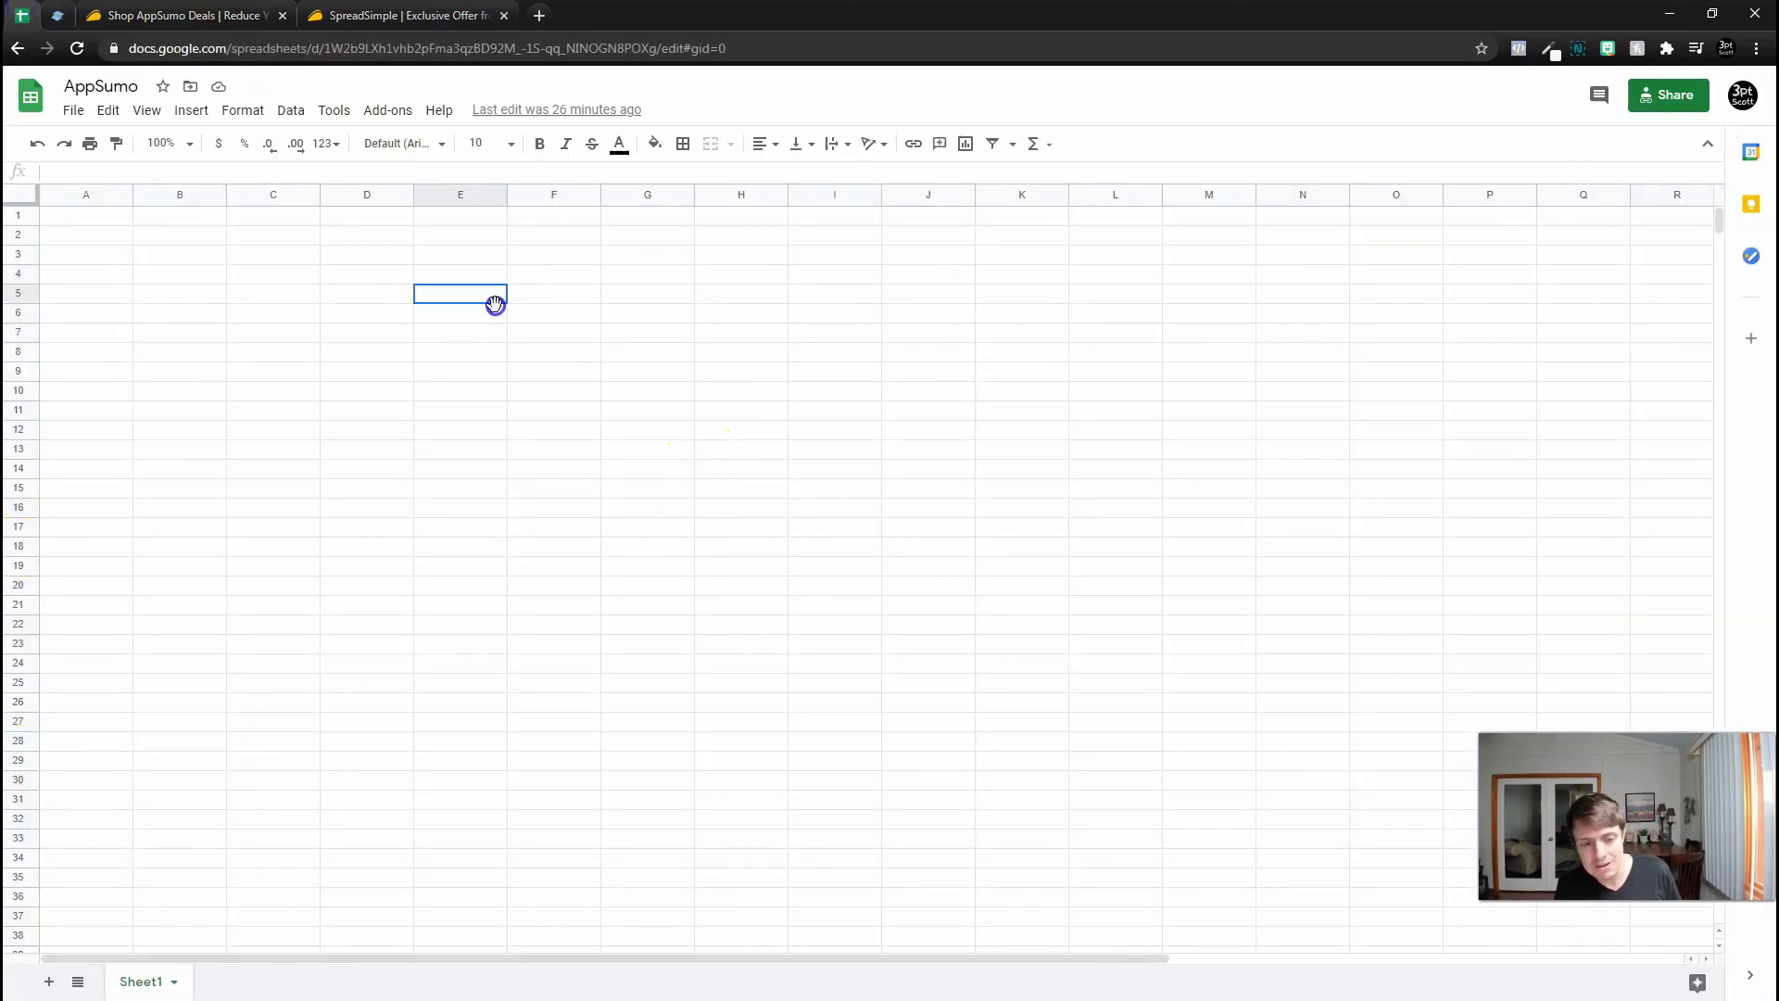
pyautogui.moveTo(461, 293); pyautogui.dragTo(180, 313)
pyautogui.click(554, 294)
pyautogui.click(532, 239)
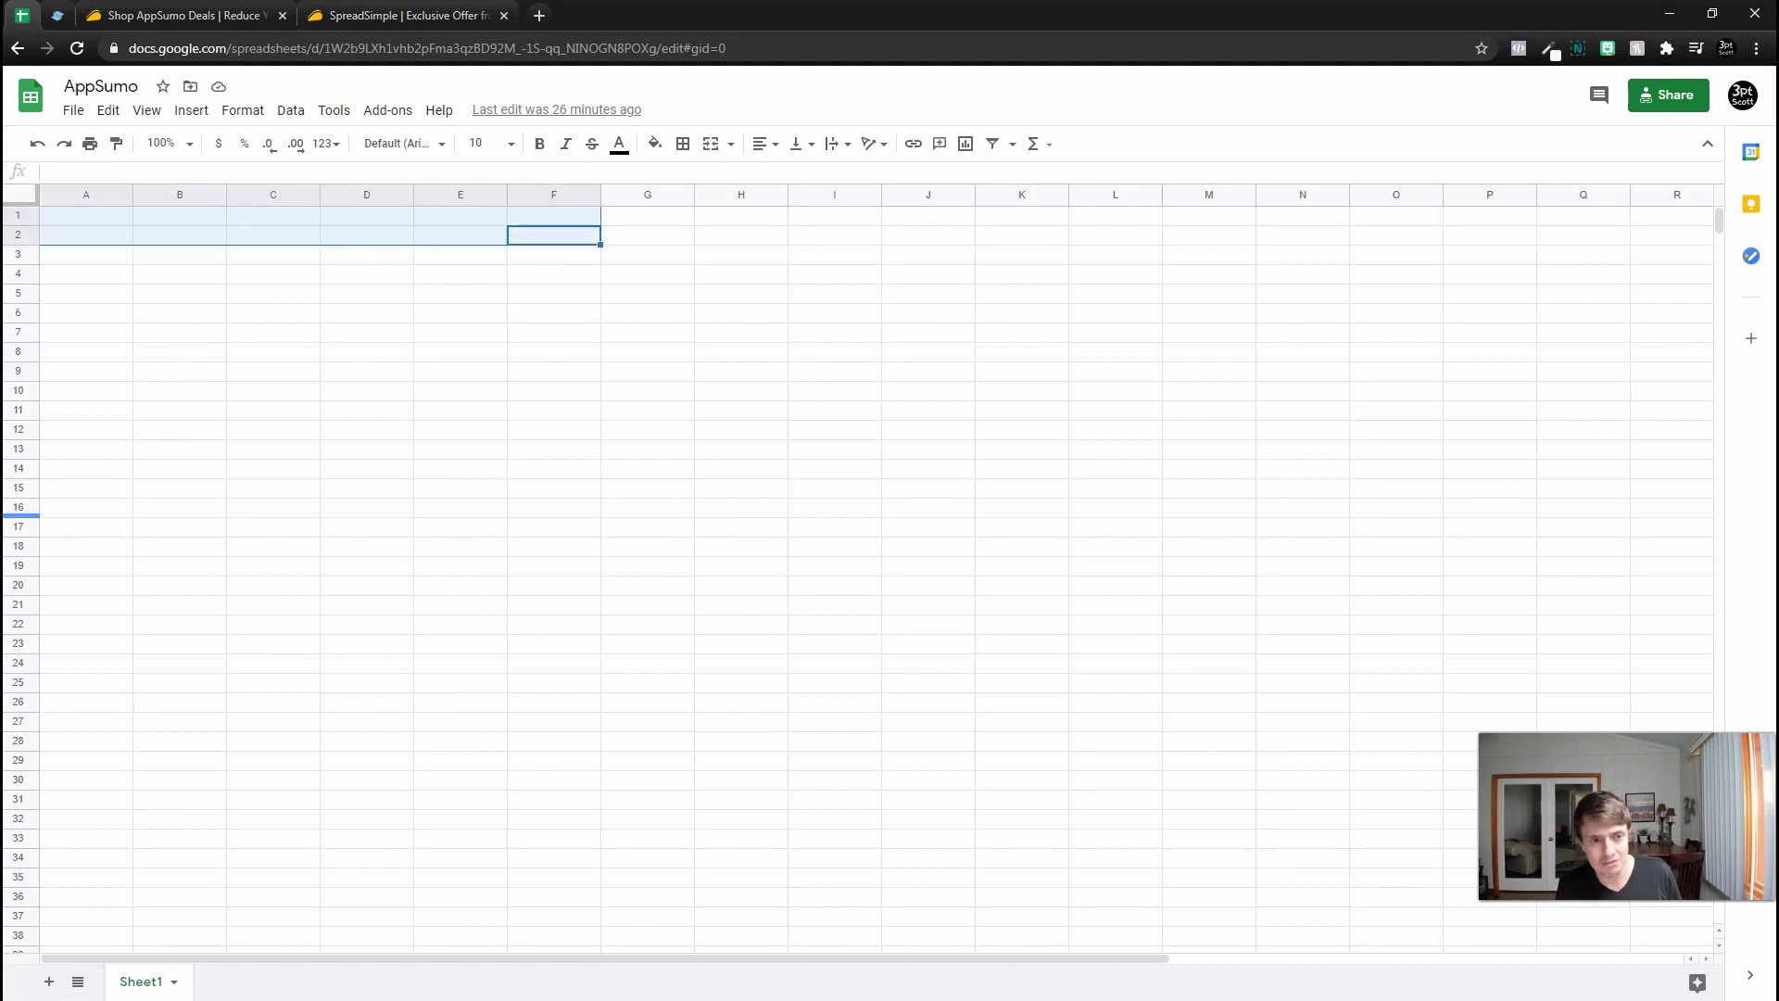
pyautogui.click(367, 549)
pyautogui.click(278, 239)
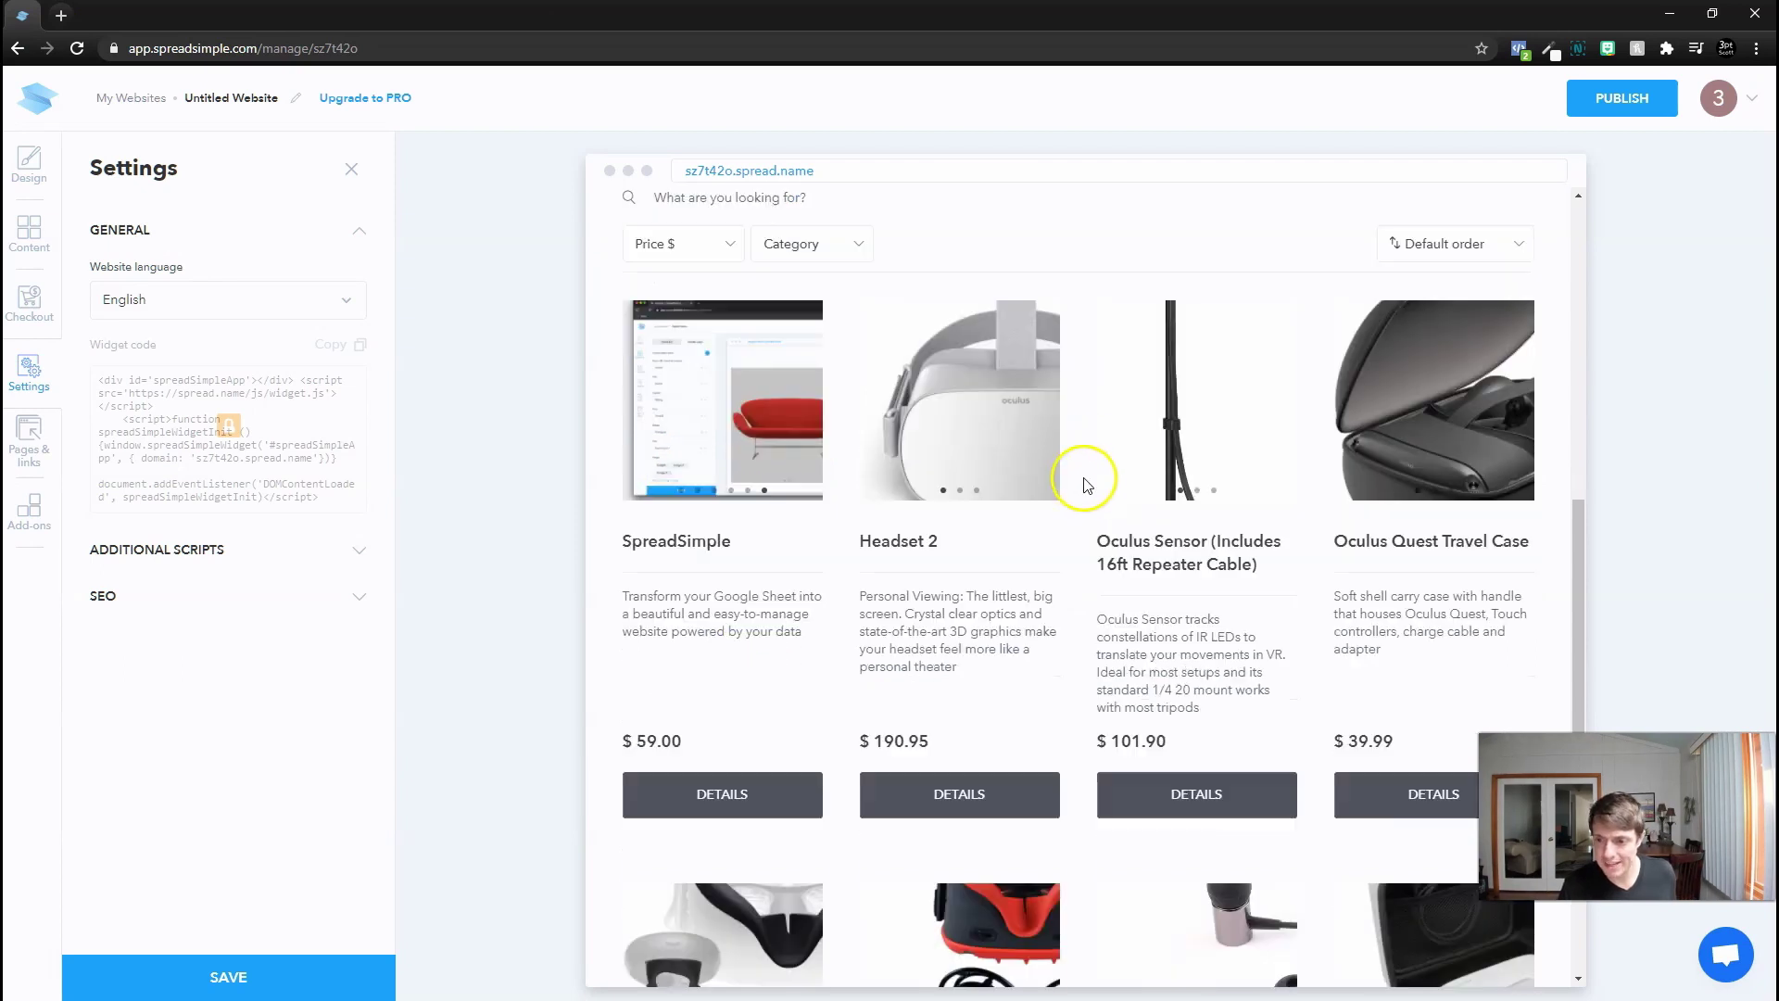
pyautogui.scroll(-3, 1076, 515)
pyautogui.scroll(-3, 1078, 556)
pyautogui.scroll(-3, 1223, 695)
pyautogui.scroll(4, 1245, 777)
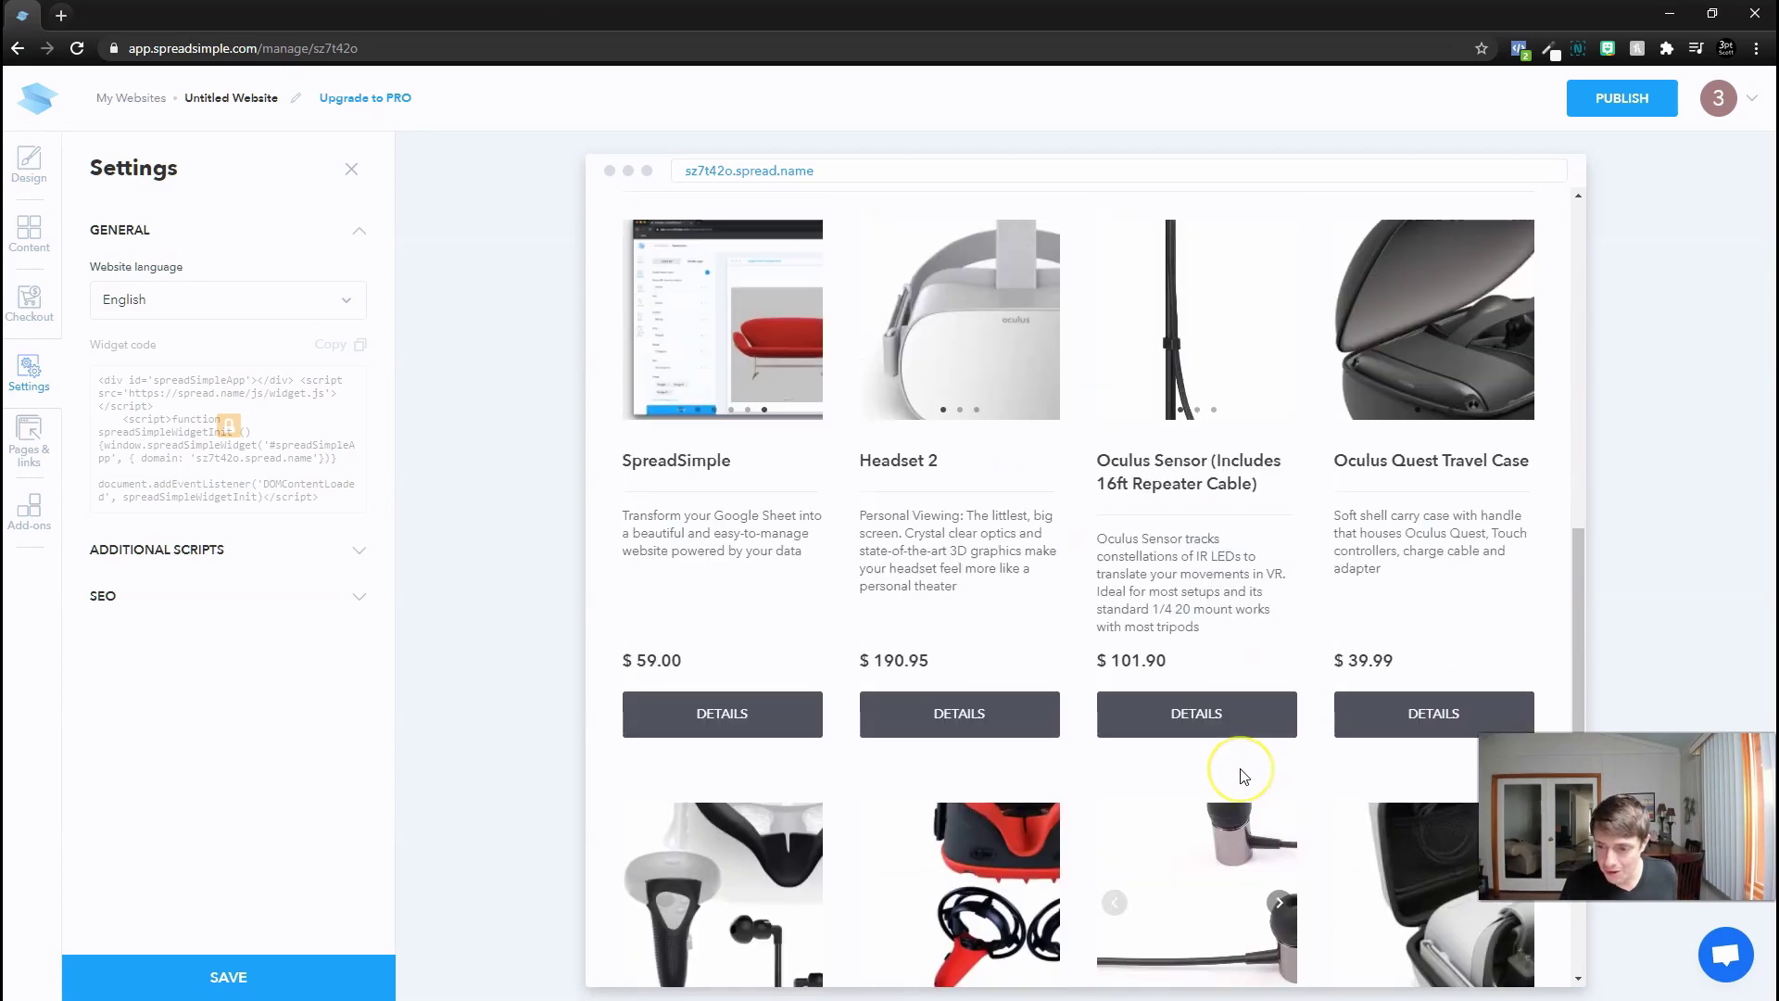
pyautogui.scroll(3, 1223, 750)
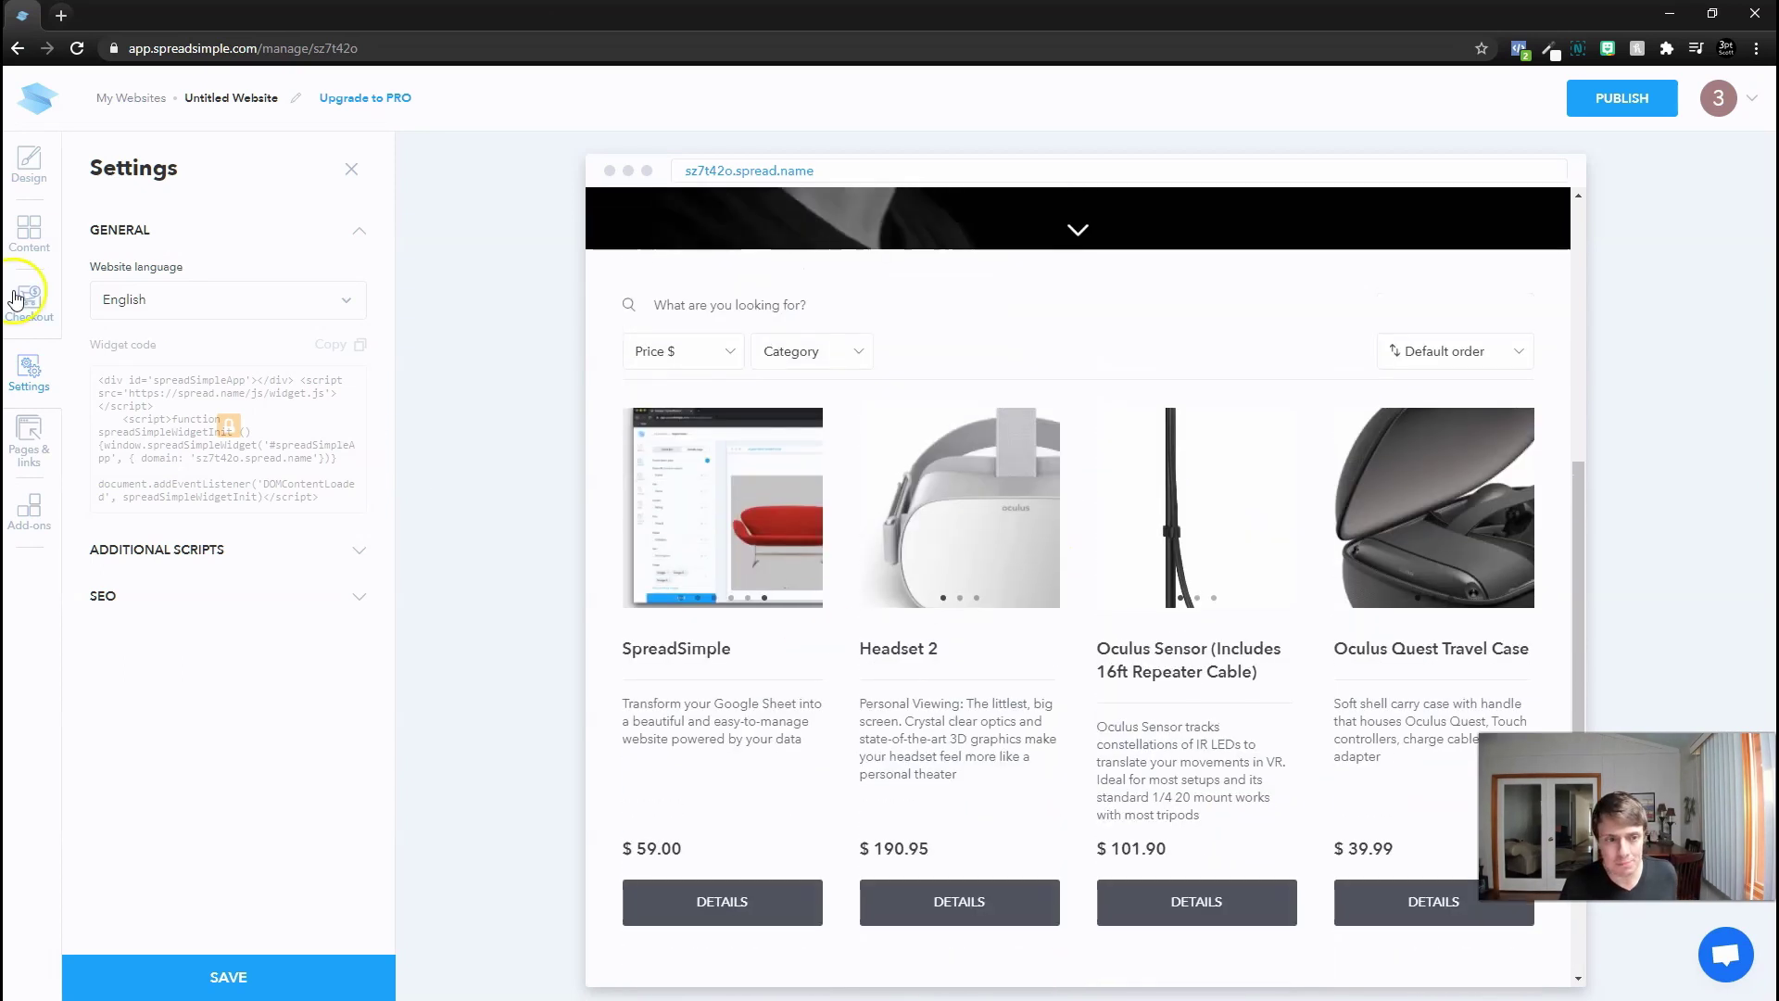
# In Appearance settings, try the dark theme and return the site to the light theme
pyautogui.click(31, 173)
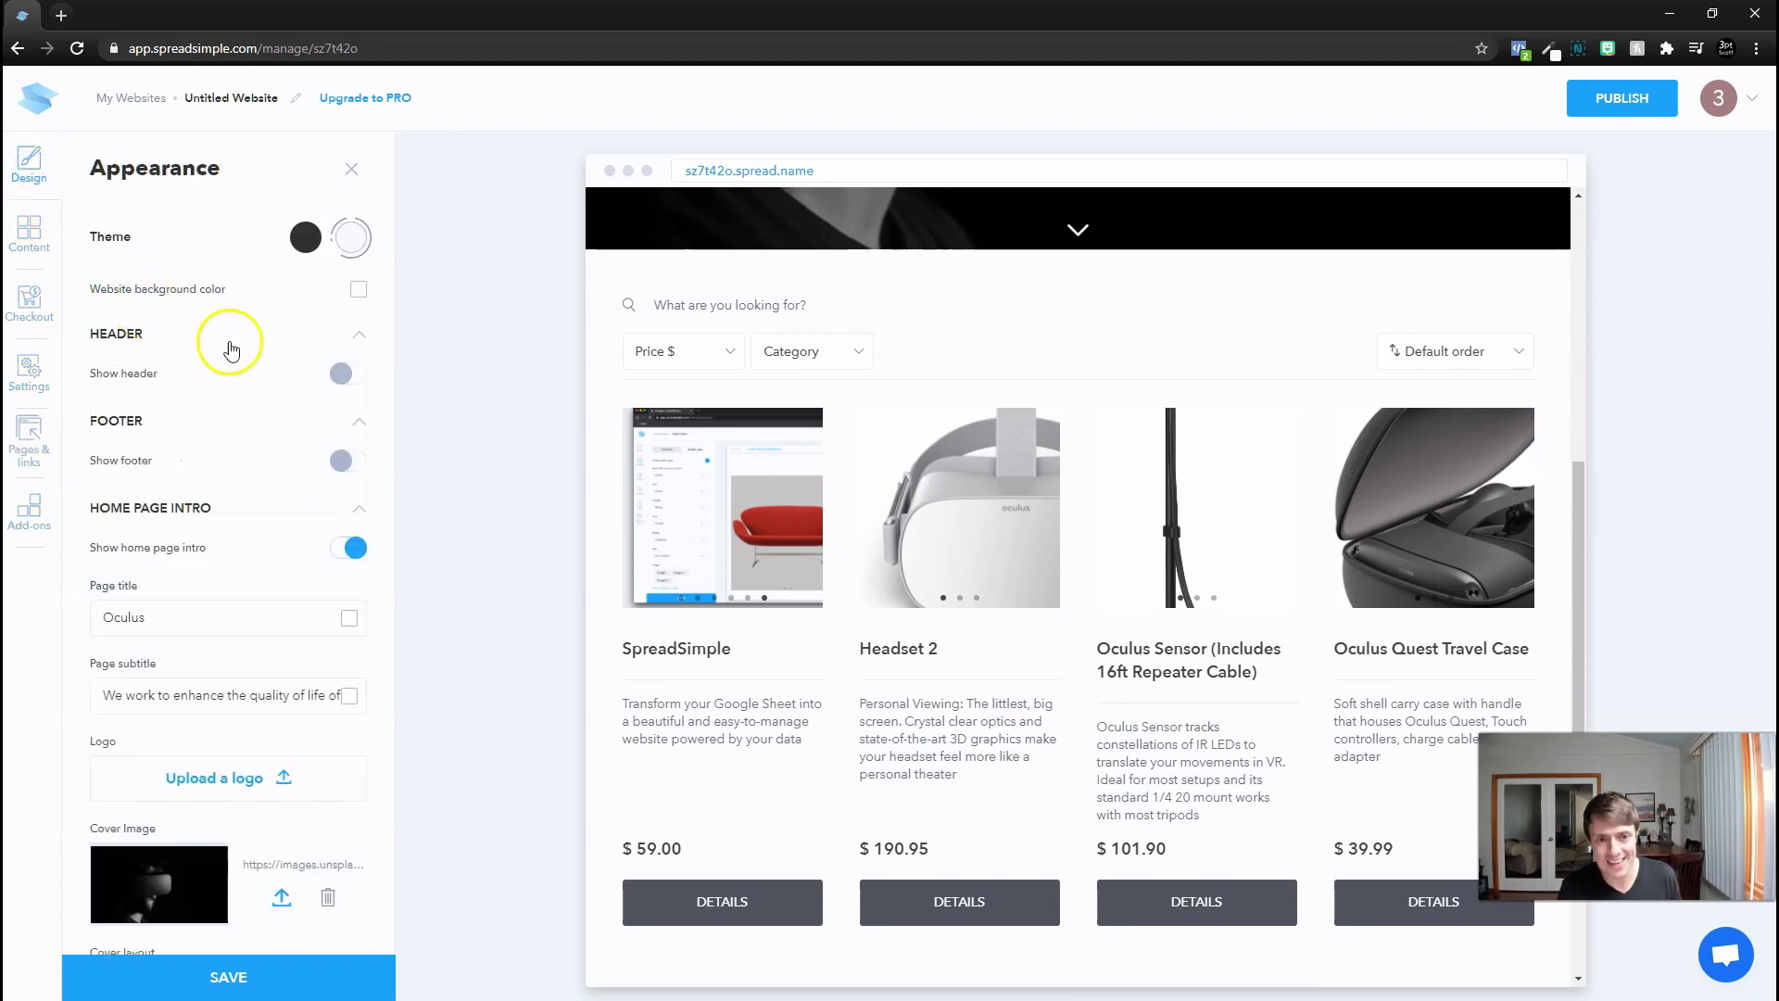
pyautogui.click(303, 241)
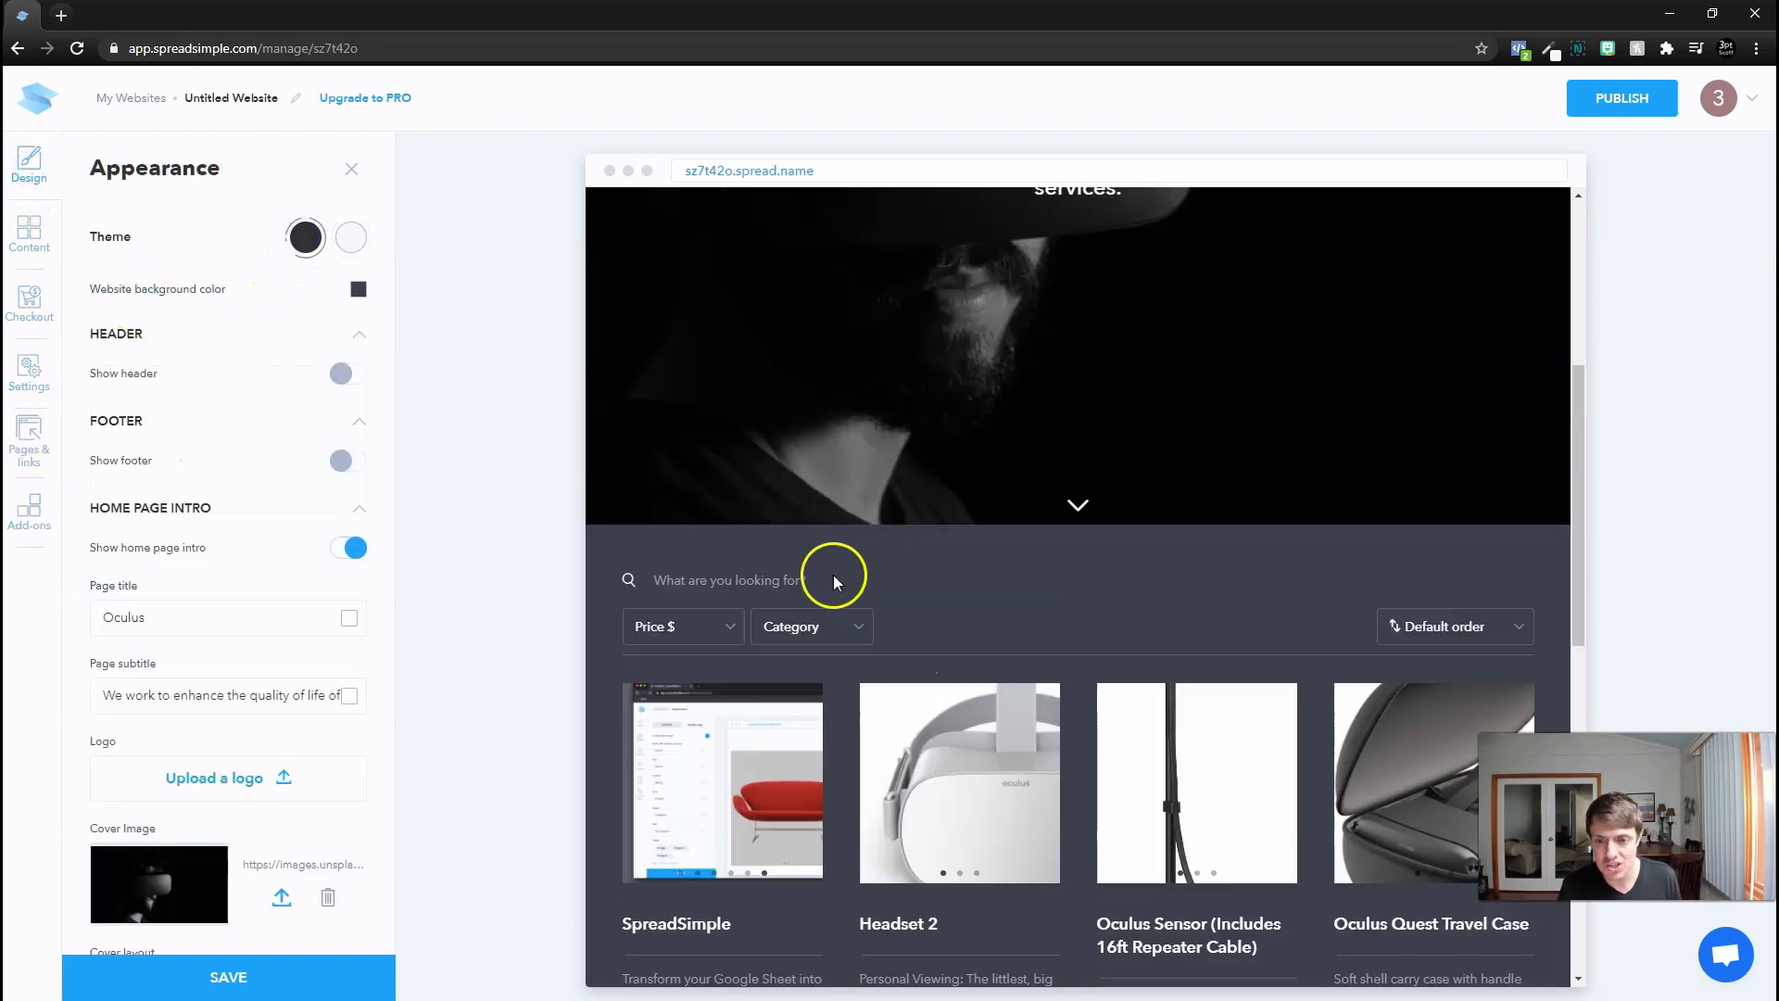
pyautogui.scroll(5, 834, 570)
pyautogui.click(357, 232)
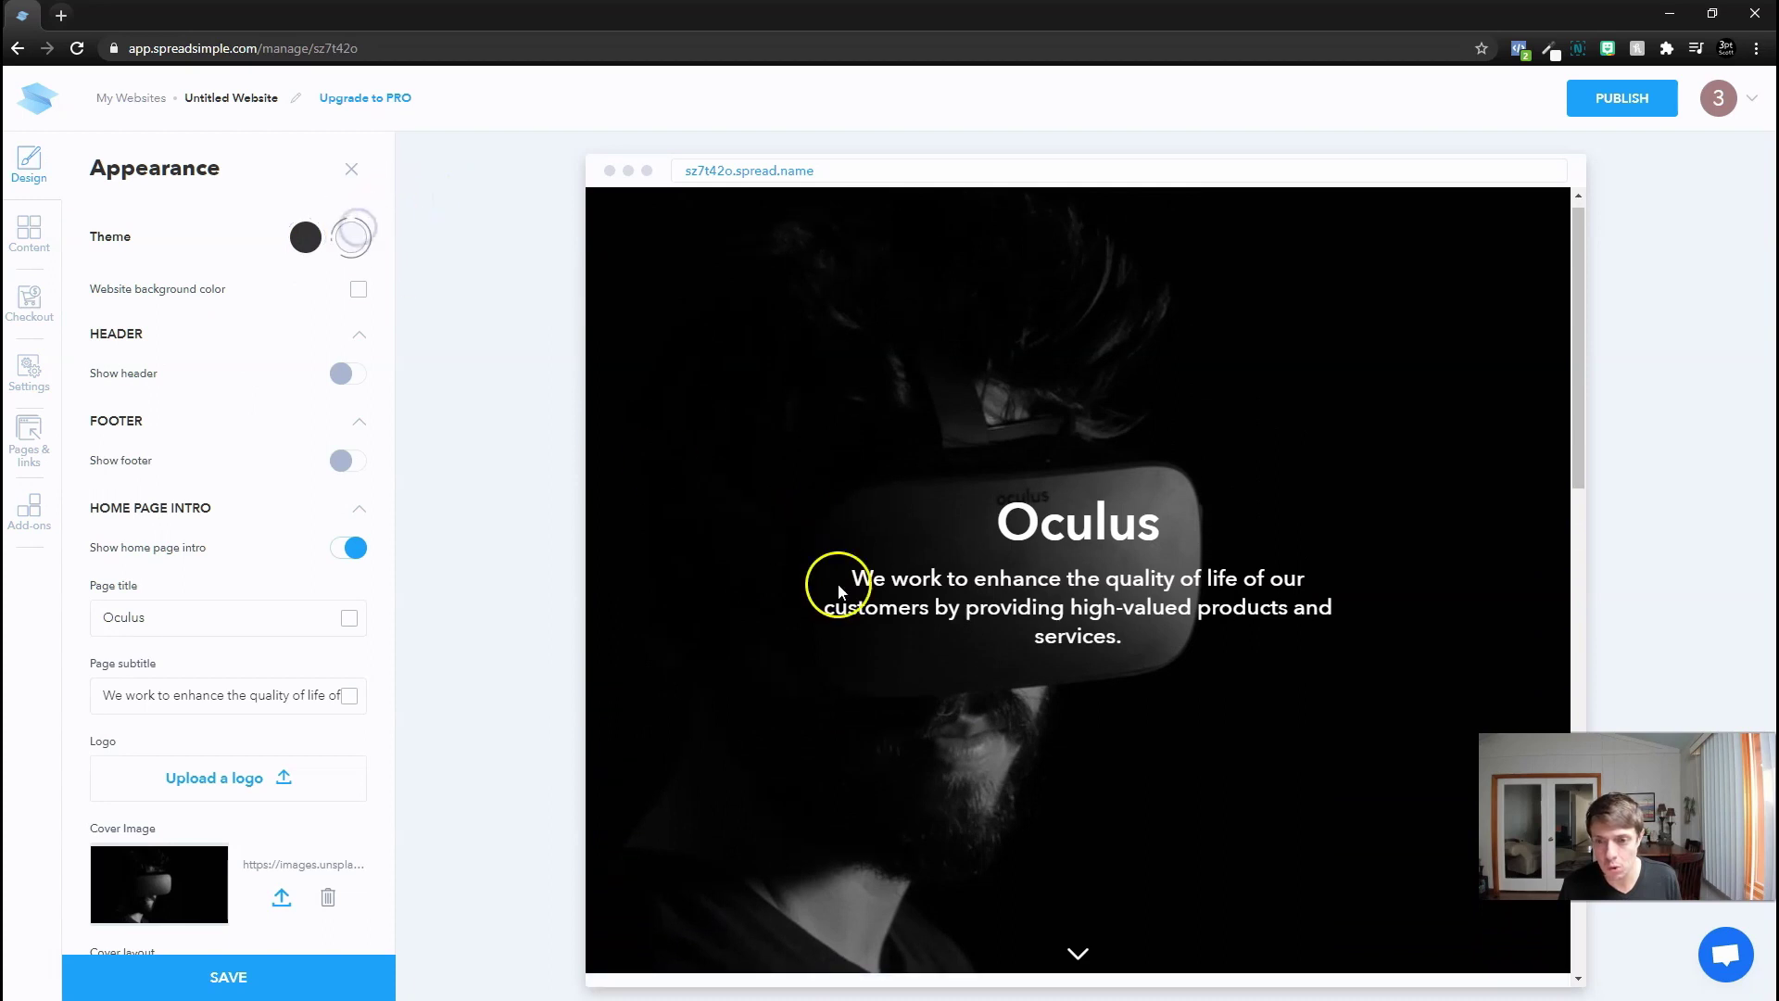
pyautogui.scroll(-5, 838, 585)
pyautogui.scroll(-1, 612, 431)
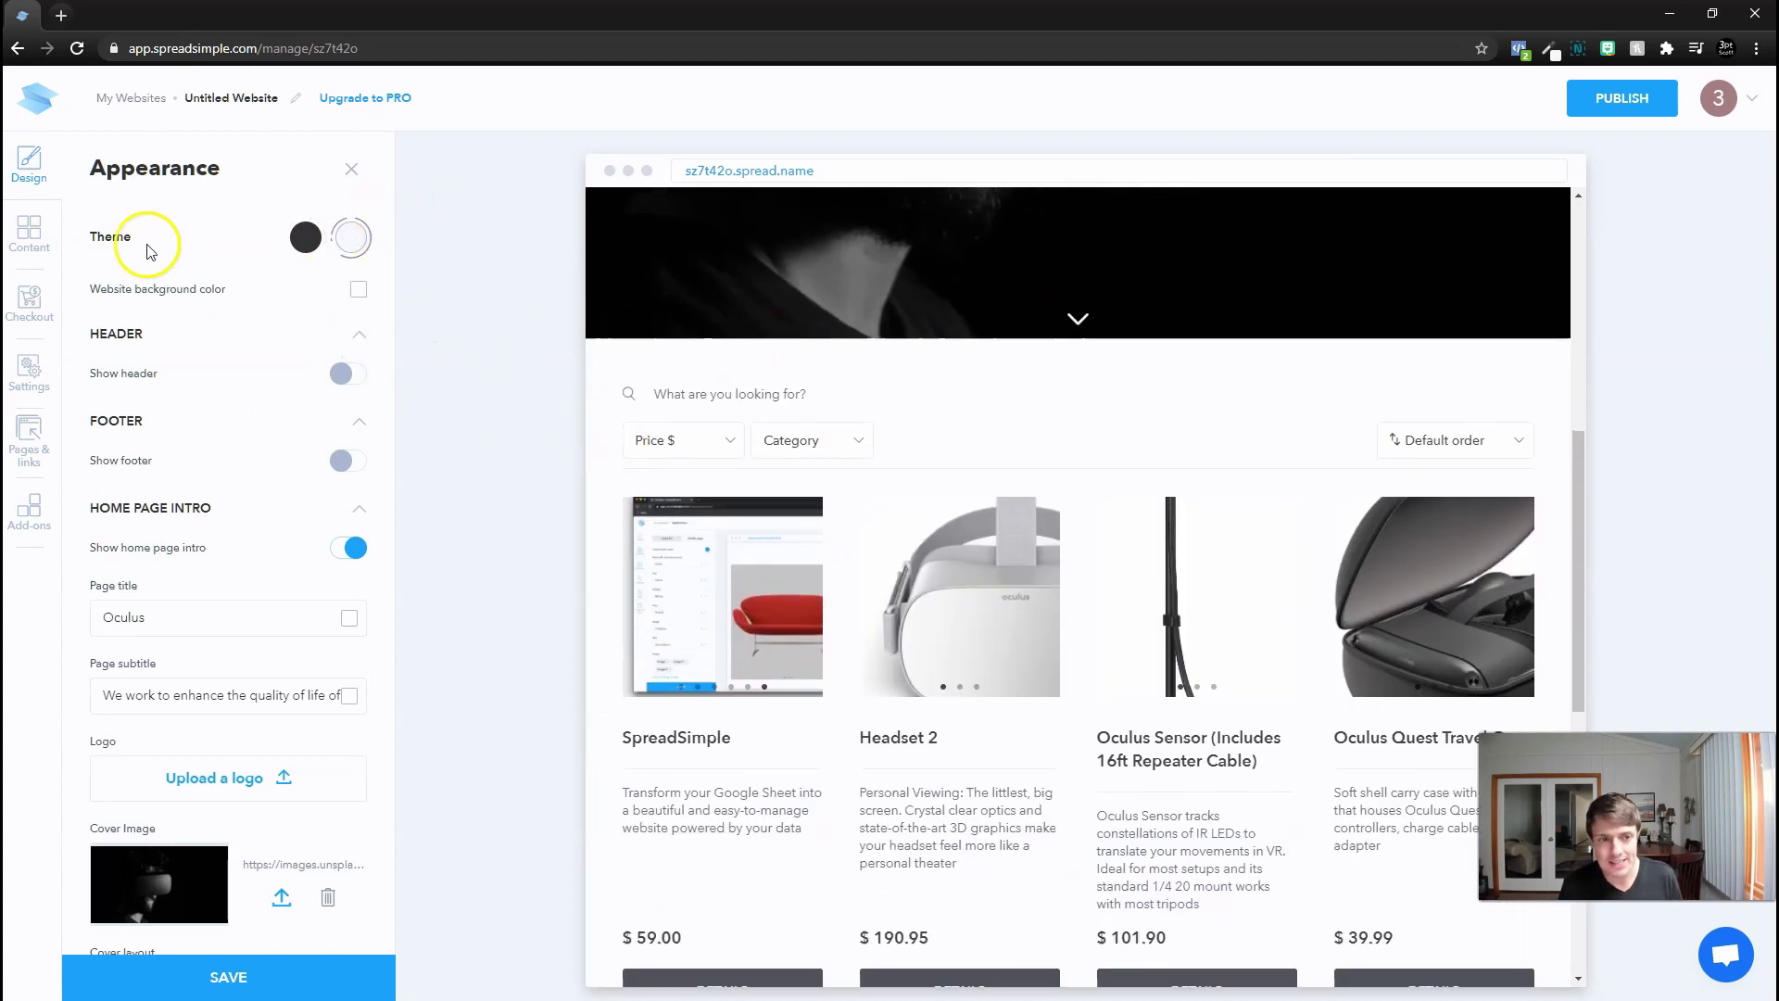
# Try a blue site background colour, then clear it back to white
pyautogui.click(357, 294)
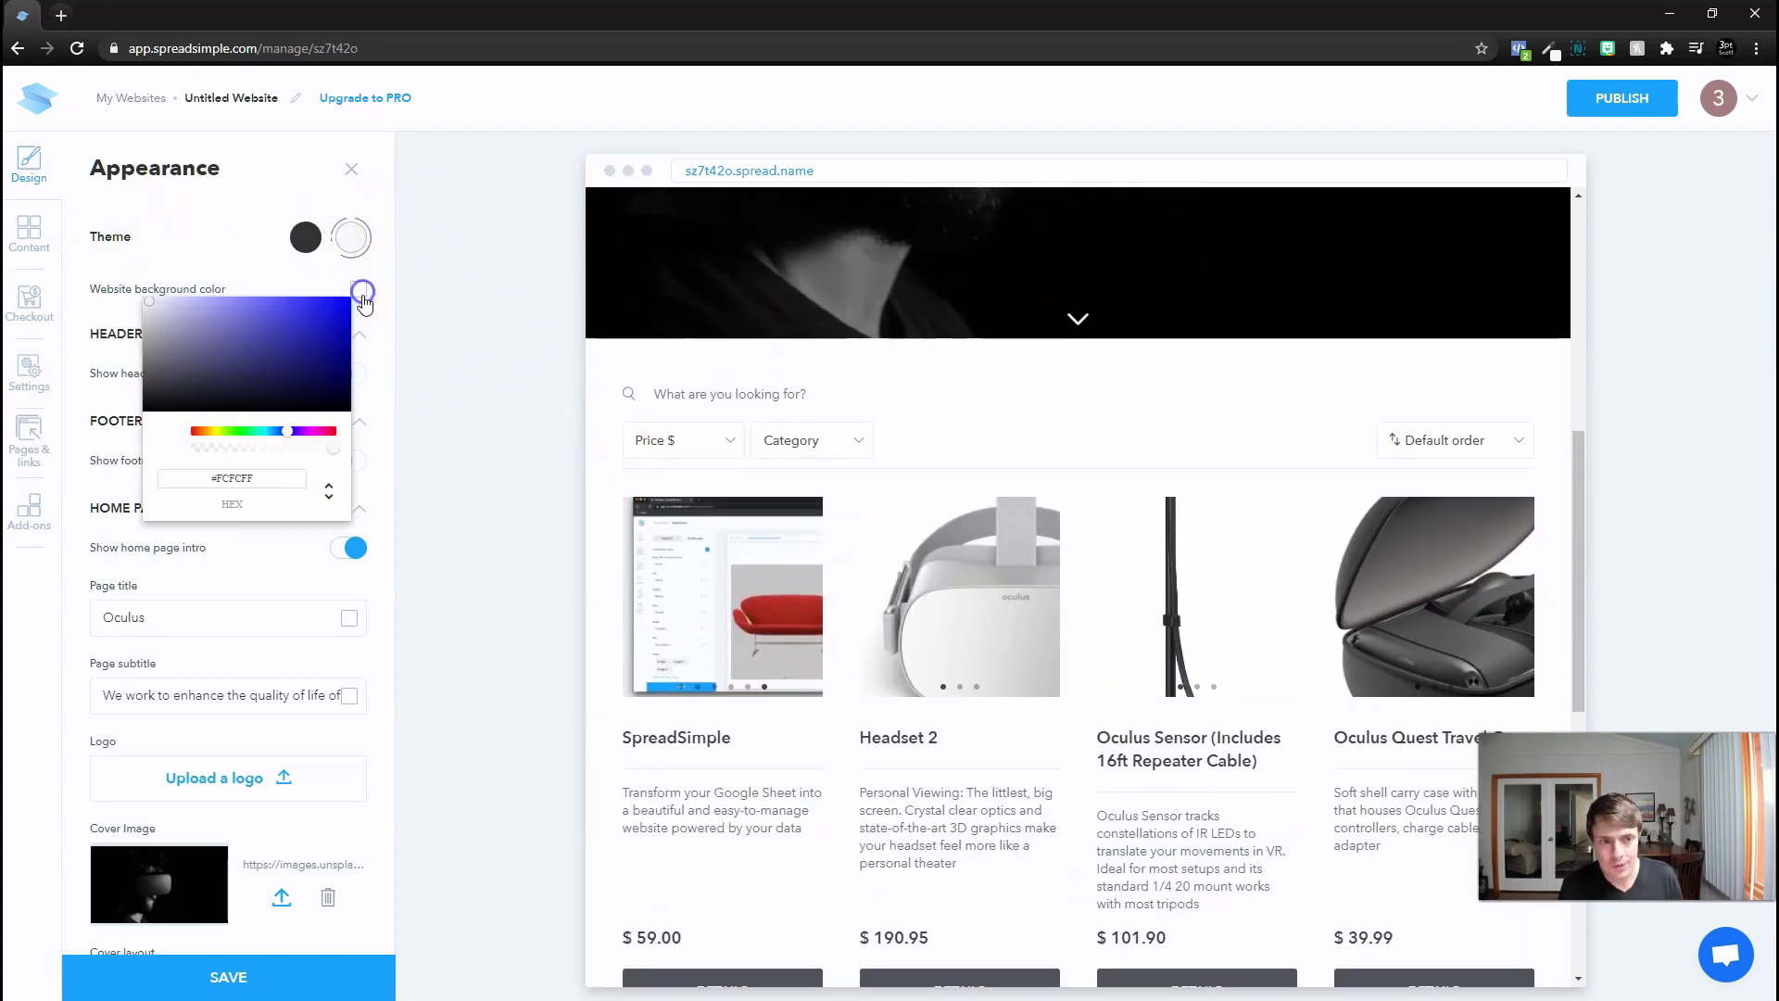
pyautogui.click(278, 368)
pyautogui.click(473, 230)
pyautogui.scroll(-5, 803, 556)
pyautogui.scroll(-5, 768, 673)
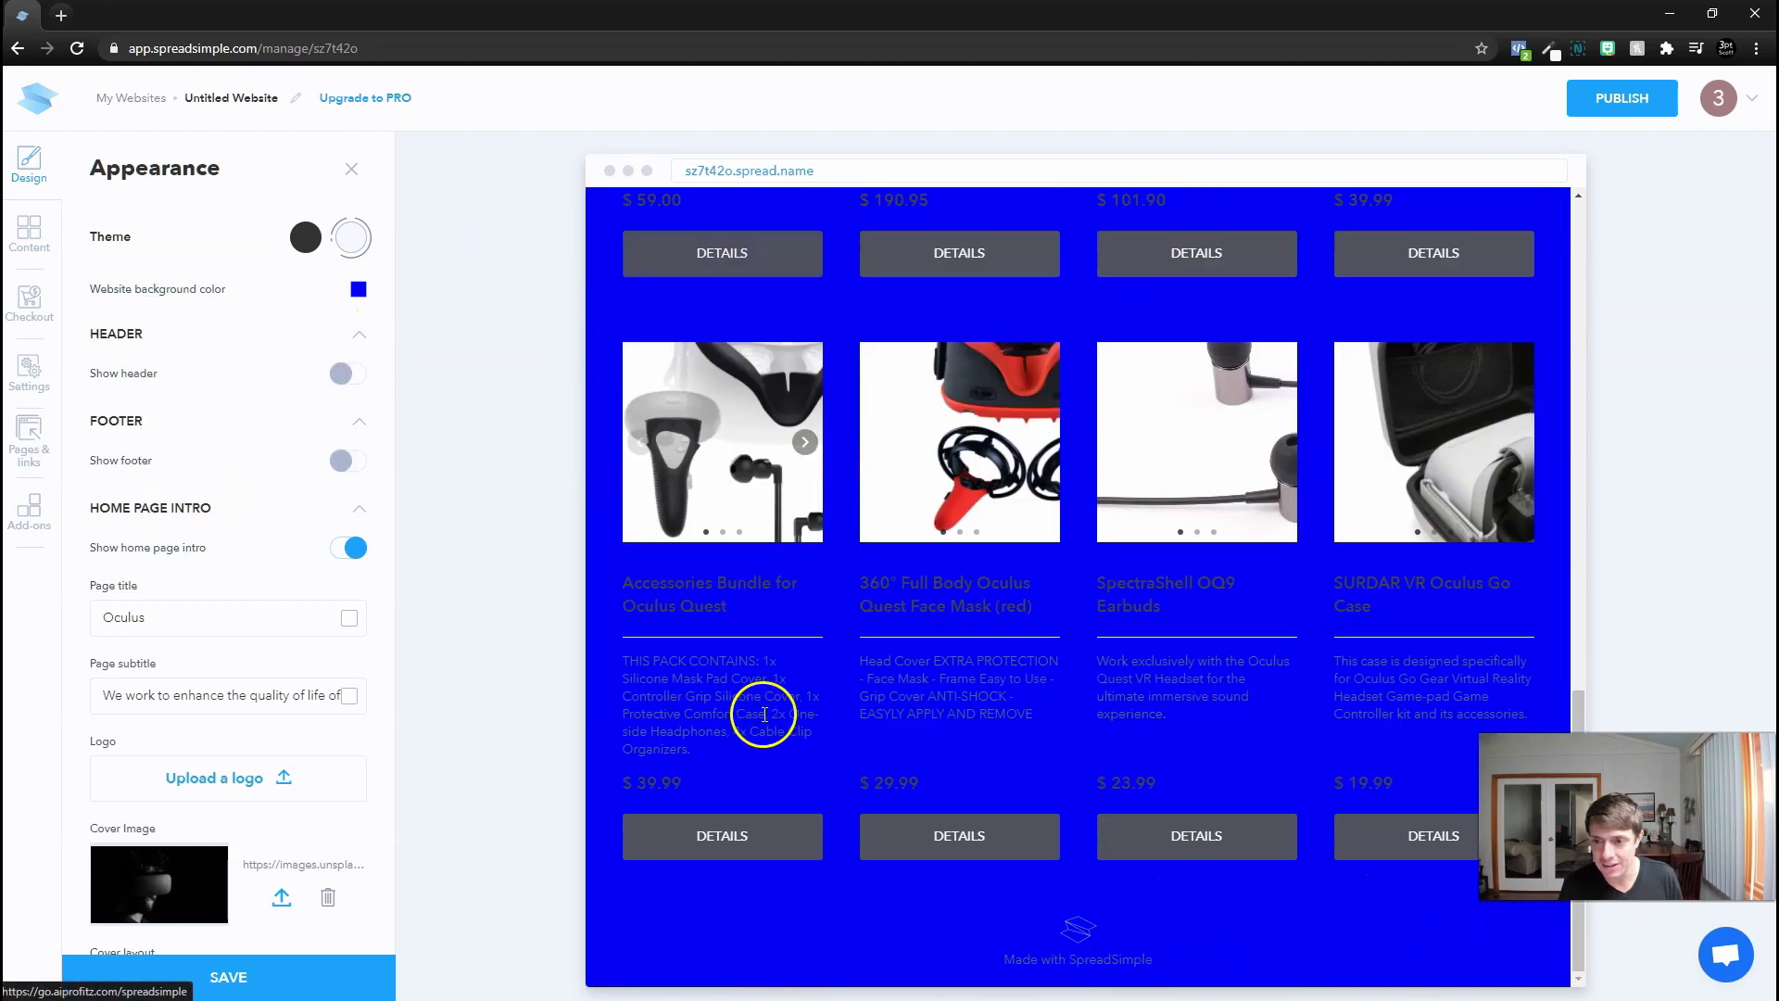
pyautogui.click(356, 293)
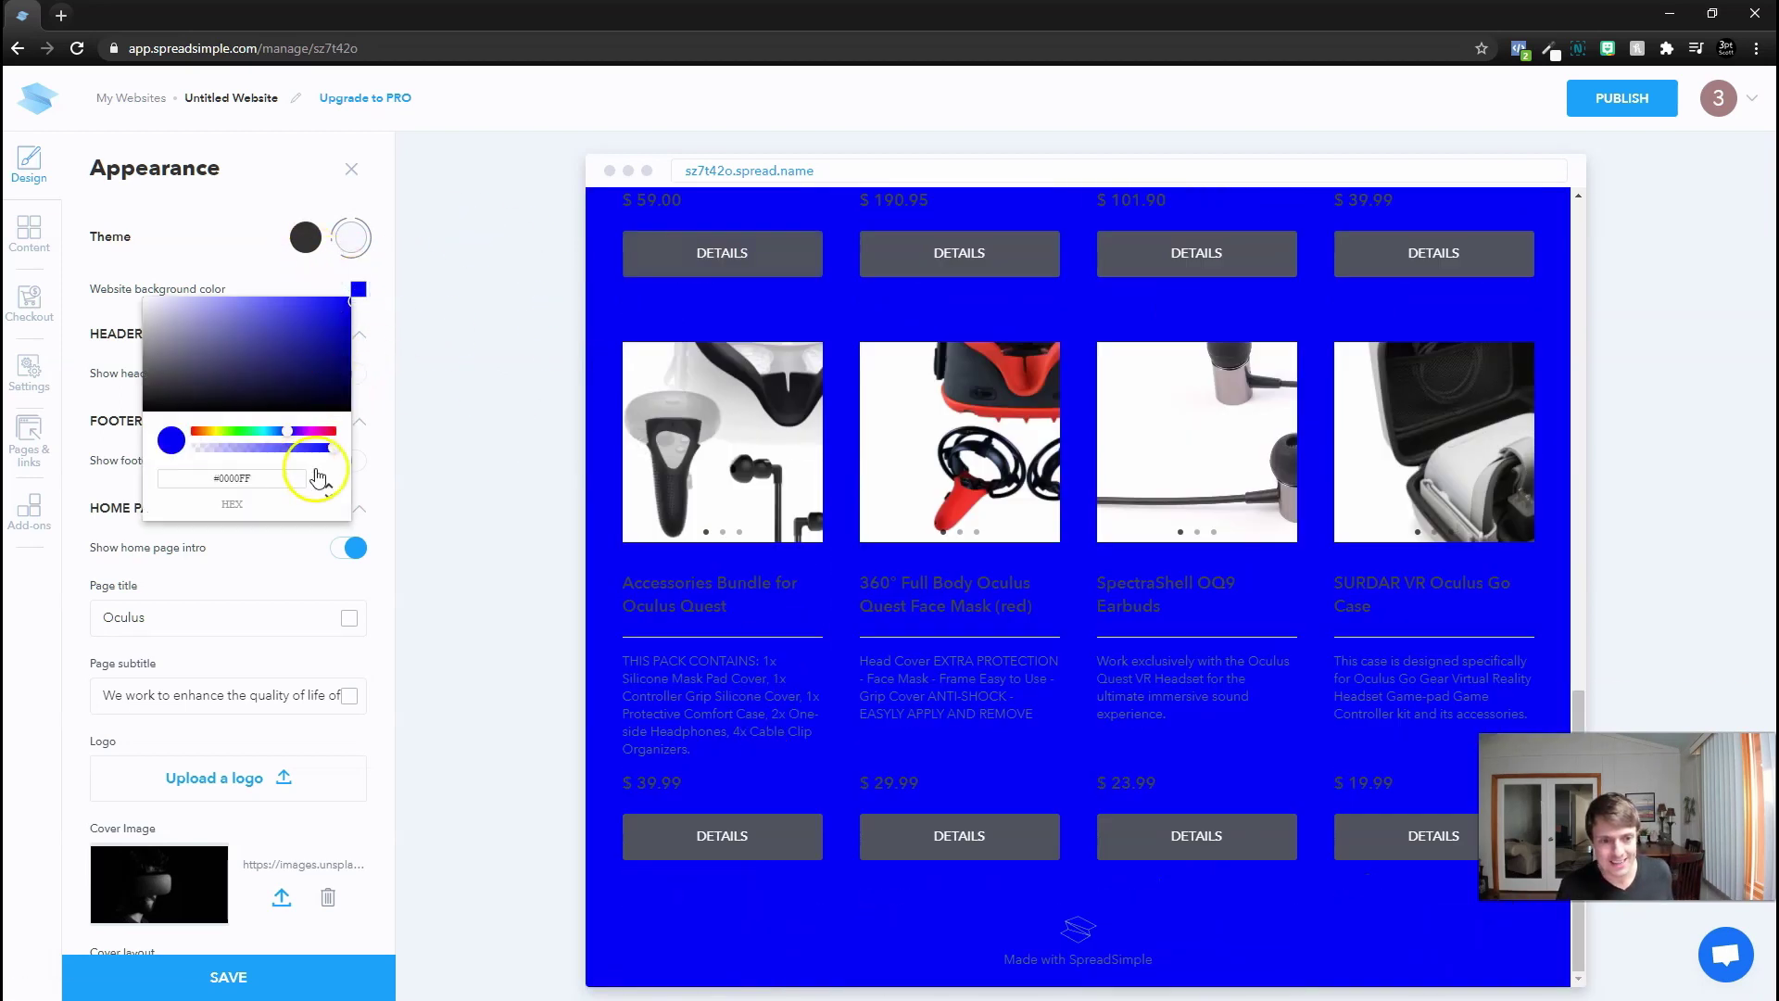
pyautogui.click(503, 333)
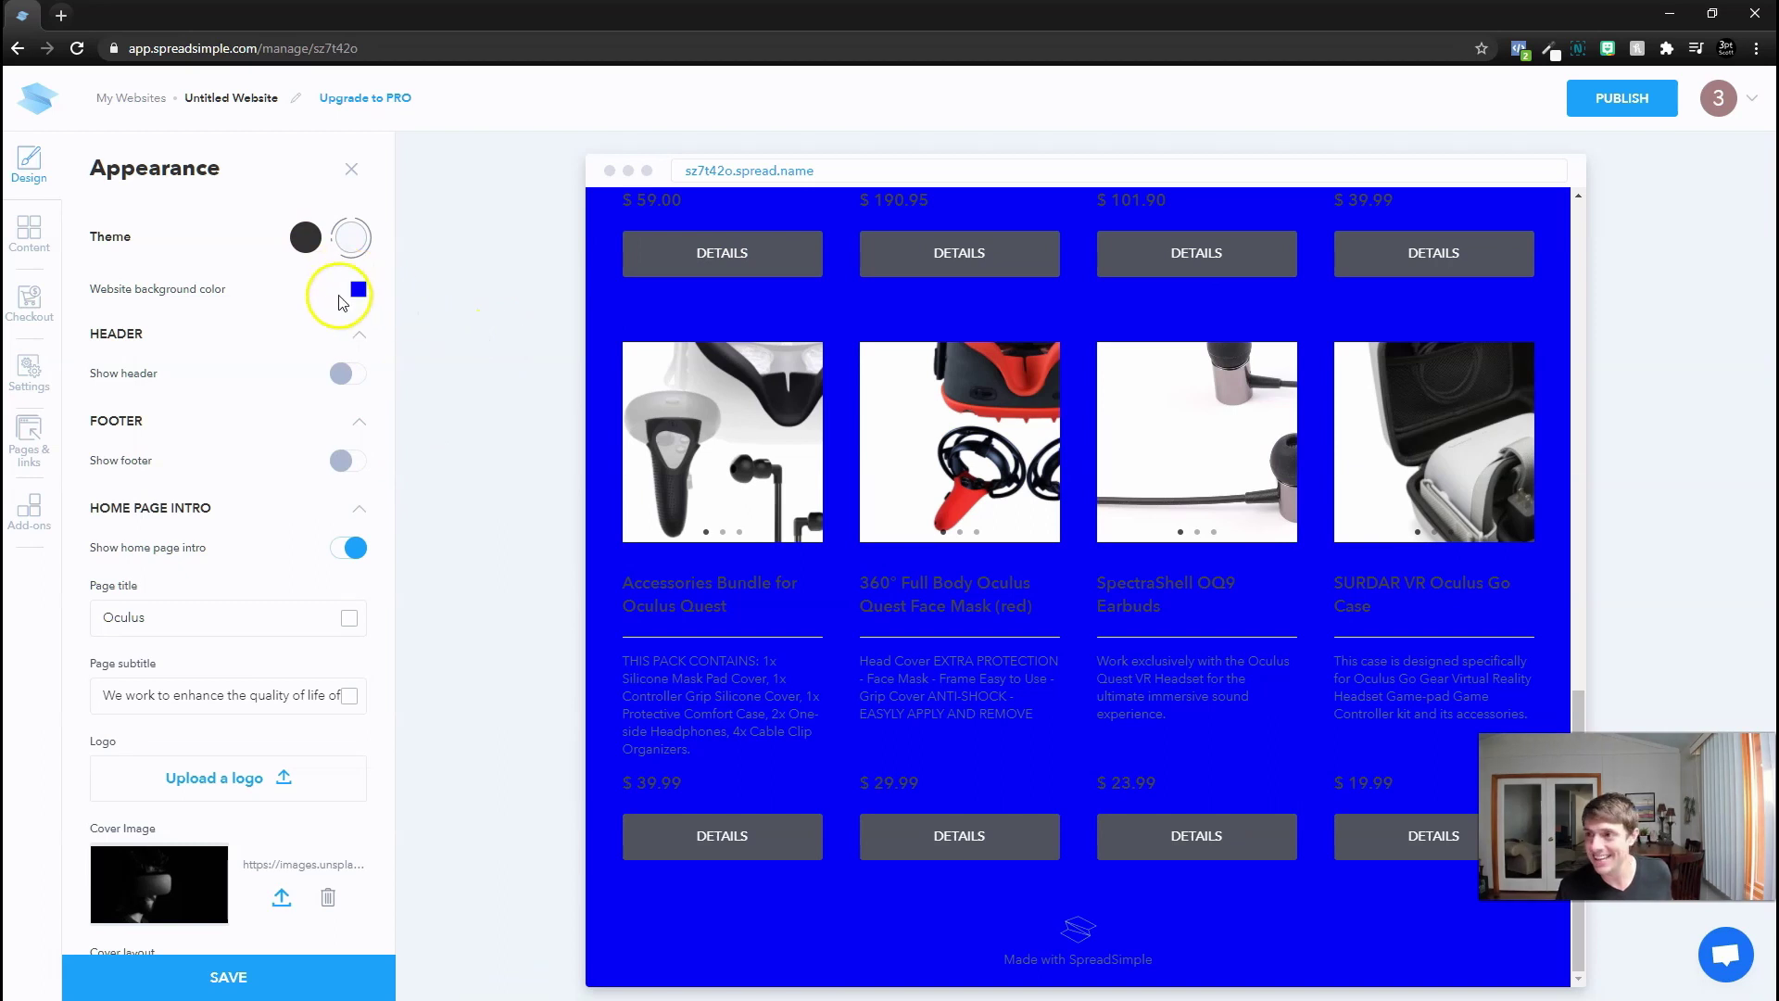
pyautogui.click(357, 295)
pyautogui.click(252, 383)
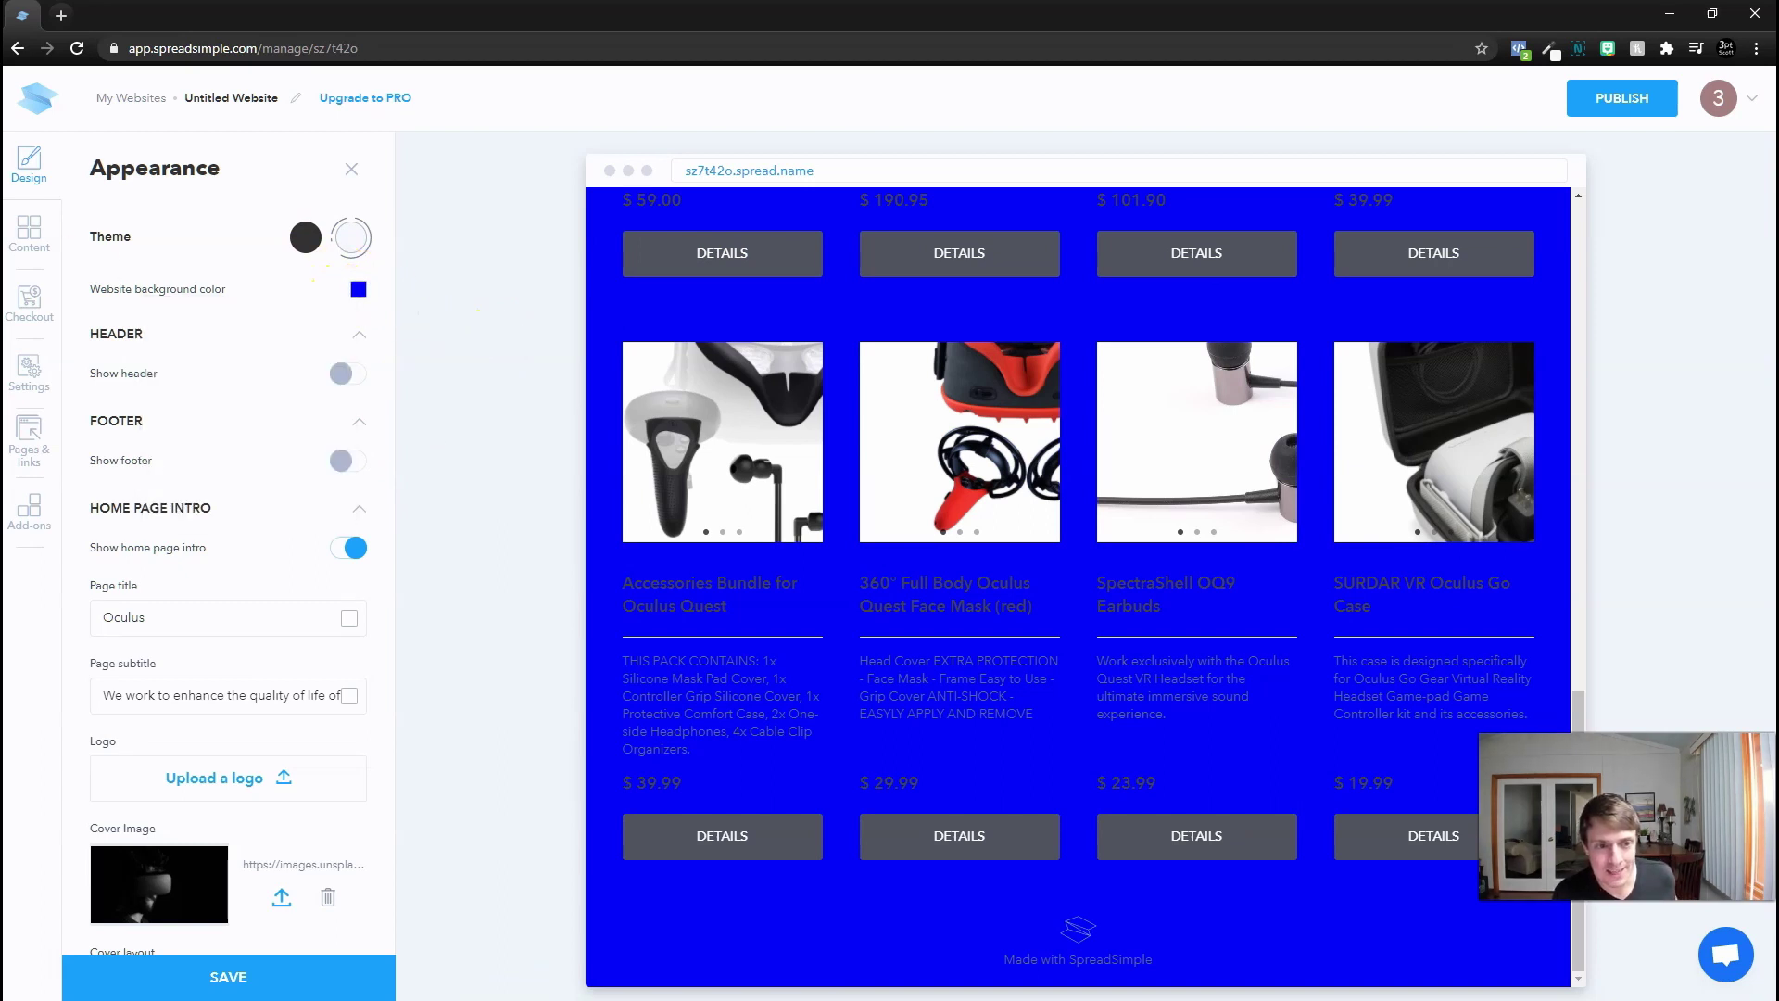
pyautogui.click(562, 265)
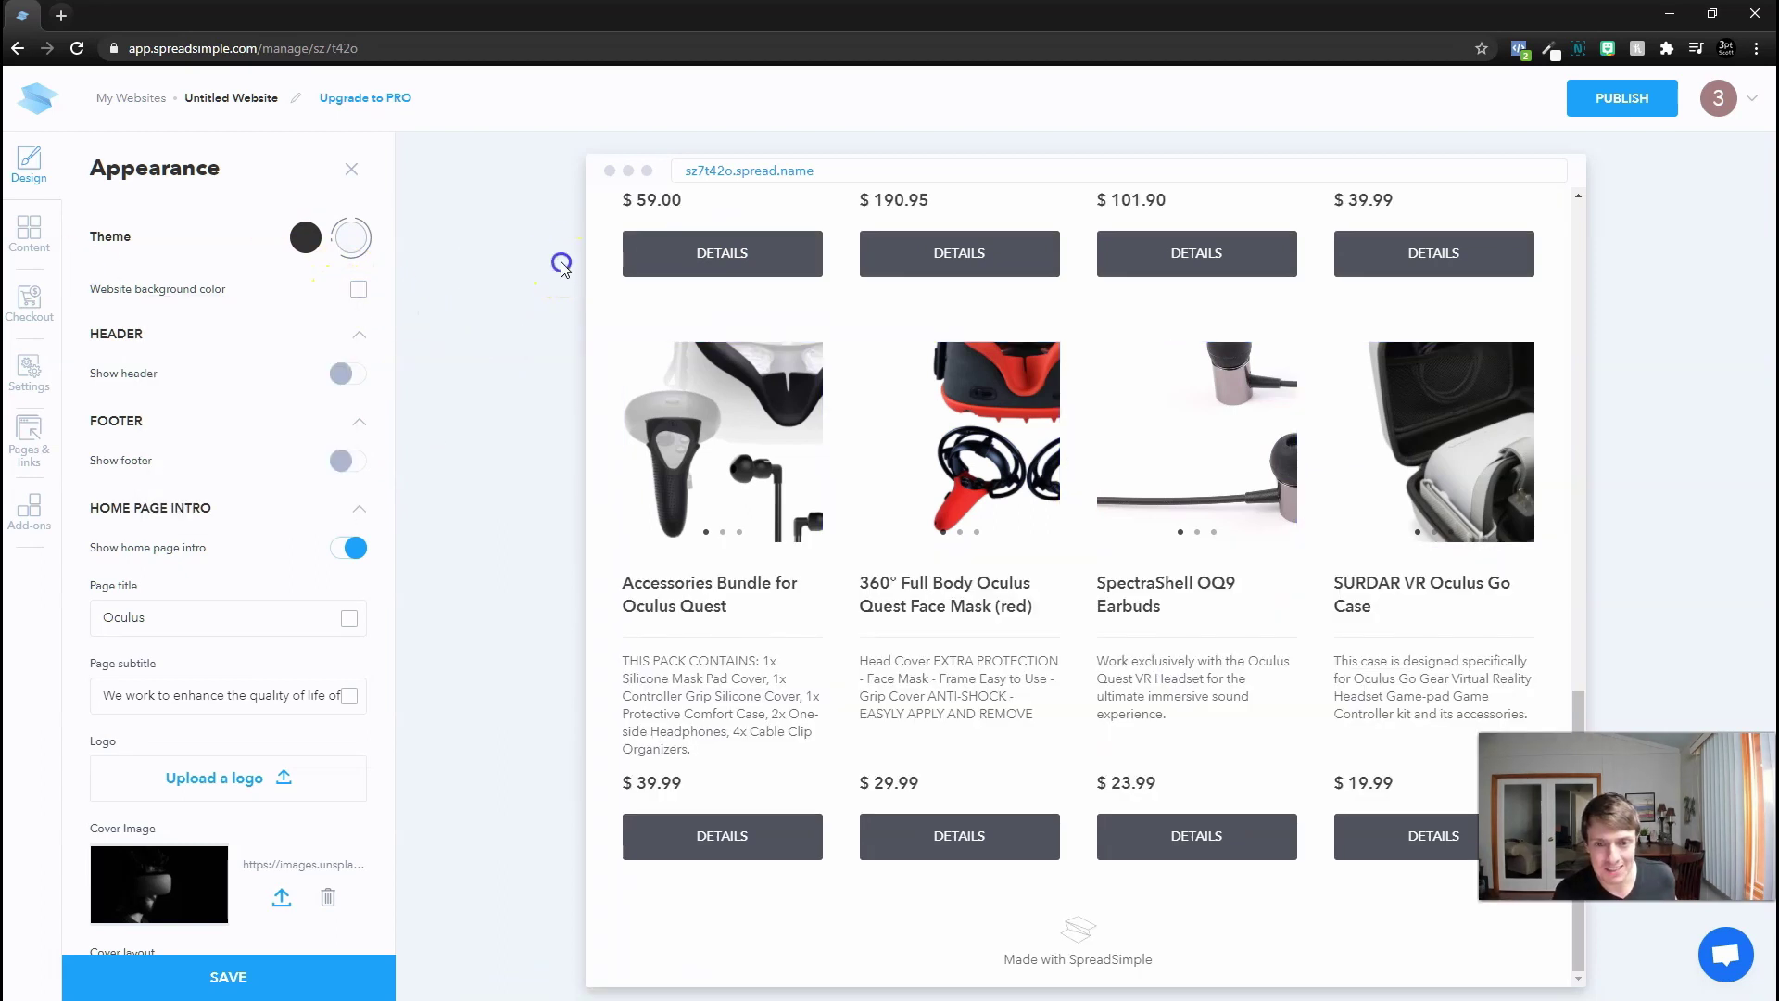
# Toggle the site header on and off, leaving it turned off
pyautogui.click(339, 377)
pyautogui.scroll(10, 762, 483)
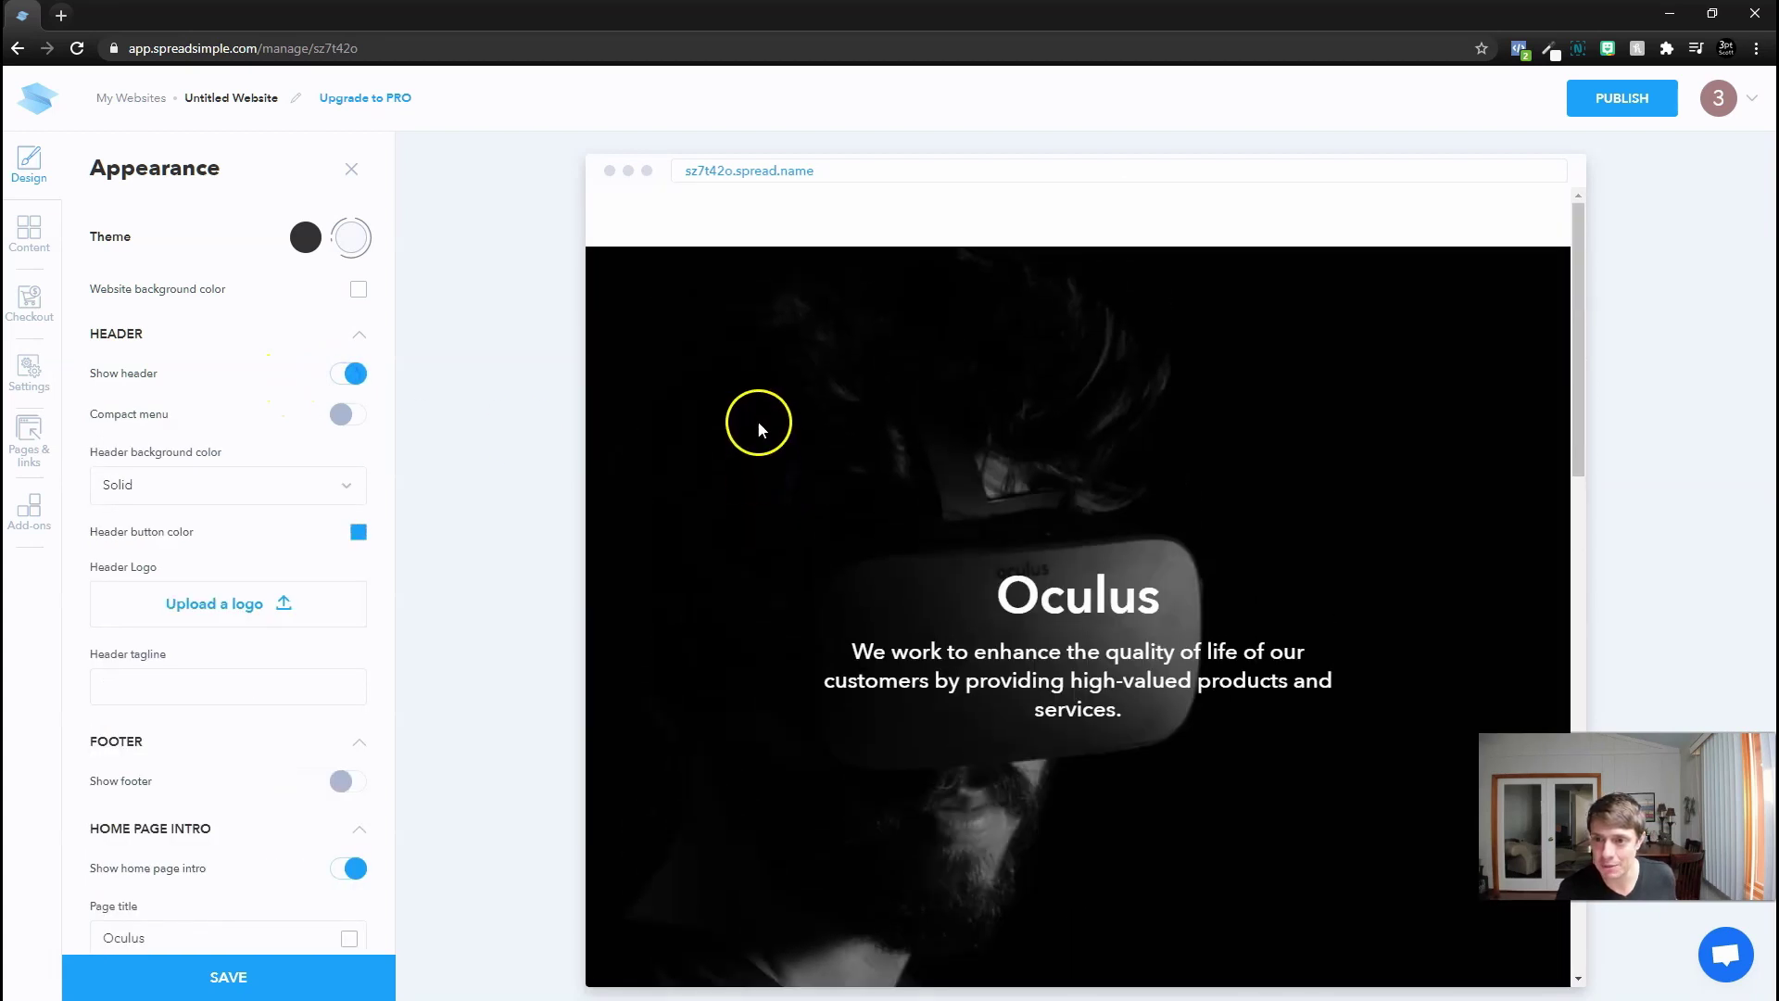
pyautogui.click(347, 372)
pyautogui.click(339, 373)
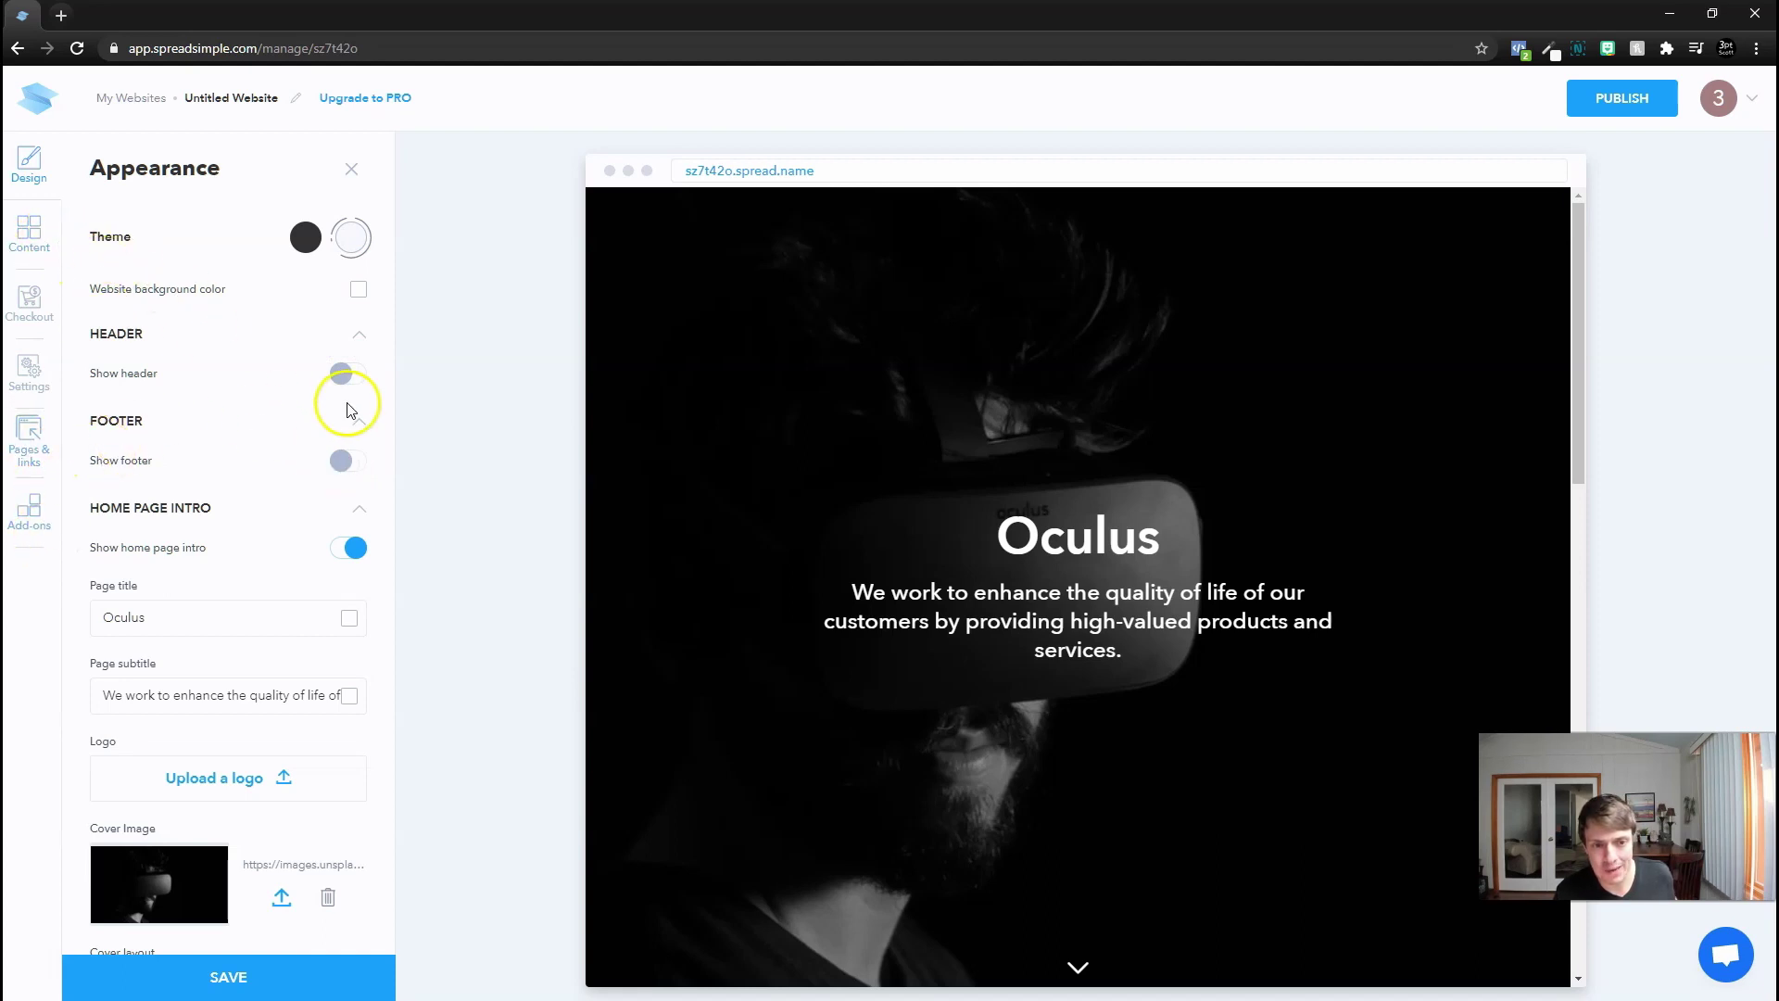
pyautogui.scroll(-2, 151, 384)
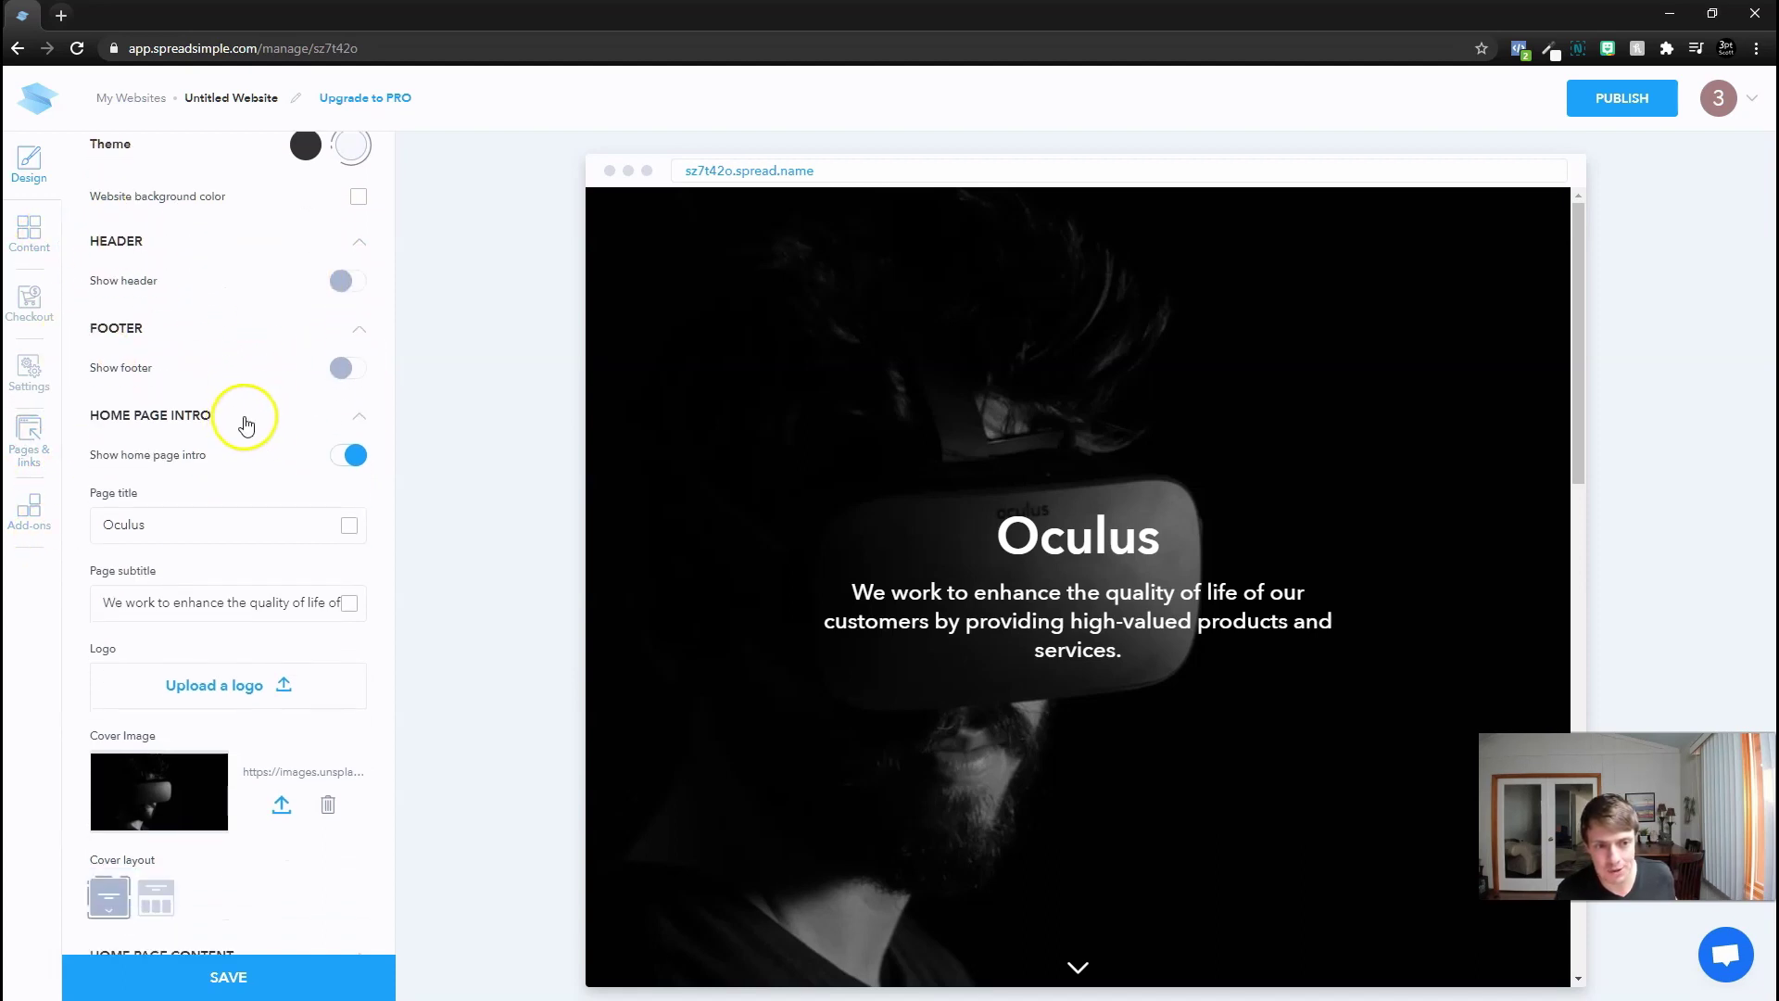
# Turn on the footer, write 'Privacy Policy | Affiliate Disclosure | Terms of Service' and link Privacy Policy to its pasted URL
pyautogui.click(355, 367)
pyautogui.scroll(-10, 921, 538)
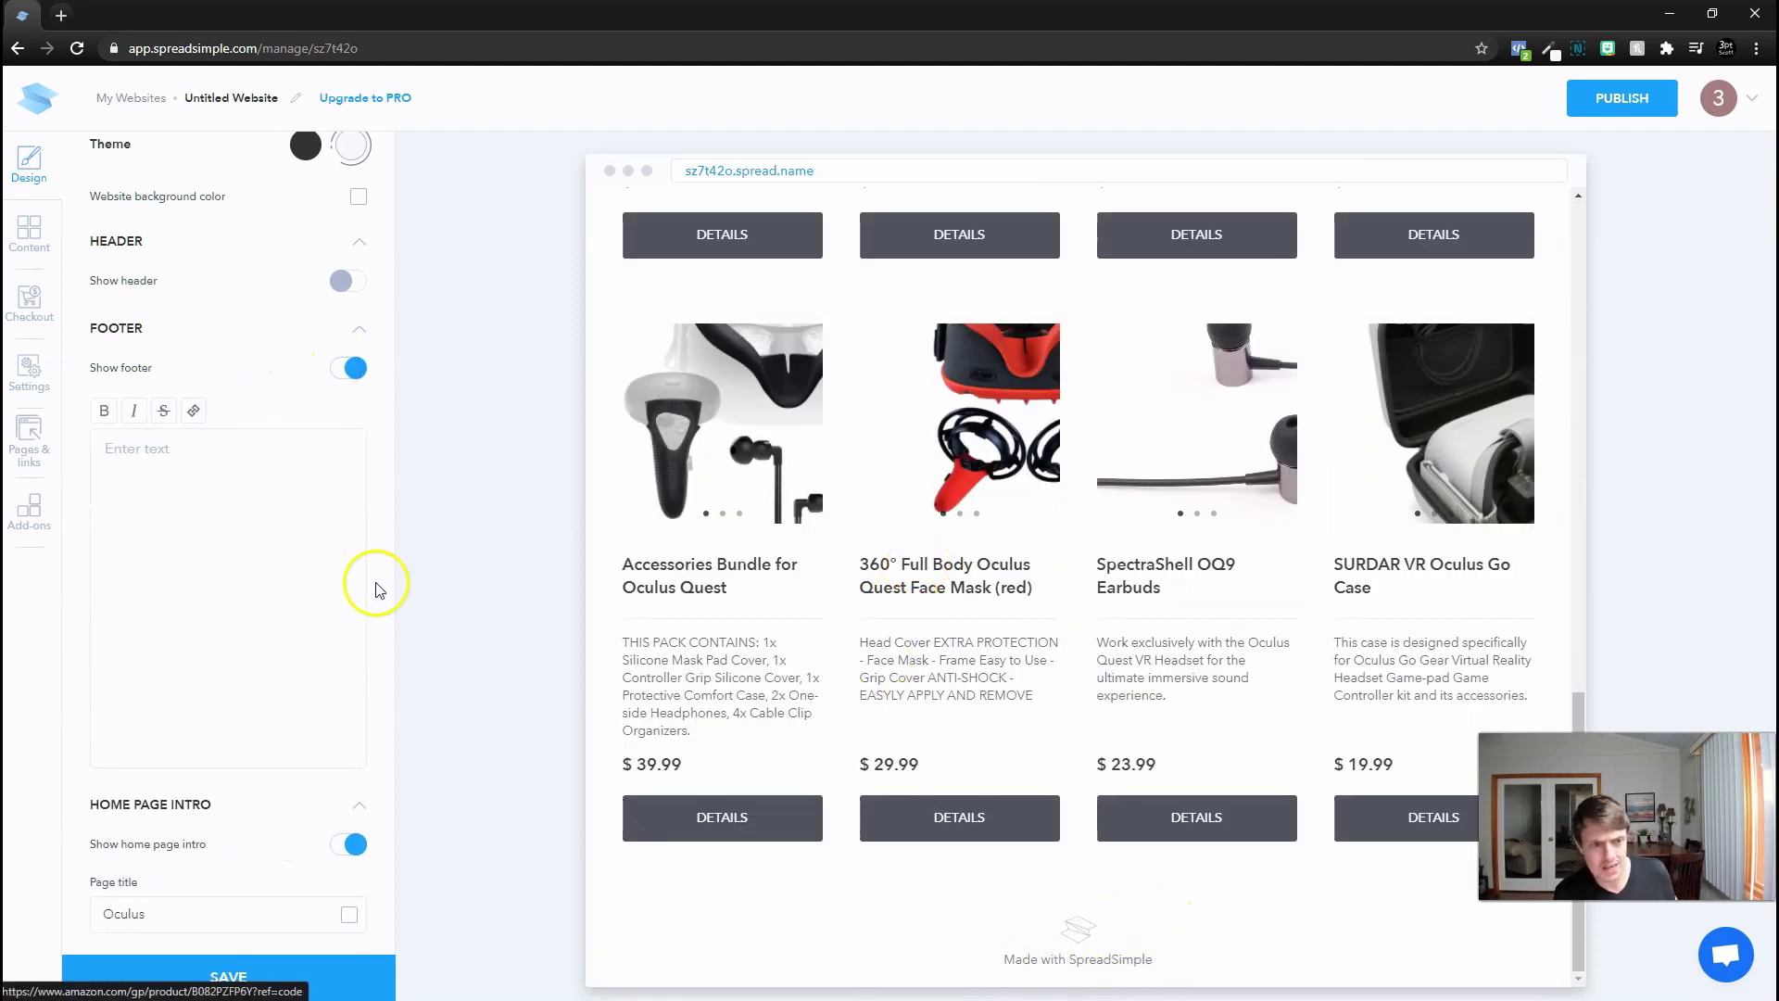
pyautogui.scroll(-3, 372, 746)
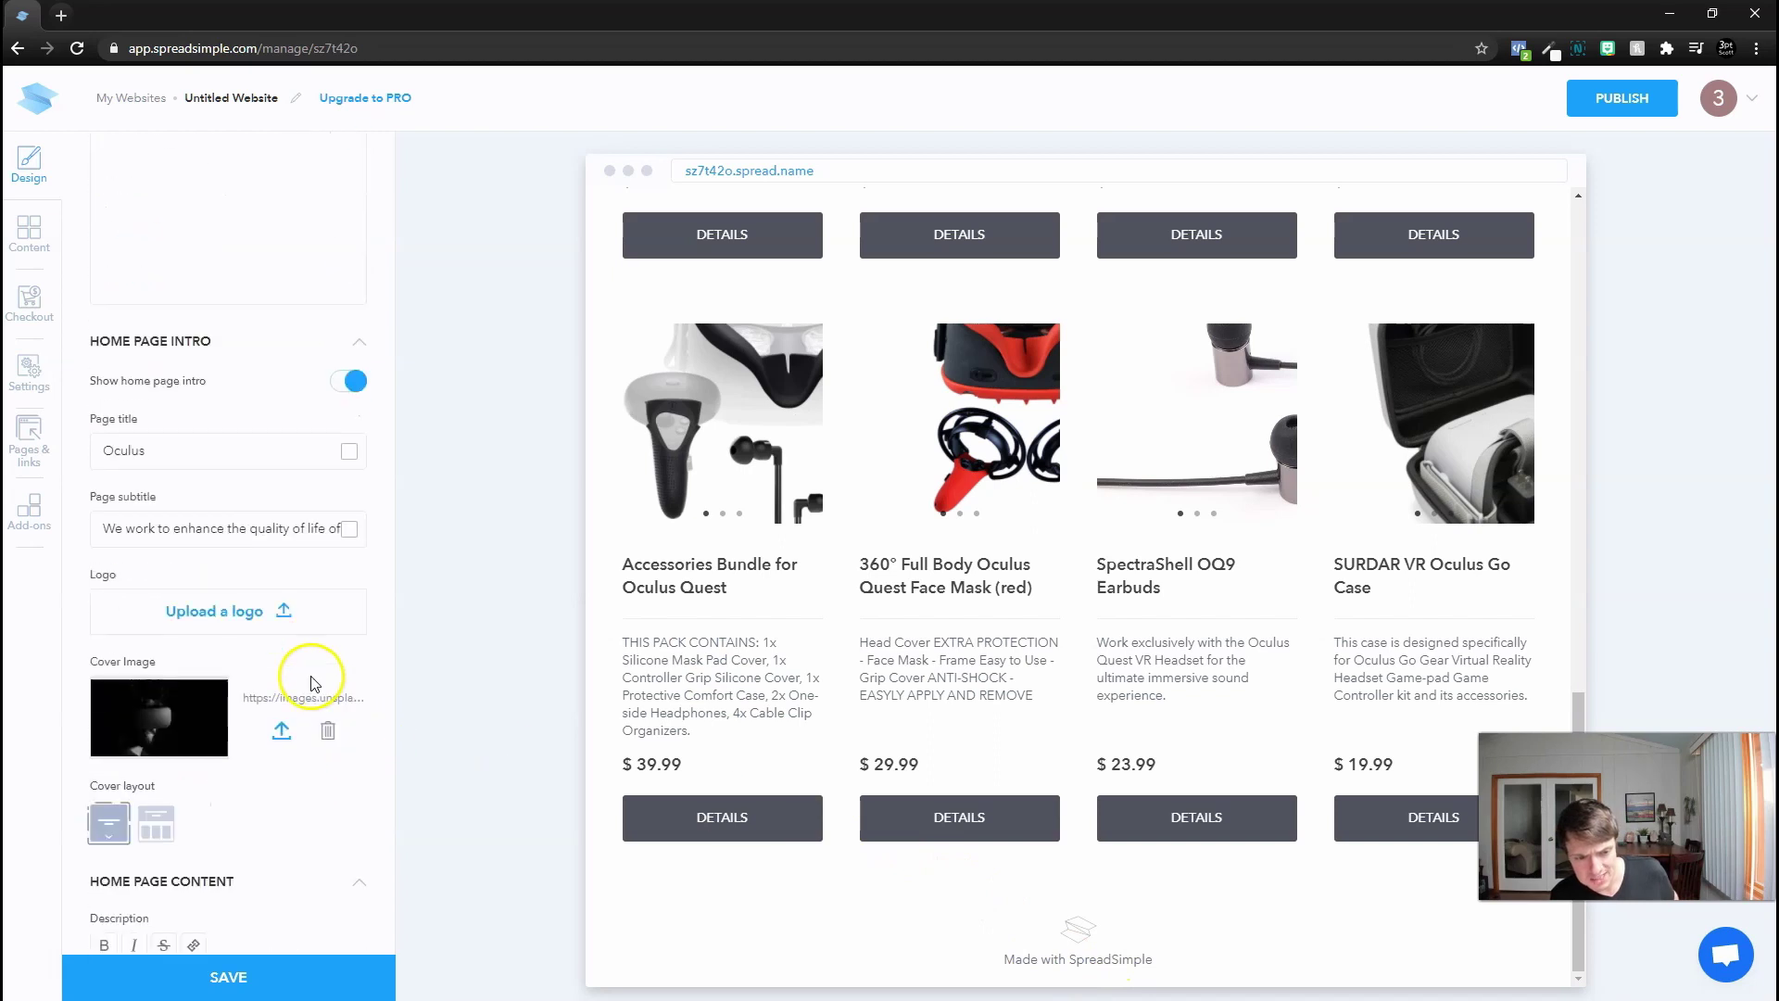
pyautogui.scroll(-4, 295, 688)
pyautogui.scroll(-4, 295, 688)
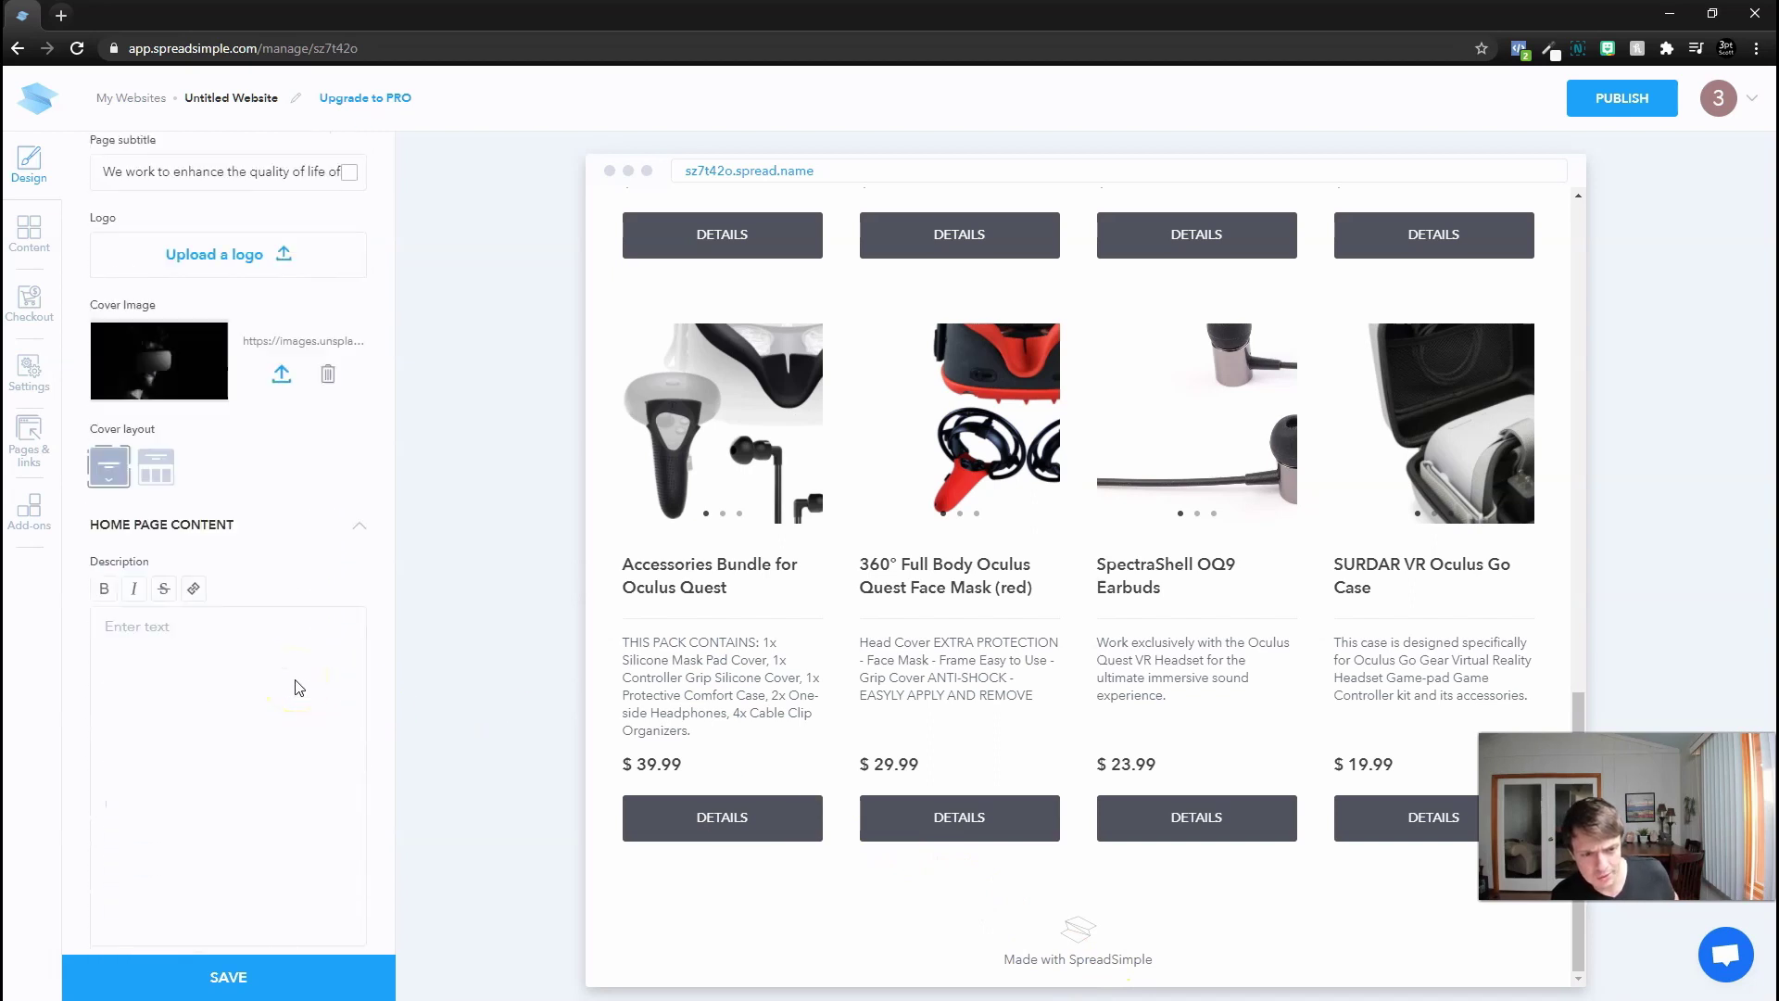
pyautogui.scroll(-3, 295, 688)
pyautogui.scroll(10, 294, 683)
pyautogui.click(355, 460)
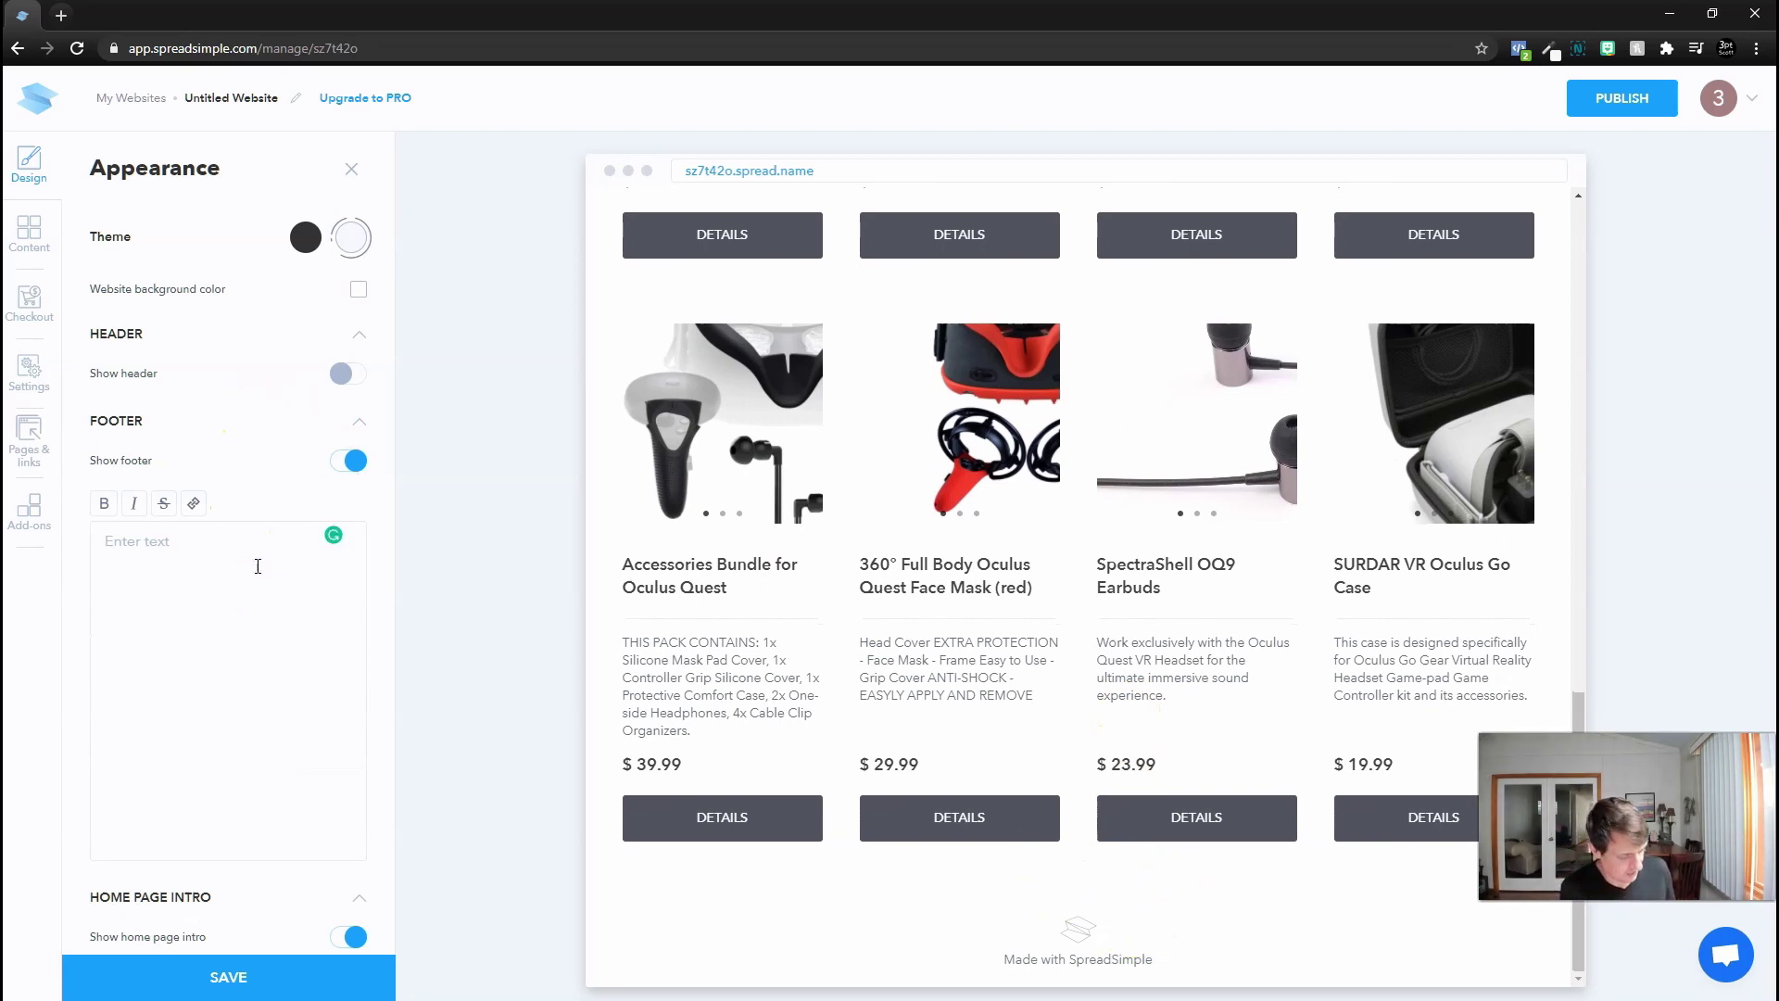
pyautogui.write('Privacy Policy')
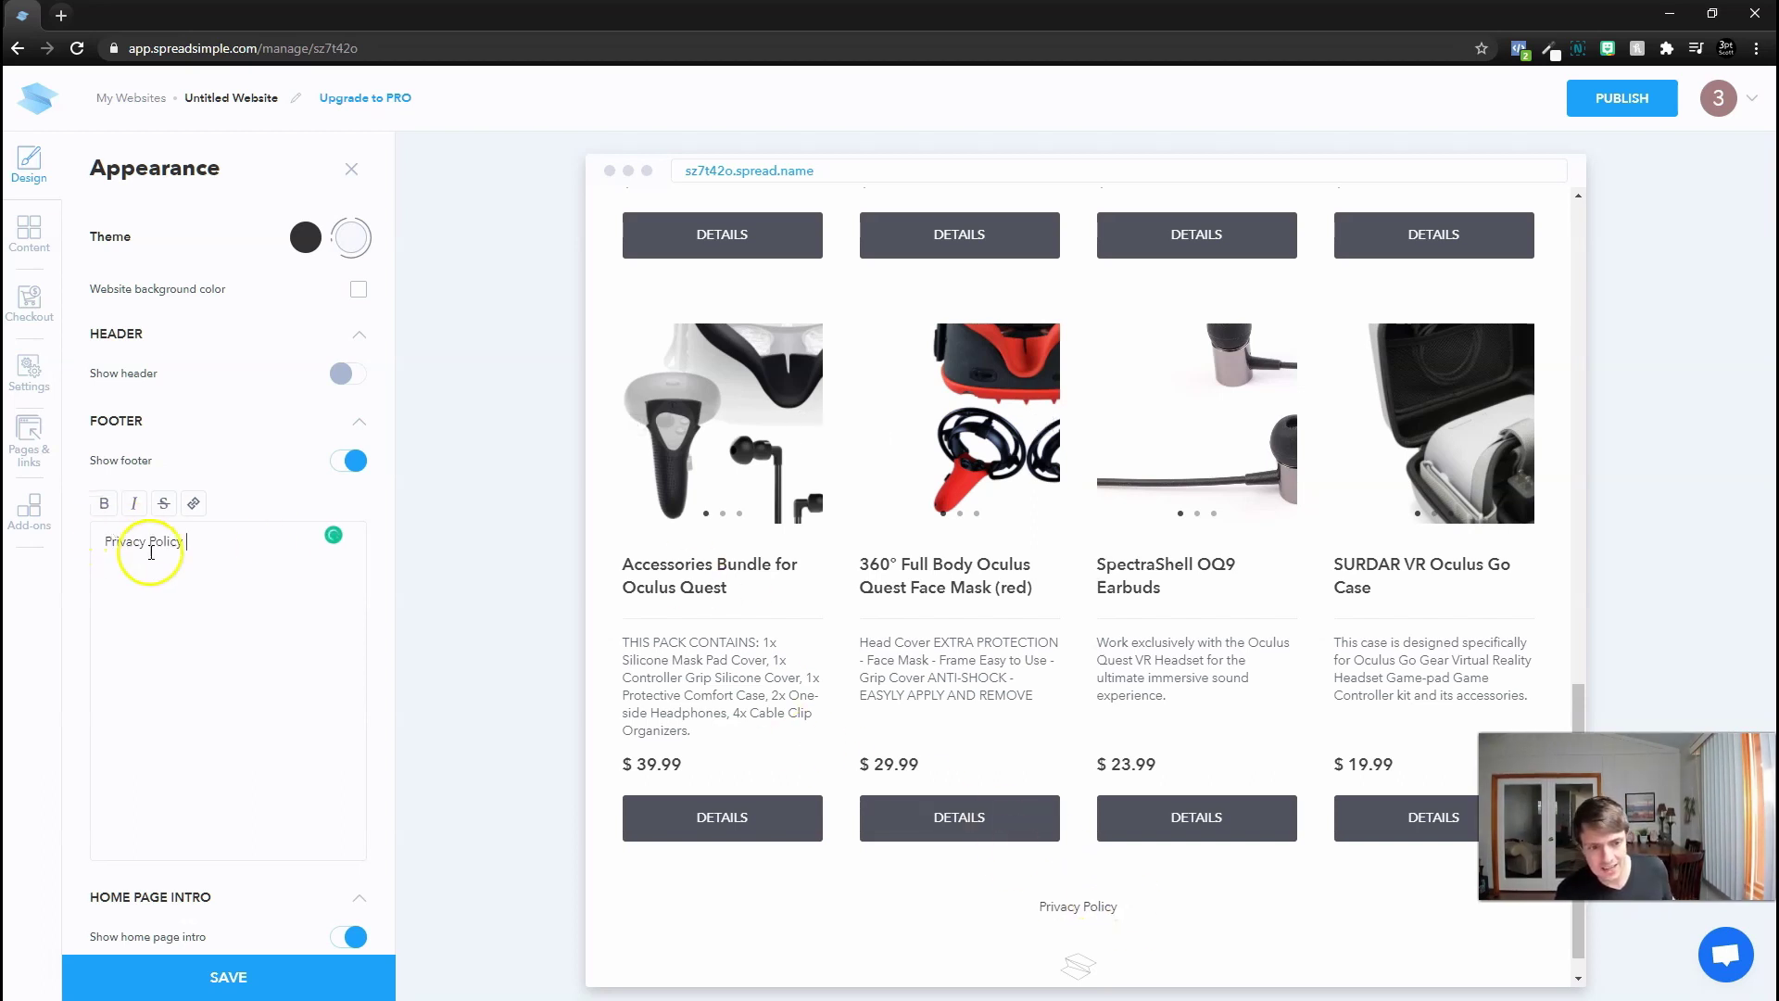
pyautogui.moveTo(181, 540); pyautogui.dragTo(105, 541)
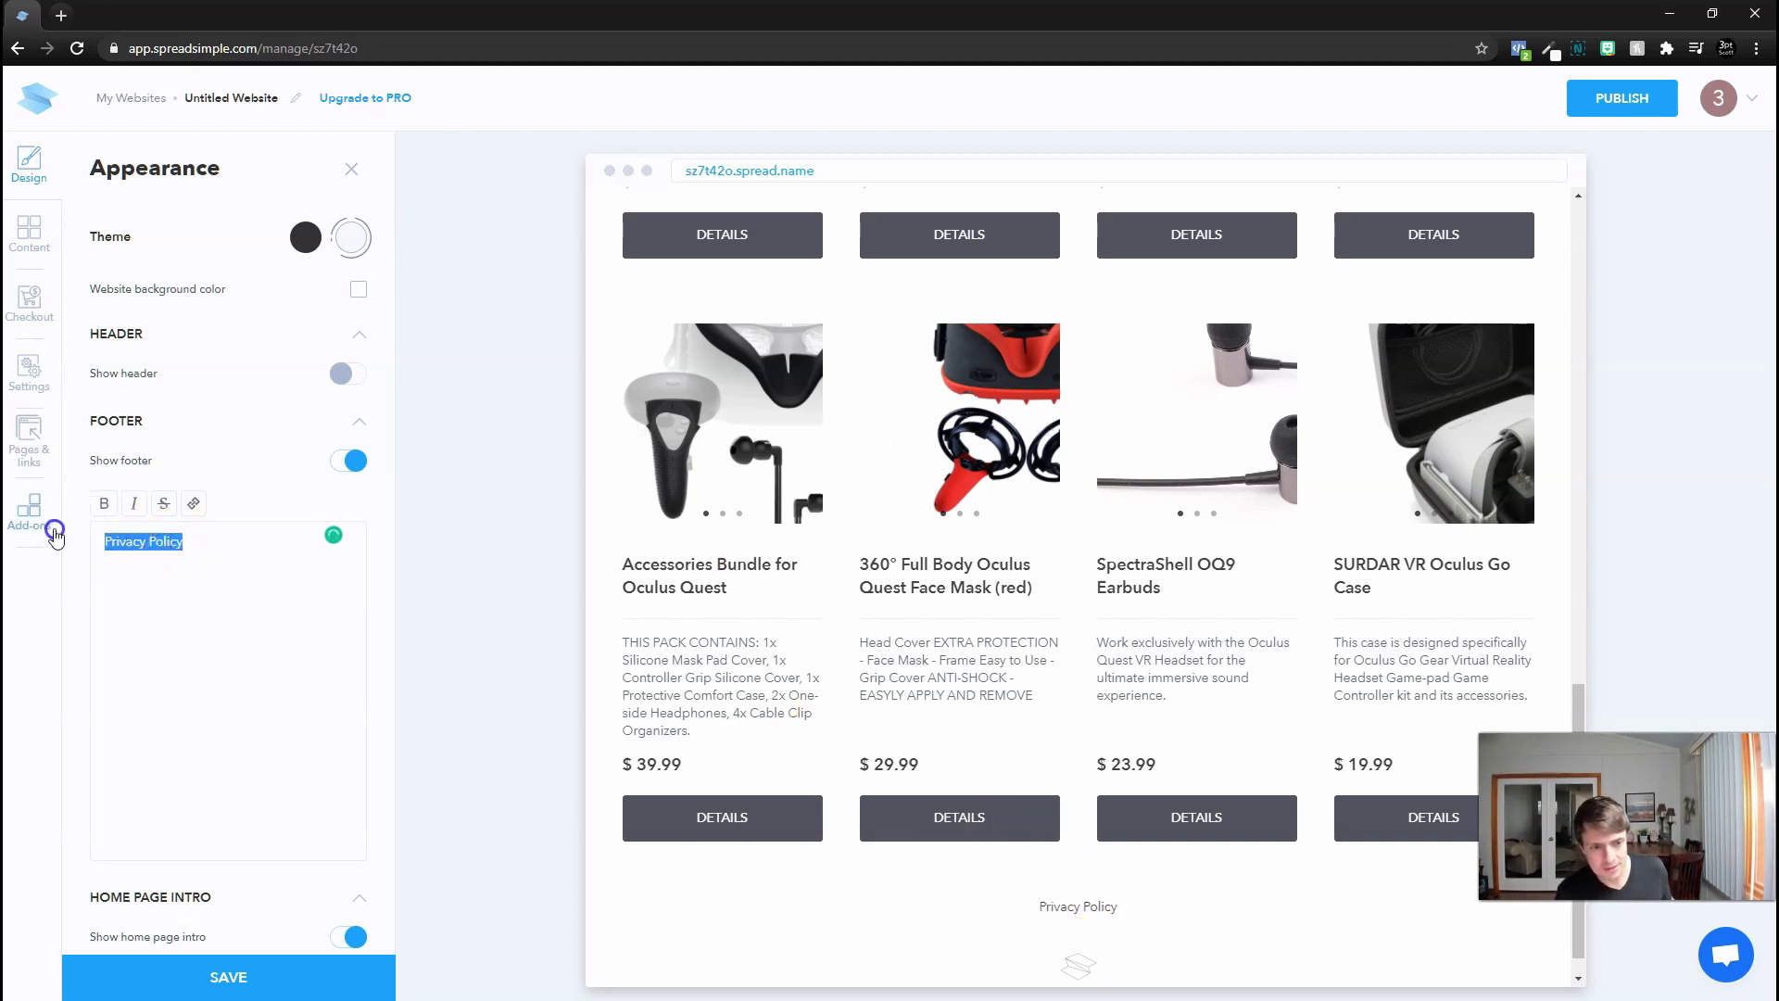
pyautogui.click(193, 503)
pyautogui.write('https://aiprofitz.com/privacy')
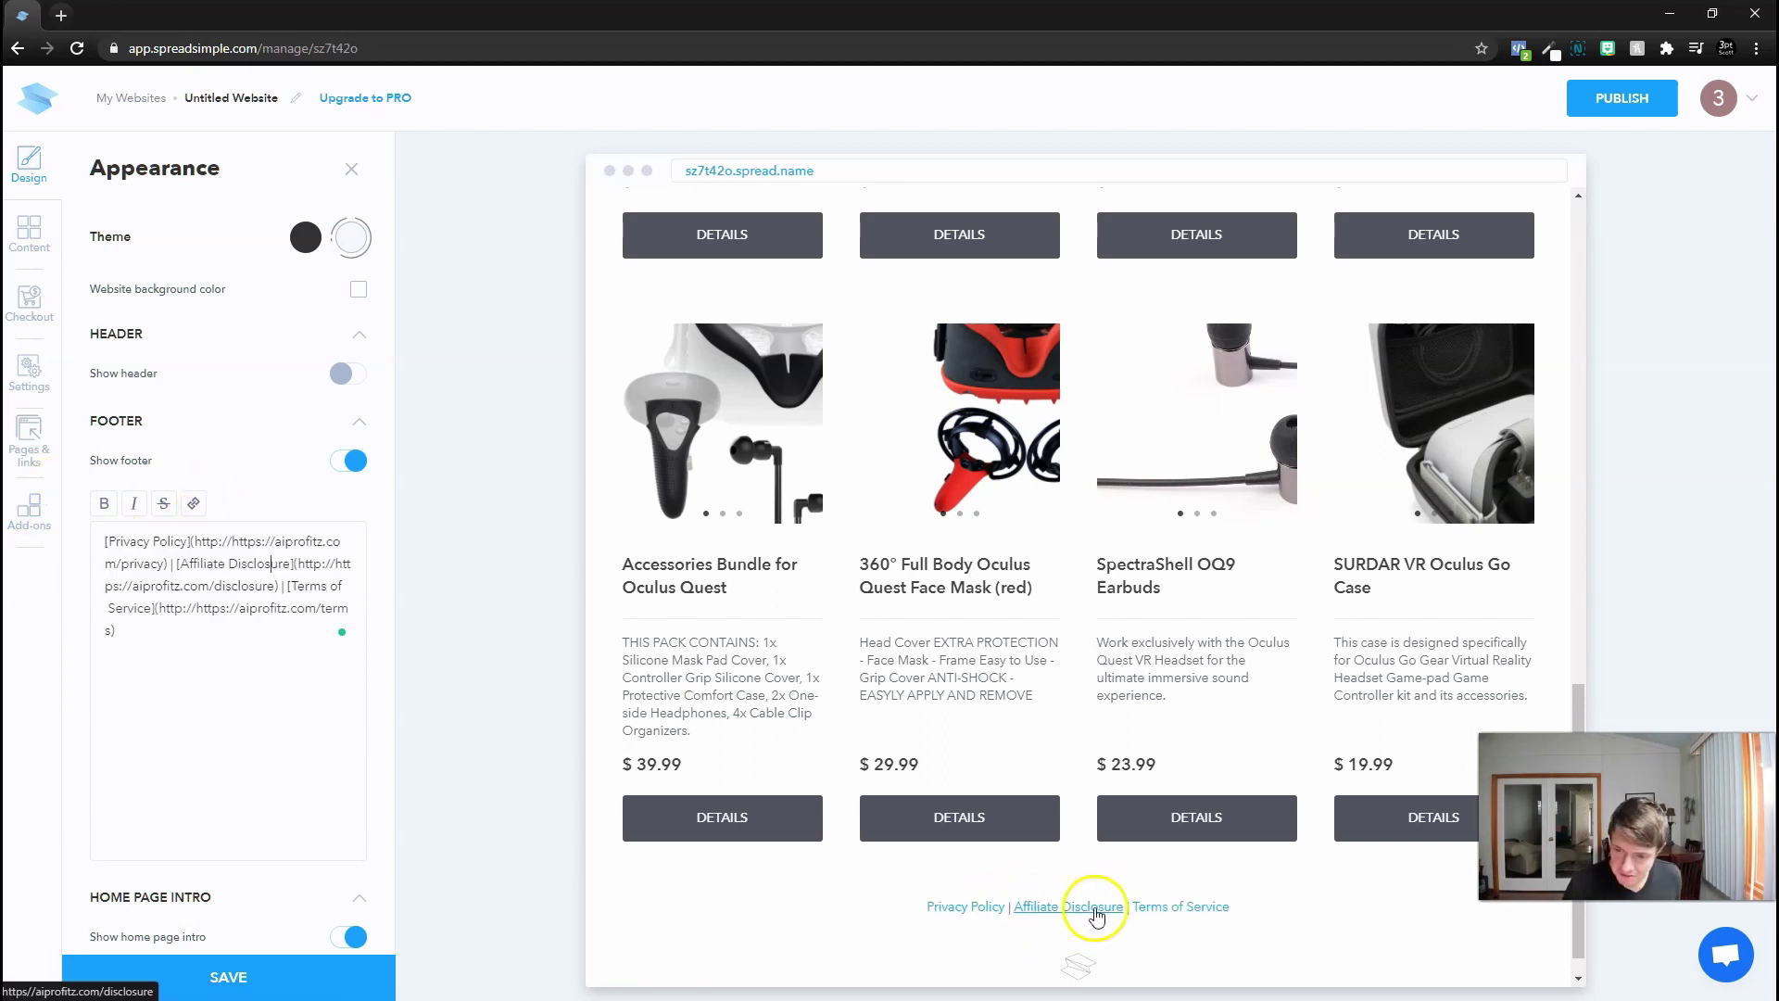
pyautogui.scroll(-4, 237, 680)
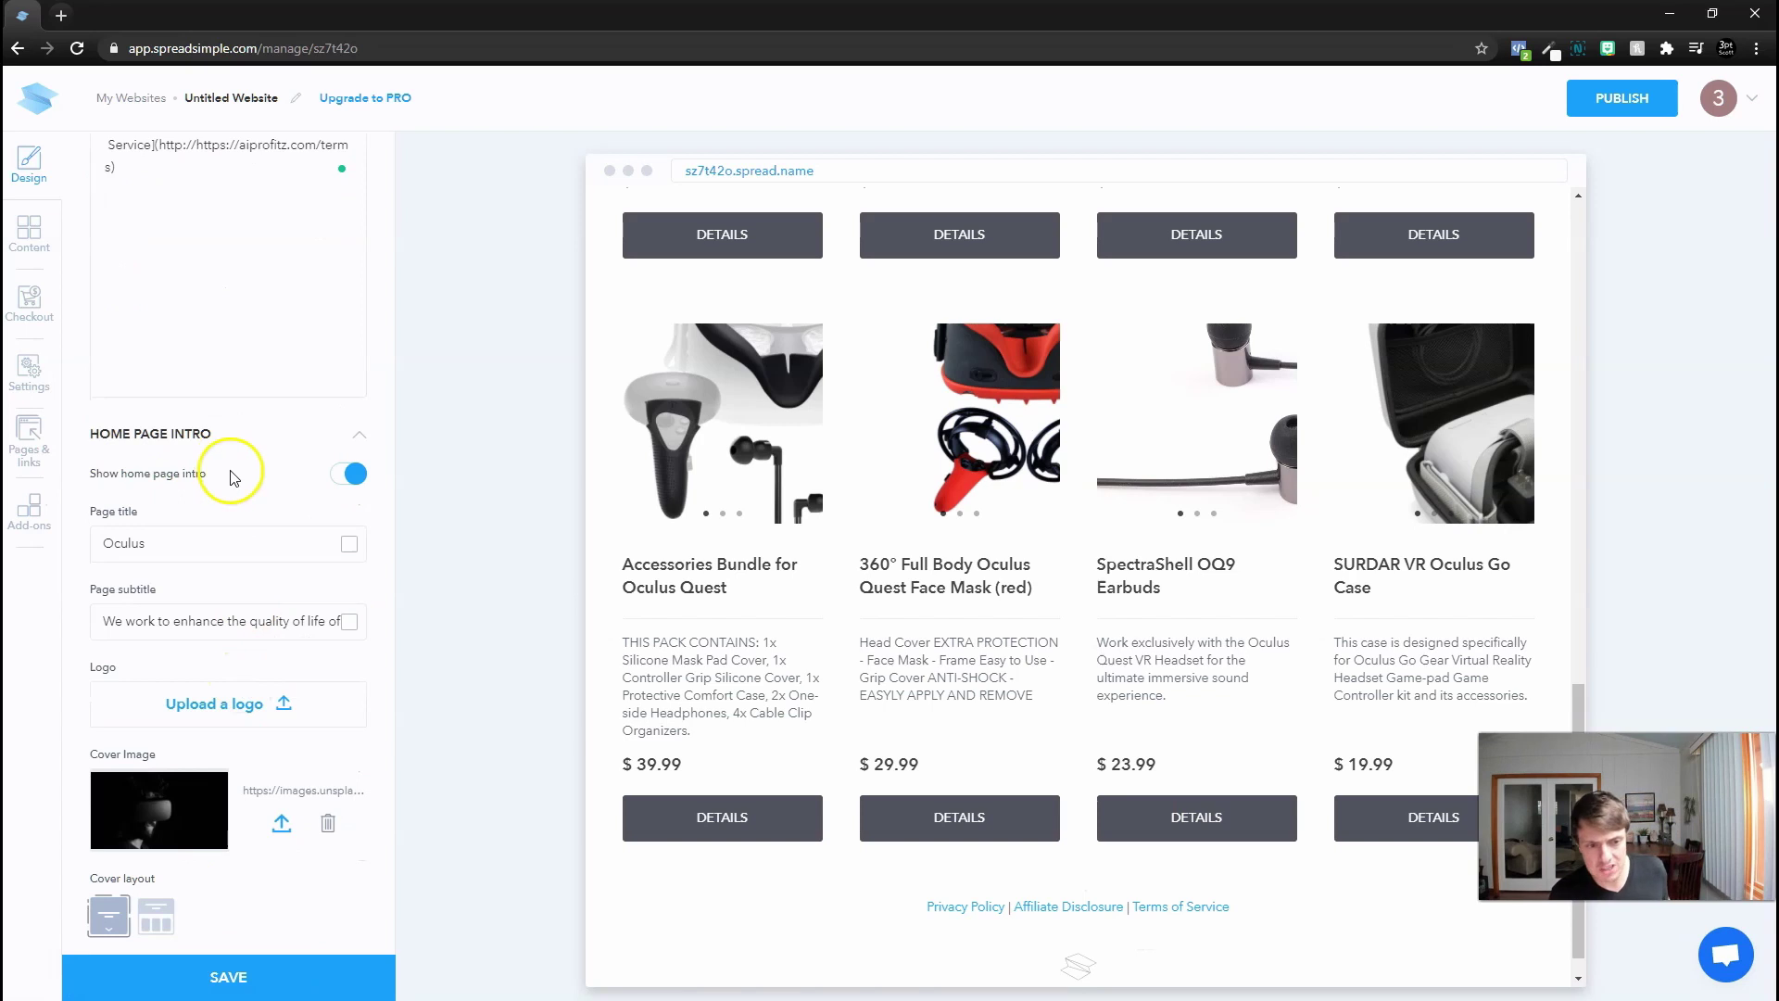
pyautogui.scroll(-1, 1231, 917)
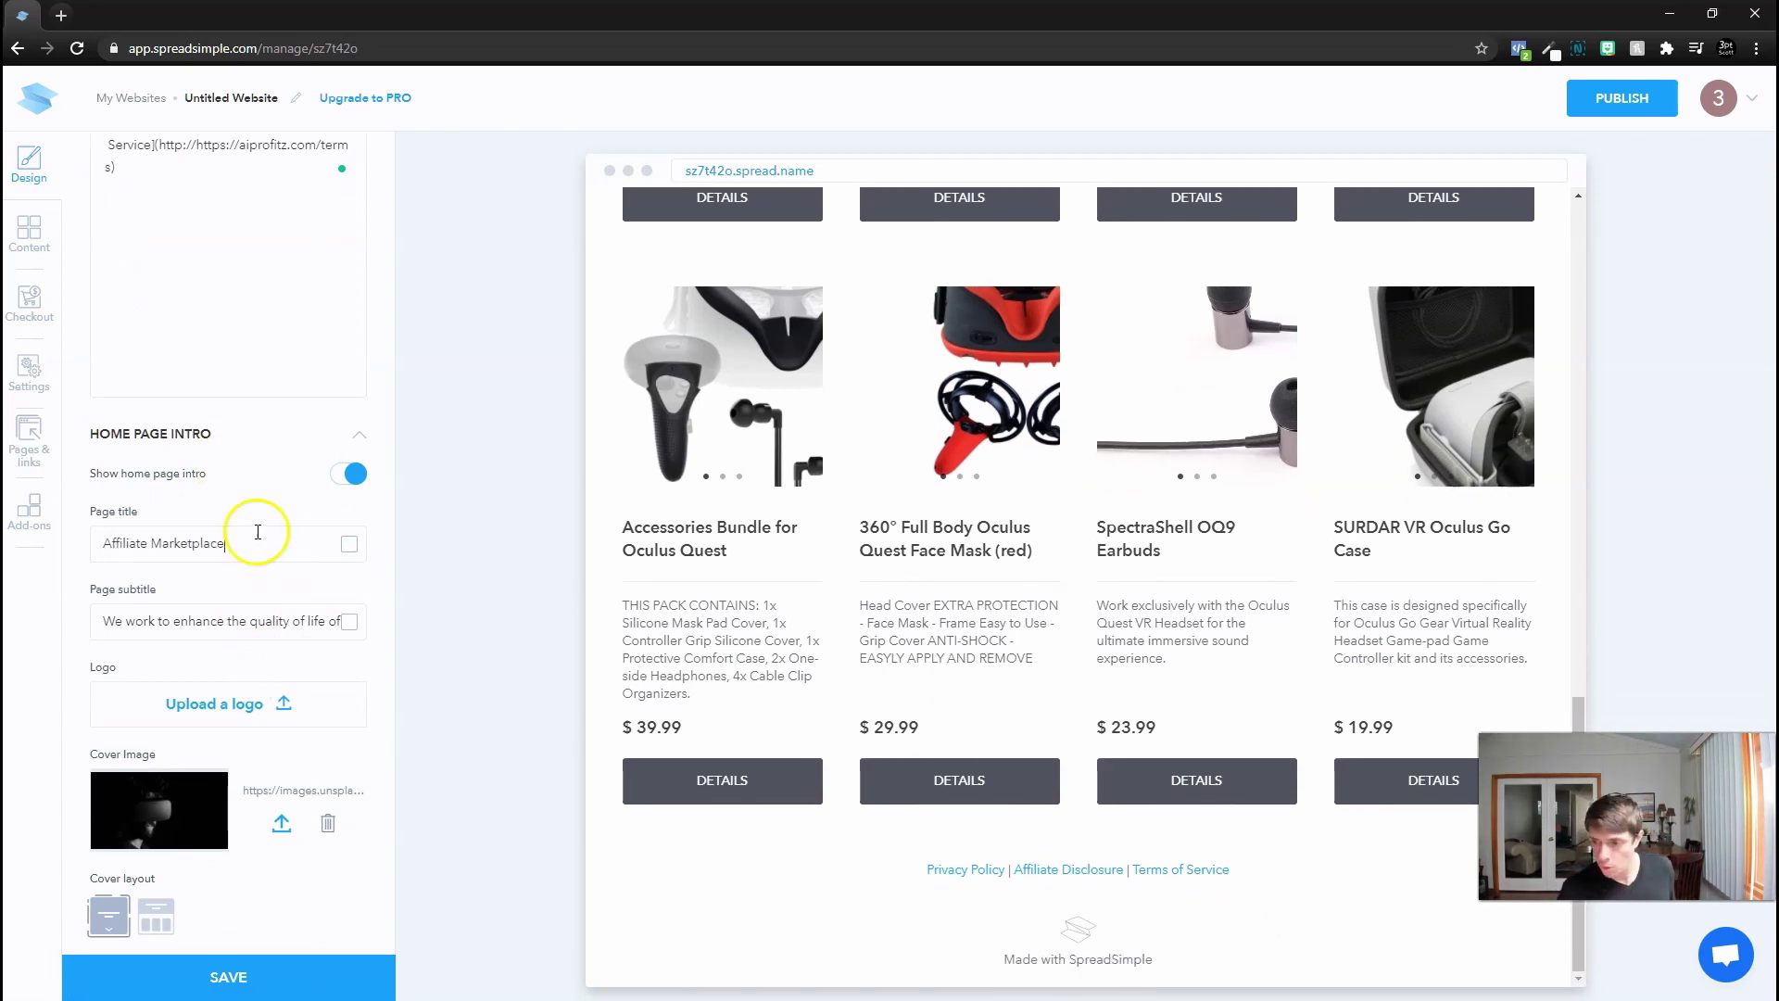
# Replace the page subtitle with the recommendation text and tidy its beginning
pyautogui.tripleClick(190, 626)
pyautogui.hotkey('ctrl', 'v')
pyautogui.moveTo(199, 620); pyautogui.dragTo(28, 613)
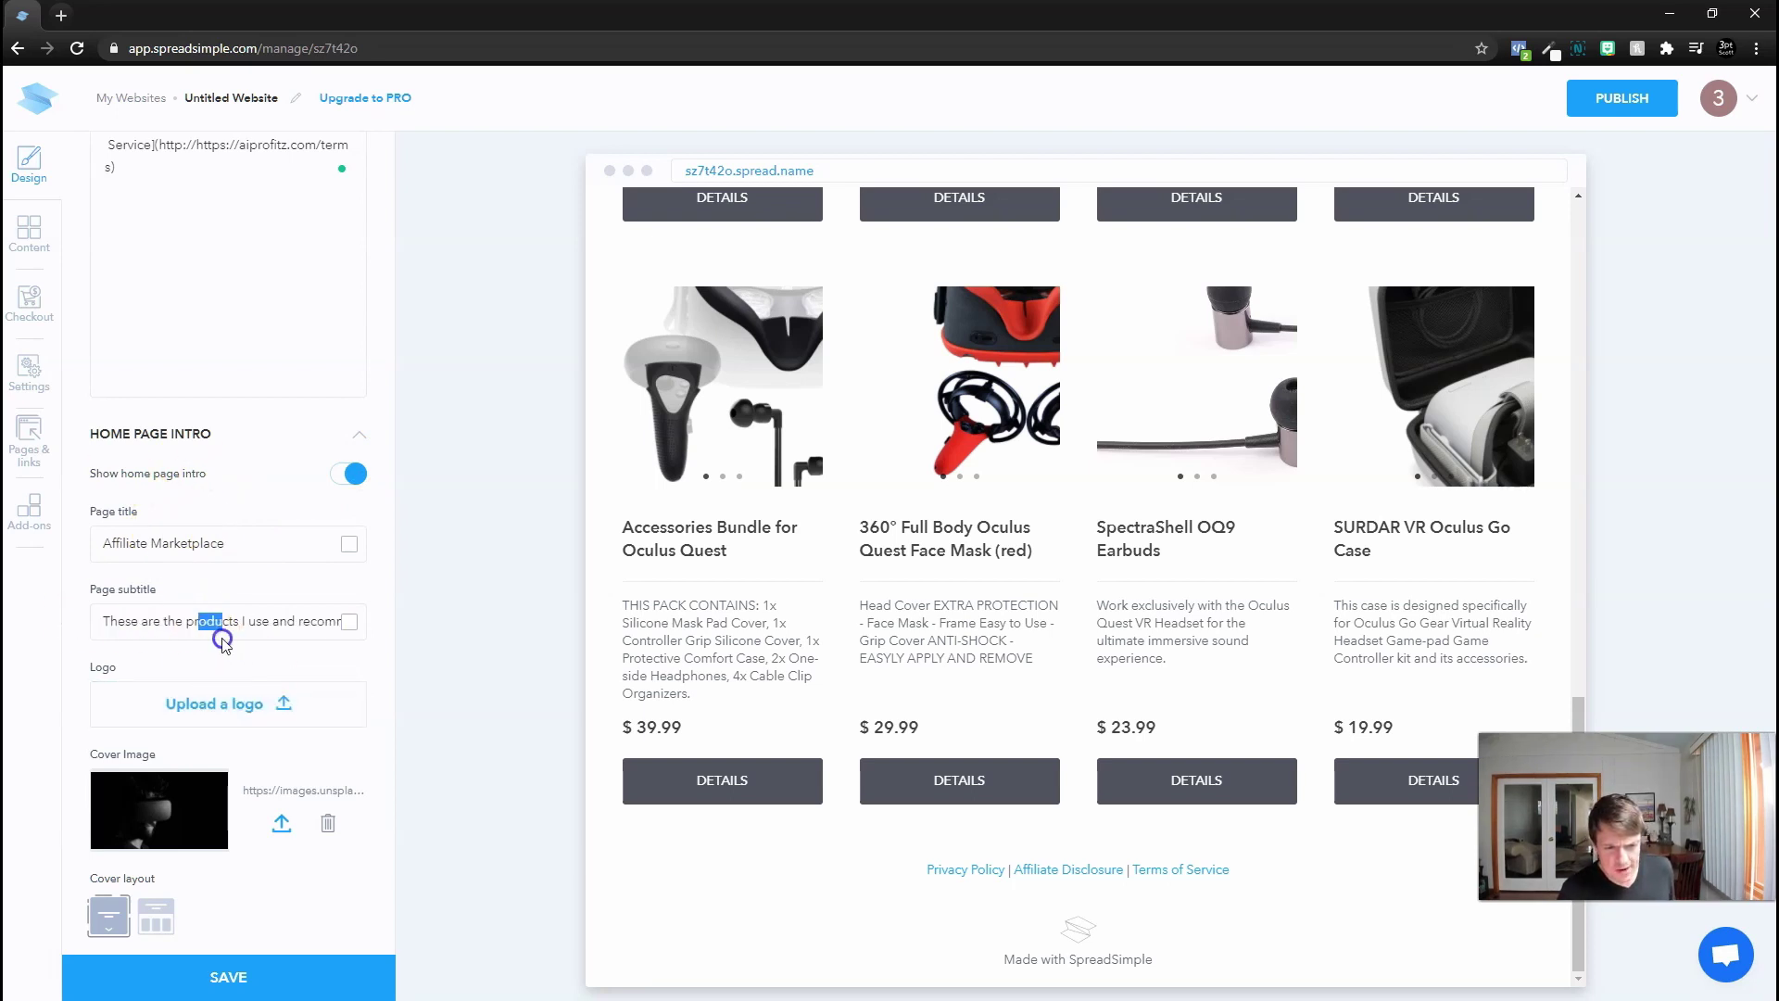
pyautogui.moveTo(177, 627); pyautogui.dragTo(382, 653)
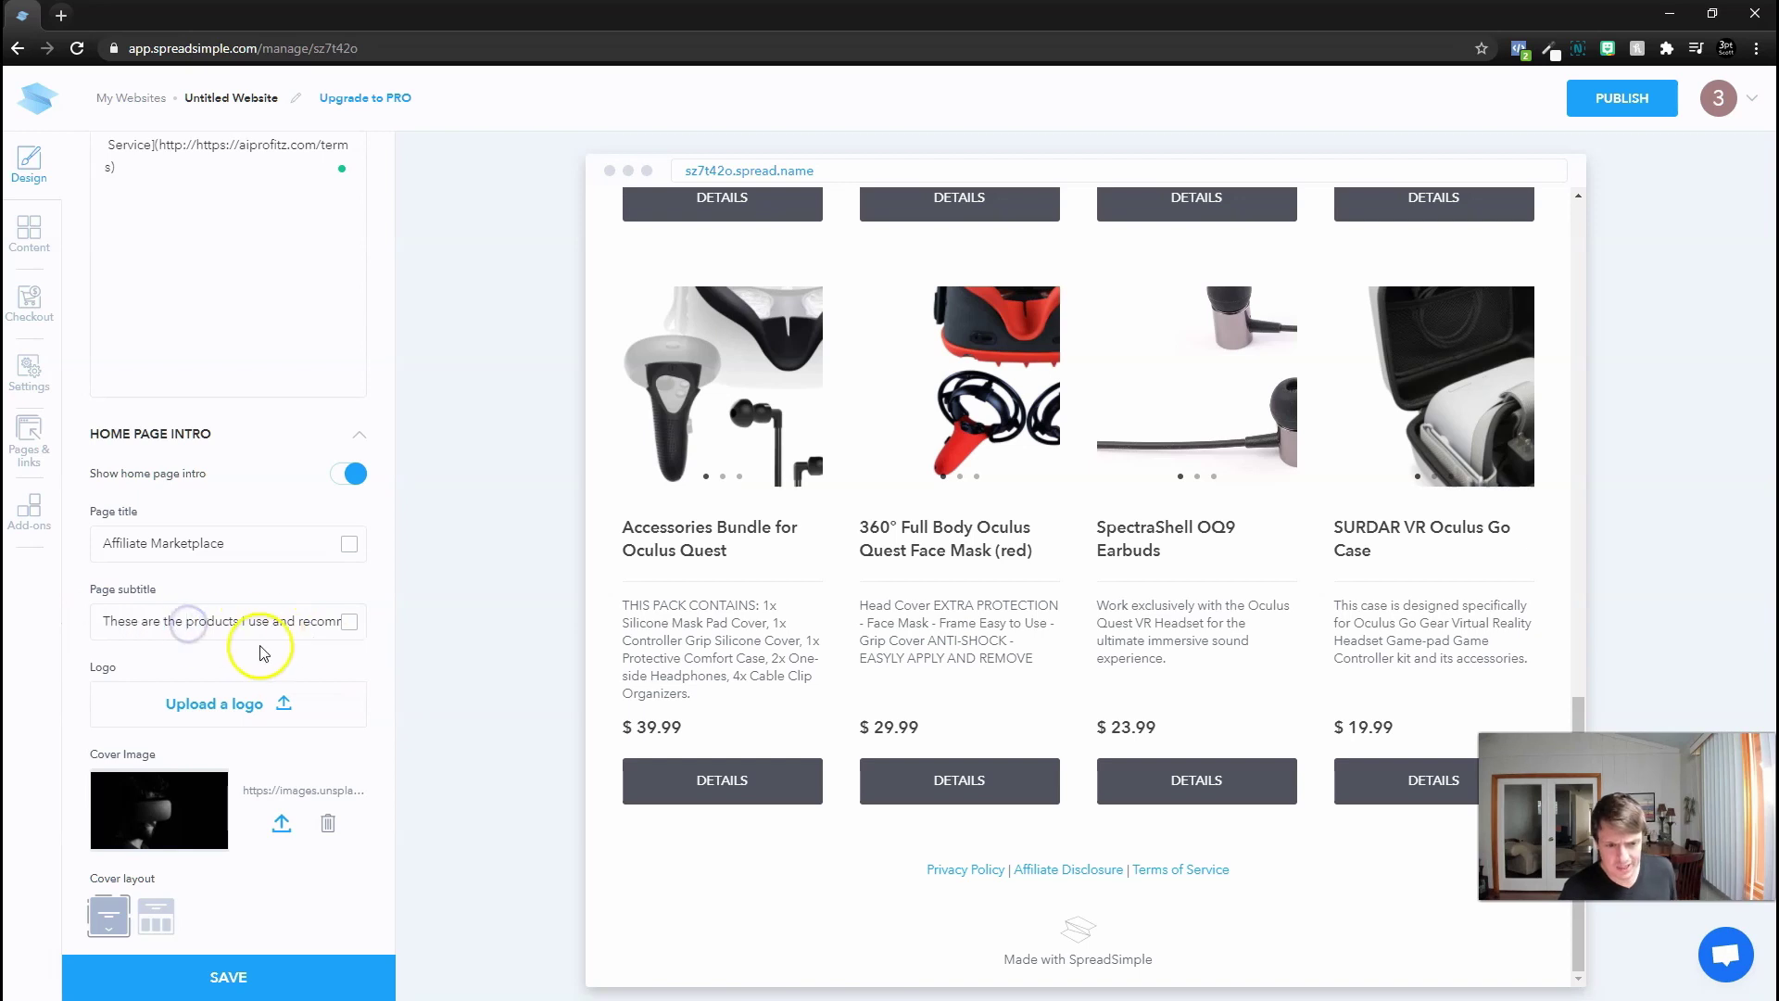
# Add a logo and pick a rocket-launch cover image for the intro
pyautogui.click(219, 702)
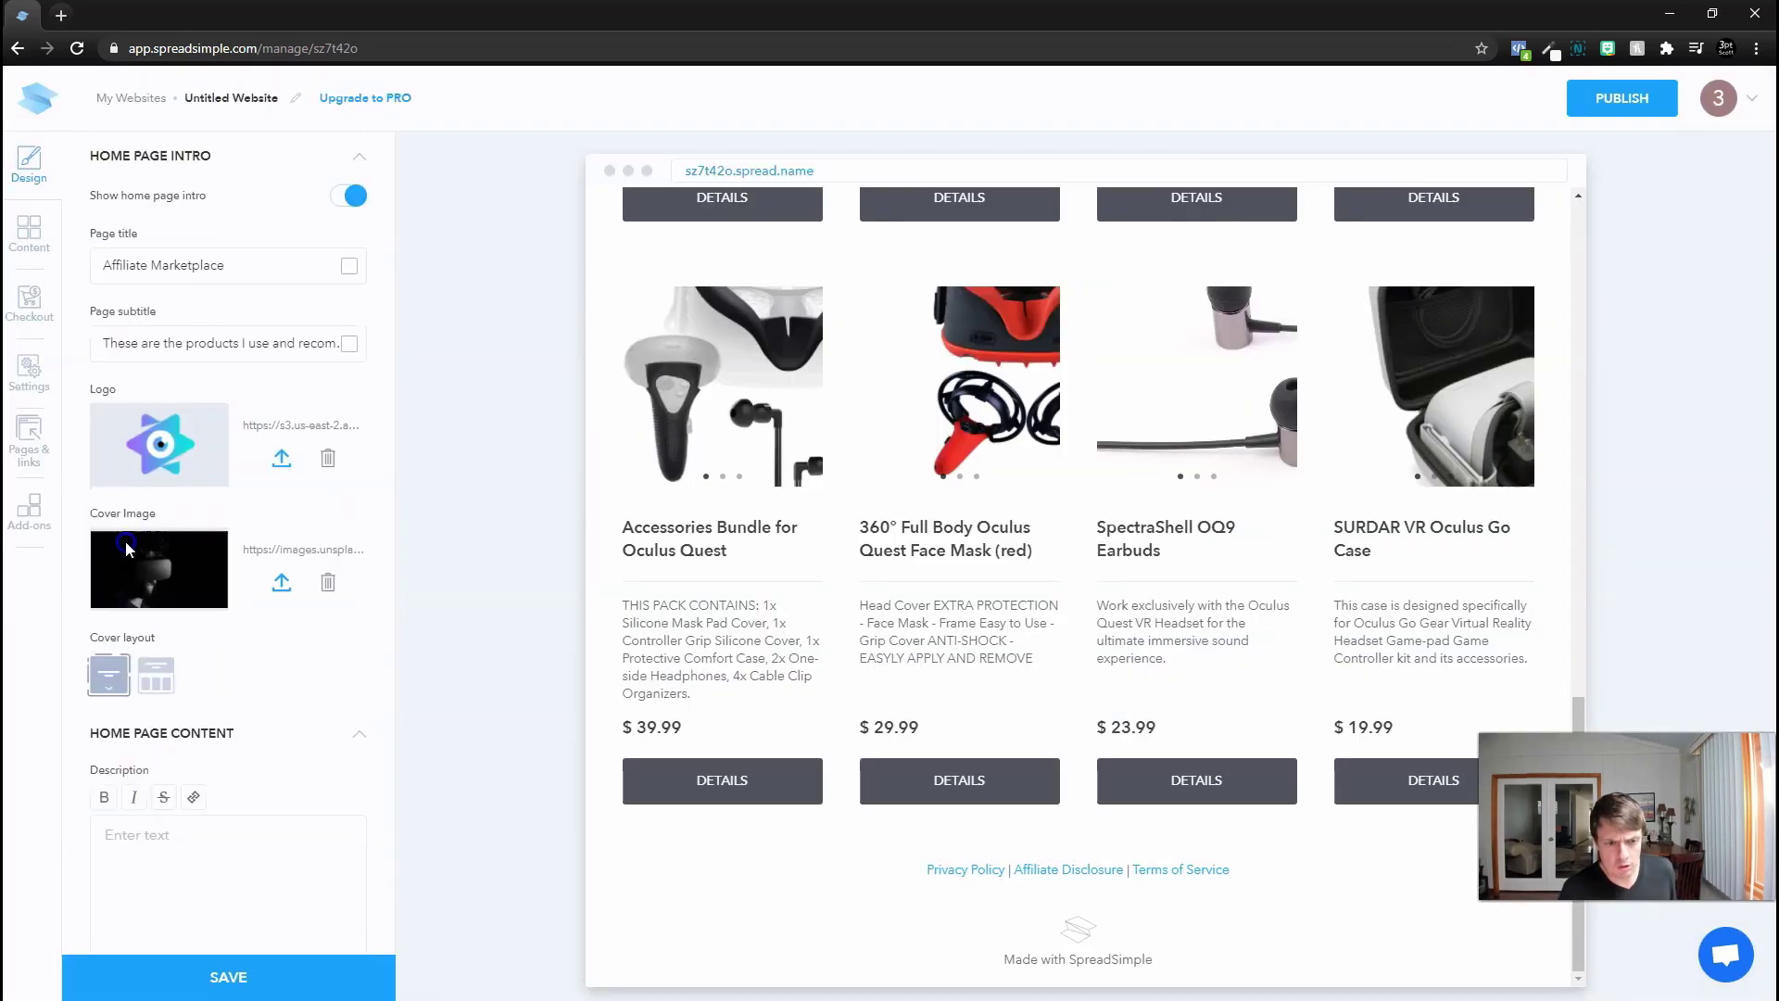
pyautogui.scroll(-1, 154, 549)
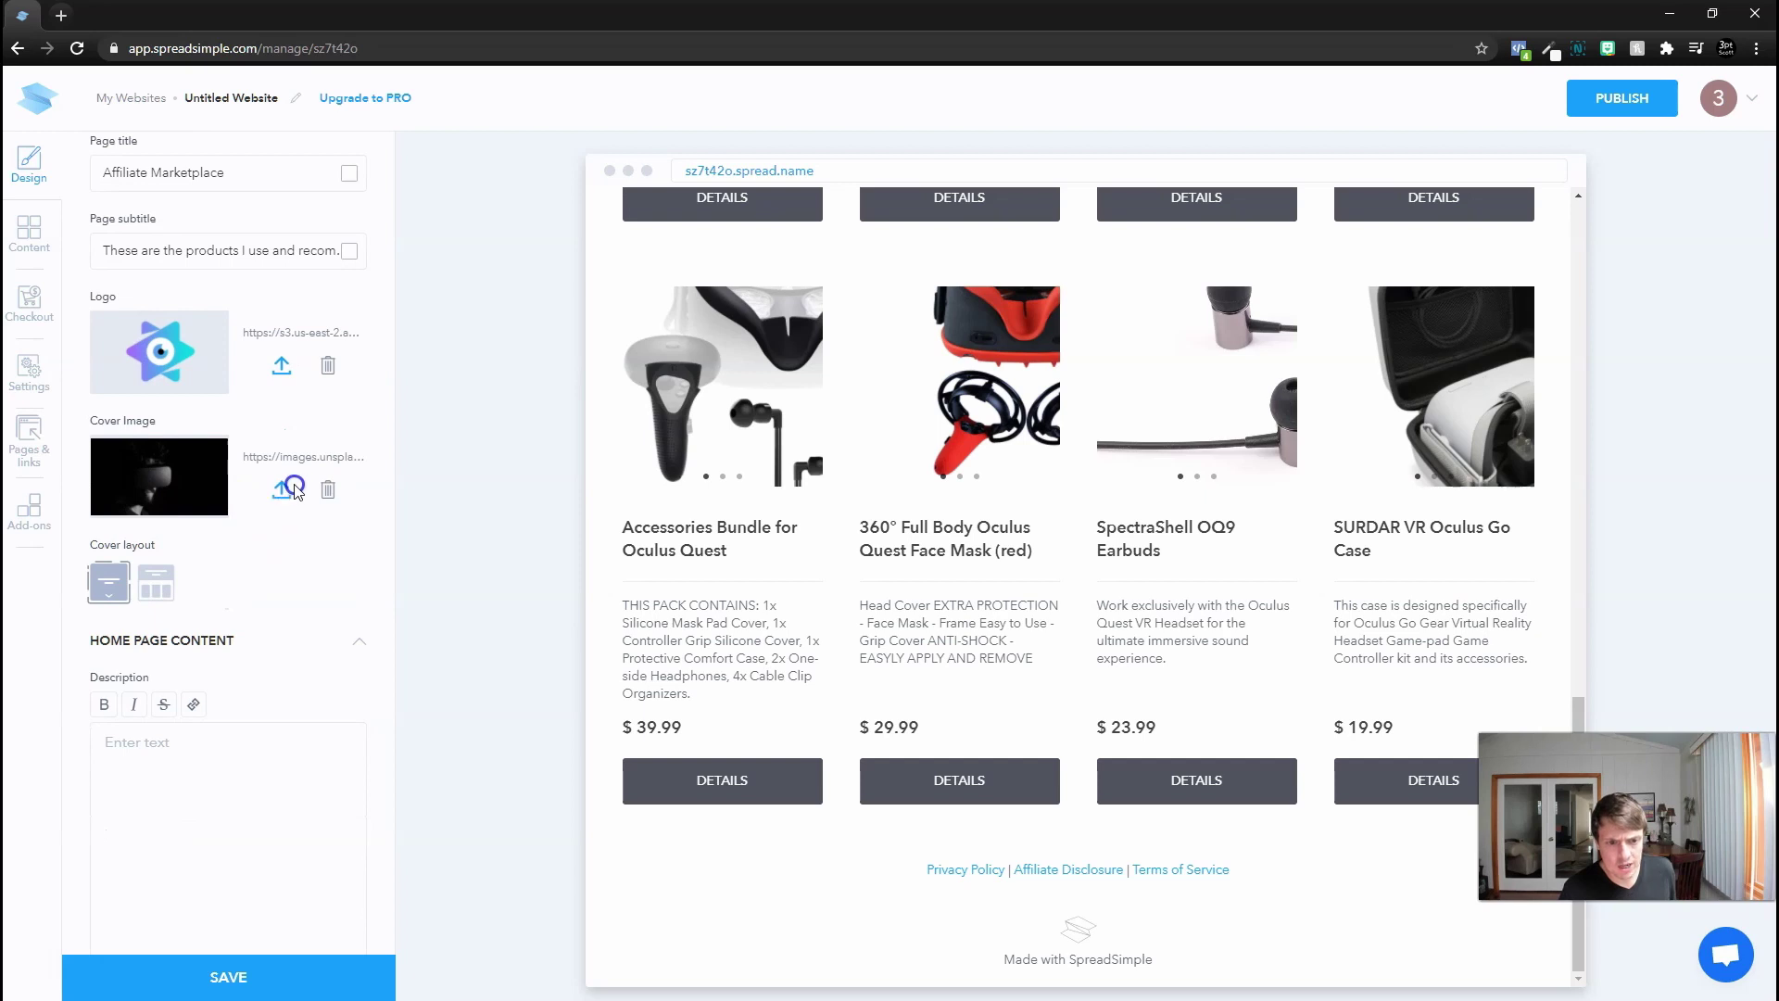
pyautogui.click(283, 493)
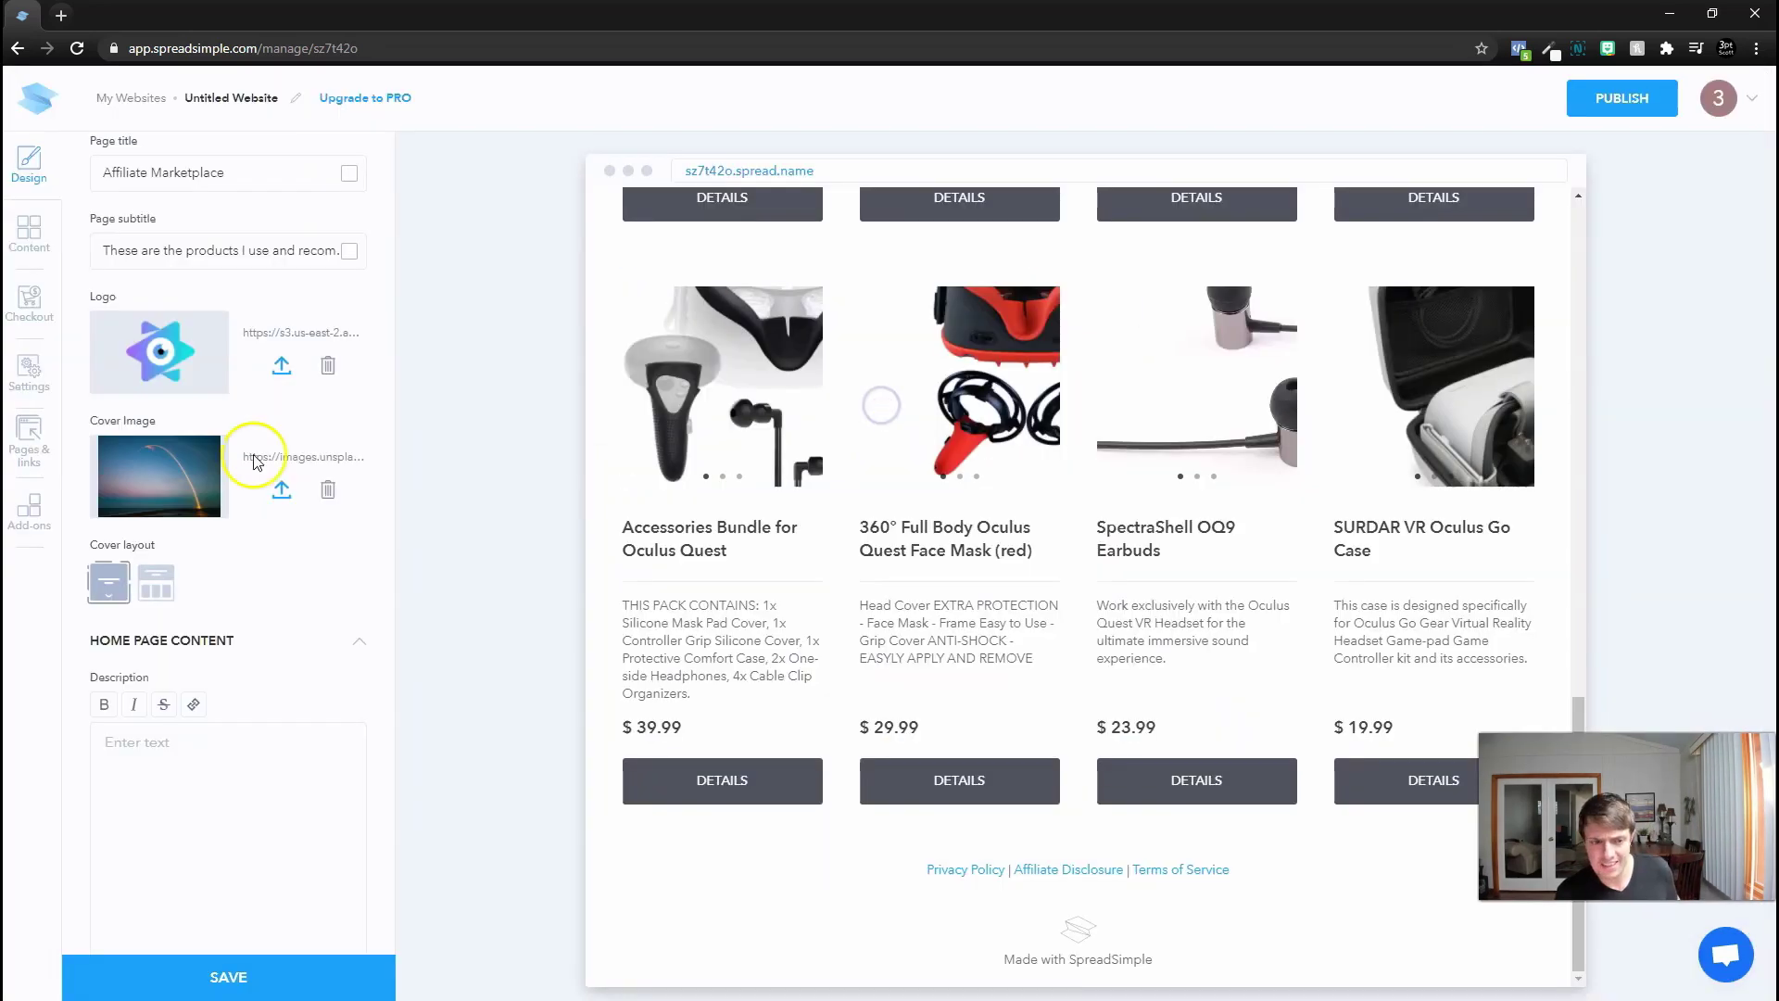
pyautogui.scroll(10, 730, 698)
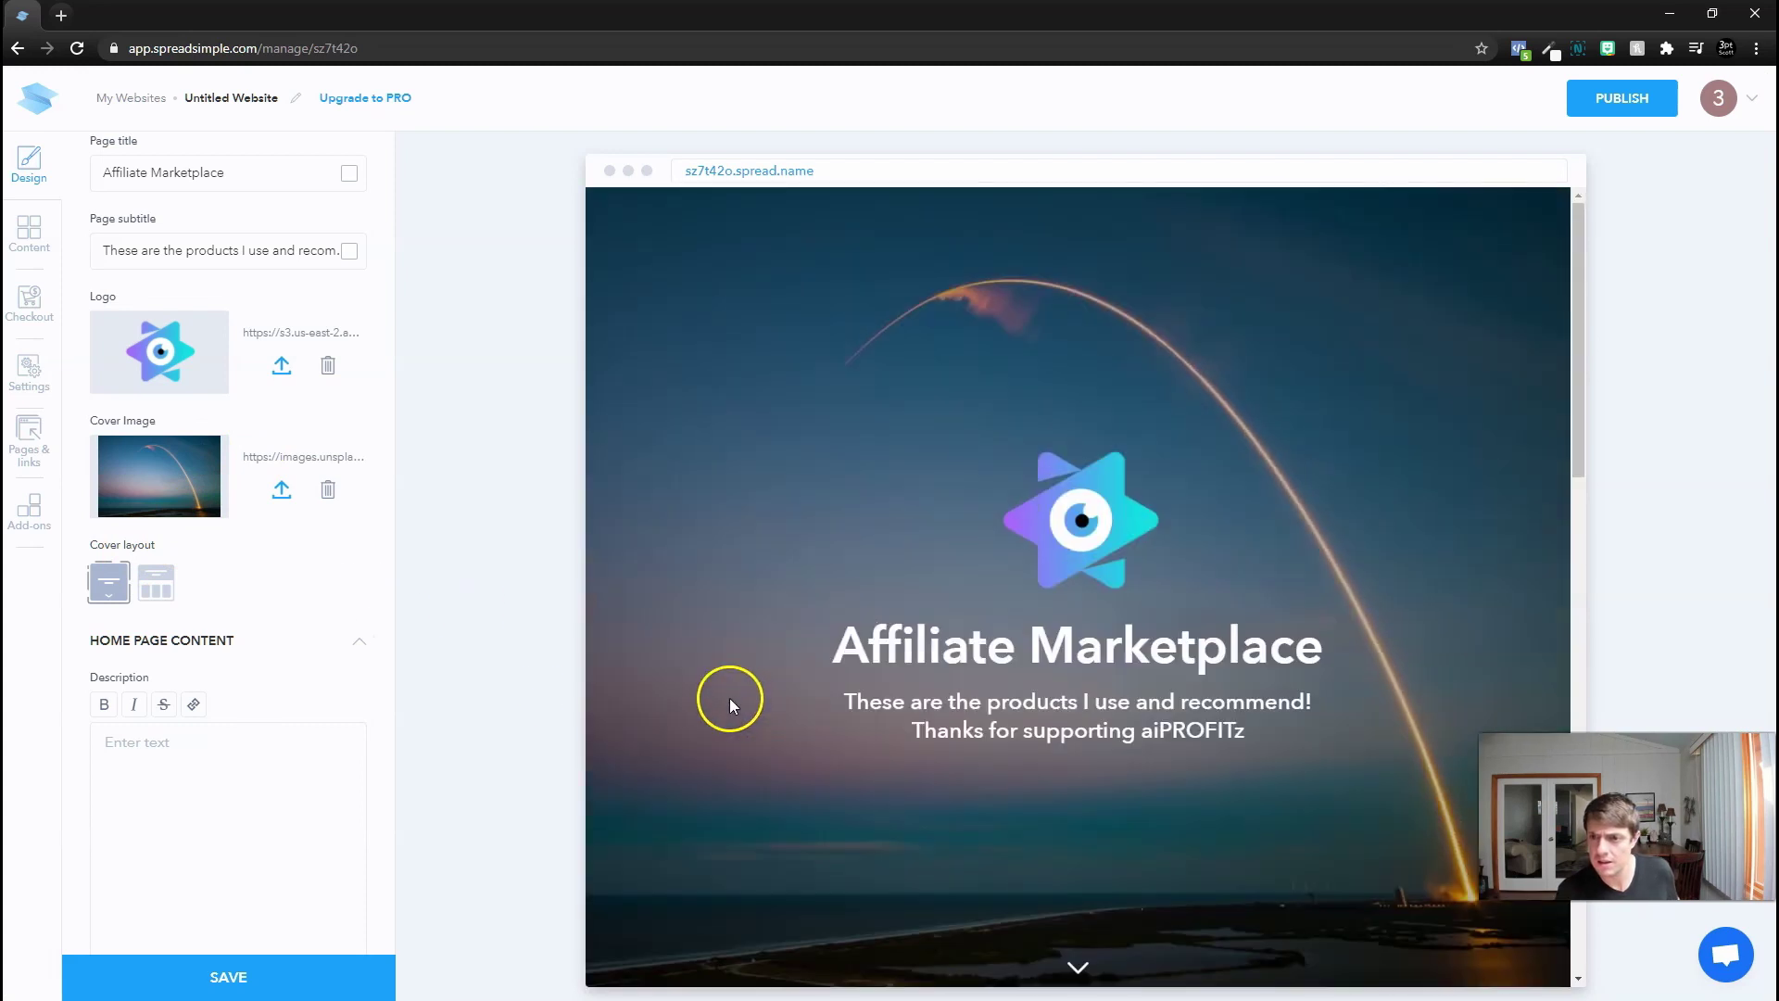
pyautogui.scroll(-5, 729, 698)
pyautogui.click(28, 232)
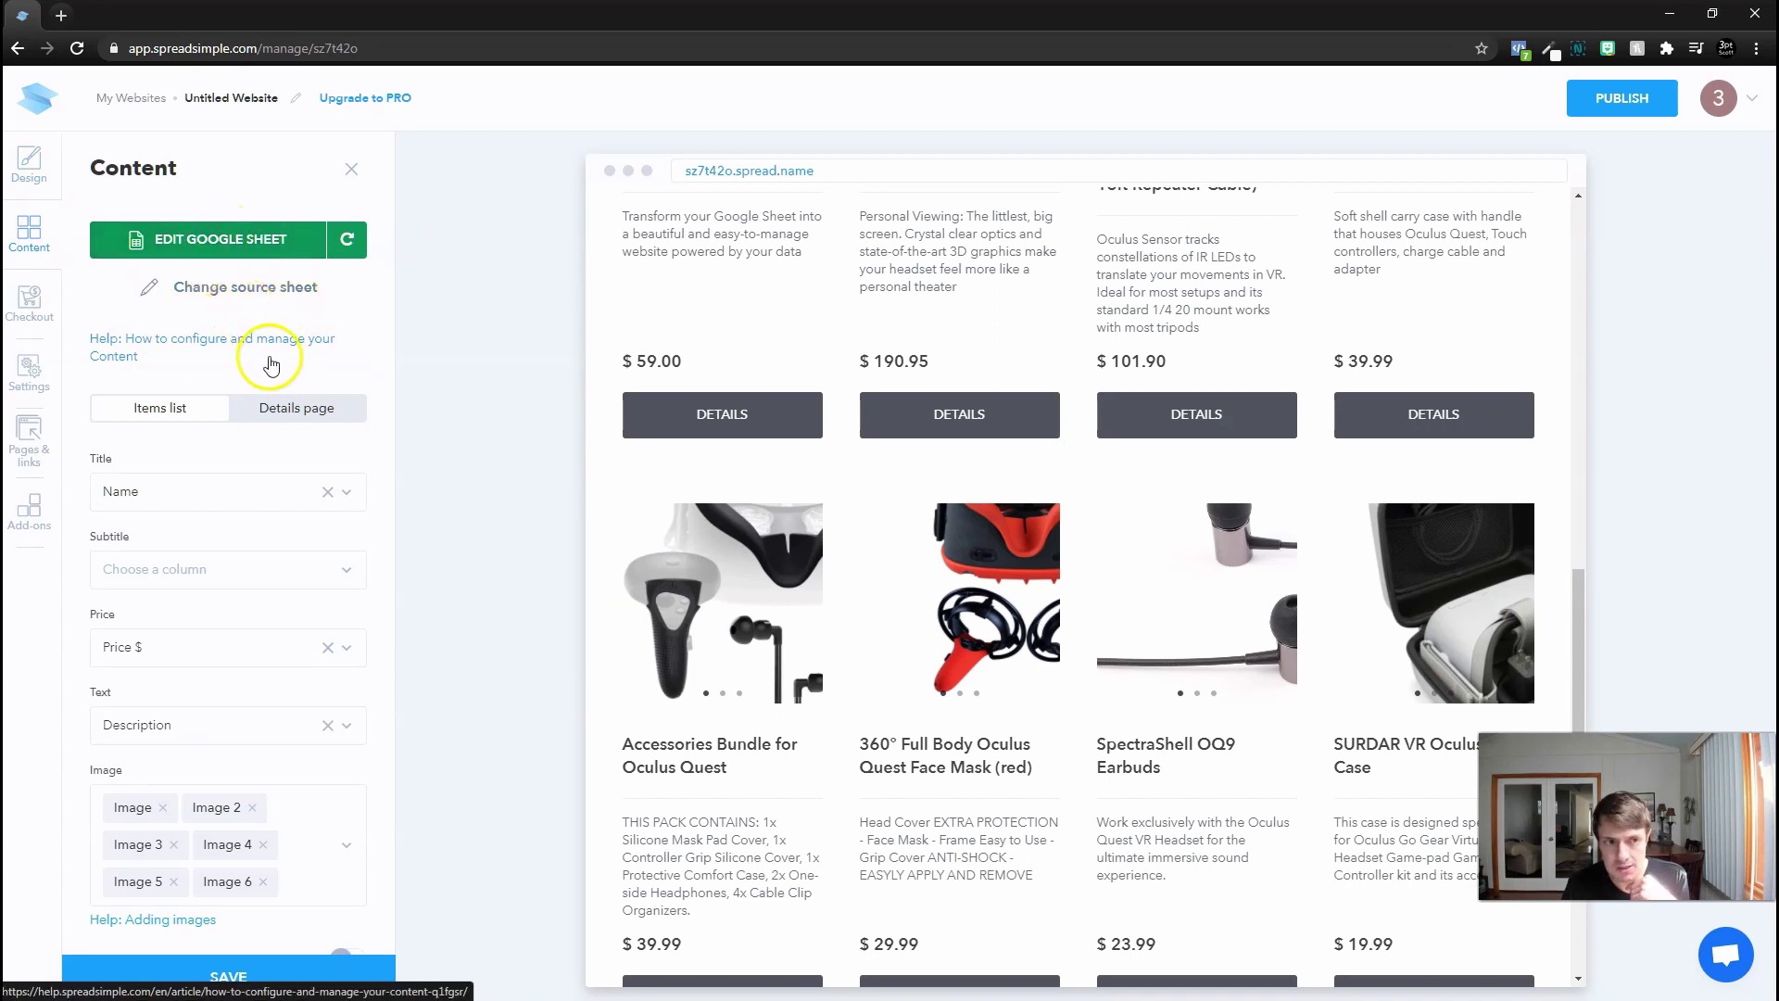
pyautogui.scroll(-1, 223, 528)
pyautogui.scroll(1, 220, 164)
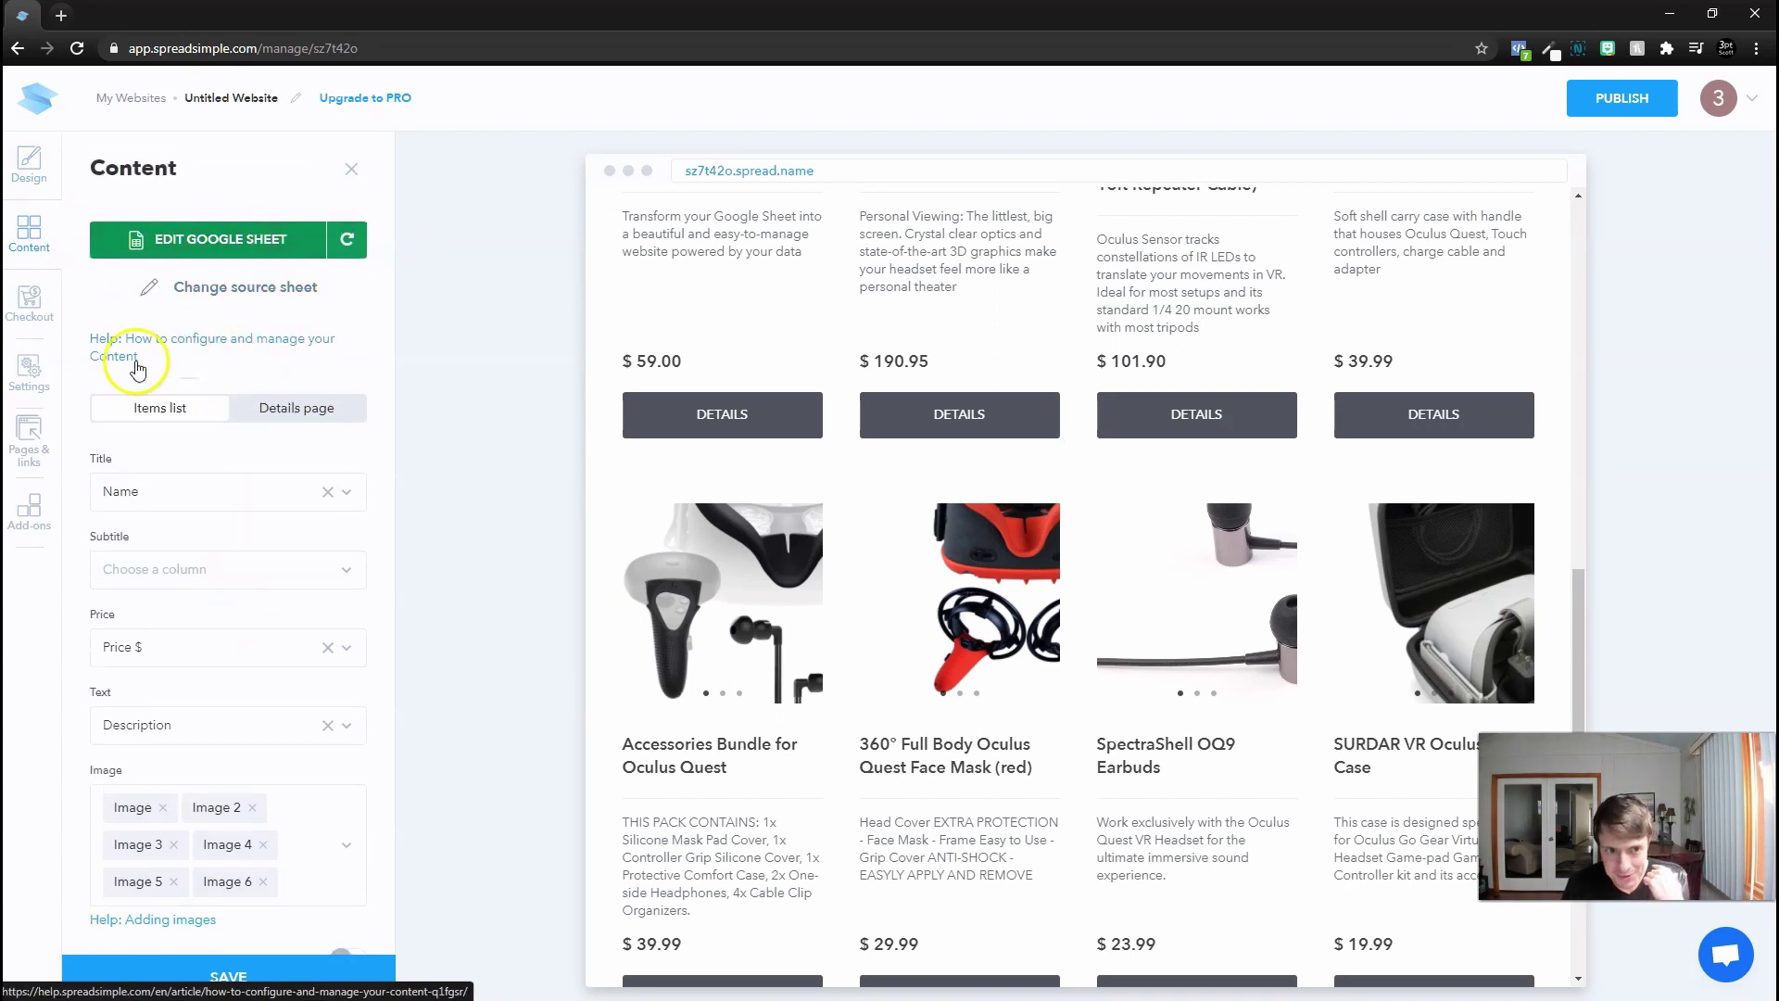
pyautogui.scroll(-4, 854, 863)
pyautogui.scroll(1, 1367, 799)
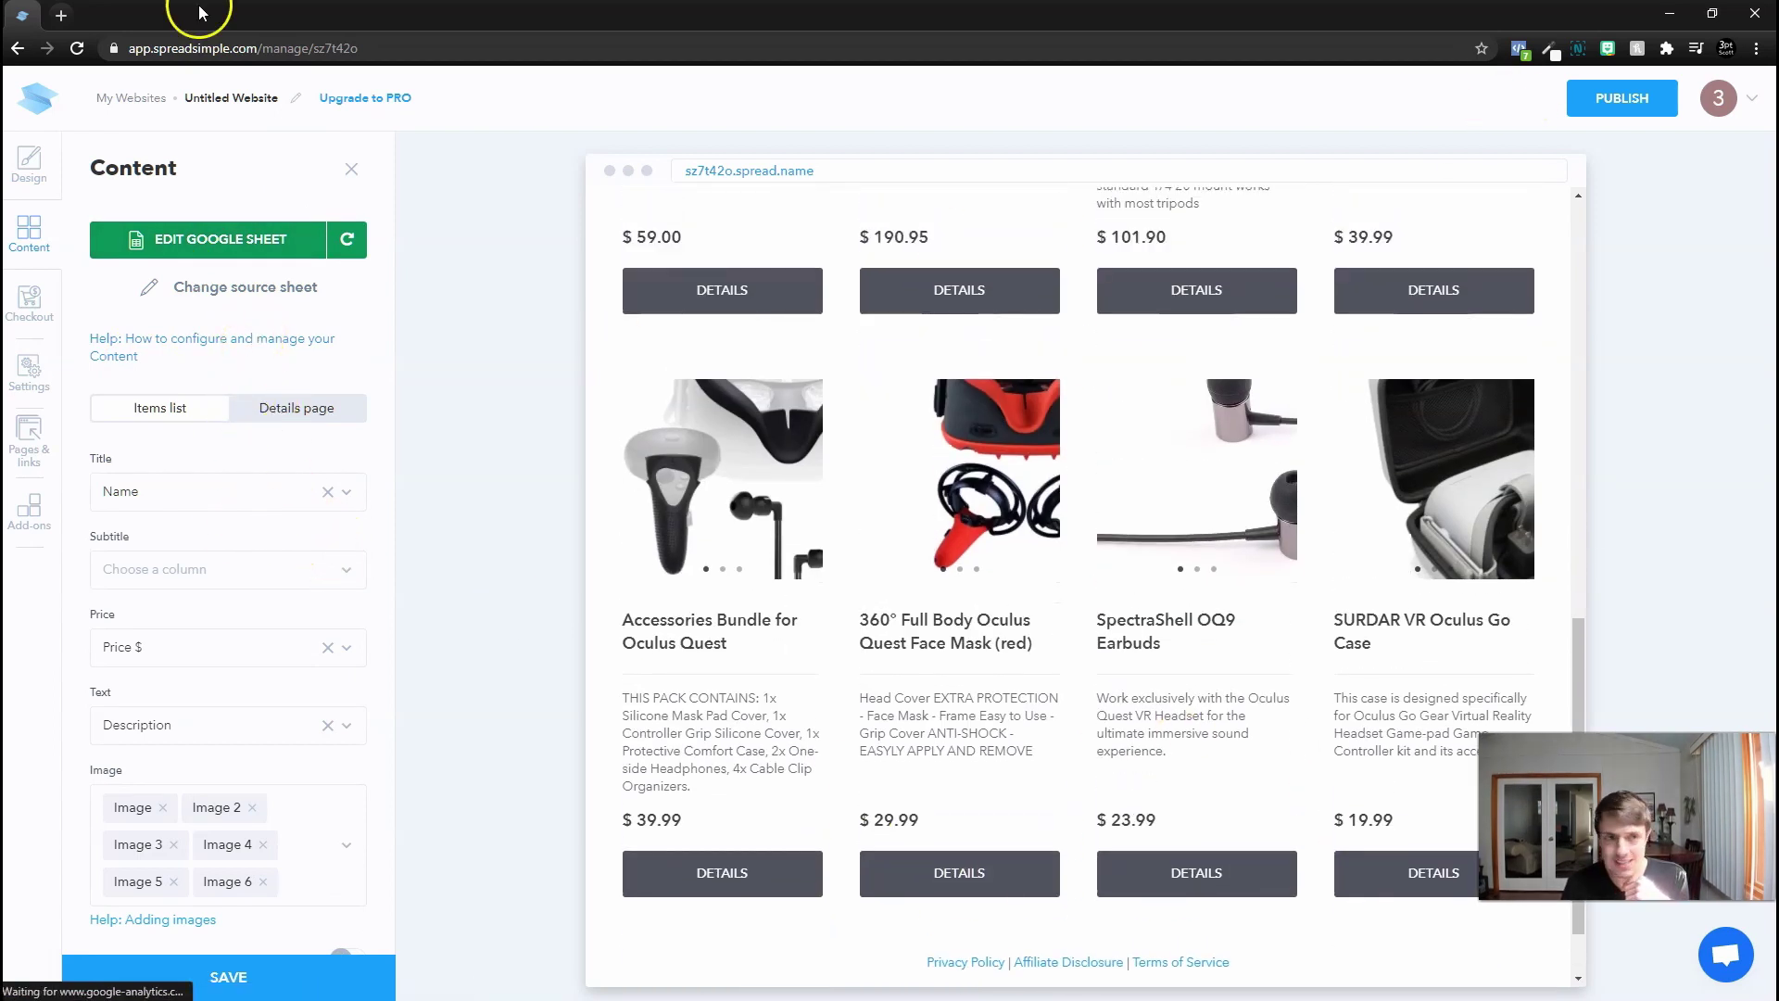
# Reload the editor so the preview picks up the updated sheet data
pyautogui.click(76, 48)
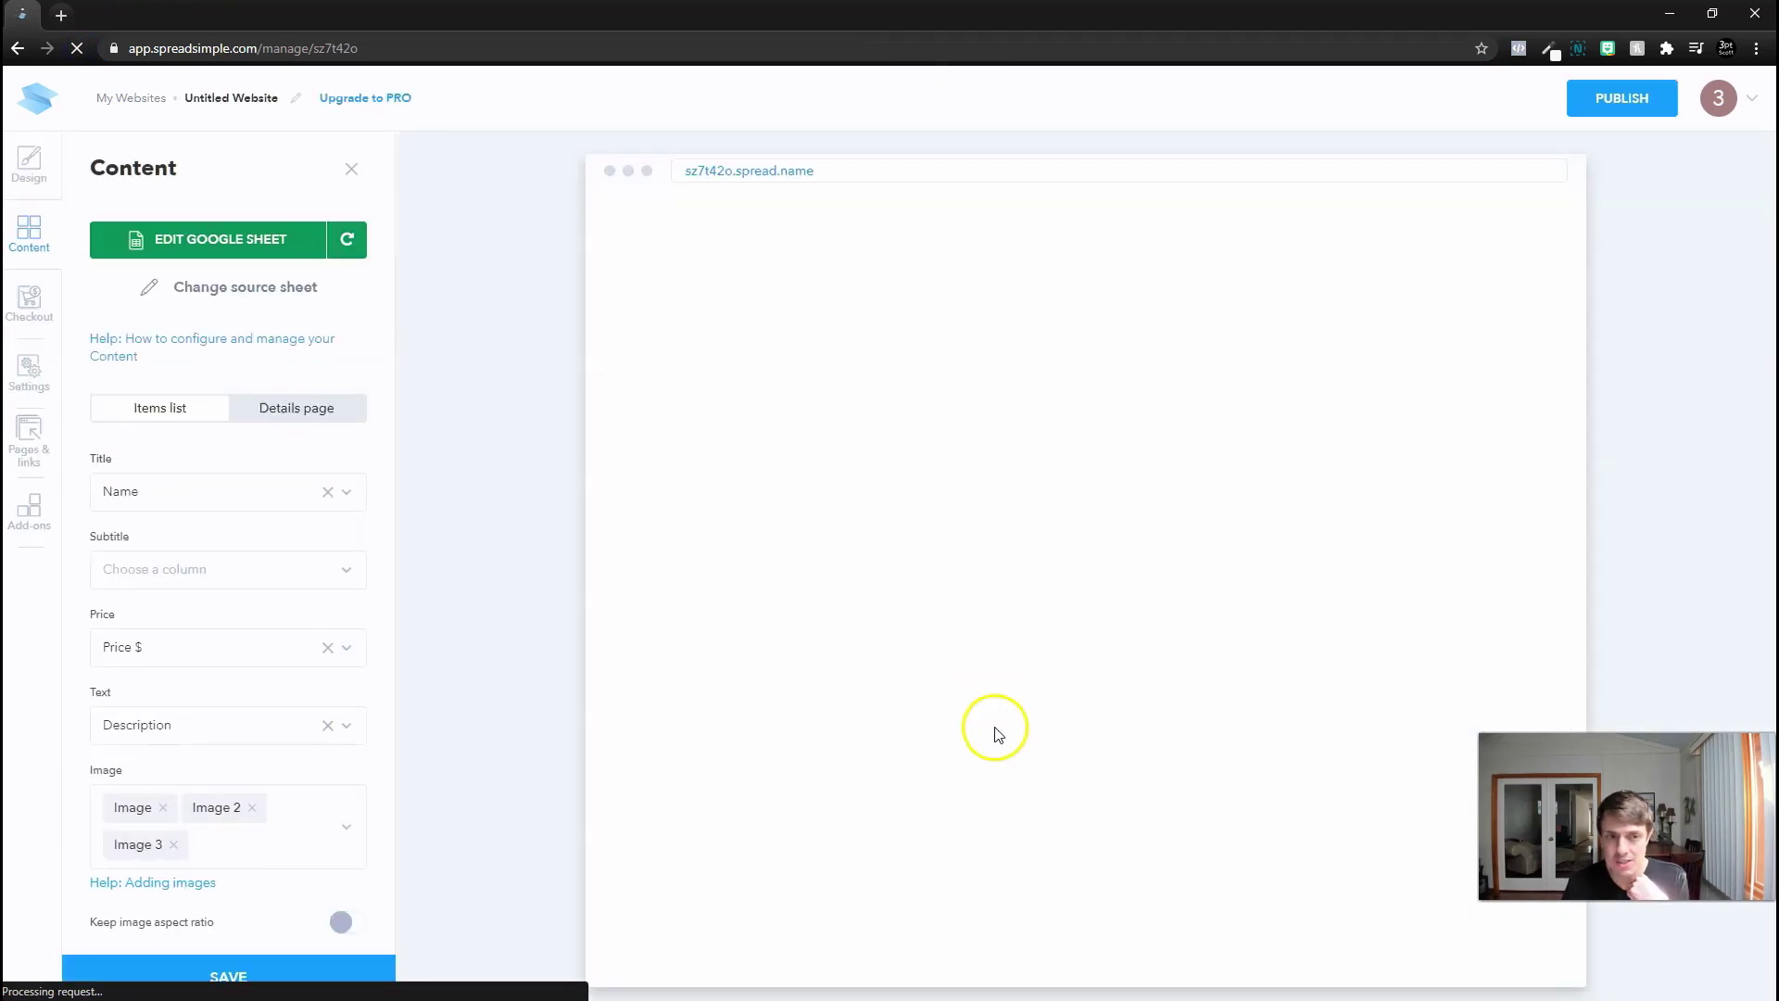
pyautogui.scroll(-3, 997, 728)
pyautogui.scroll(-2, 757, 542)
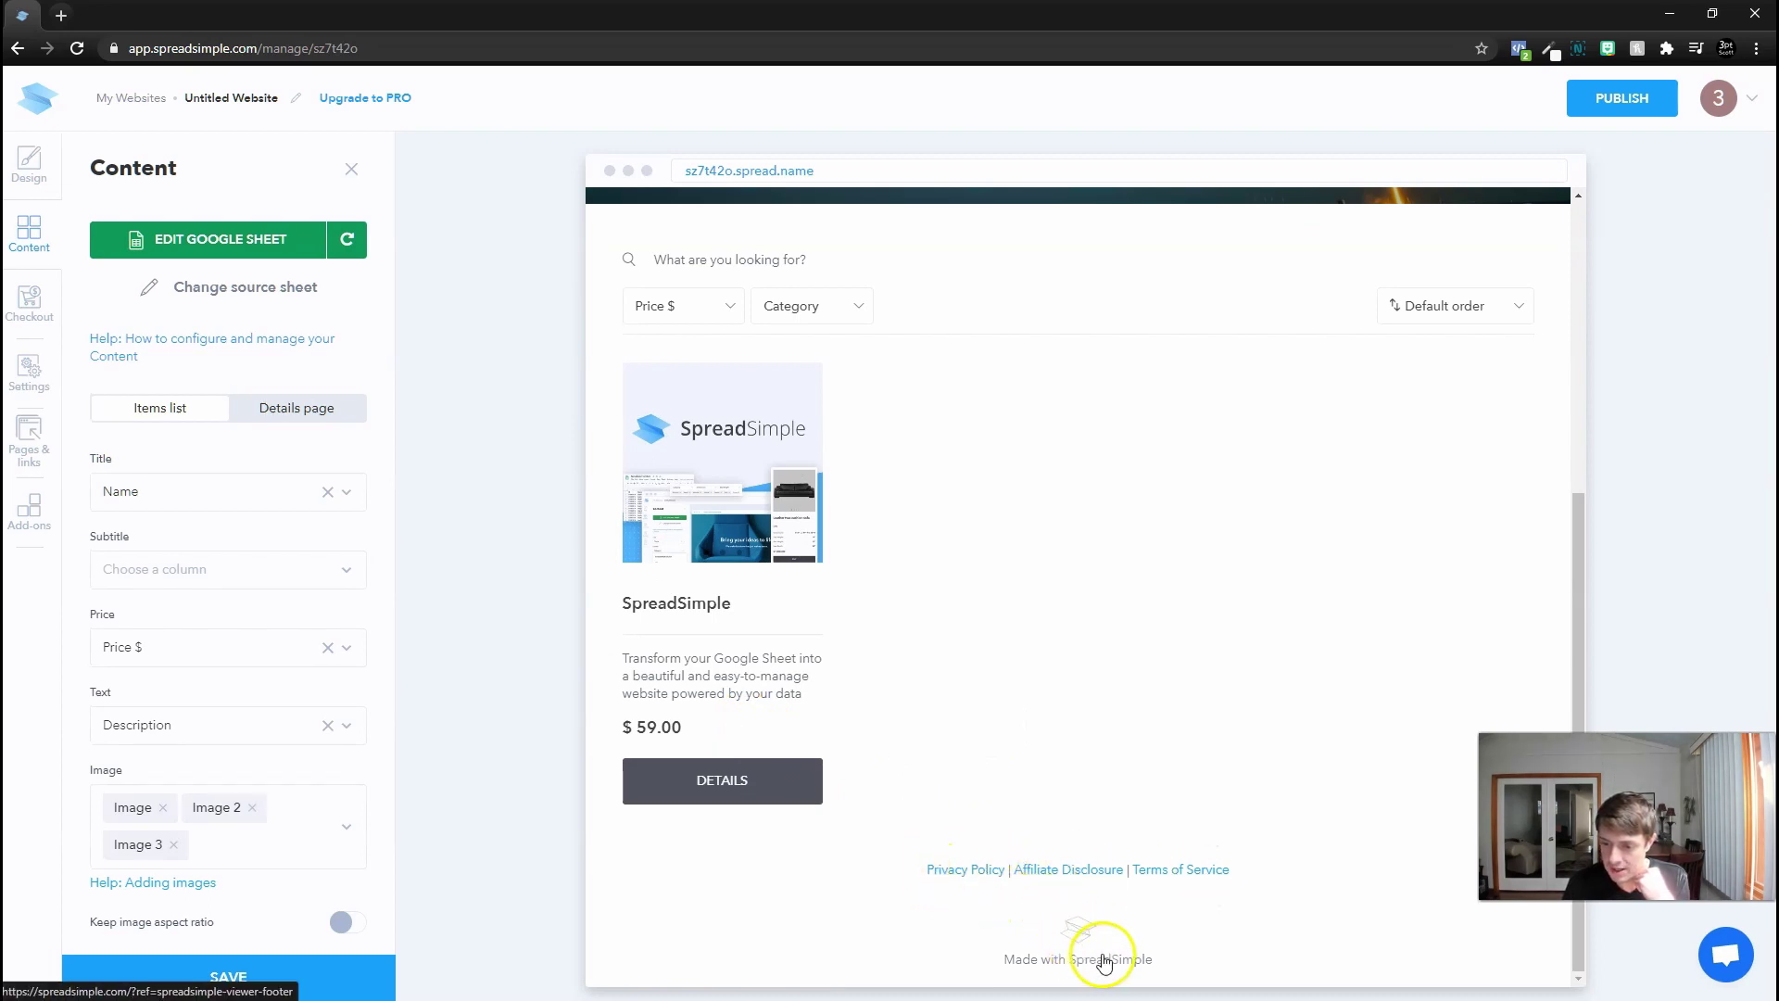
pyautogui.scroll(-4, 228, 557)
# Keep product images at original aspect ratio, try list layout, return to grid and enlarge the cards
pyautogui.click(348, 365)
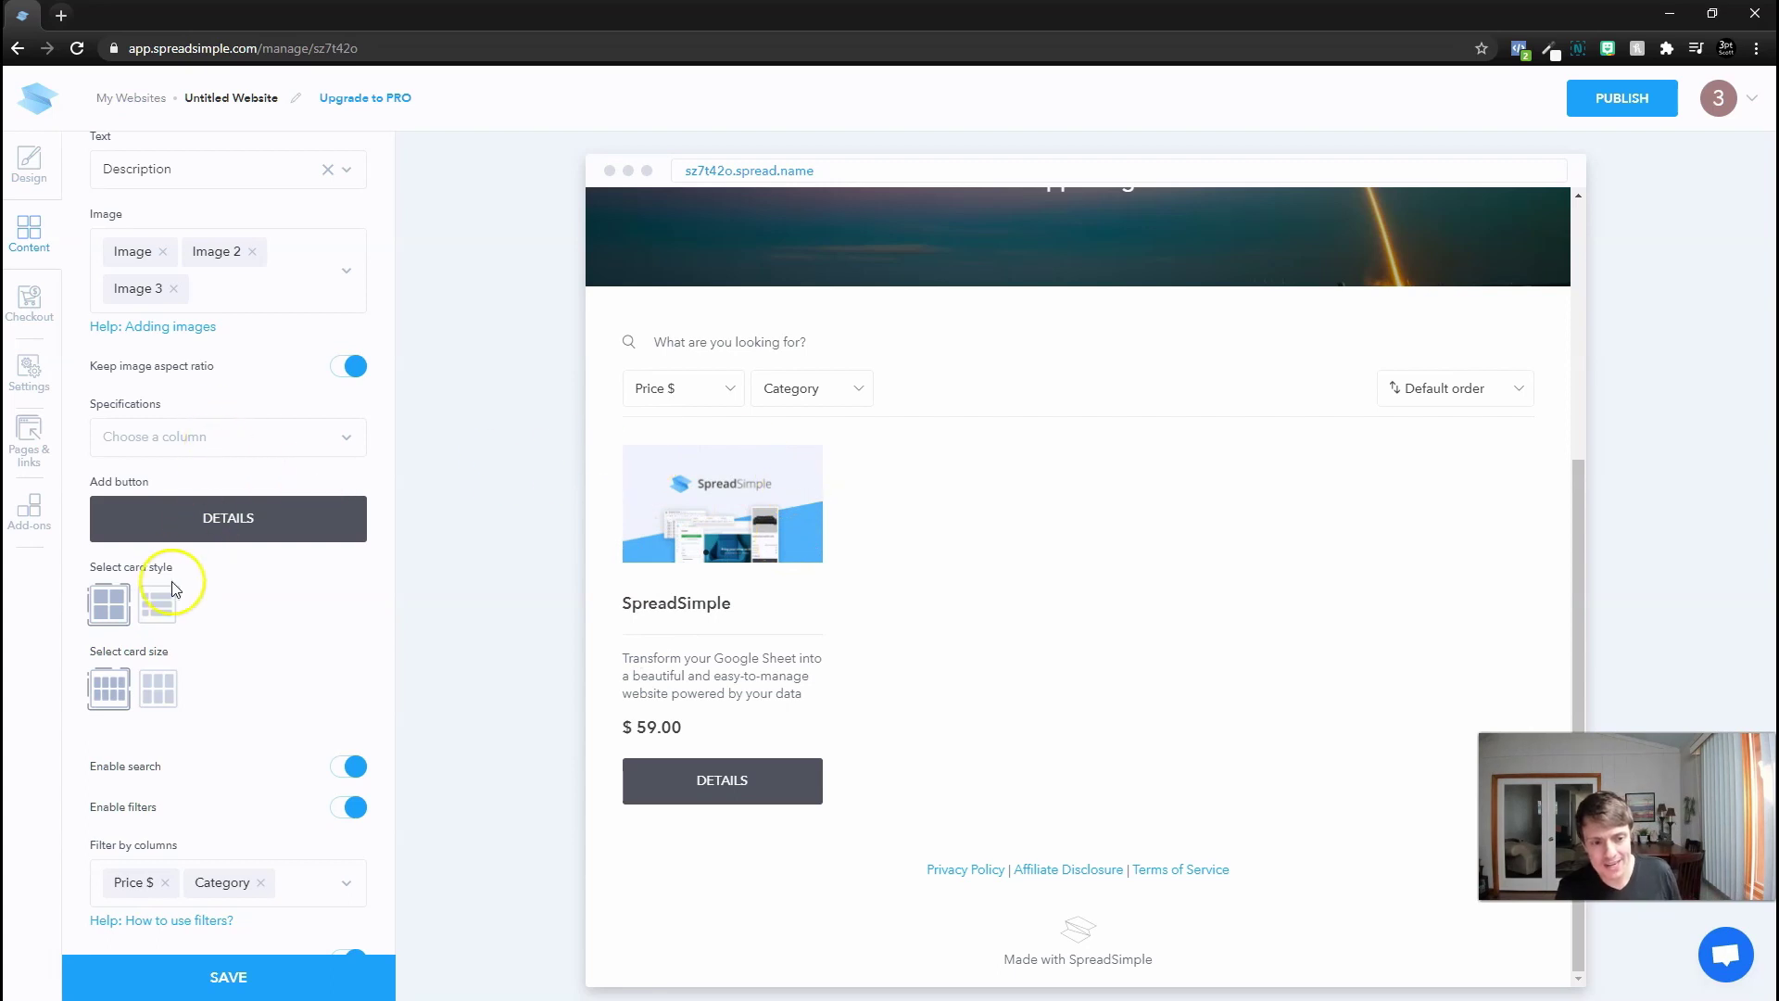
pyautogui.click(155, 605)
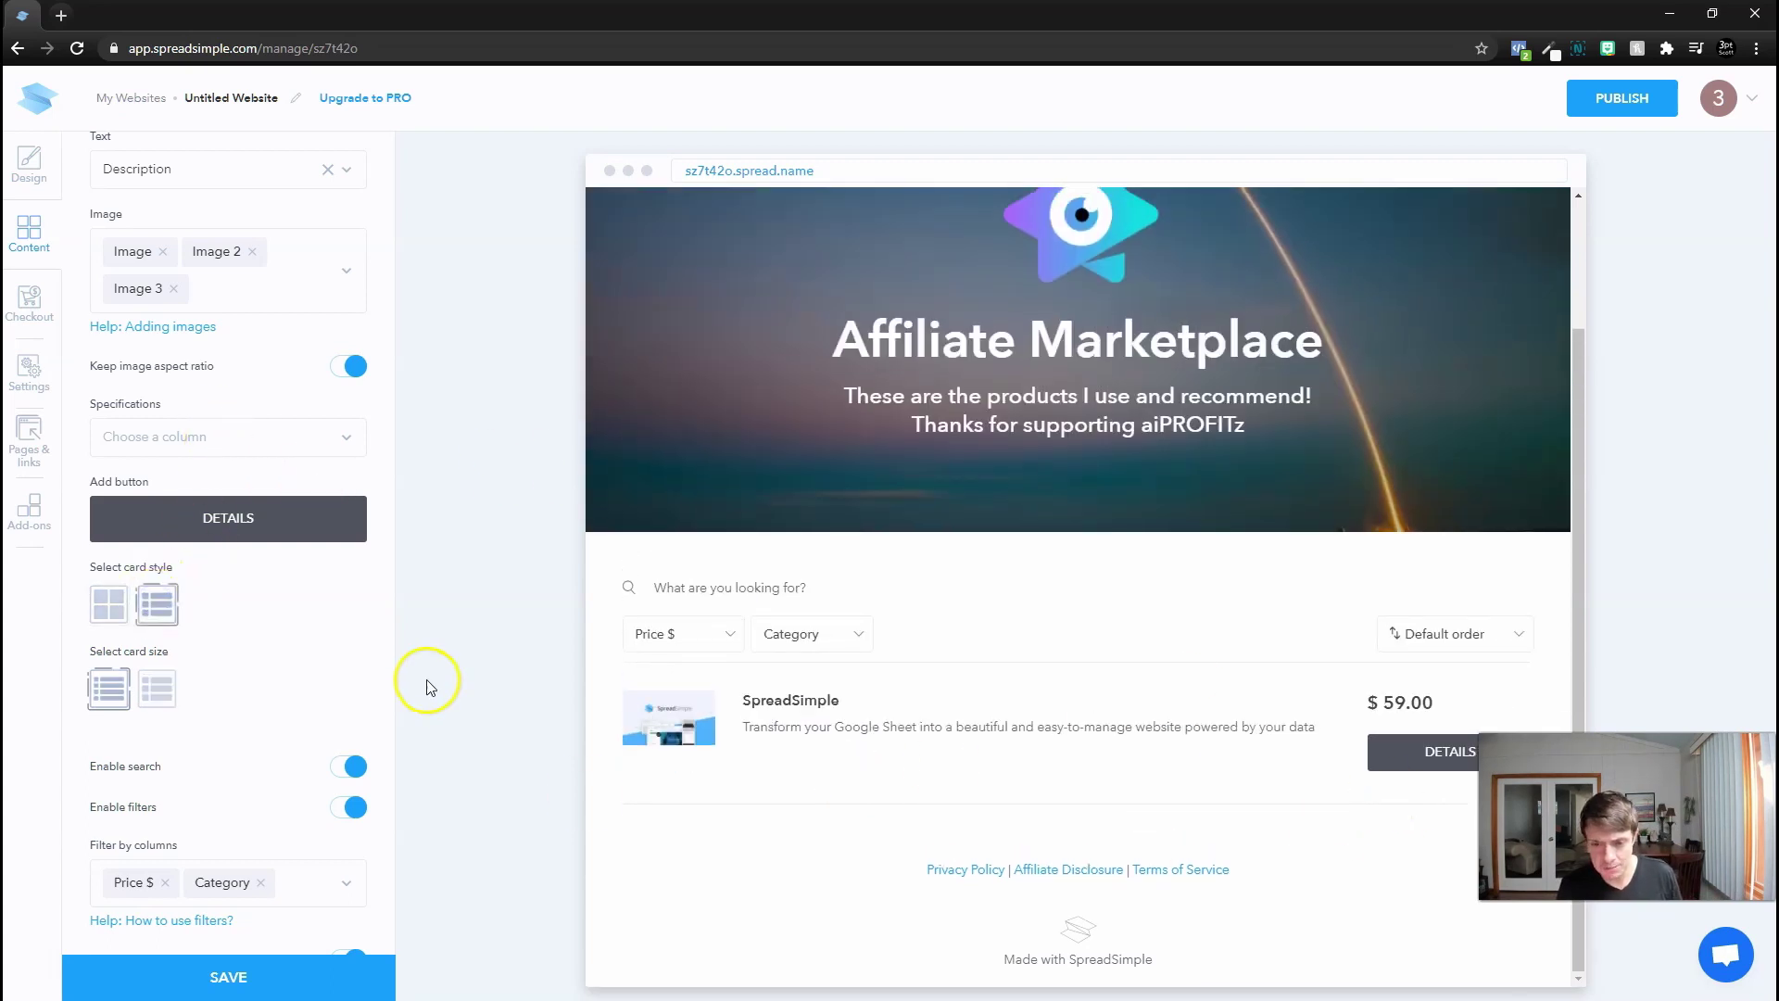
pyautogui.click(108, 605)
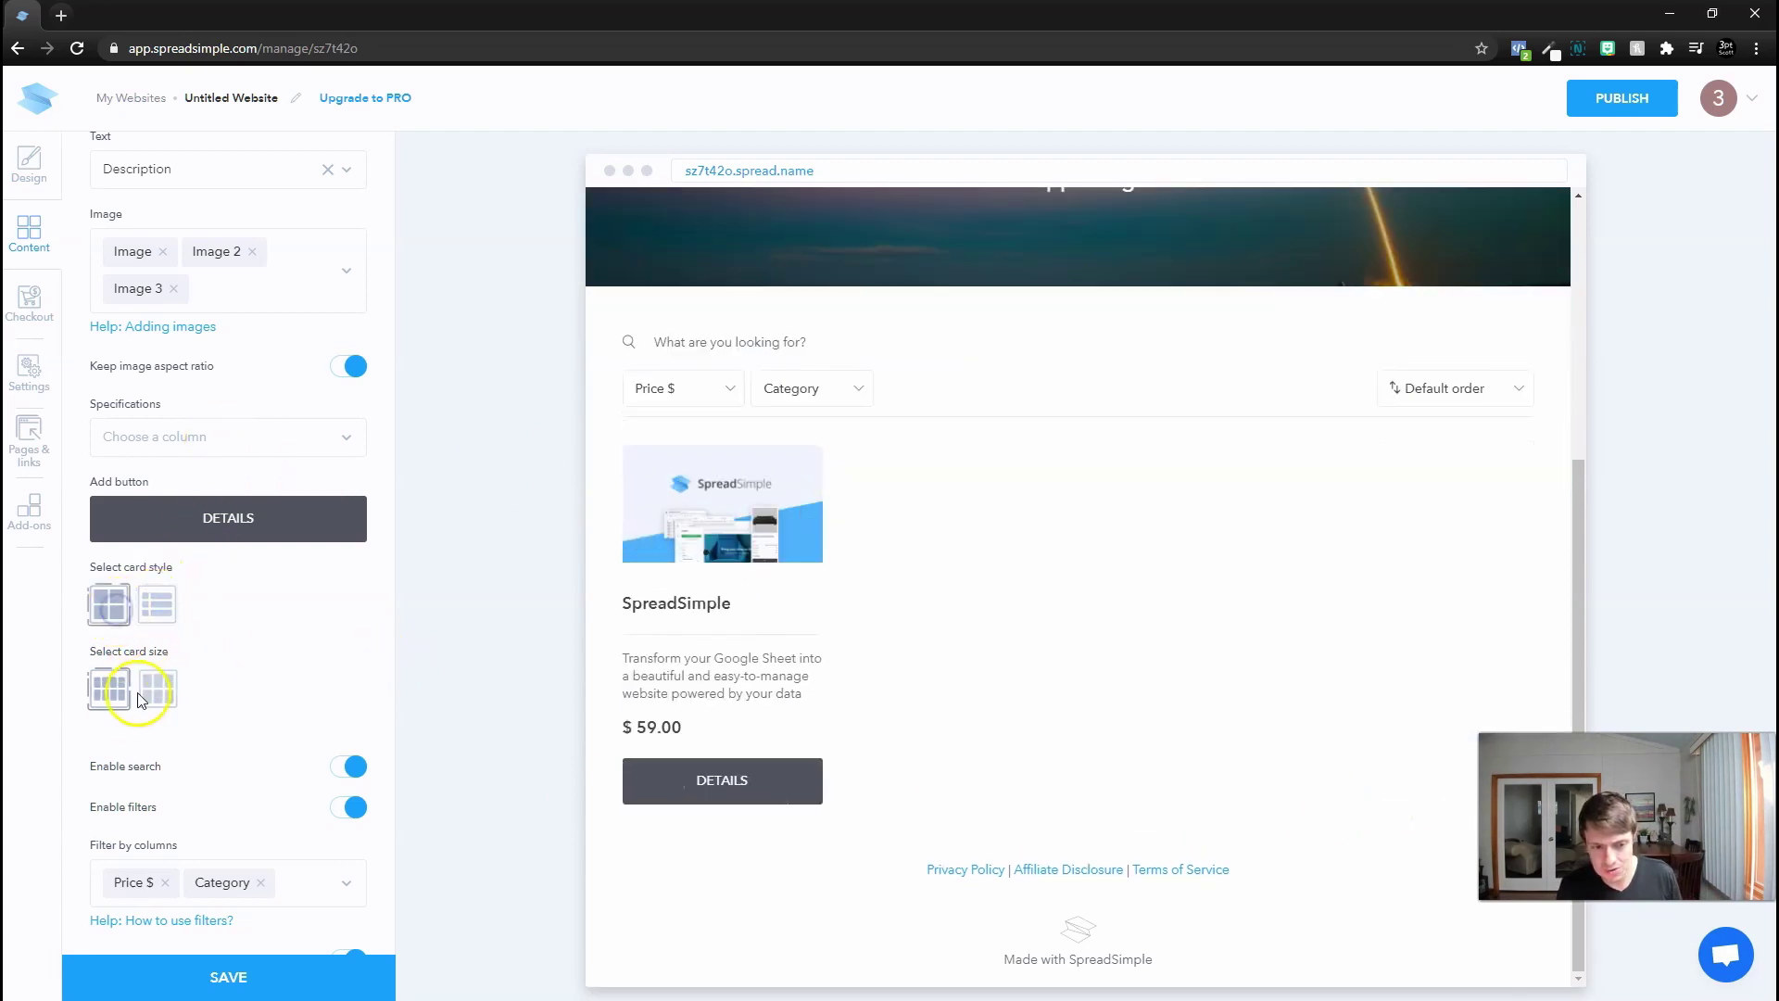
pyautogui.click(157, 689)
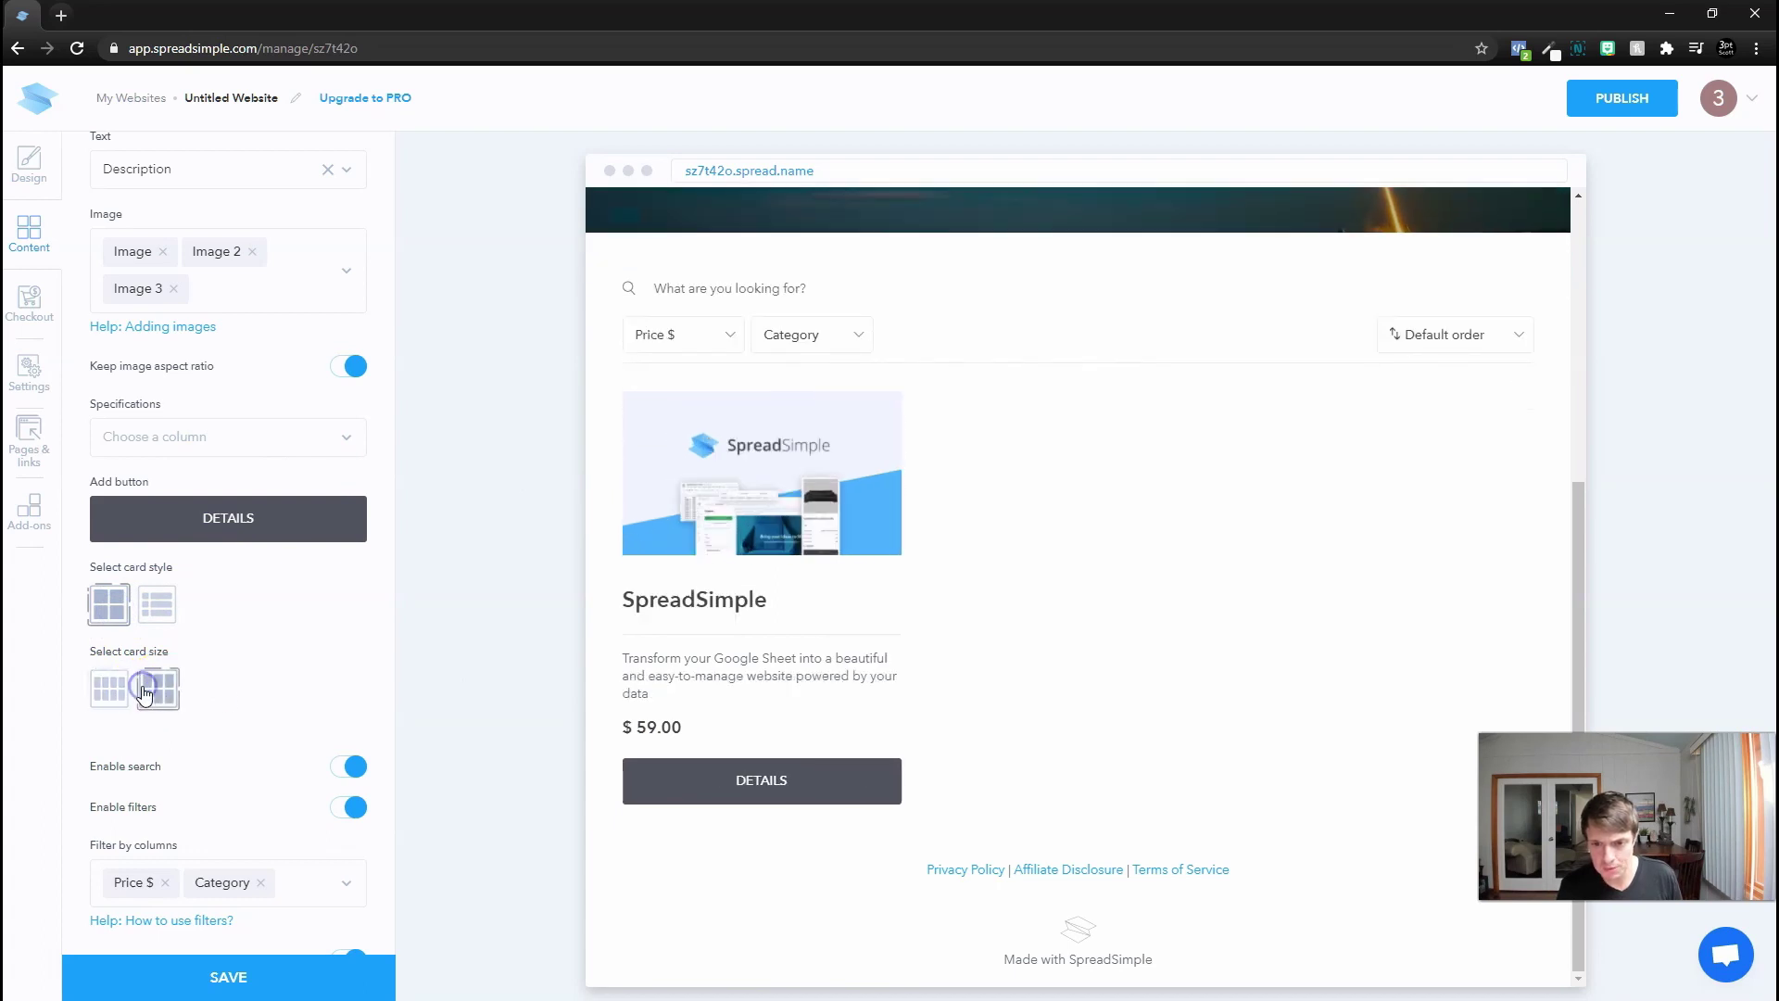
pyautogui.scroll(-4, 240, 598)
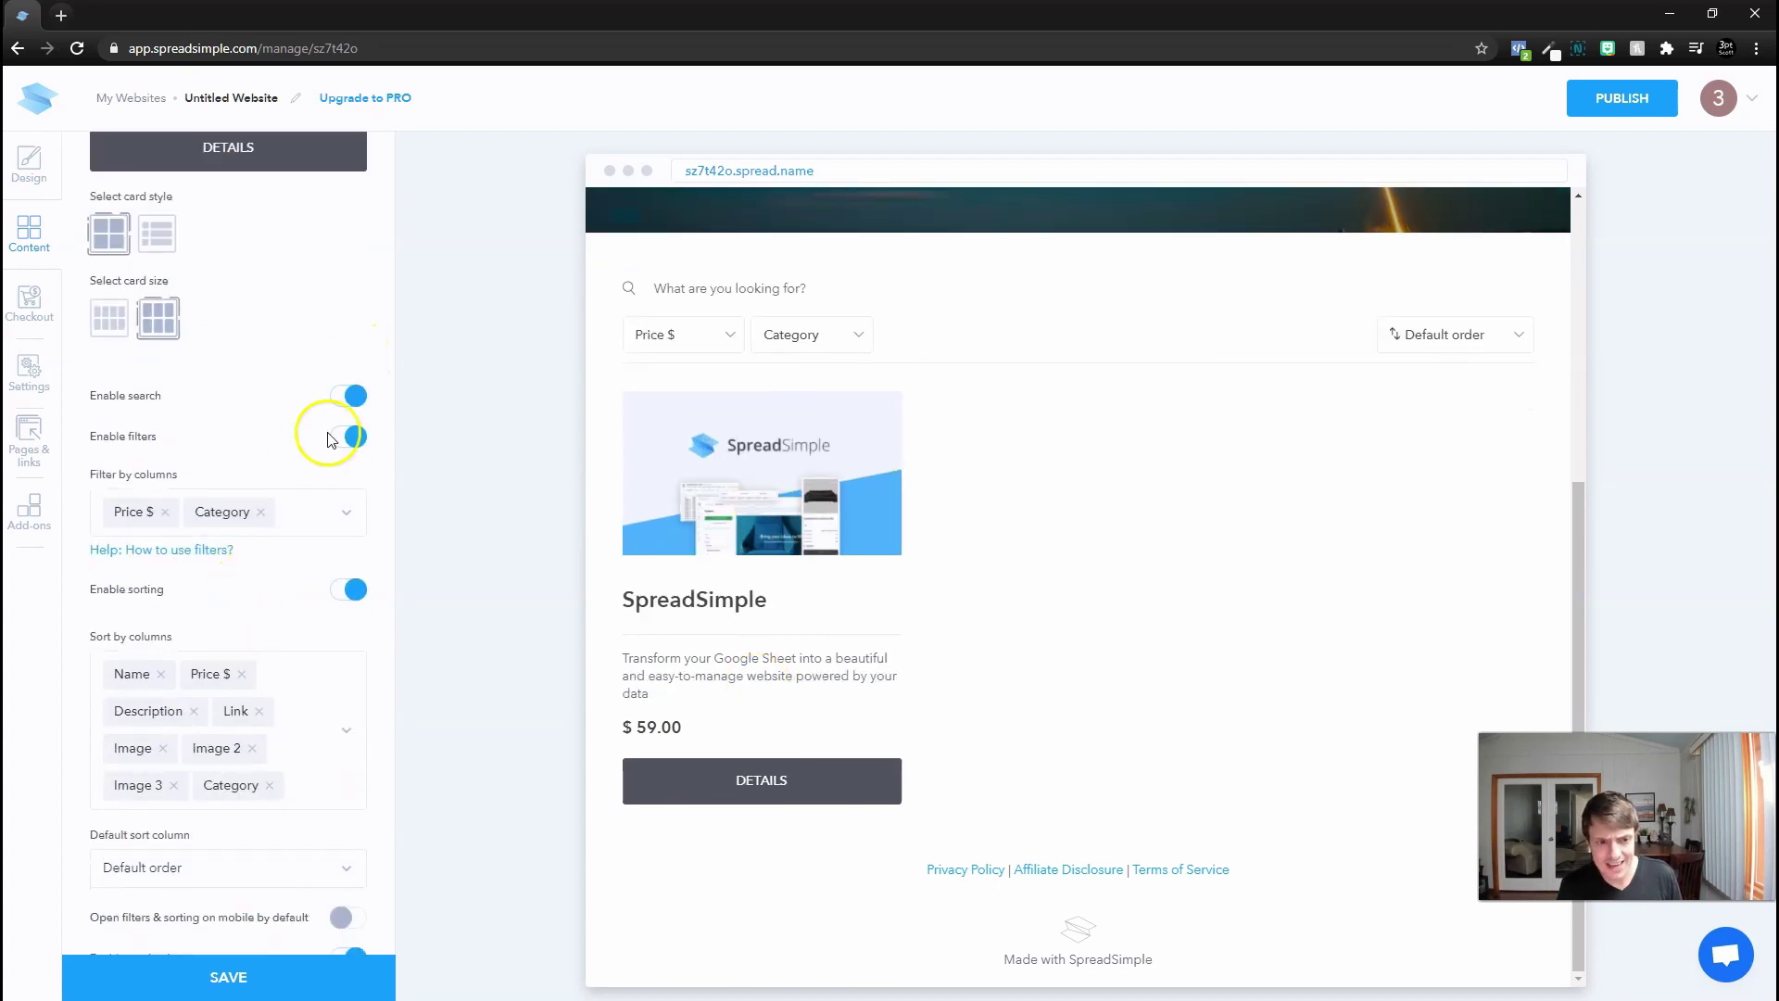
pyautogui.scroll(-1, 156, 279)
pyautogui.scroll(-1, 157, 440)
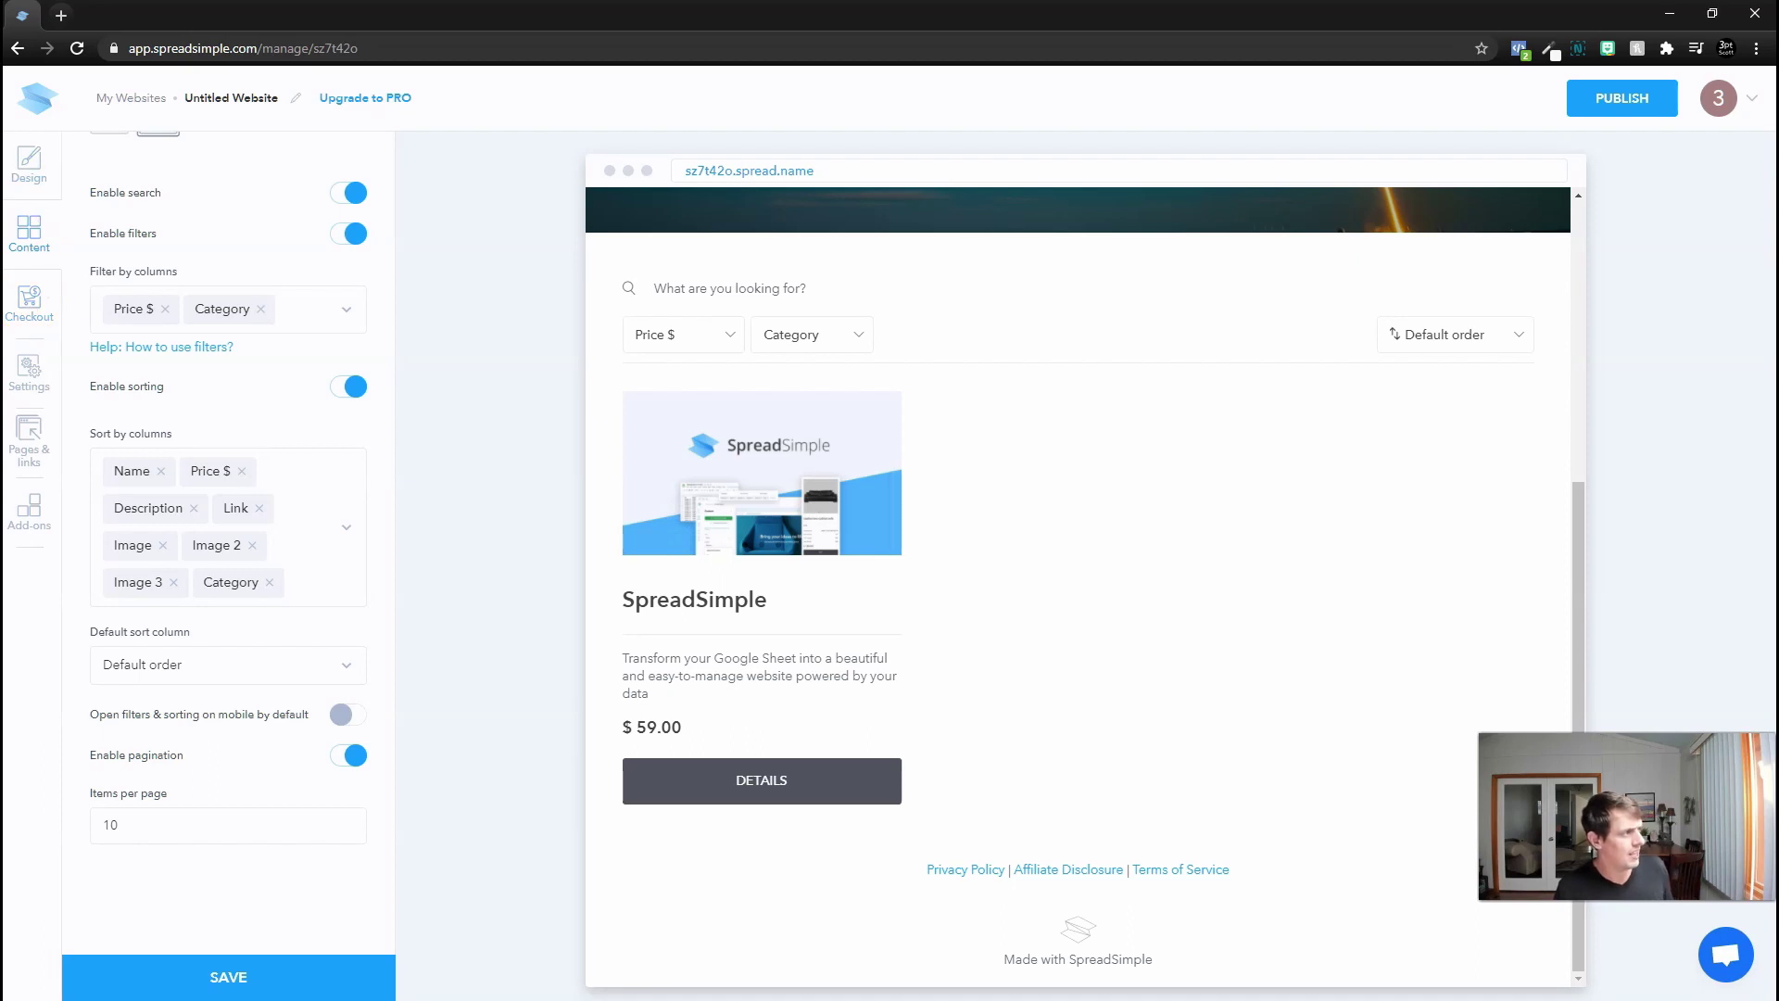
# Check a Description cell in the product sheet, then reload the editor to pull in sheet changes
pyautogui.hotkey('alt', 'Tab')
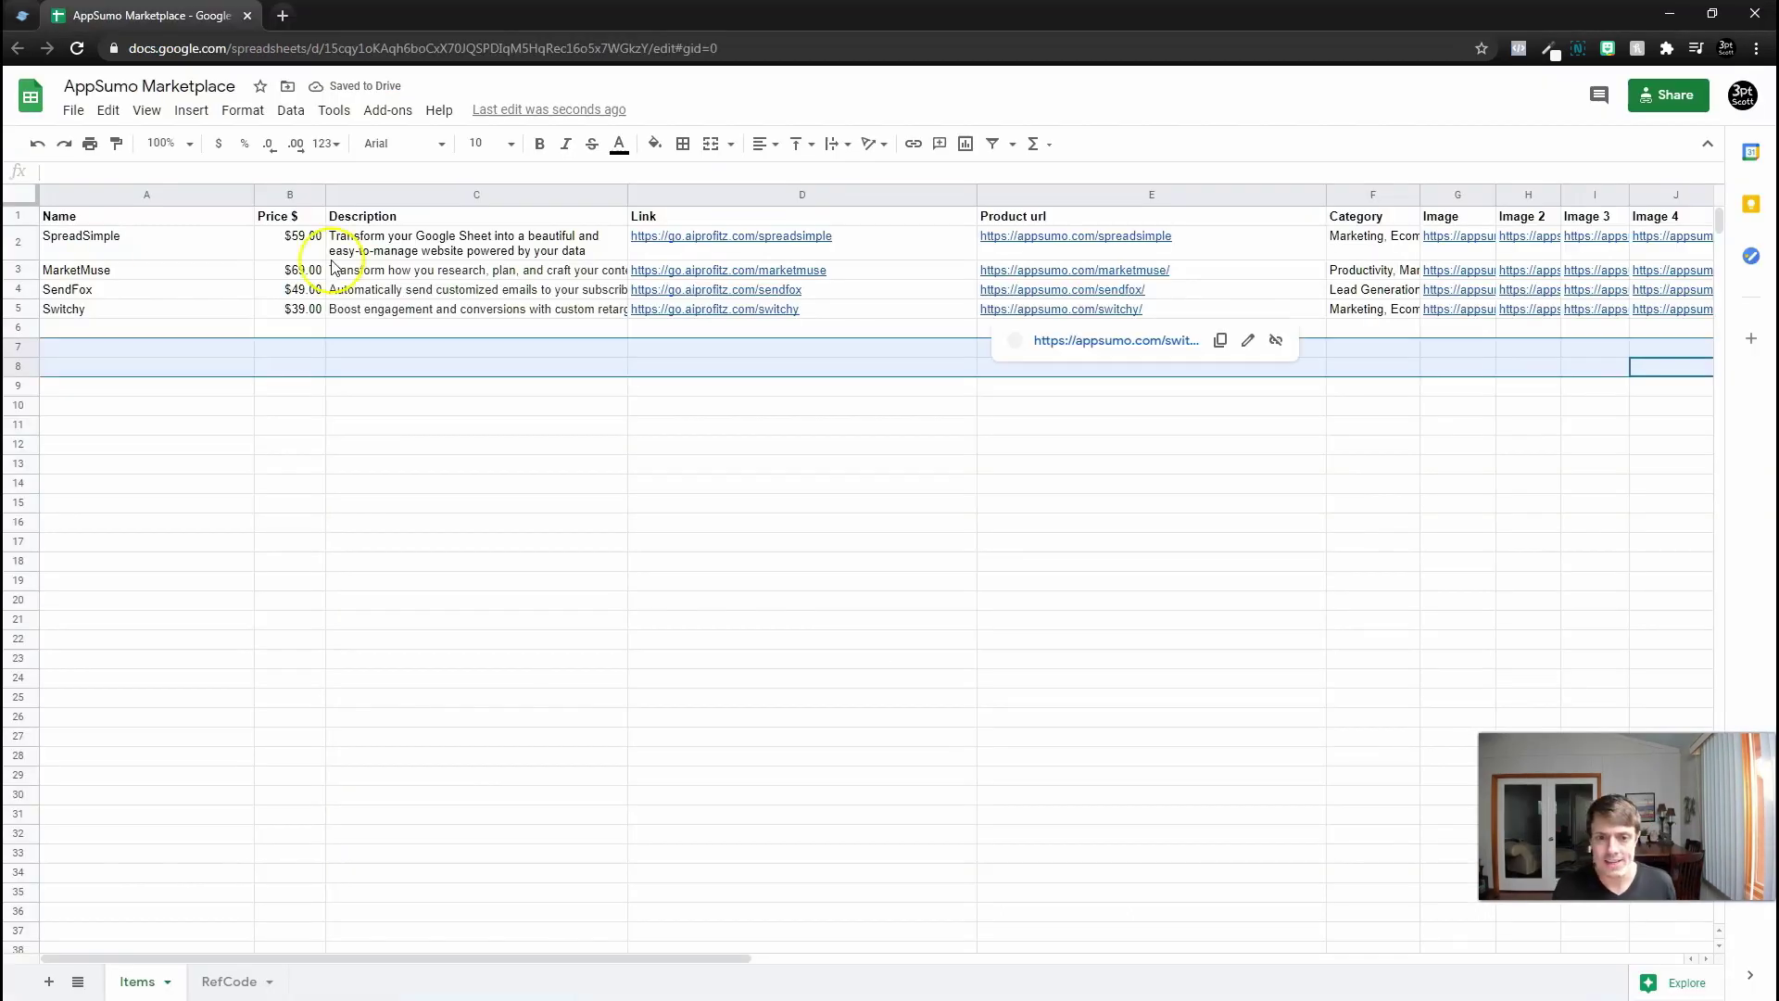
pyautogui.click(425, 270)
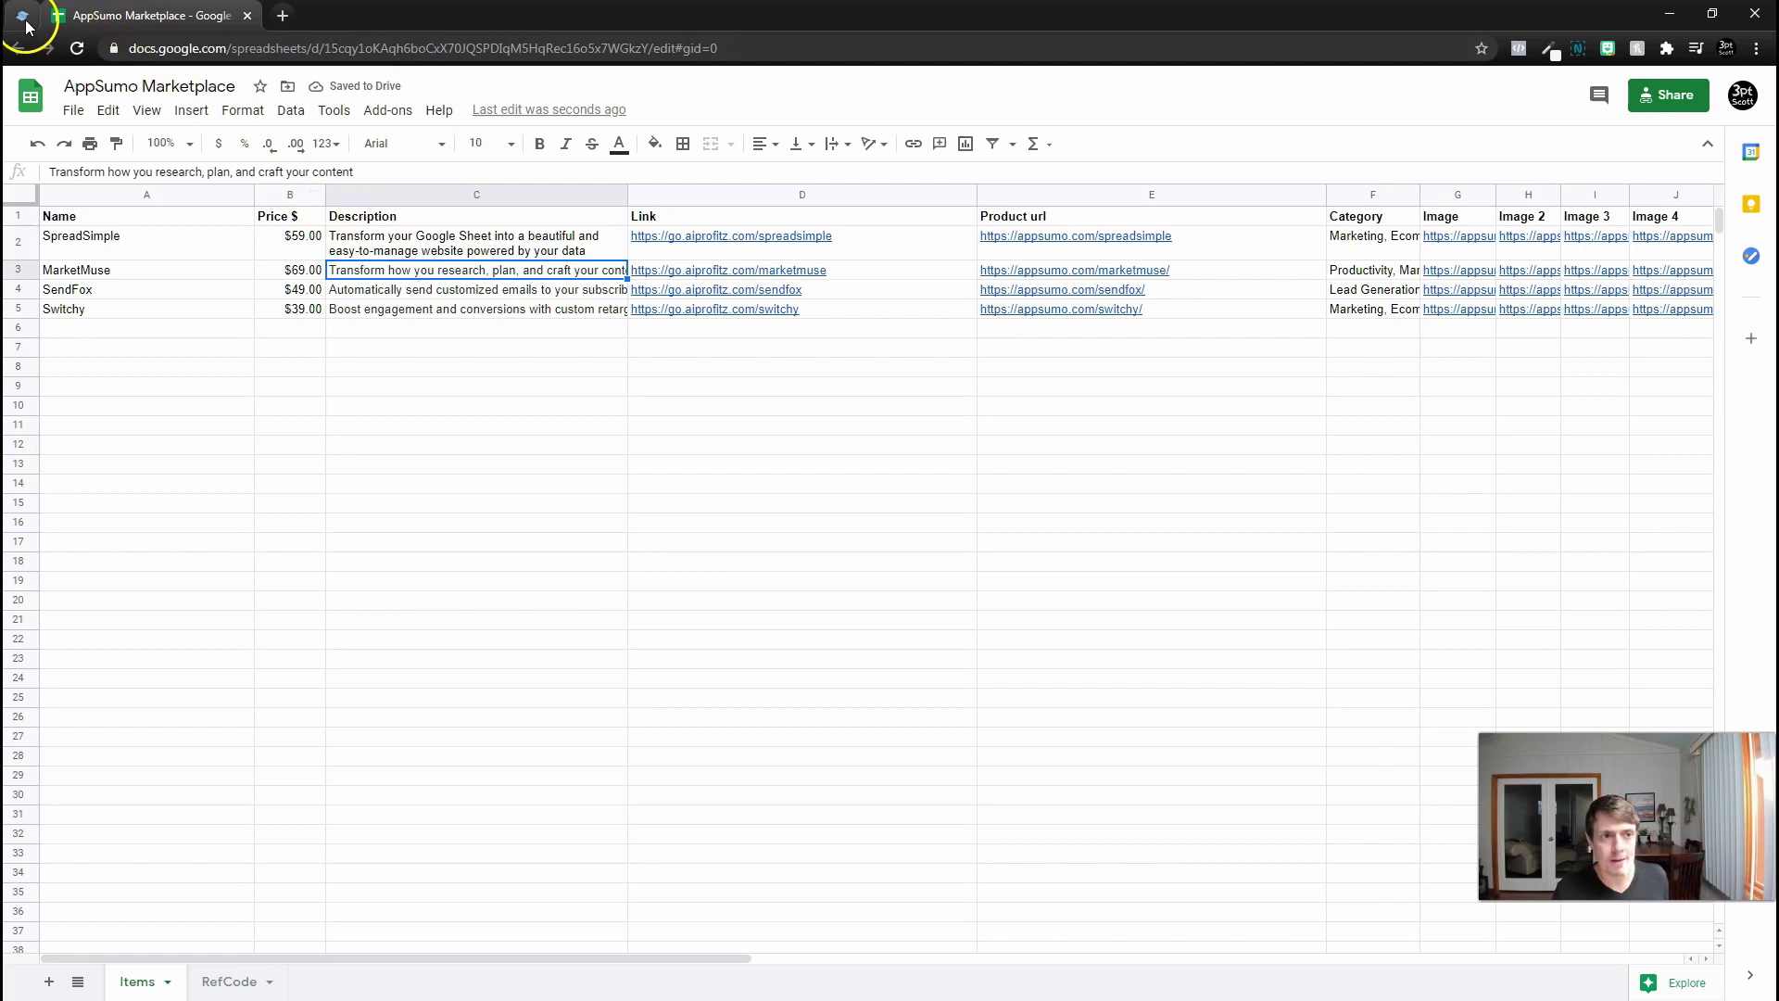
pyautogui.hotkey('alt', 'Tab')
pyautogui.click(77, 48)
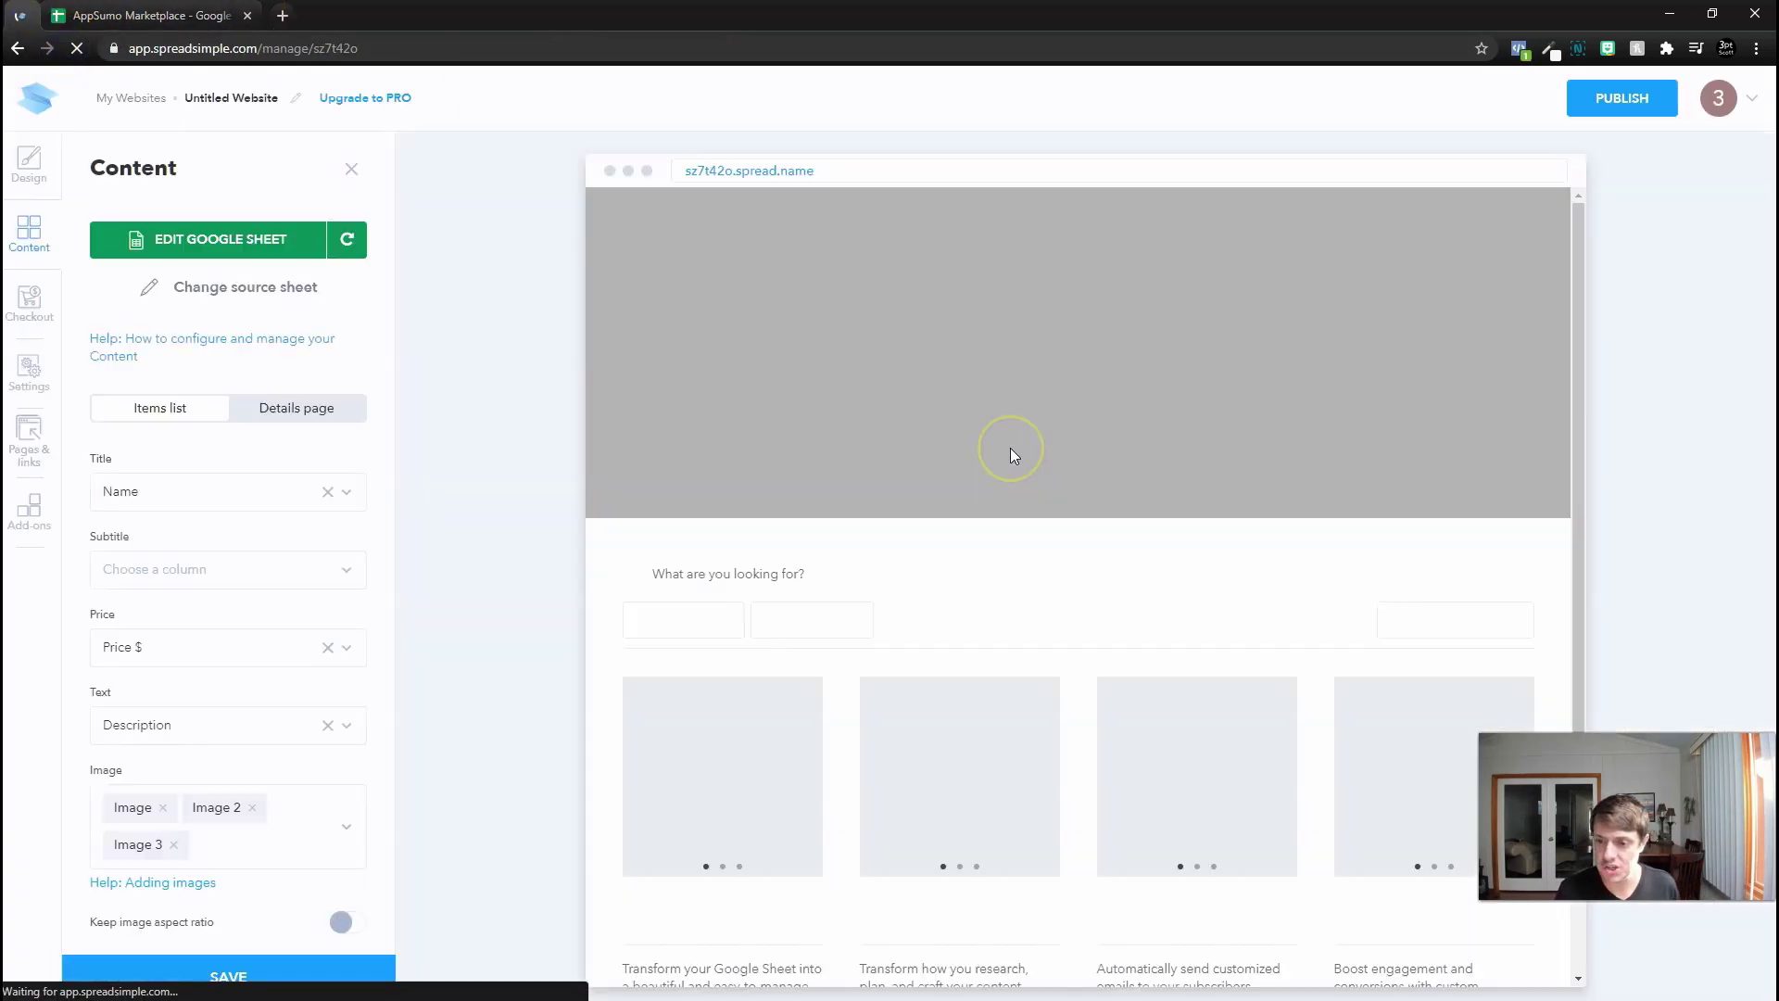
pyautogui.scroll(-5, 1011, 448)
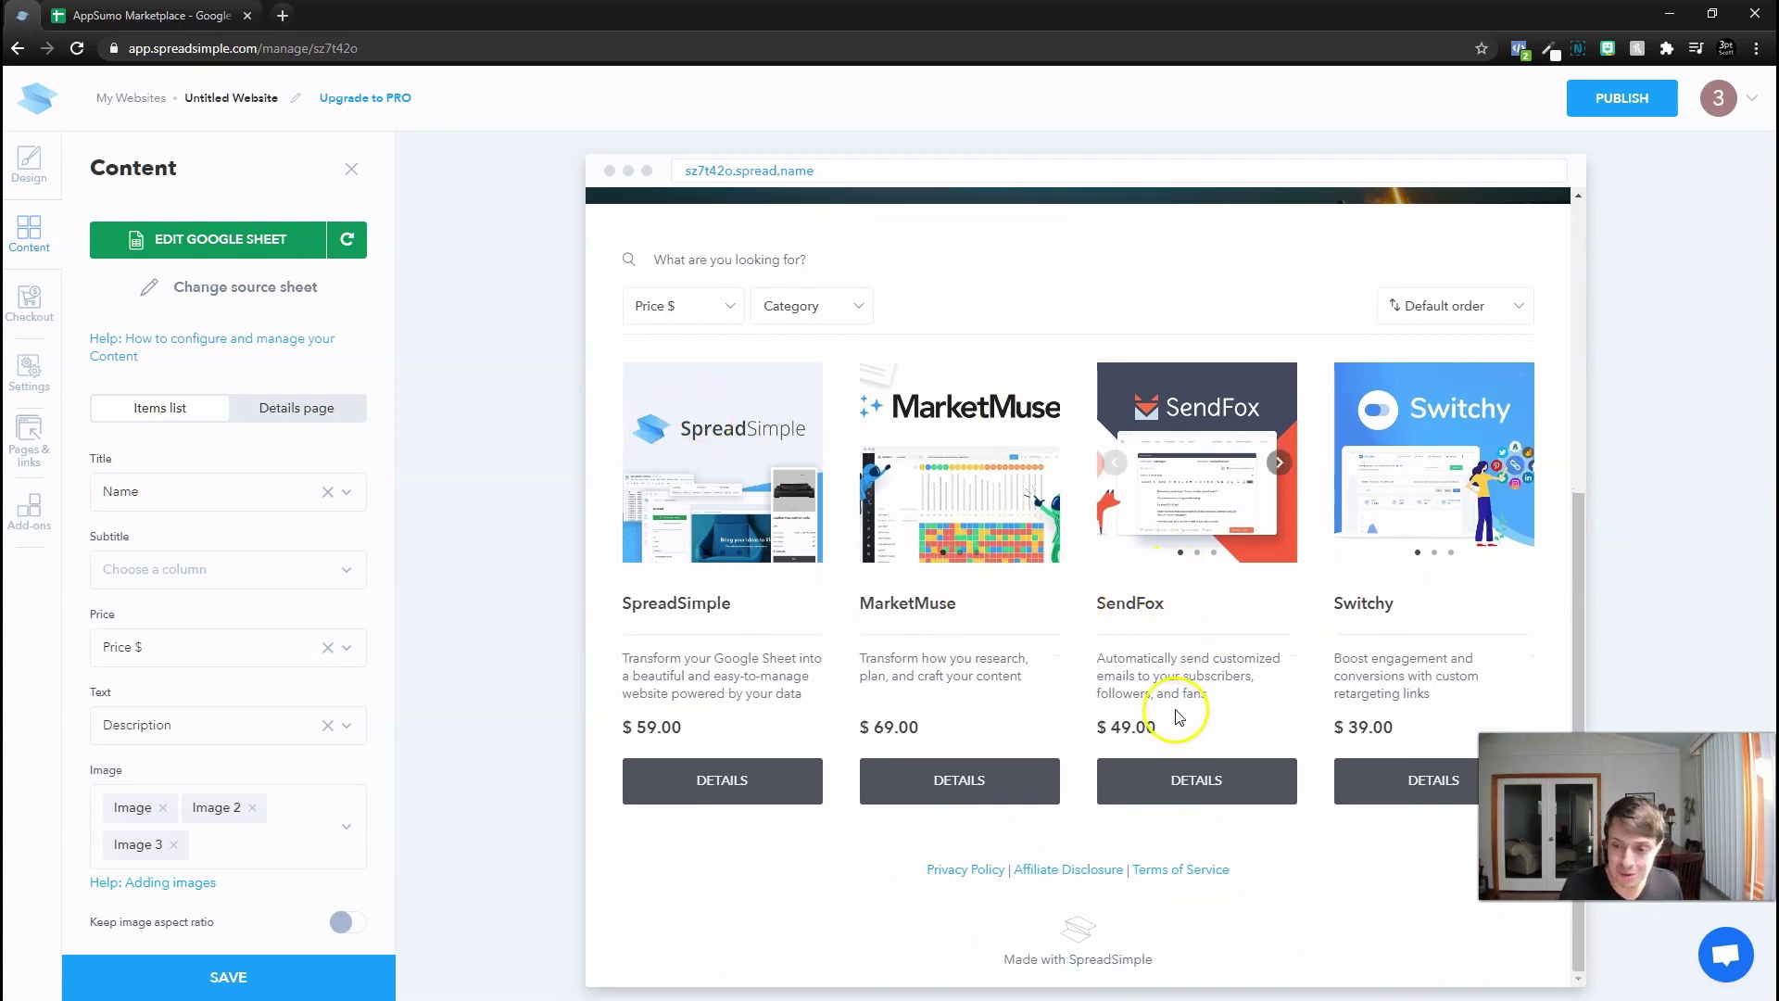
pyautogui.scroll(5, 1305, 650)
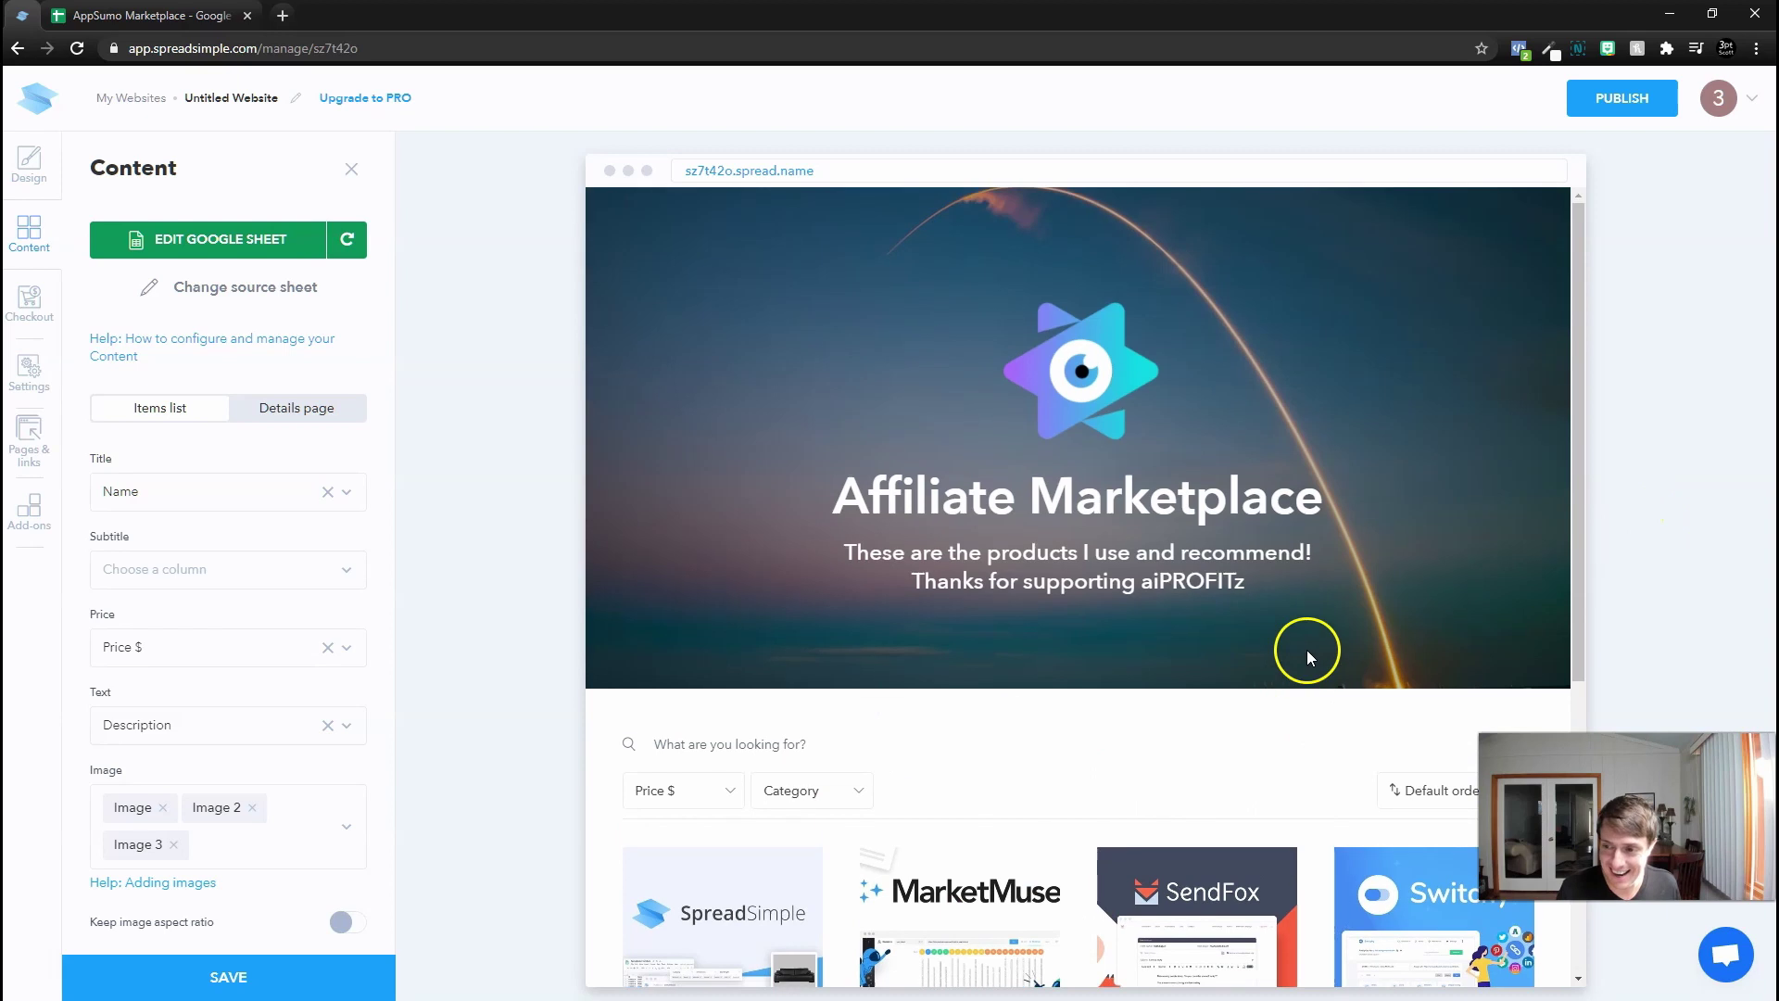
pyautogui.scroll(-5, 1306, 655)
pyautogui.scroll(-3, 1306, 654)
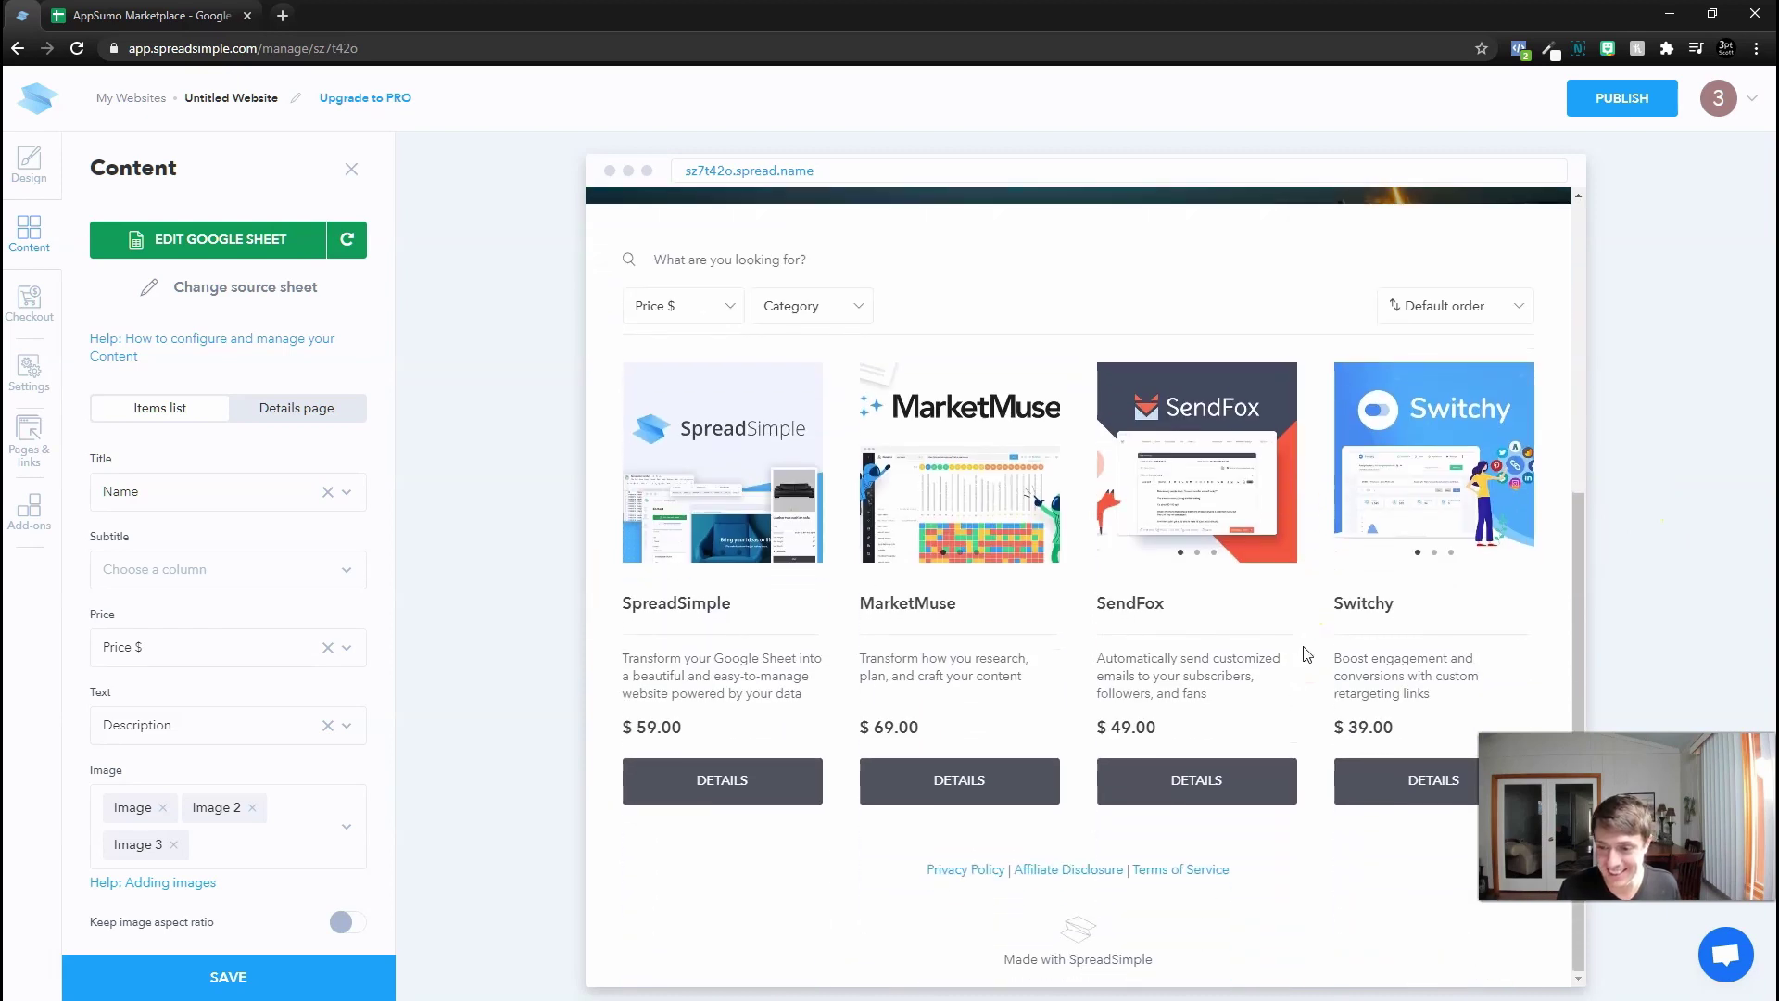
pyautogui.scroll(-4, 237, 584)
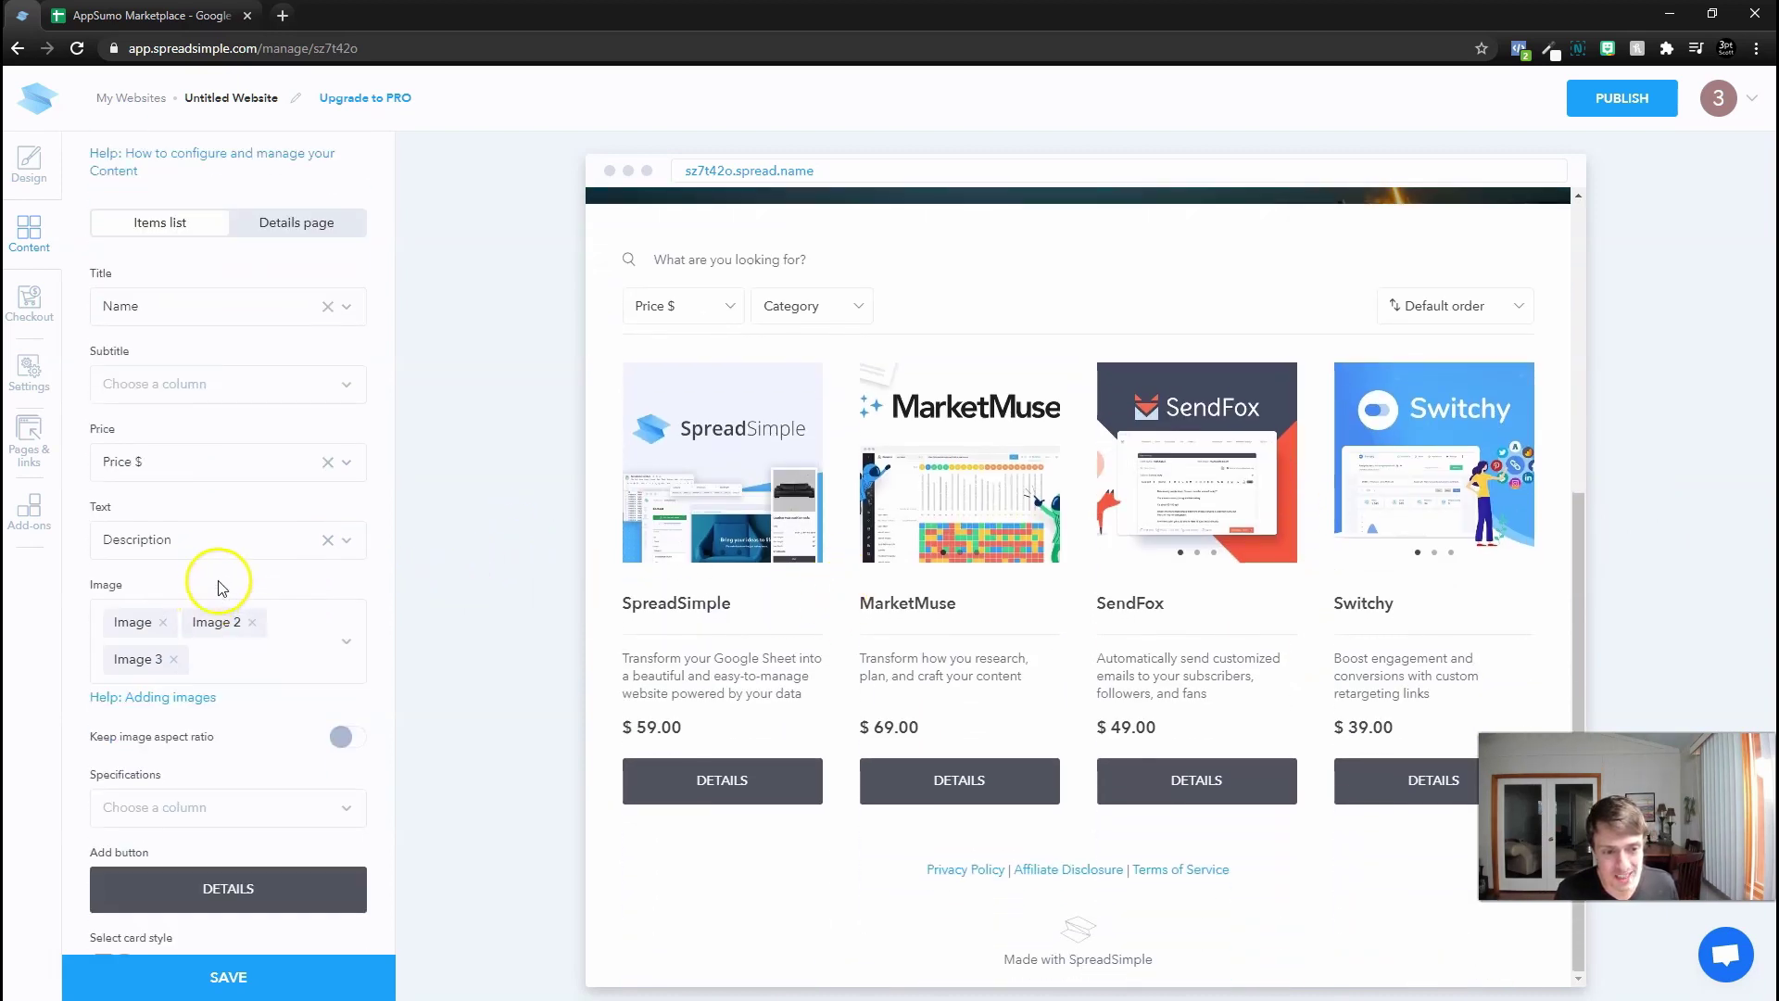
pyautogui.scroll(-3, 230, 582)
pyautogui.scroll(-4, 228, 578)
pyautogui.scroll(-3, 225, 579)
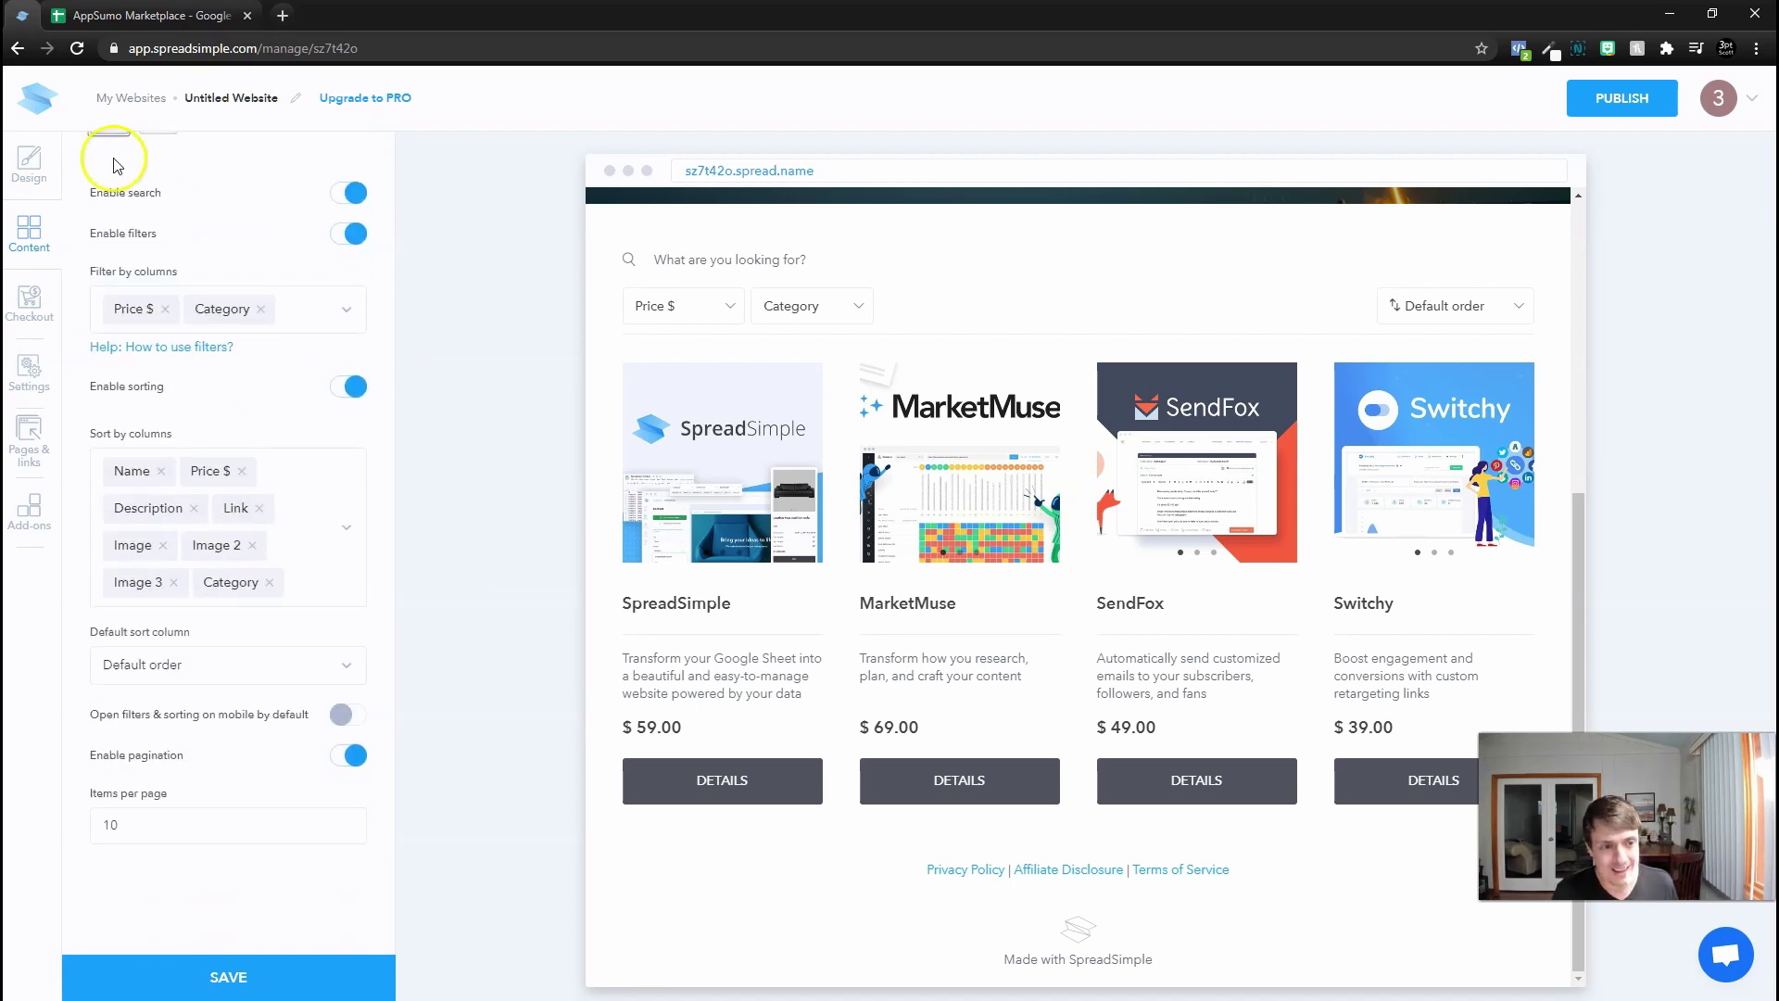
# Show the Checkout settings with the PayPal options expanded, locked behind PRO
pyautogui.click(29, 304)
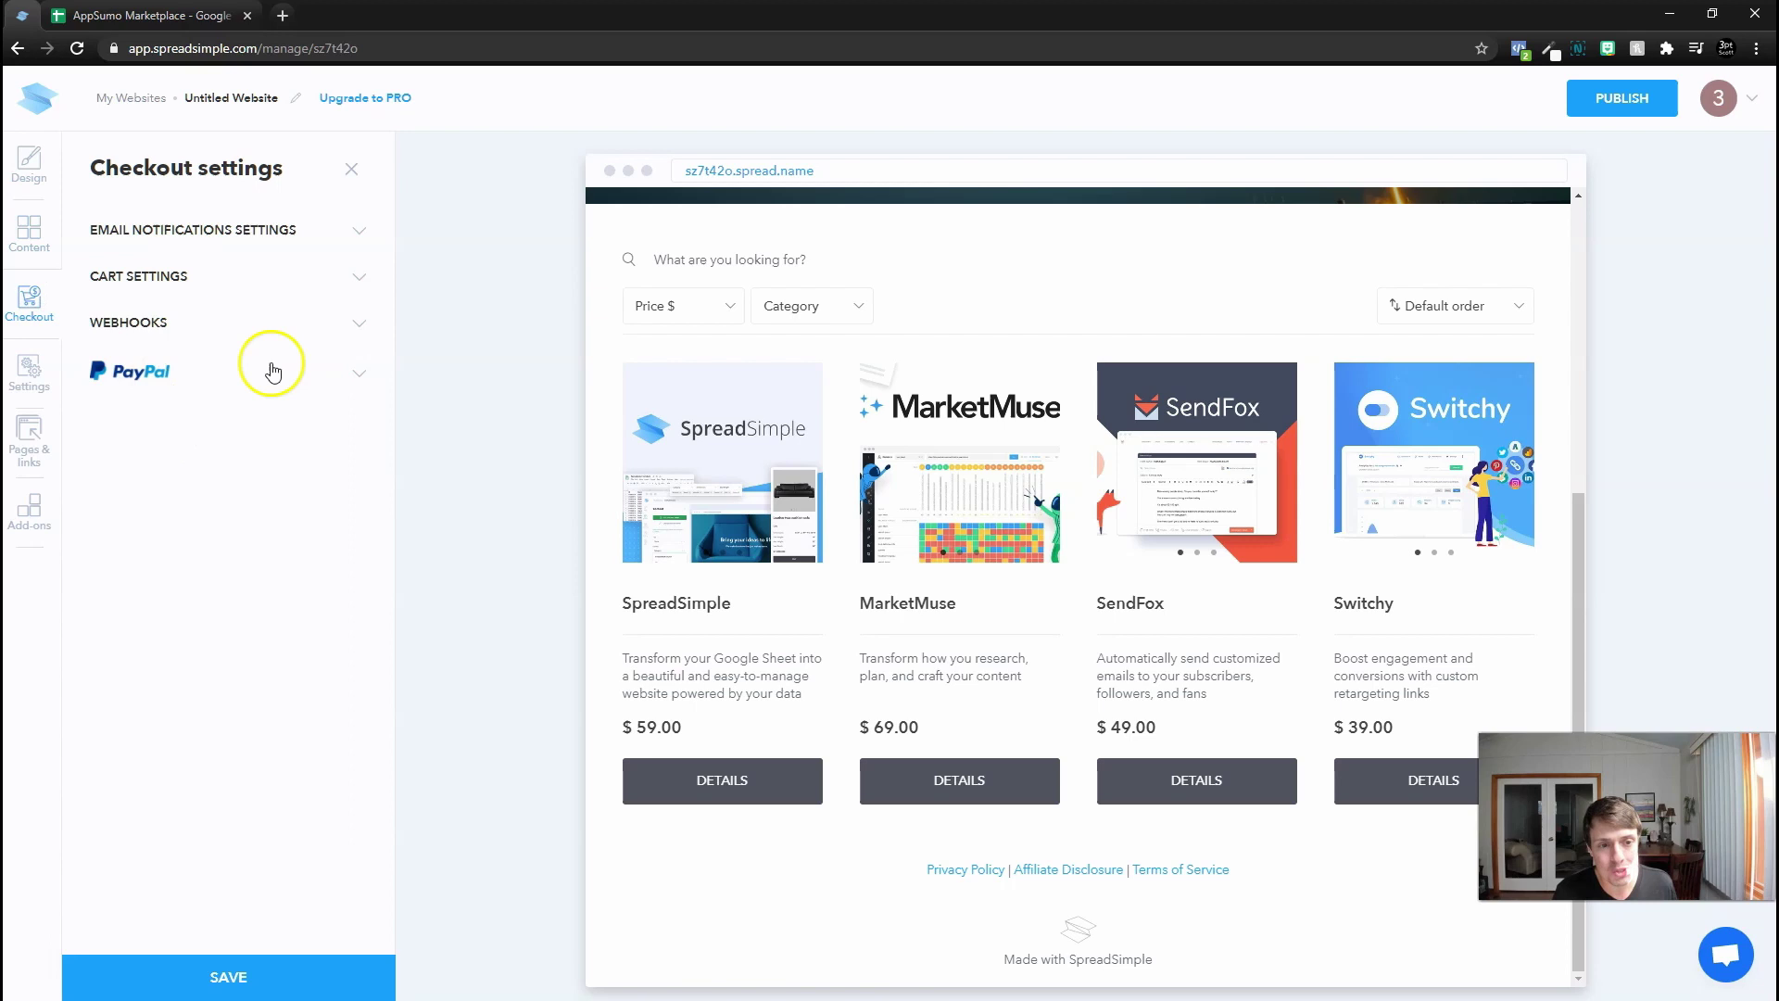
pyautogui.click(357, 371)
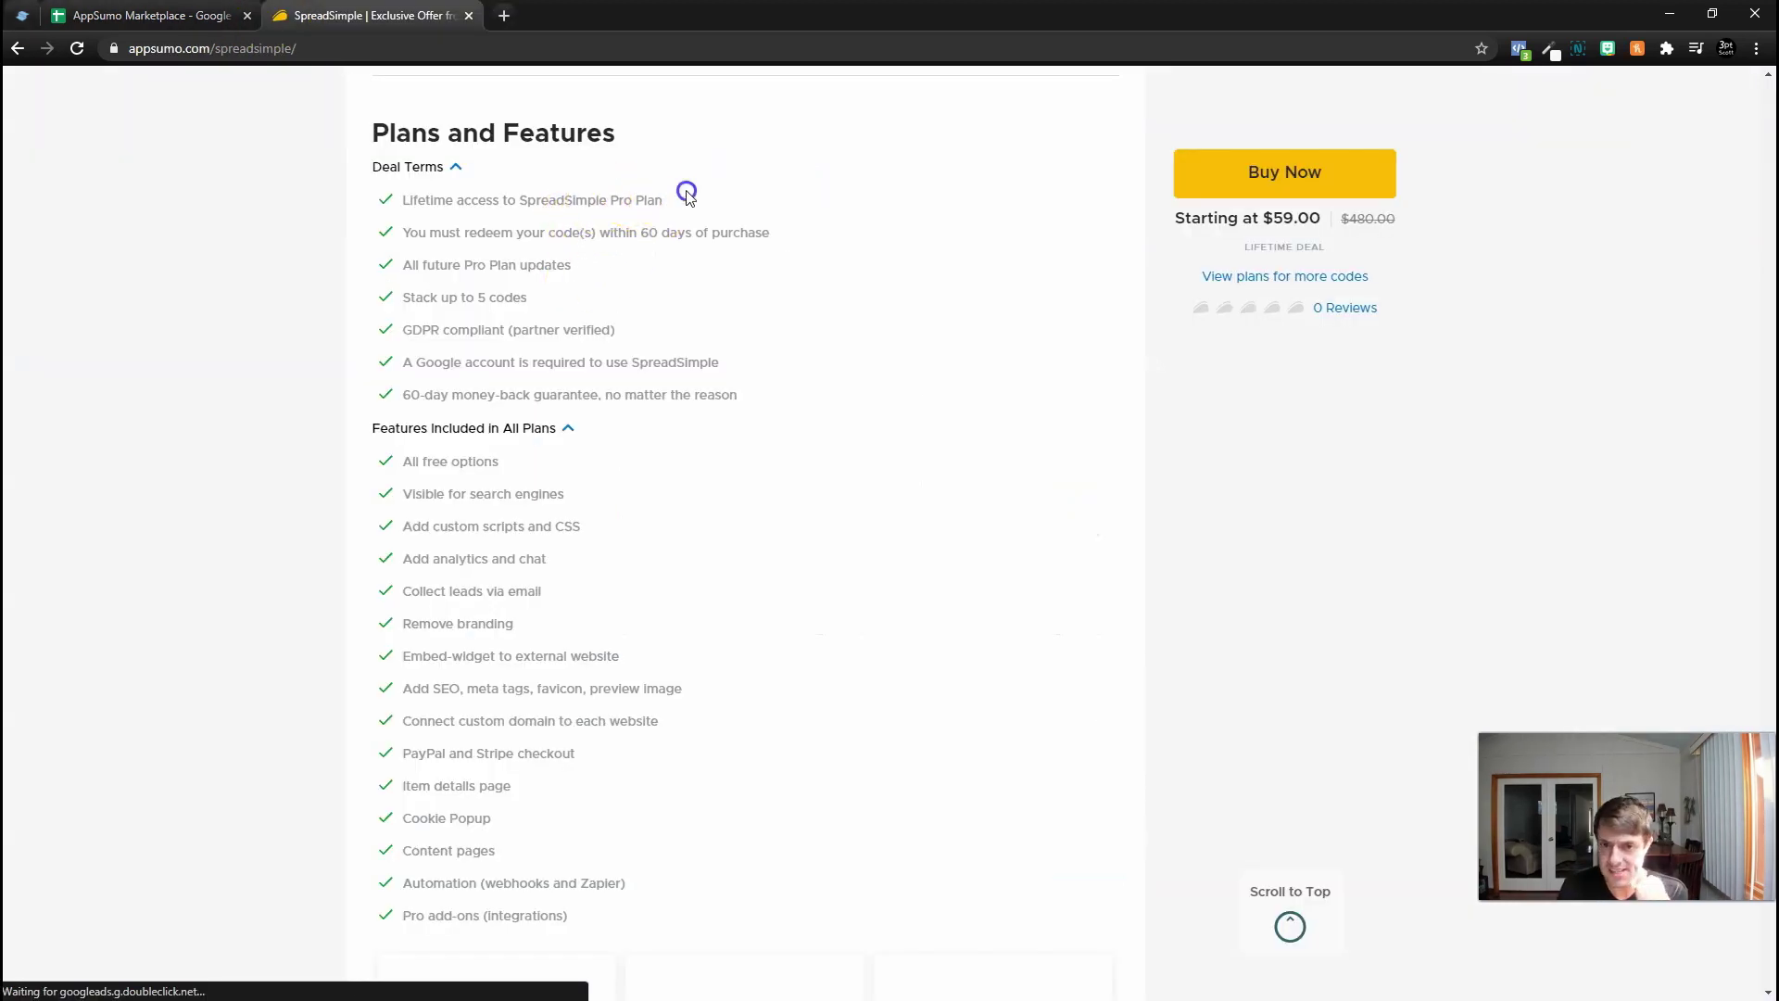
# Highlight the AppSumo deal terms for the Pro plan, then return to the site editor
pyautogui.moveTo(667, 199); pyautogui.dragTo(417, 199)
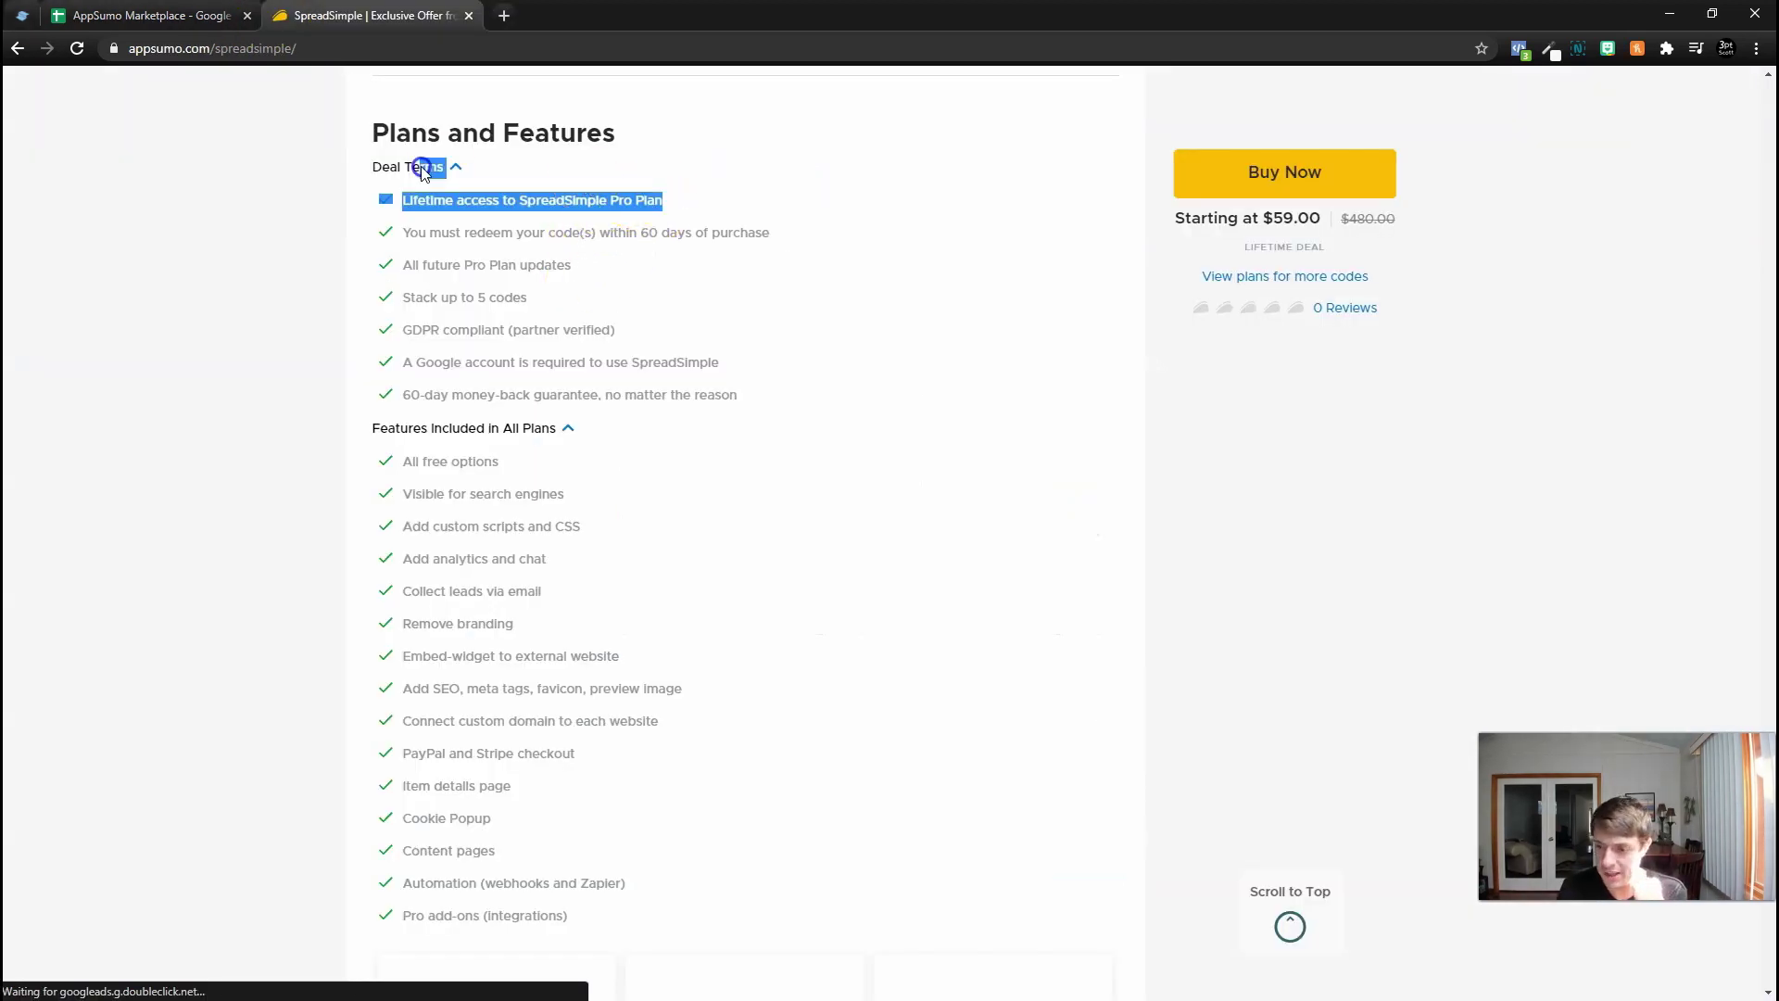
pyautogui.moveTo(665, 198); pyautogui.dragTo(694, 365)
pyautogui.click(556, 272)
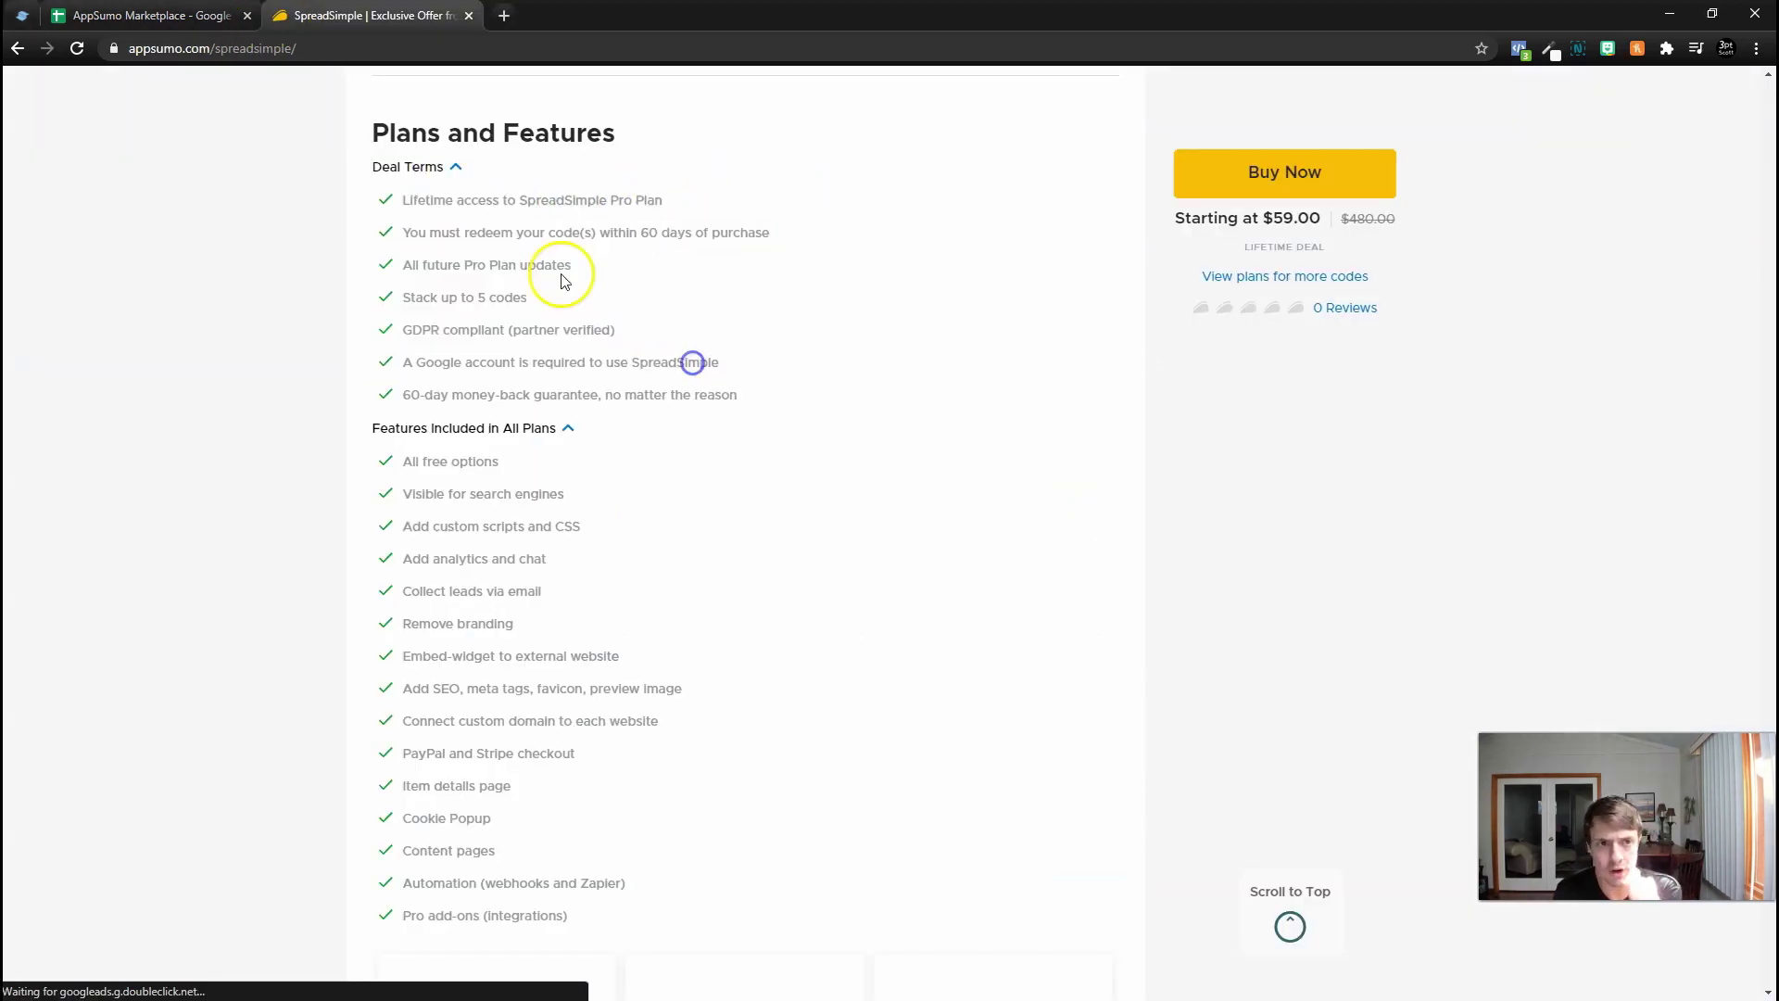
pyautogui.click(139, 15)
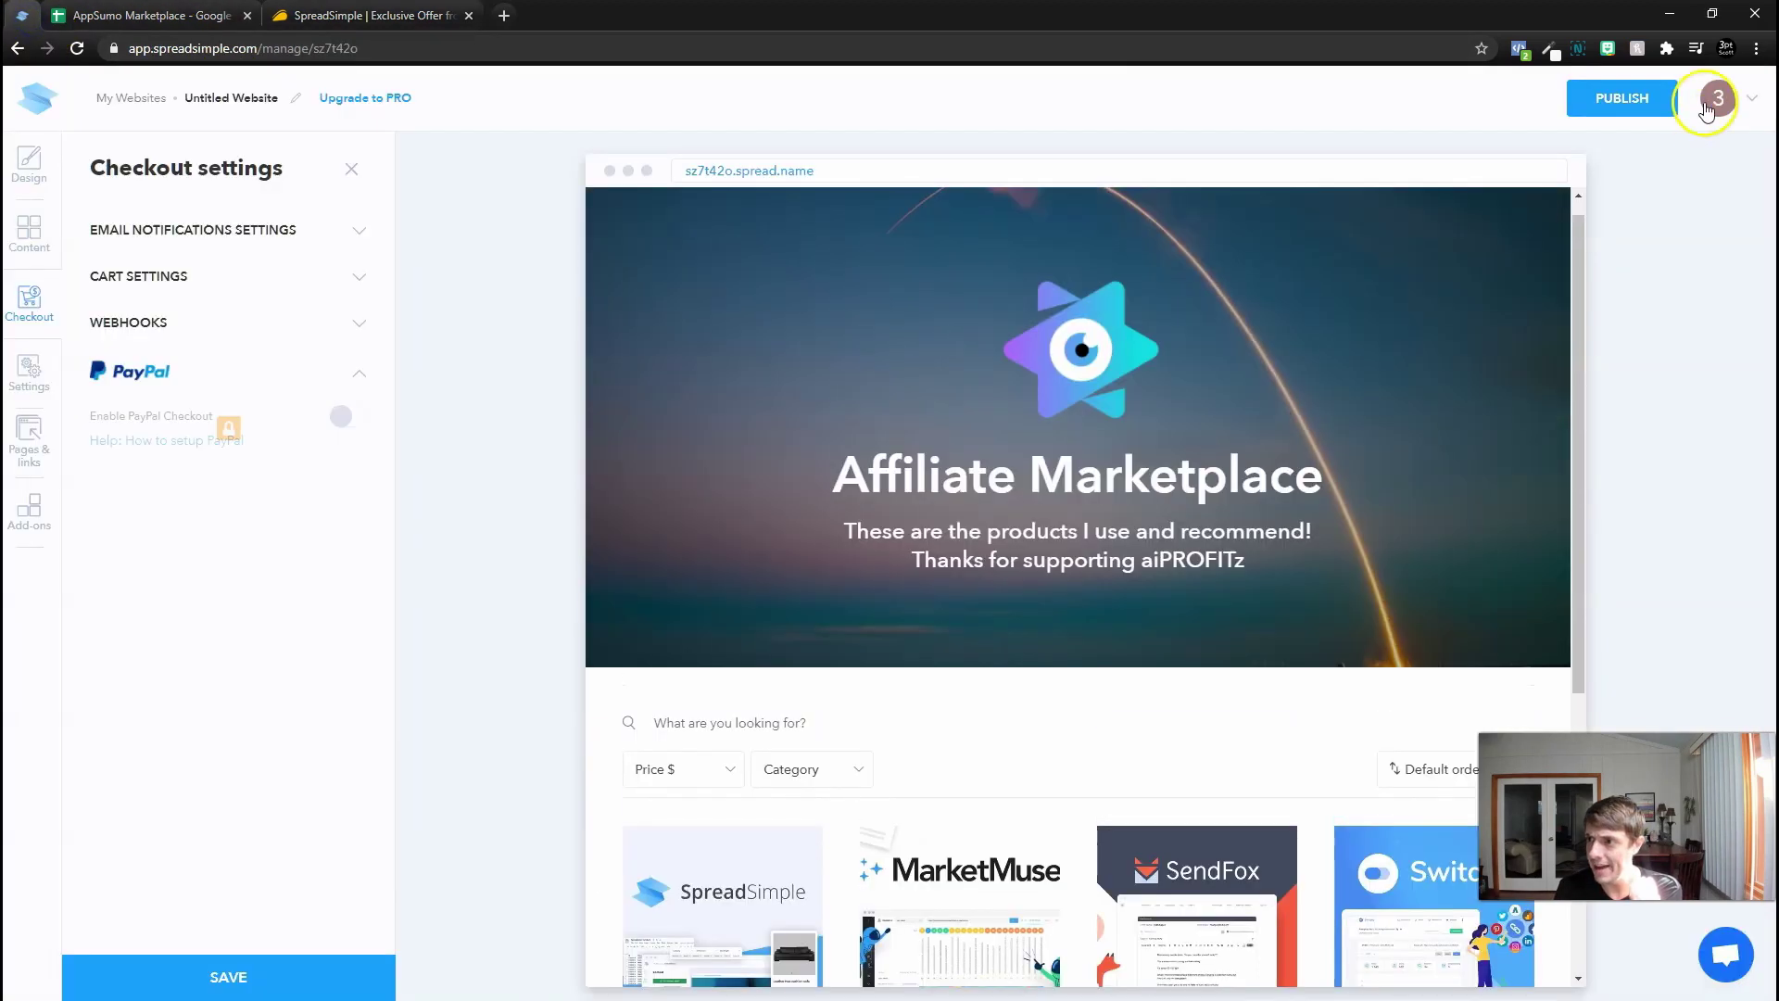
# From the account menu, review the AppSumo page's one applied code and five PRO websites, then dismiss the menu
pyautogui.click(1719, 97)
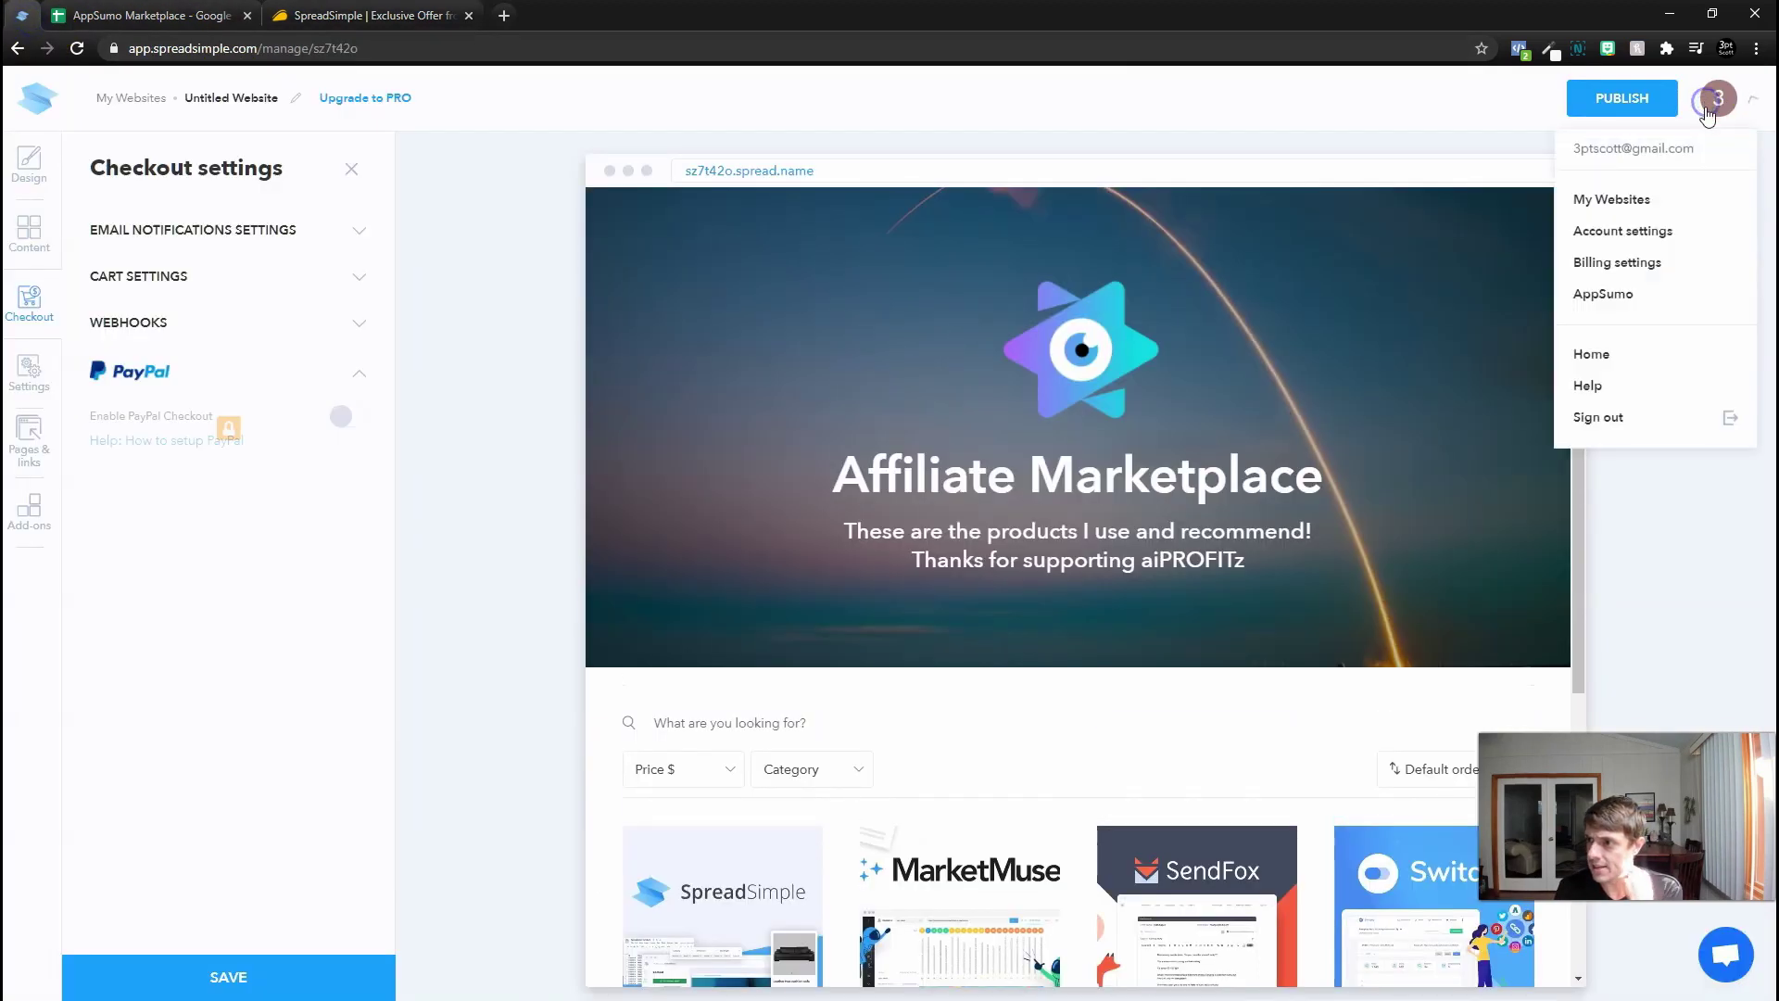
pyautogui.click(1619, 298)
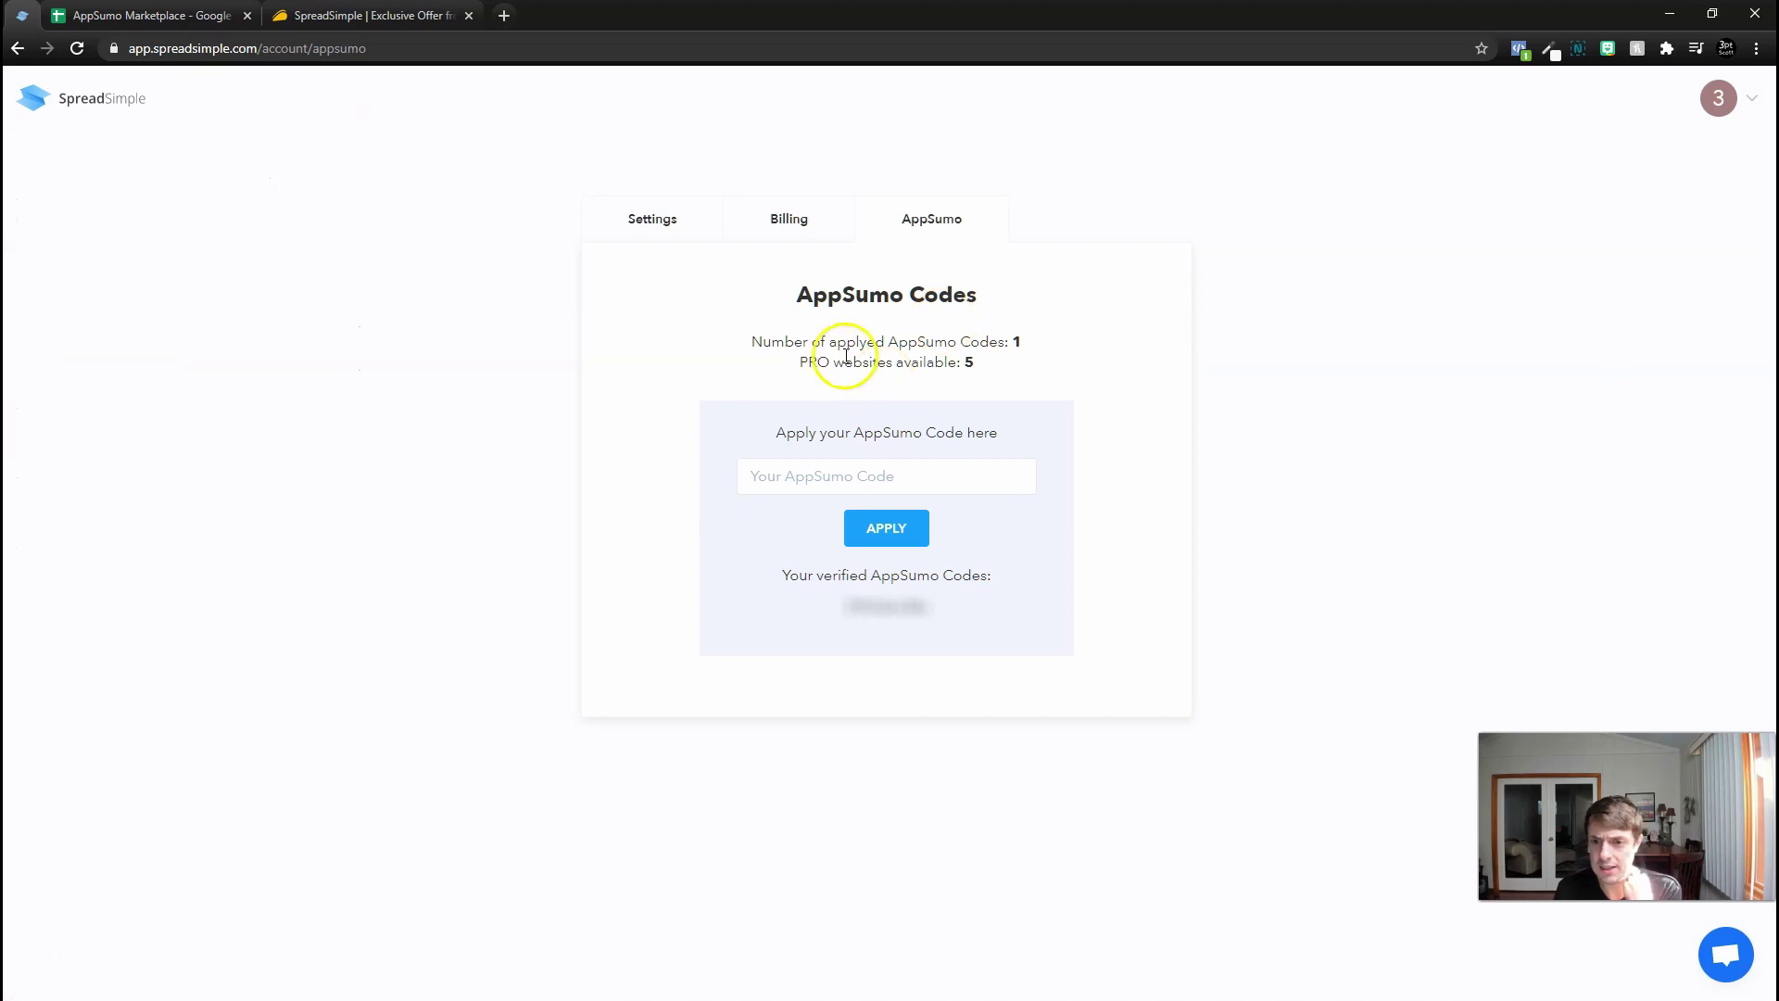
pyautogui.moveTo(1003, 369); pyautogui.dragTo(763, 332)
pyautogui.moveTo(800, 389); pyautogui.dragTo(913, 498)
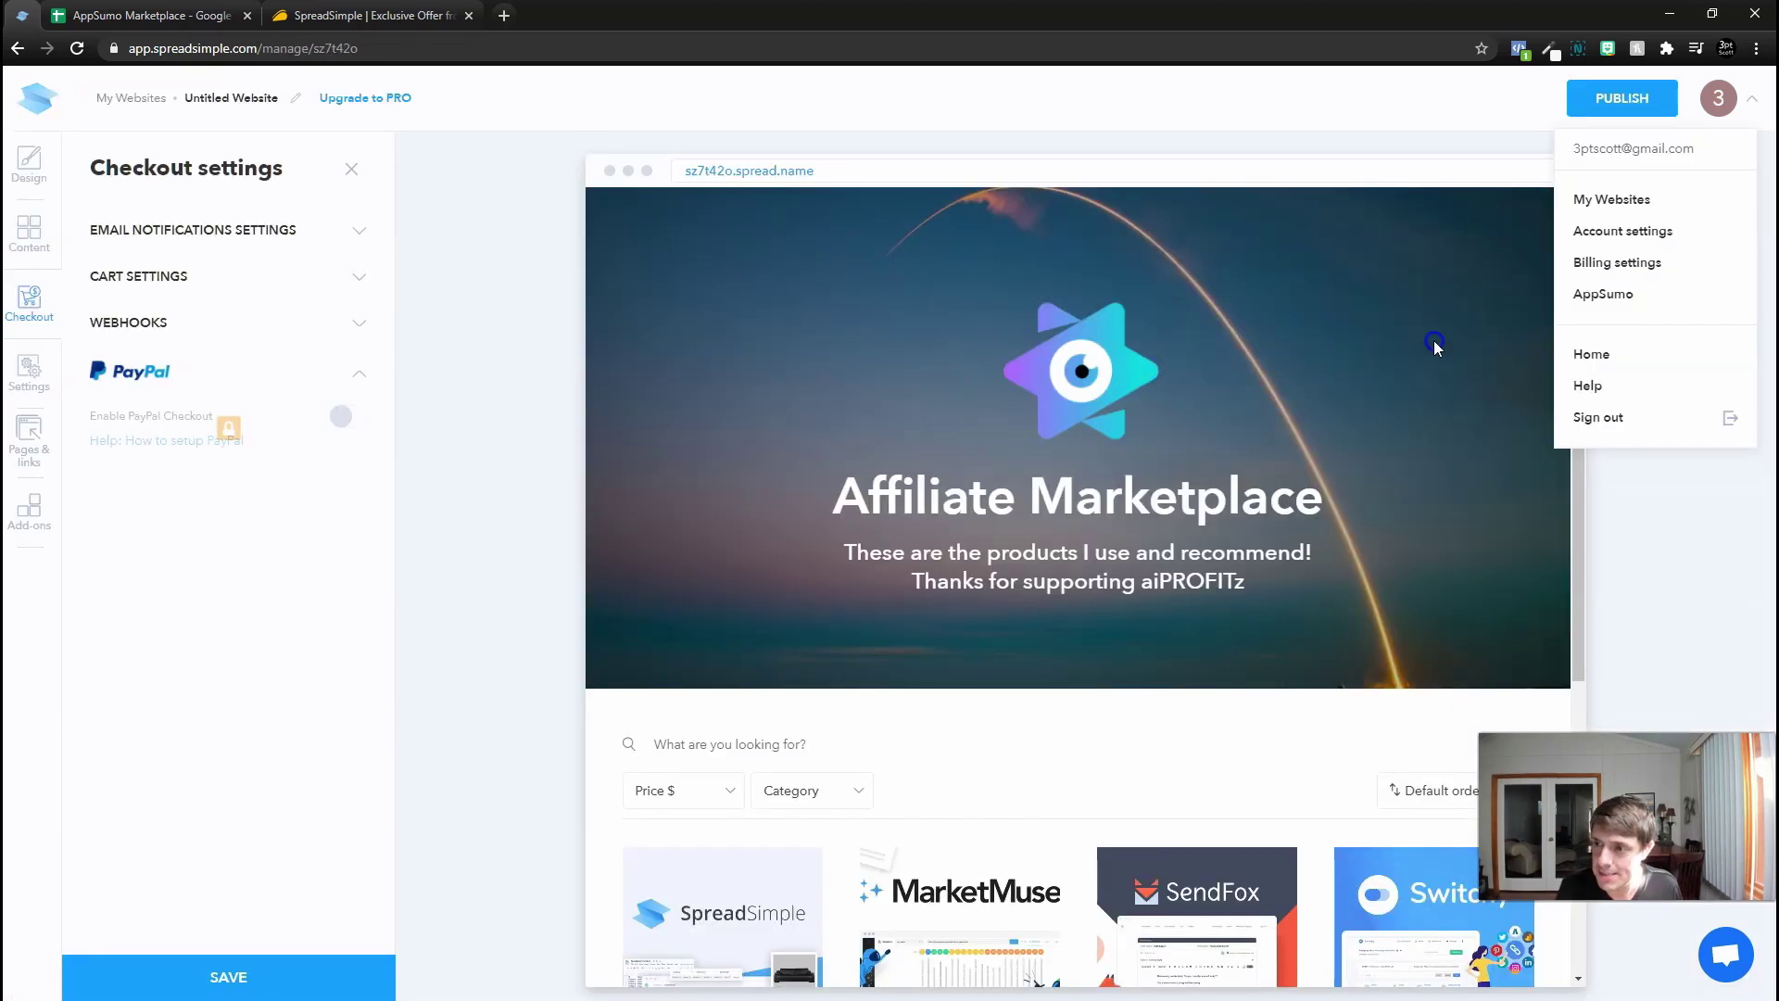
pyautogui.click(1589, 516)
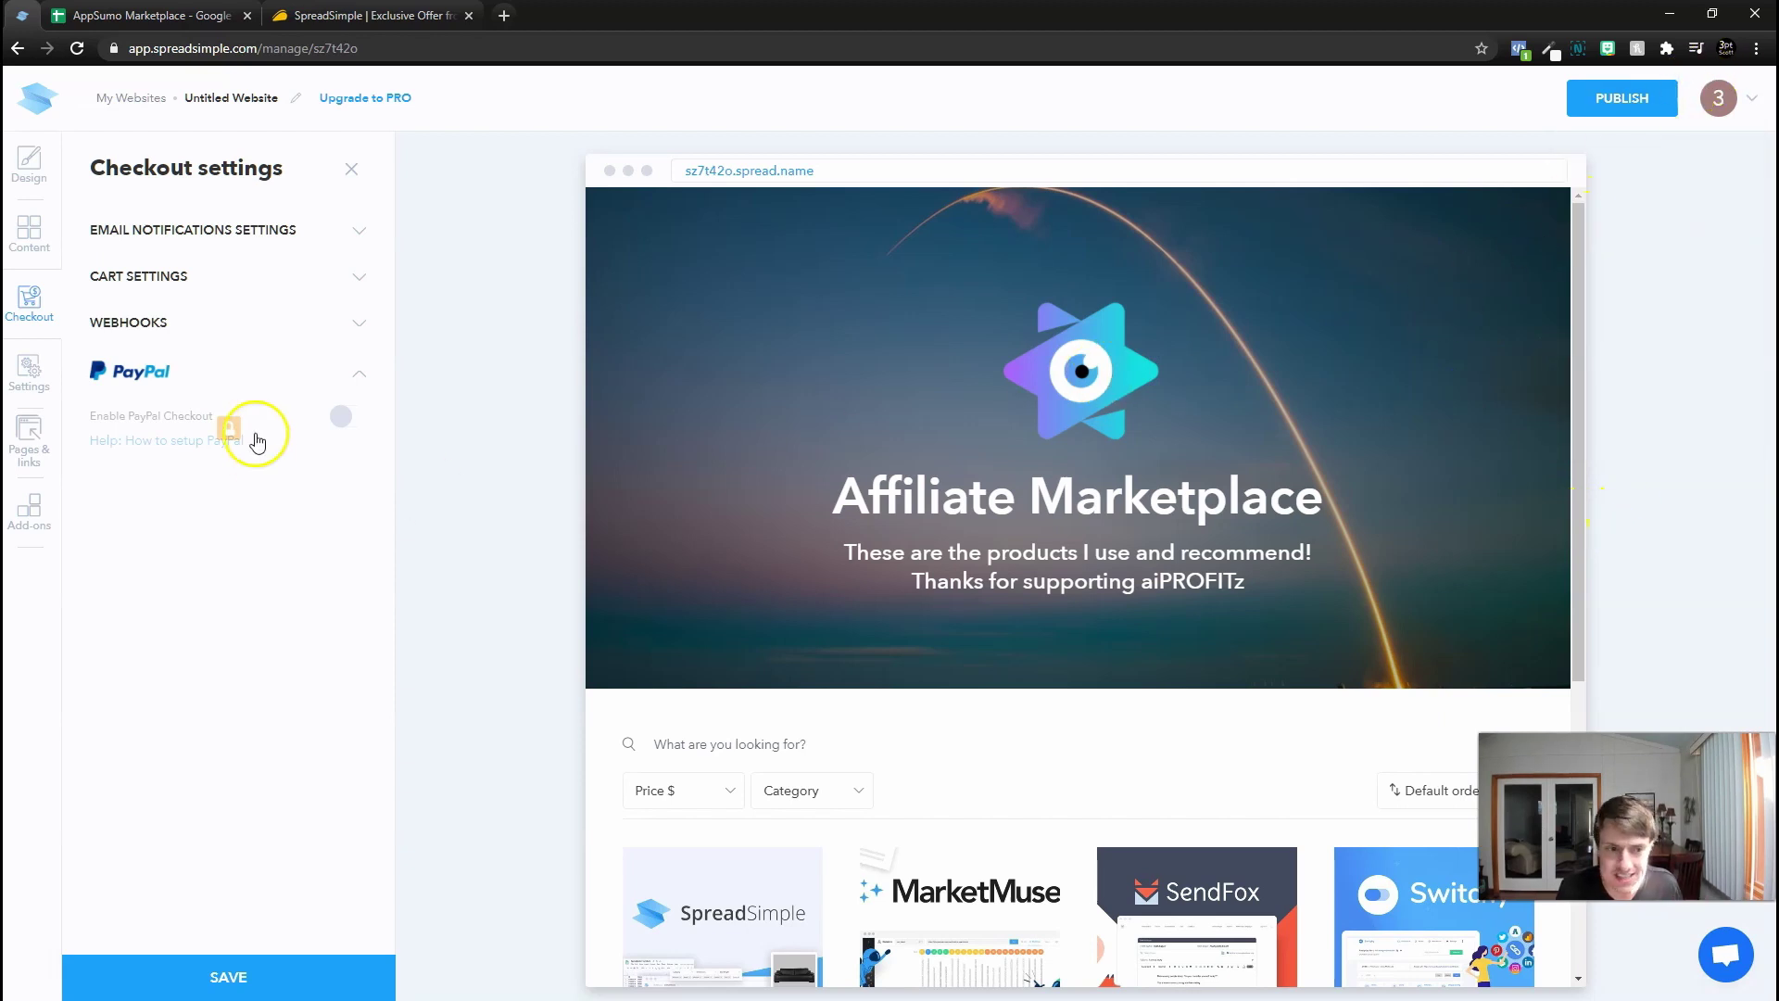
# In General settings browse the website languages keeping English, then move to Pages & links
pyautogui.click(31, 373)
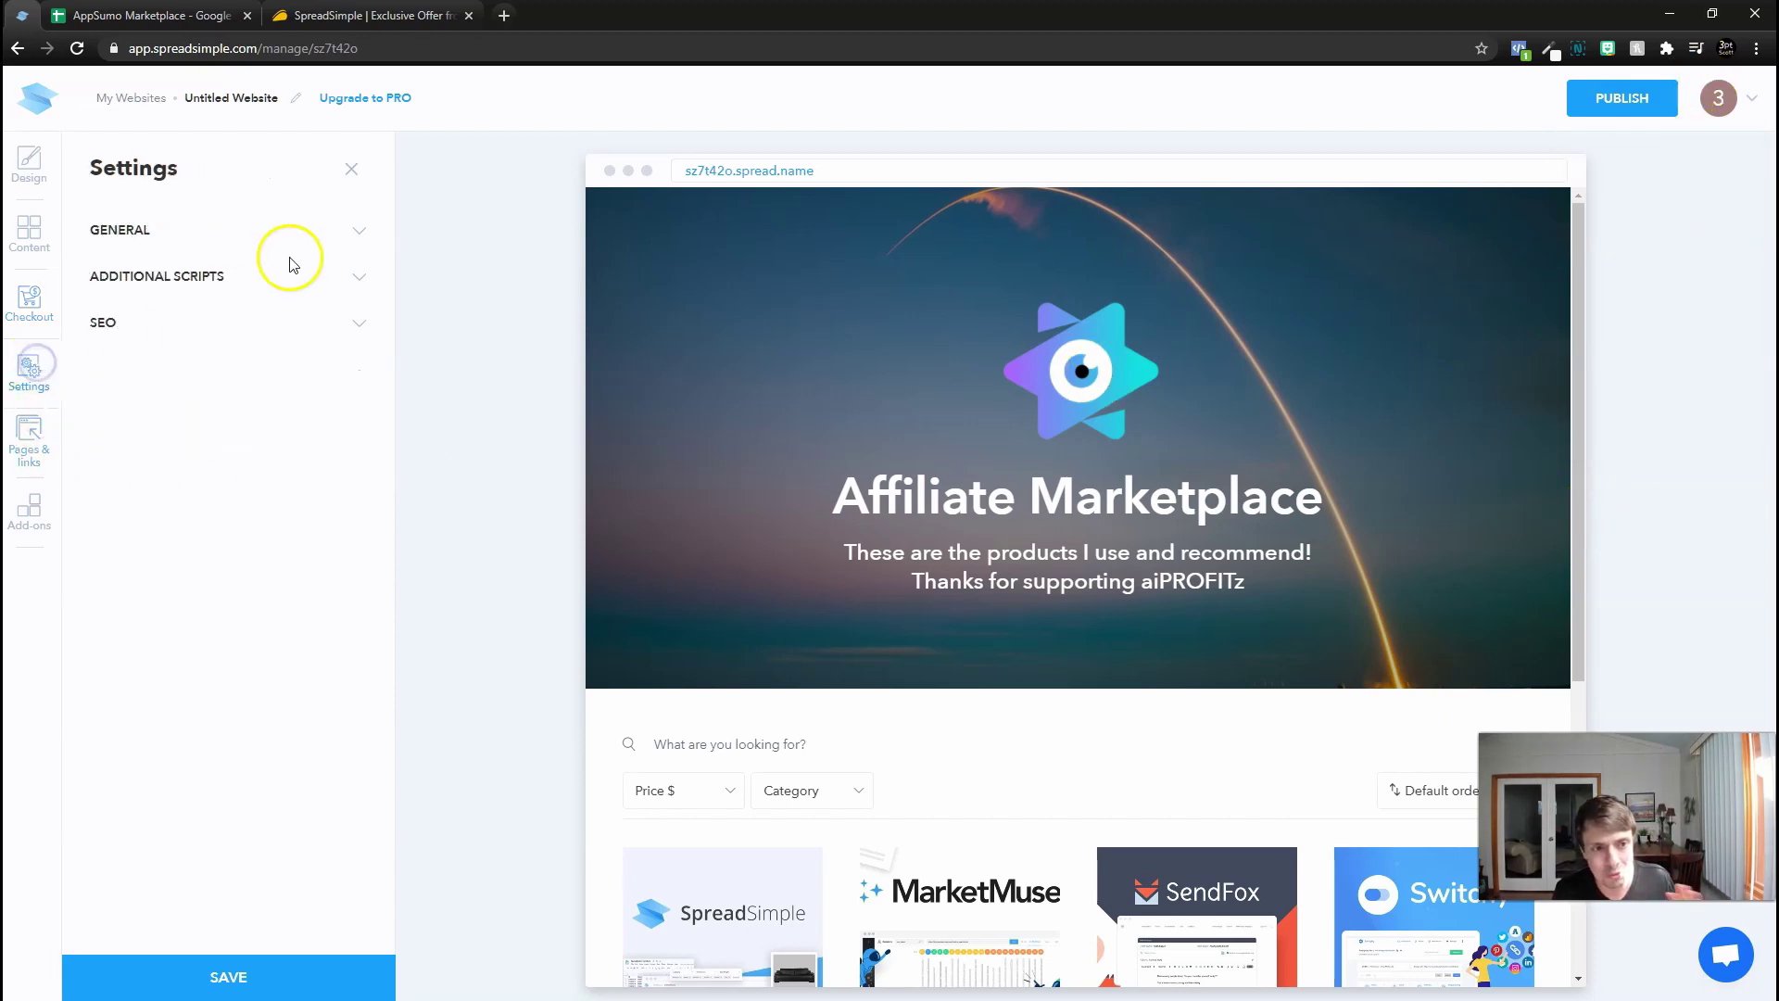
pyautogui.click(175, 229)
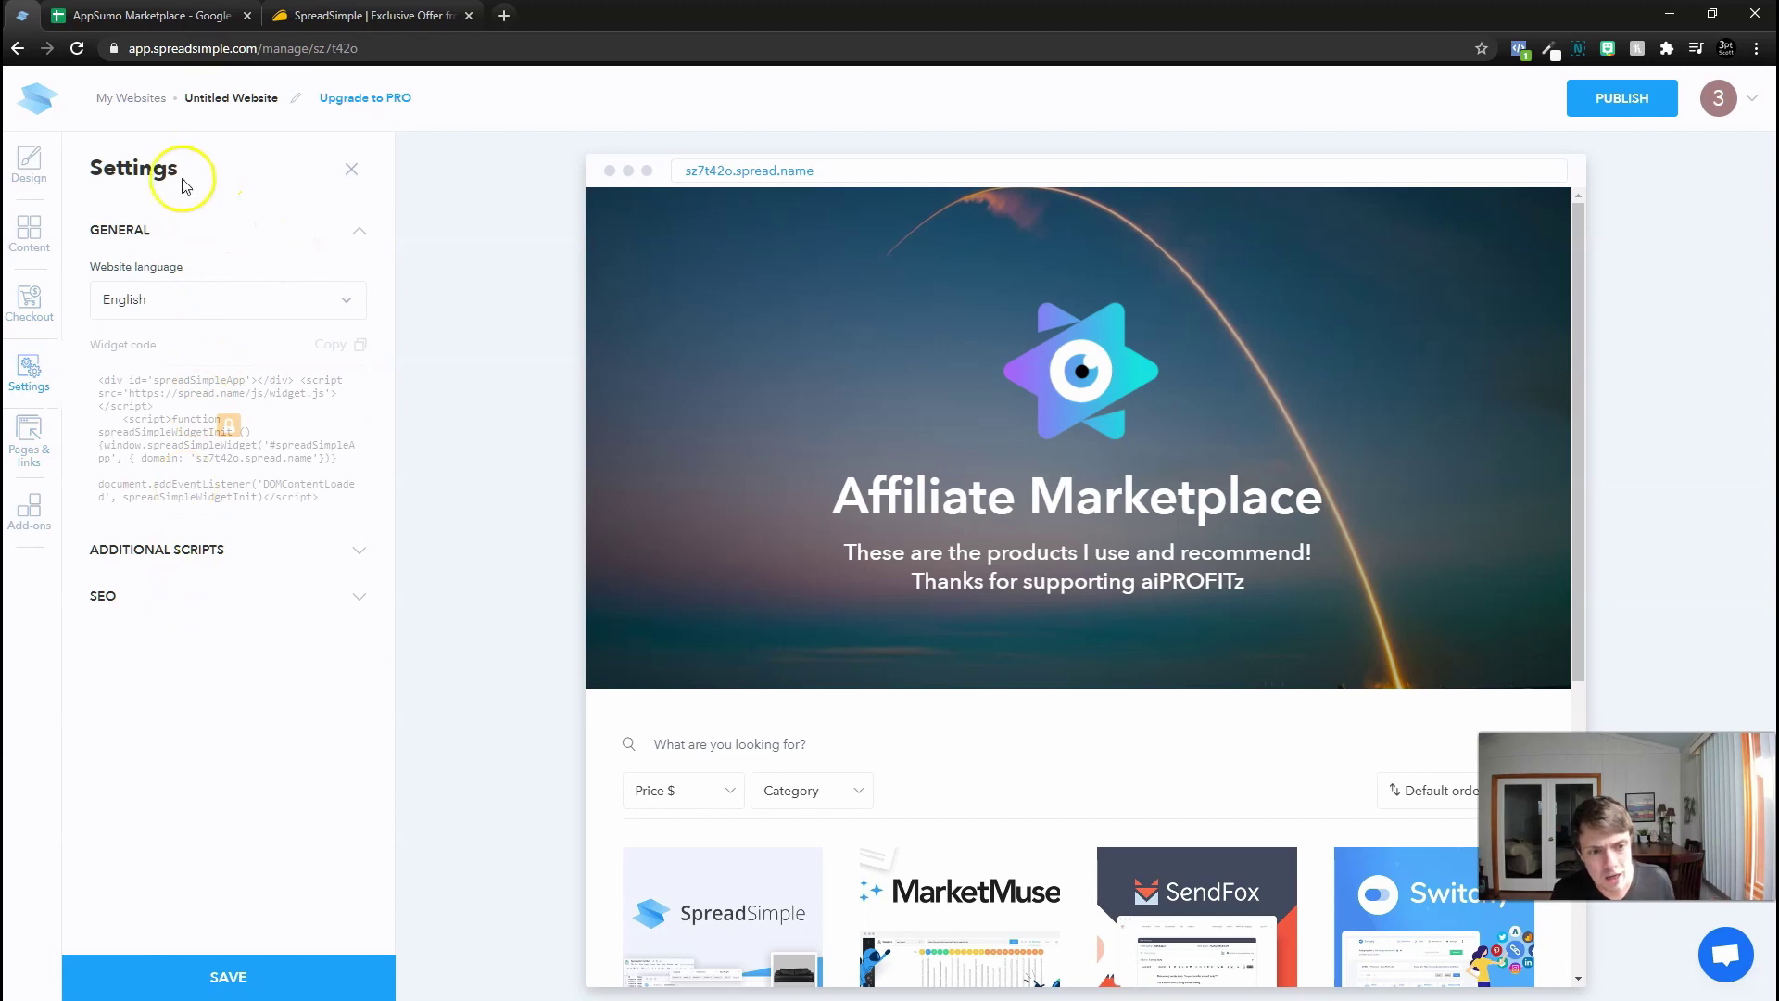
pyautogui.click(173, 298)
pyautogui.scroll(-5, 221, 556)
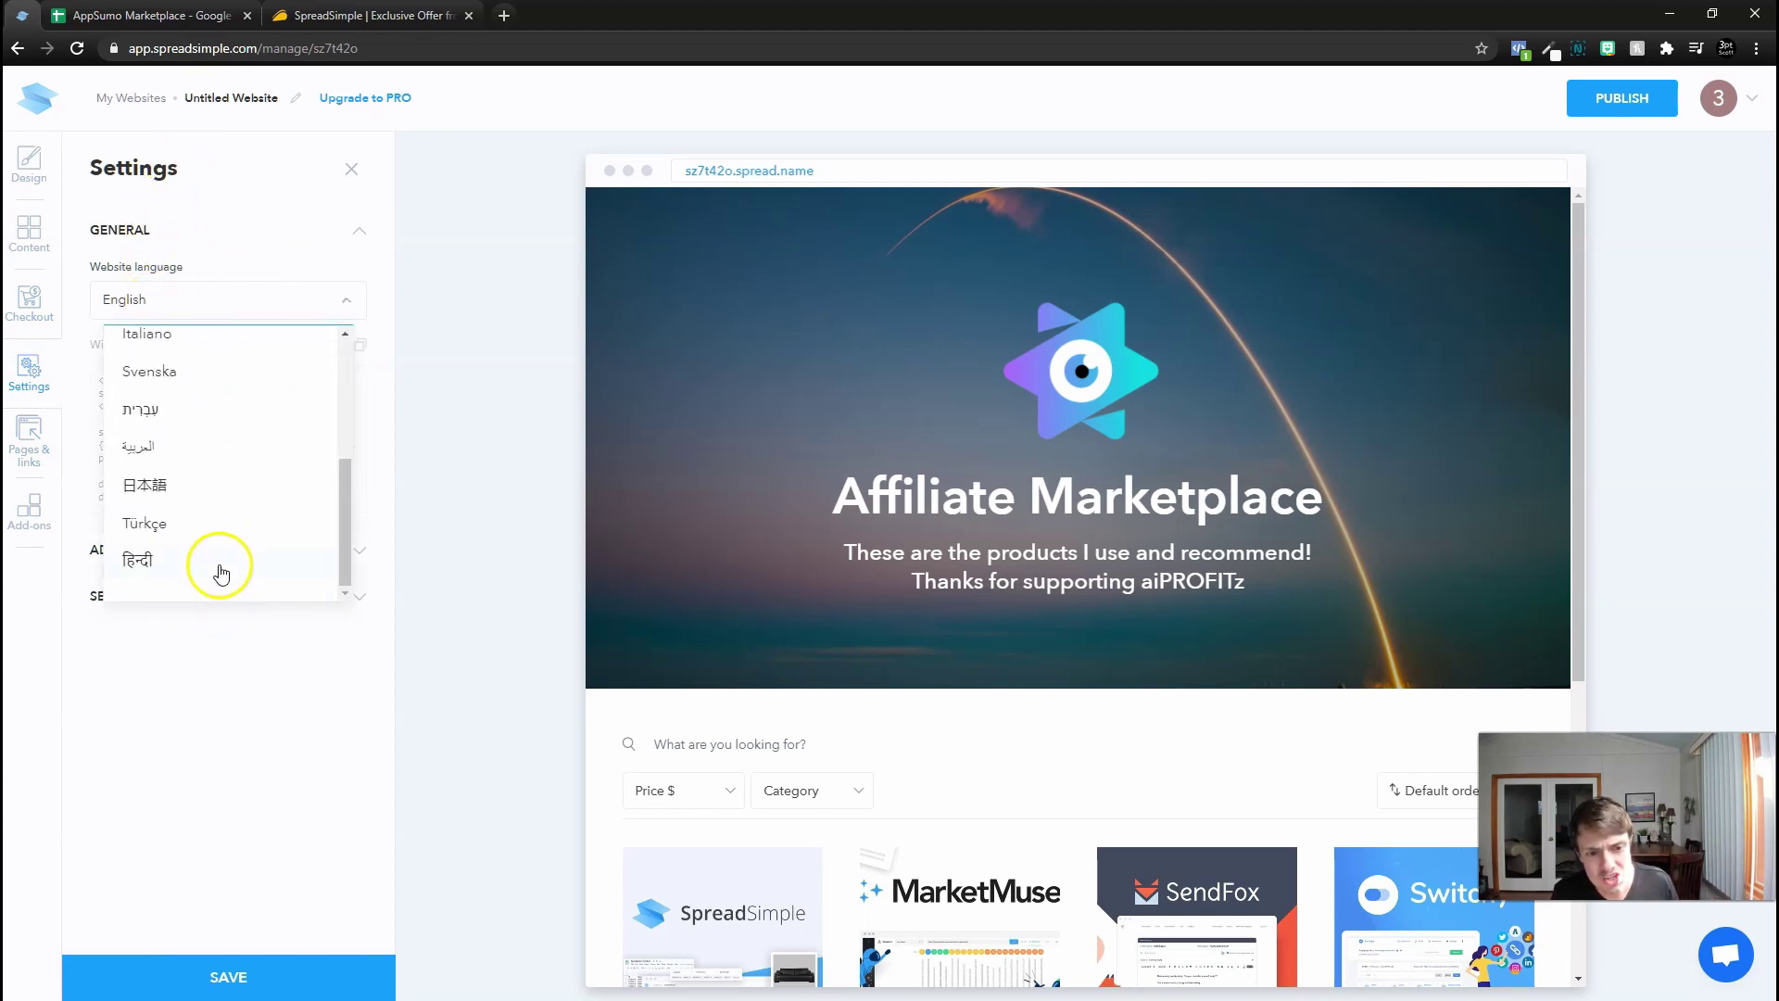
pyautogui.scroll(5, 221, 556)
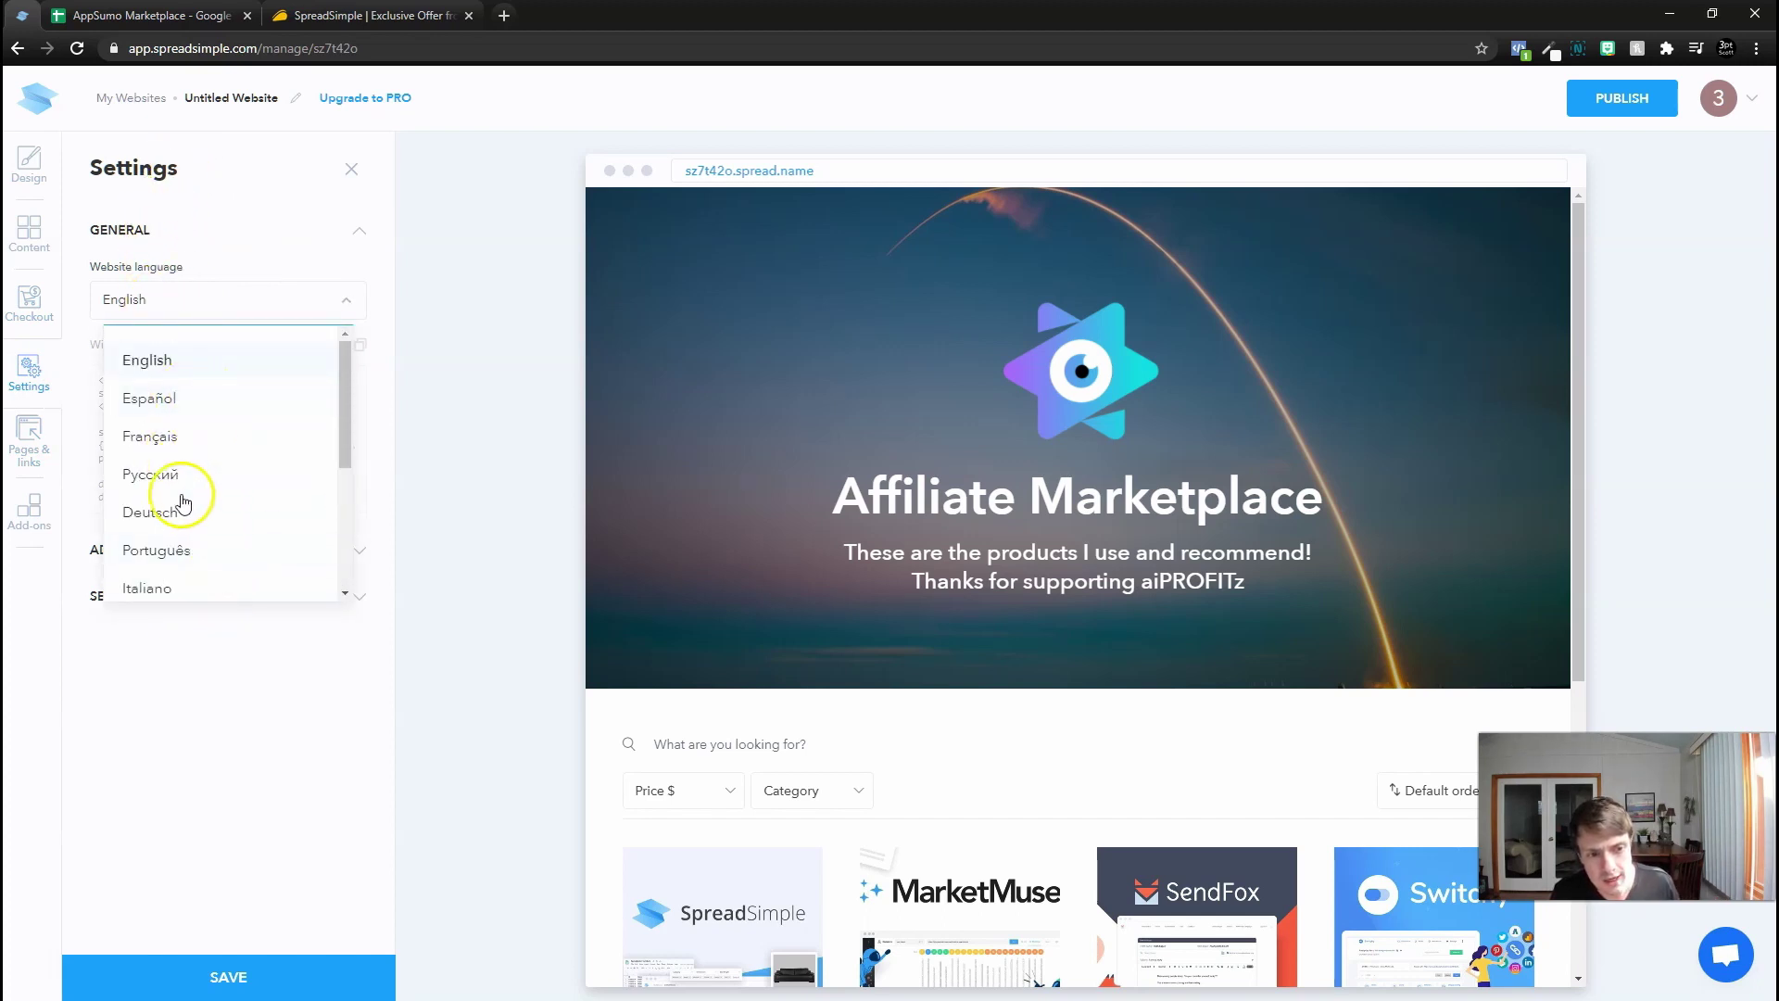
pyautogui.scroll(-5, 183, 504)
pyautogui.scroll(3, 187, 560)
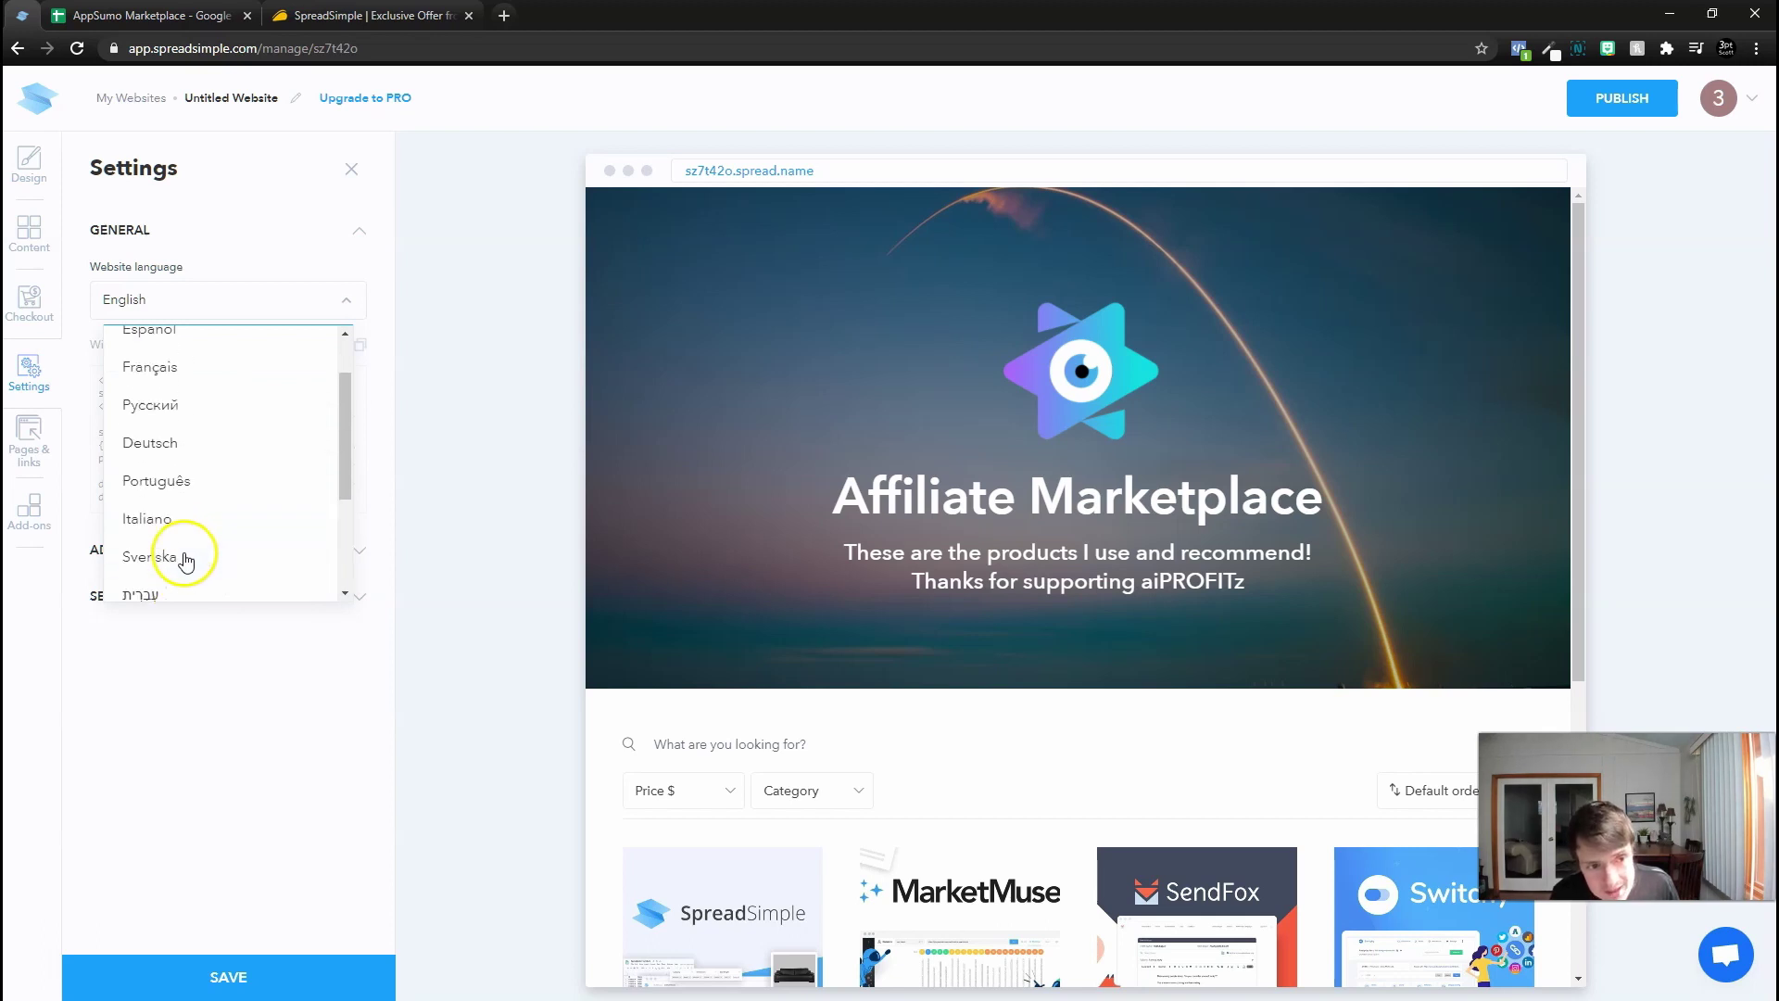
pyautogui.scroll(2, 186, 556)
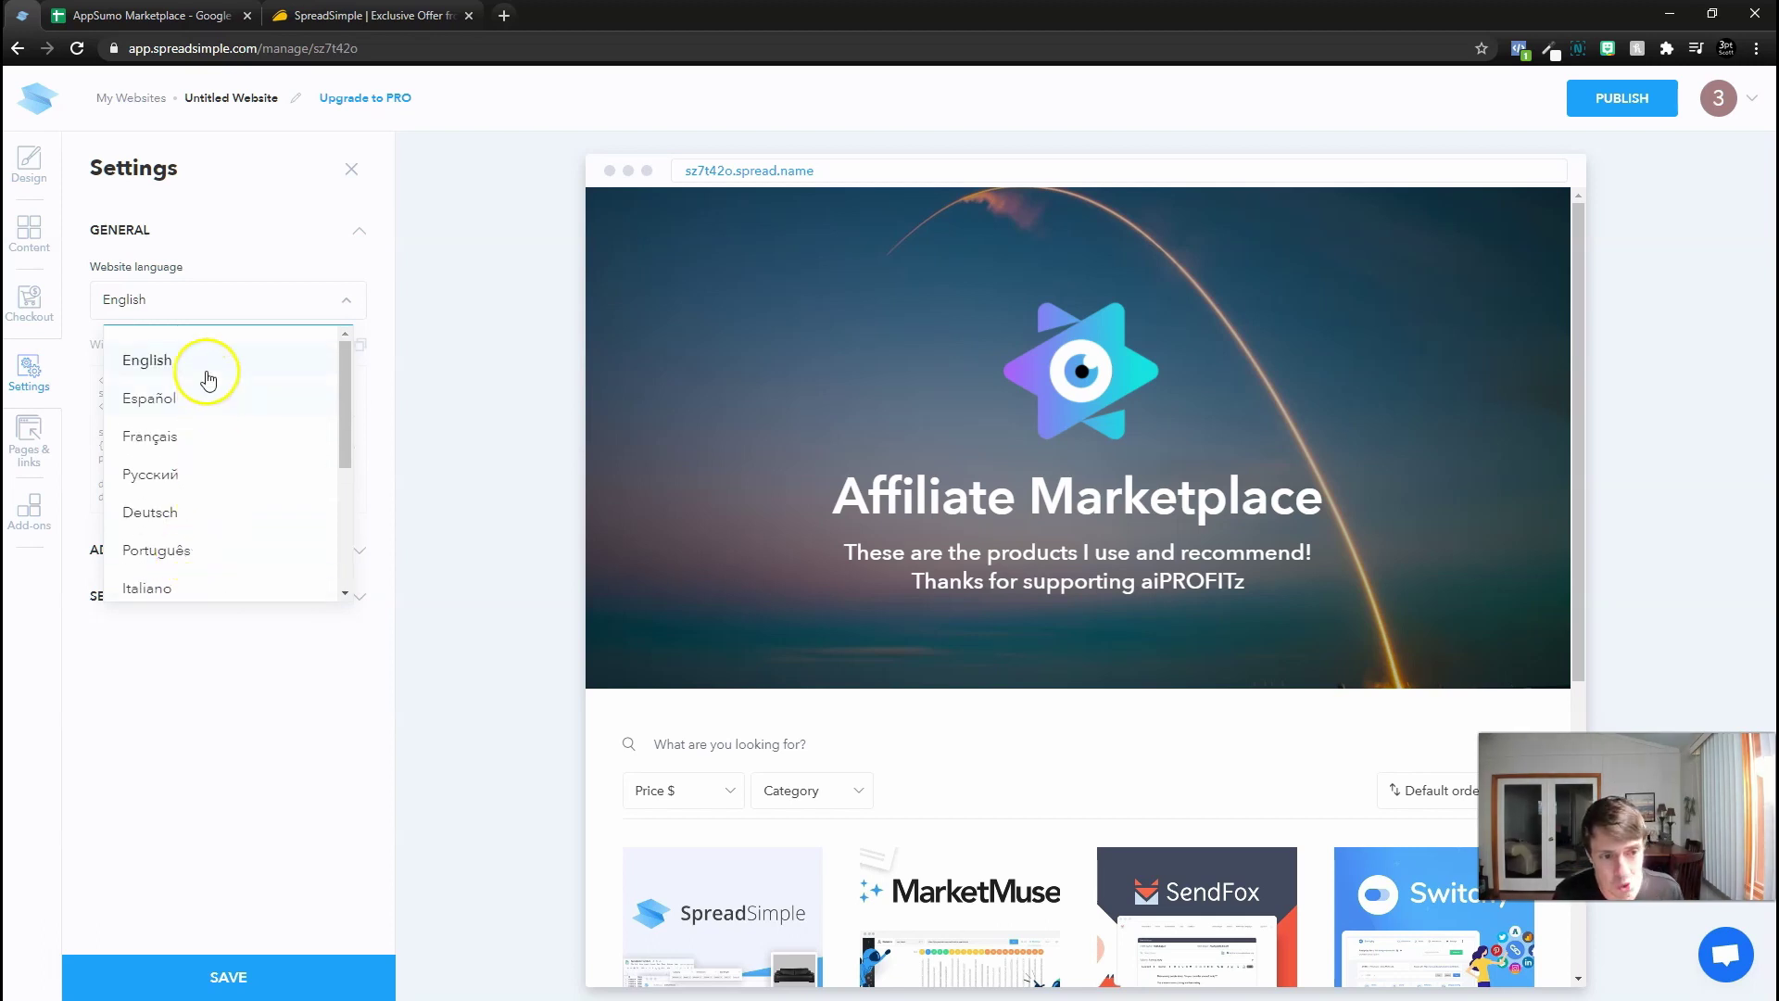
pyautogui.scroll(-4, 209, 487)
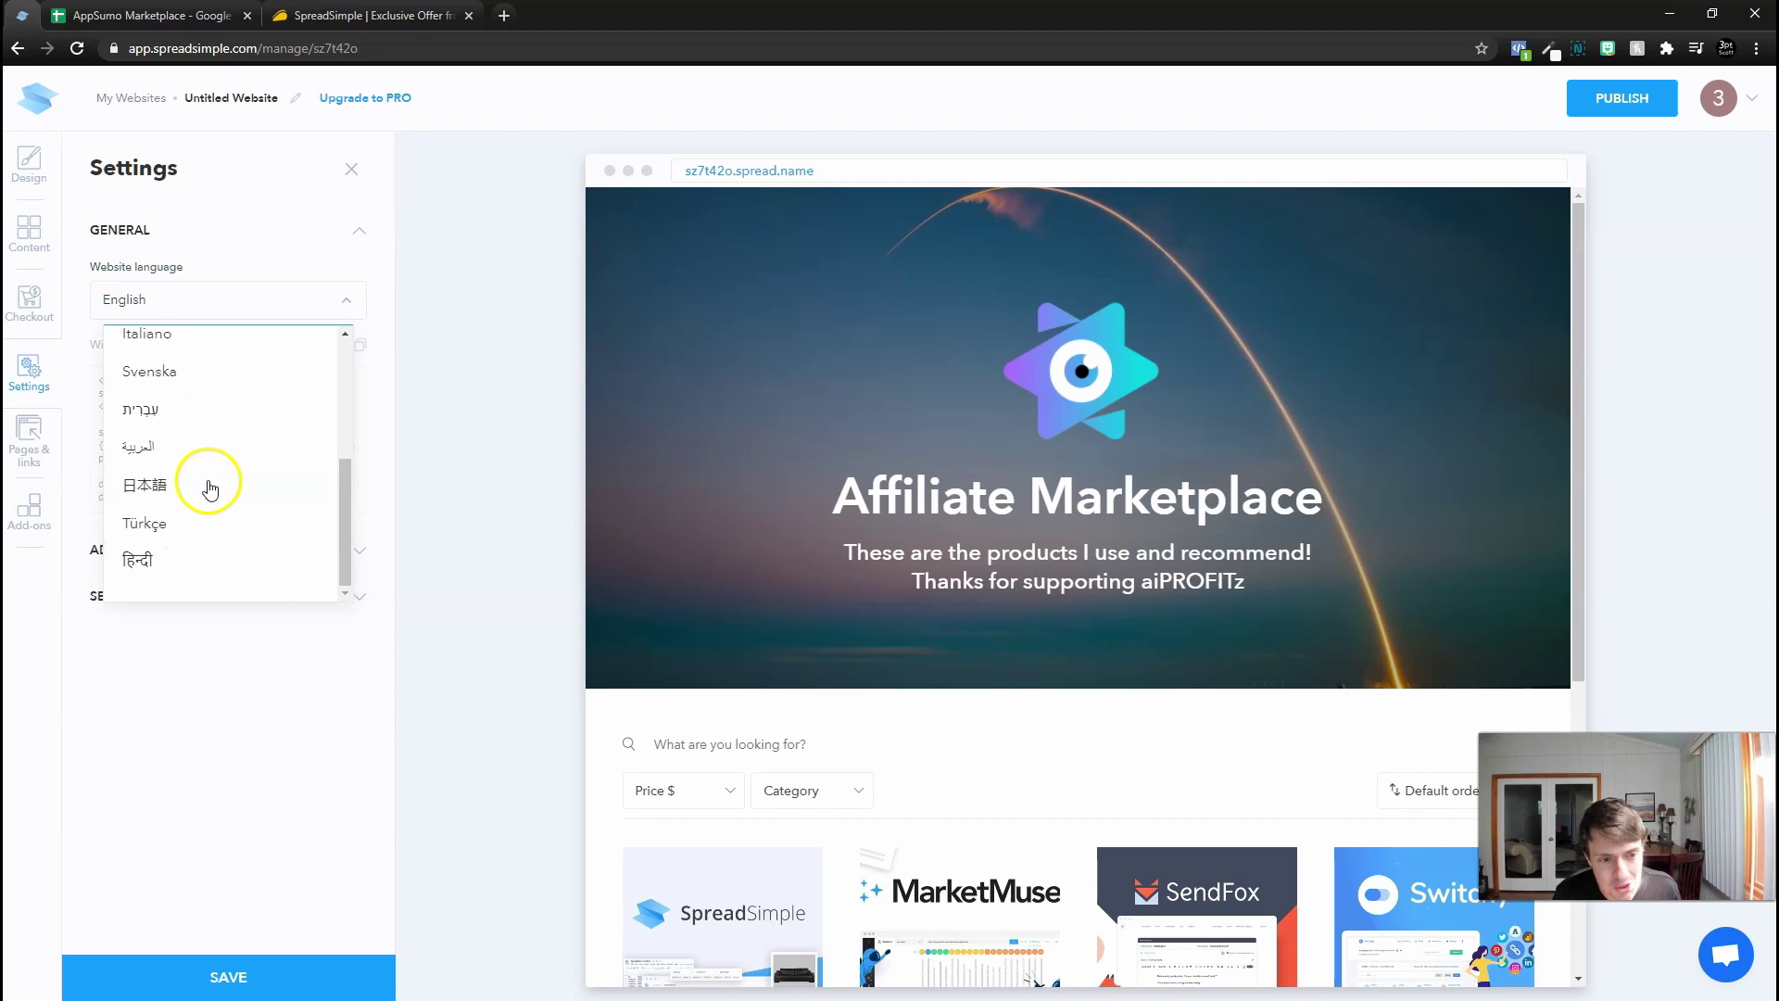
pyautogui.scroll(2, 202, 528)
pyautogui.click(28, 445)
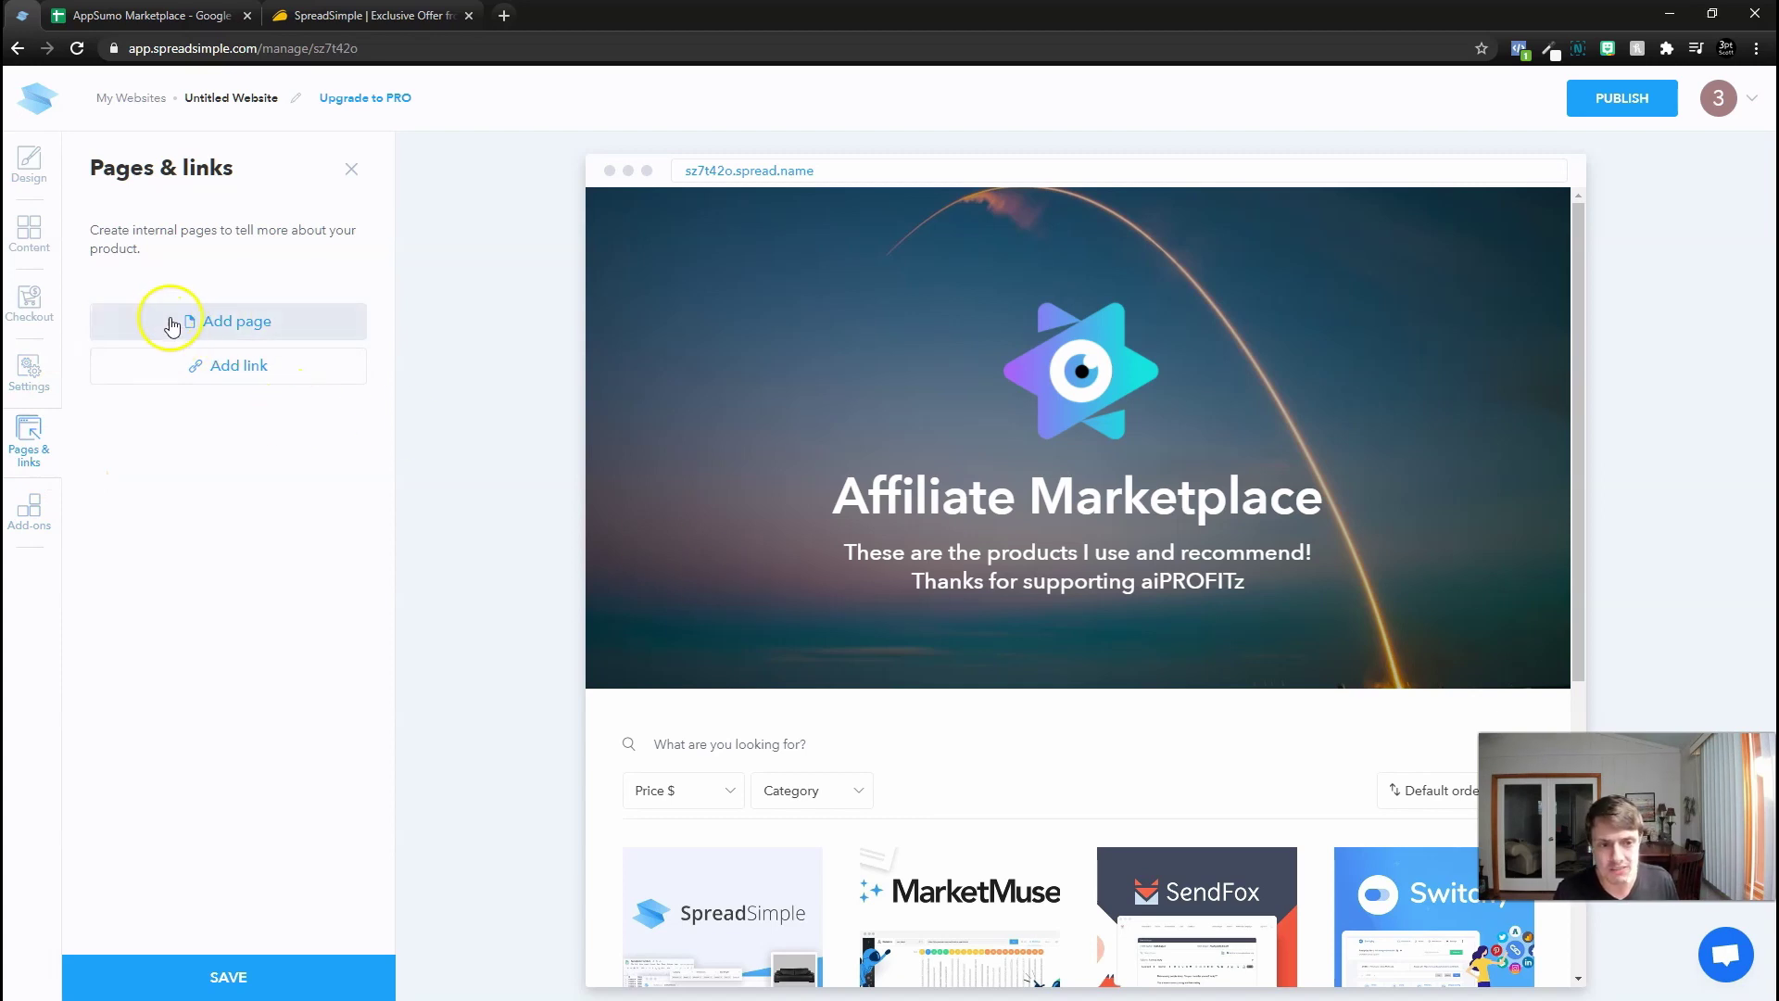
# Add a default New Page, then switch to the AppSumo tab to look up importing from Notion
pyautogui.click(173, 324)
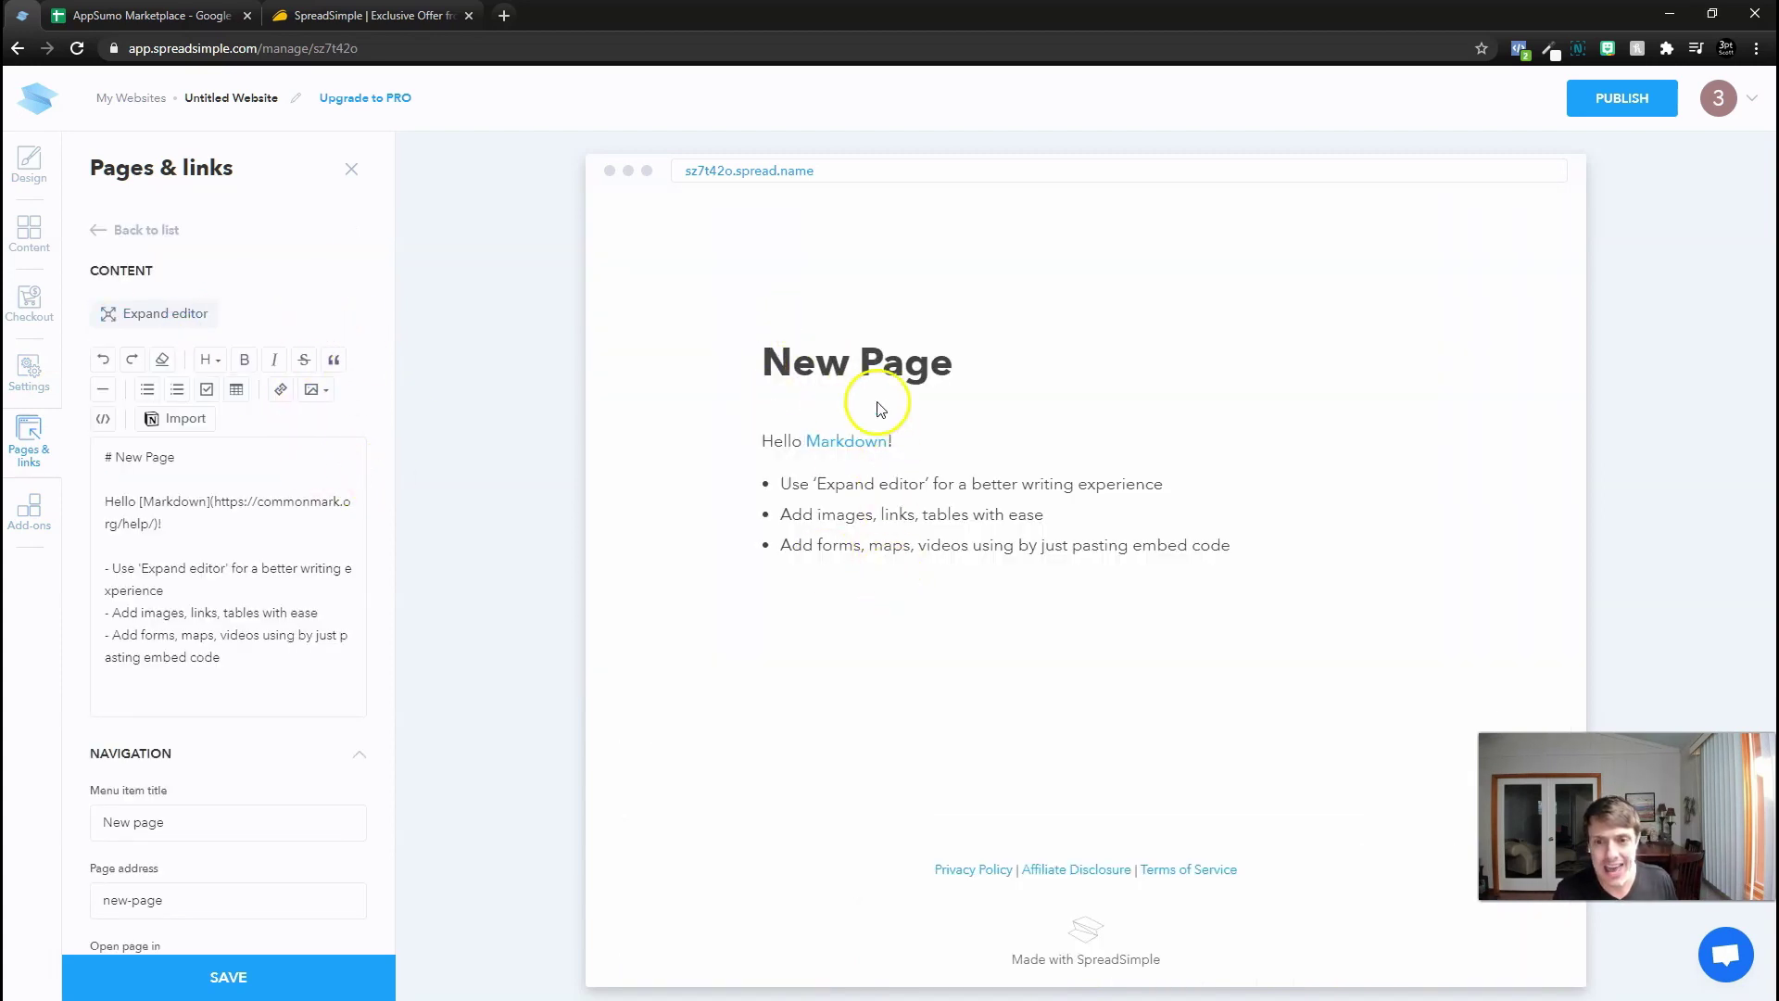
pyautogui.scroll(-2, 199, 533)
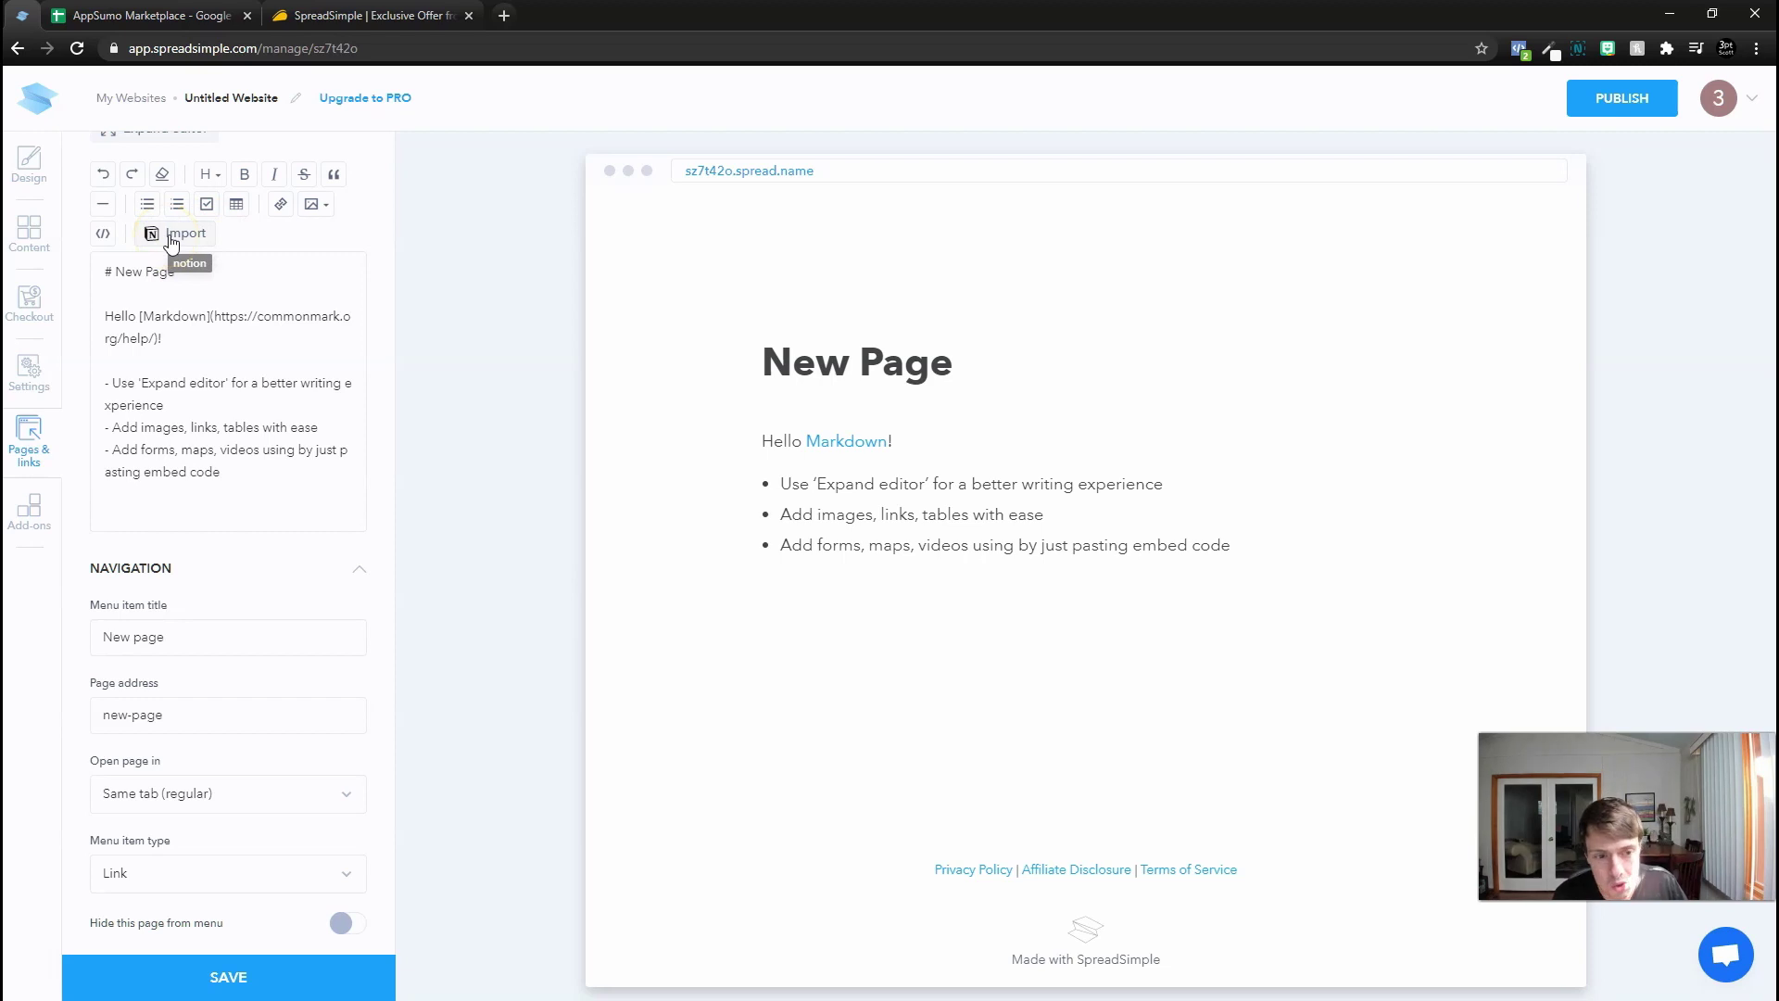
pyautogui.scroll(-1, 236, 478)
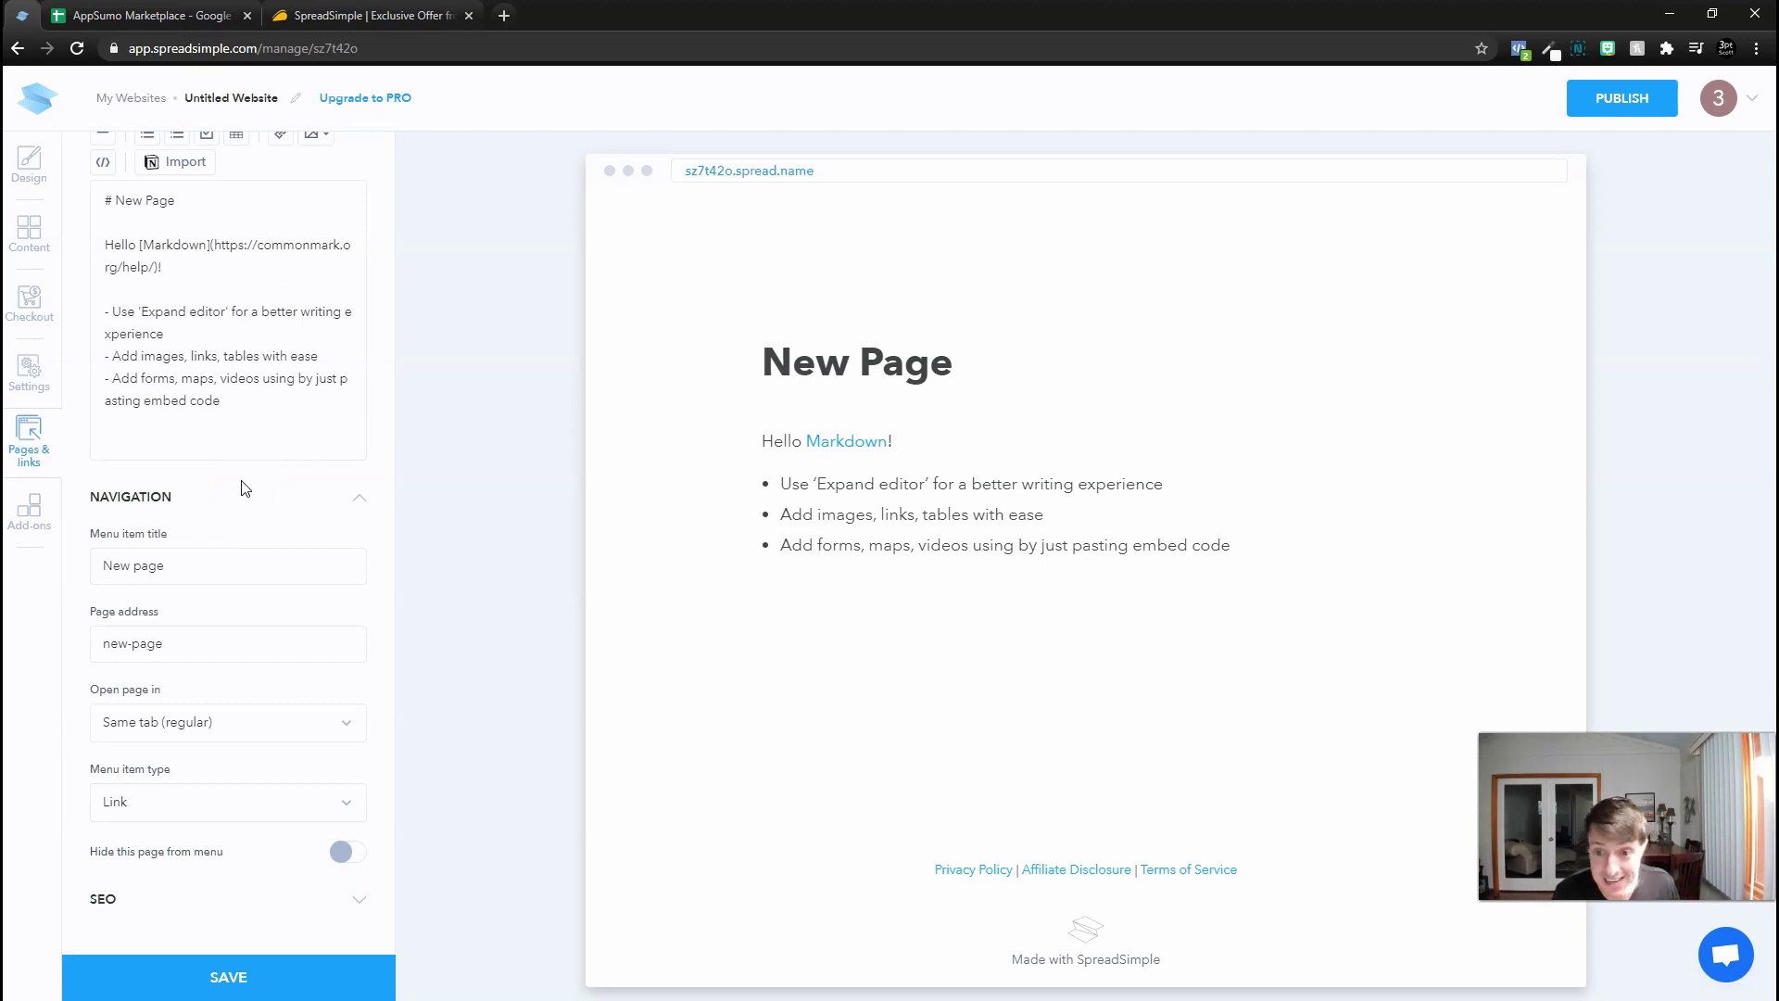
pyautogui.scroll(3, 241, 486)
pyautogui.hotkey('ctrl', 'shift', 'Tab')
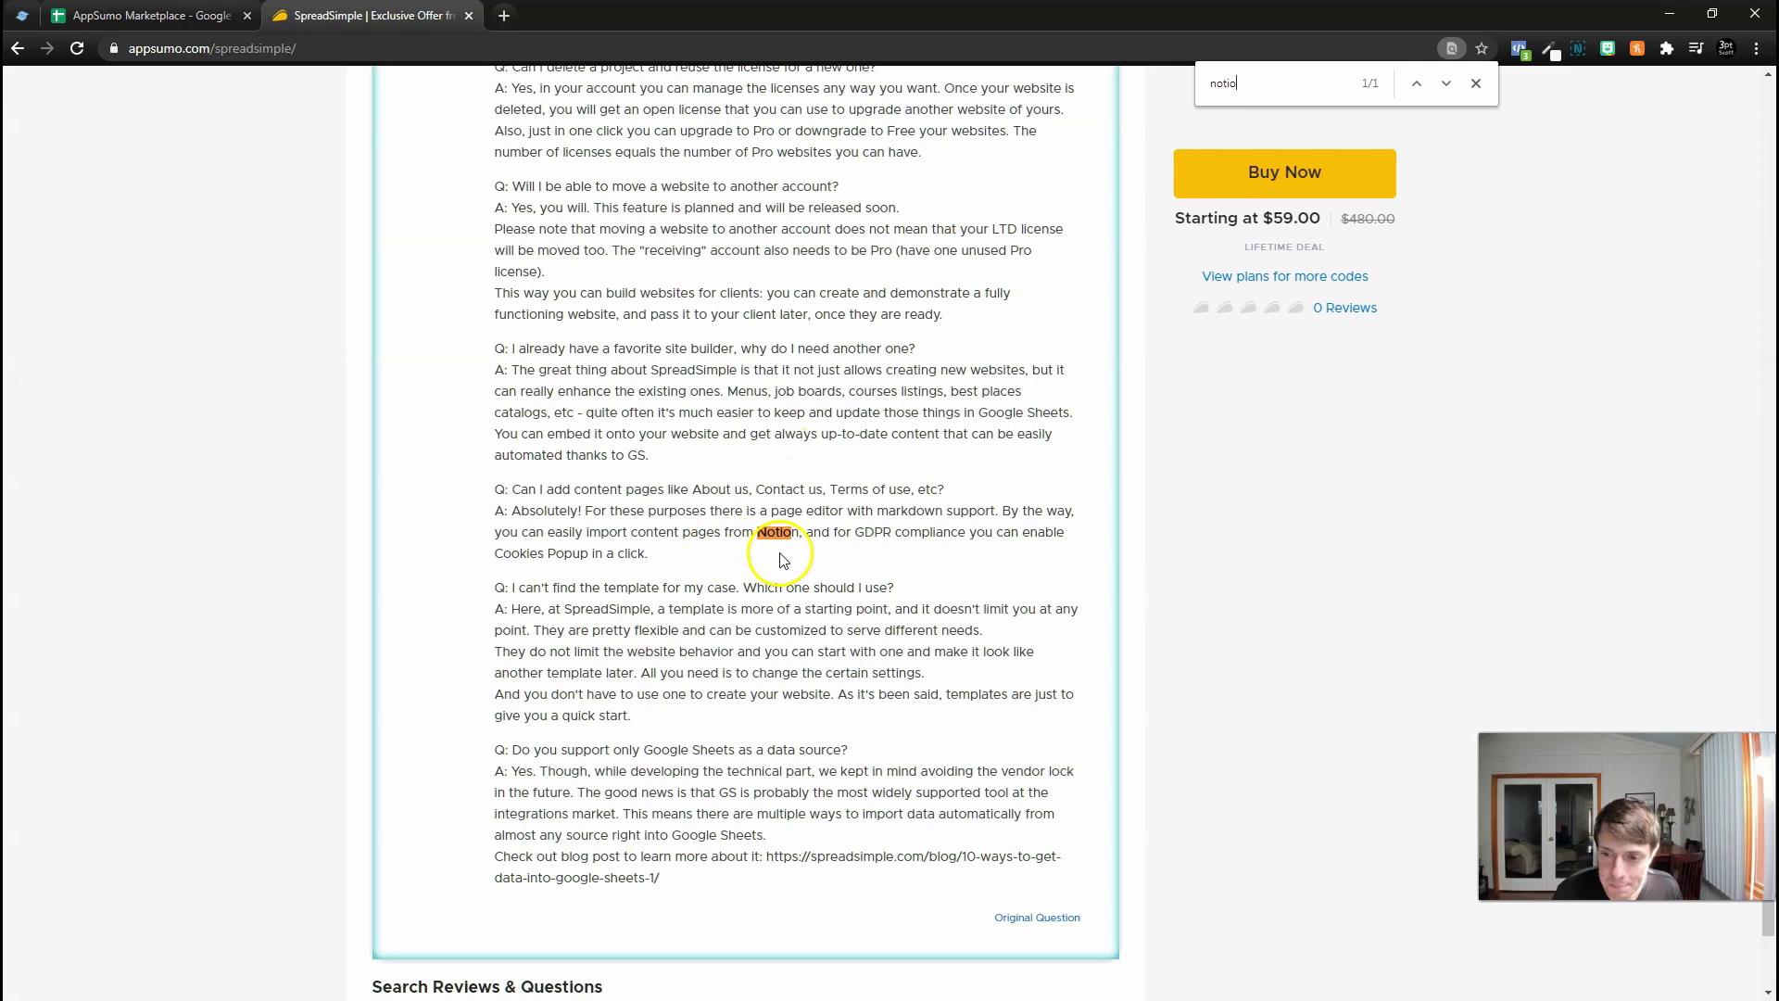
# Highlight the GDPR cookies popup FAQ answer, then switch back to the SpreadSimple editor
pyautogui.moveTo(650, 554); pyautogui.dragTo(794, 535)
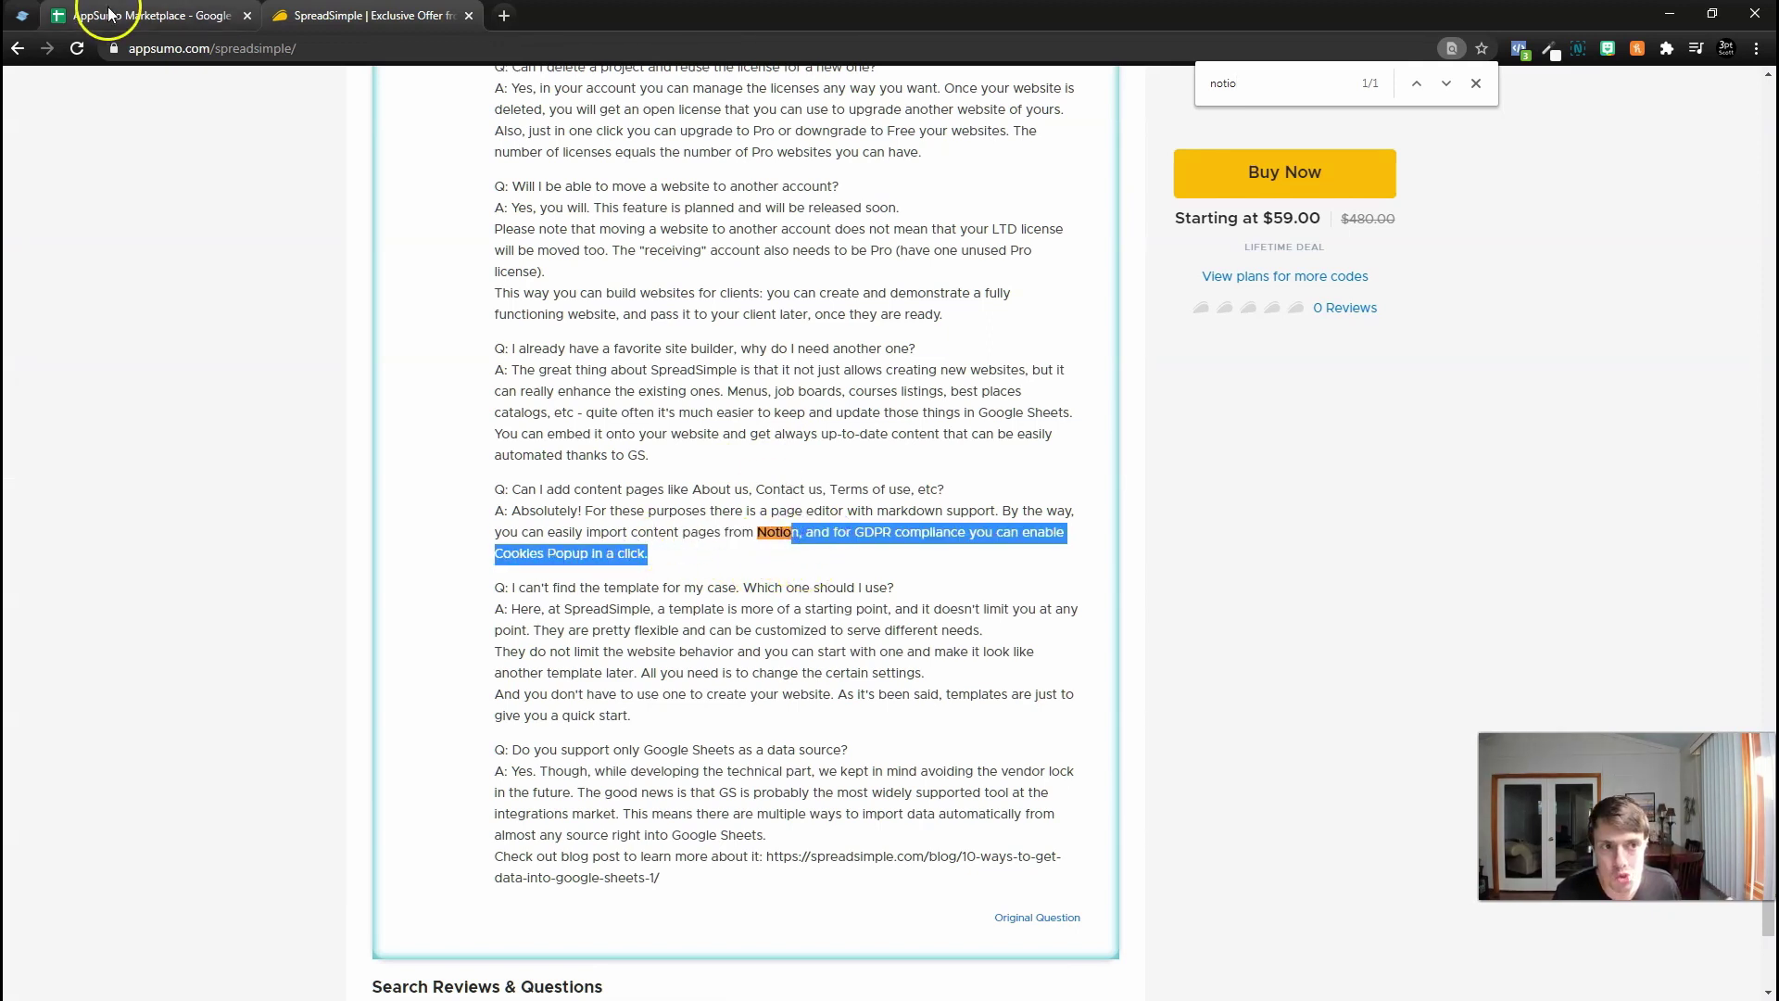
pyautogui.hotkey('ctrl', 'Tab')
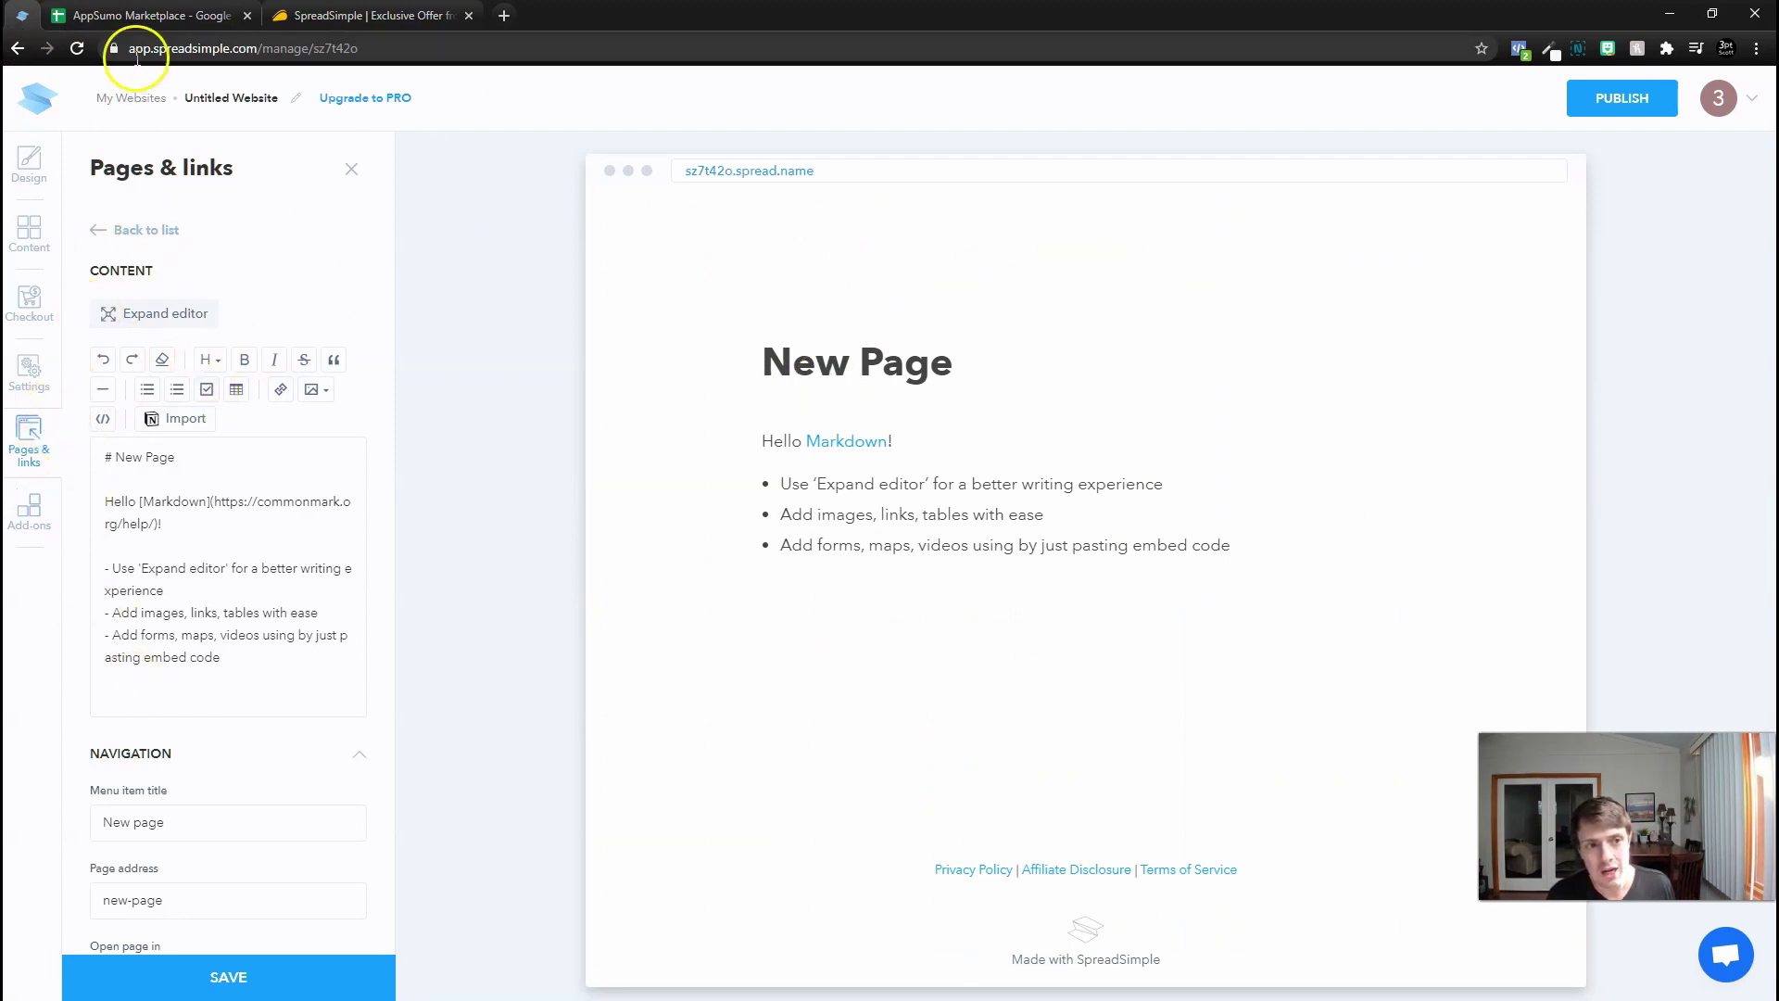
# Browse the Add-ons catalogue before renaming the site to 'Affiliate Marketplace'
pyautogui.click(31, 515)
pyautogui.scroll(-3, 931, 570)
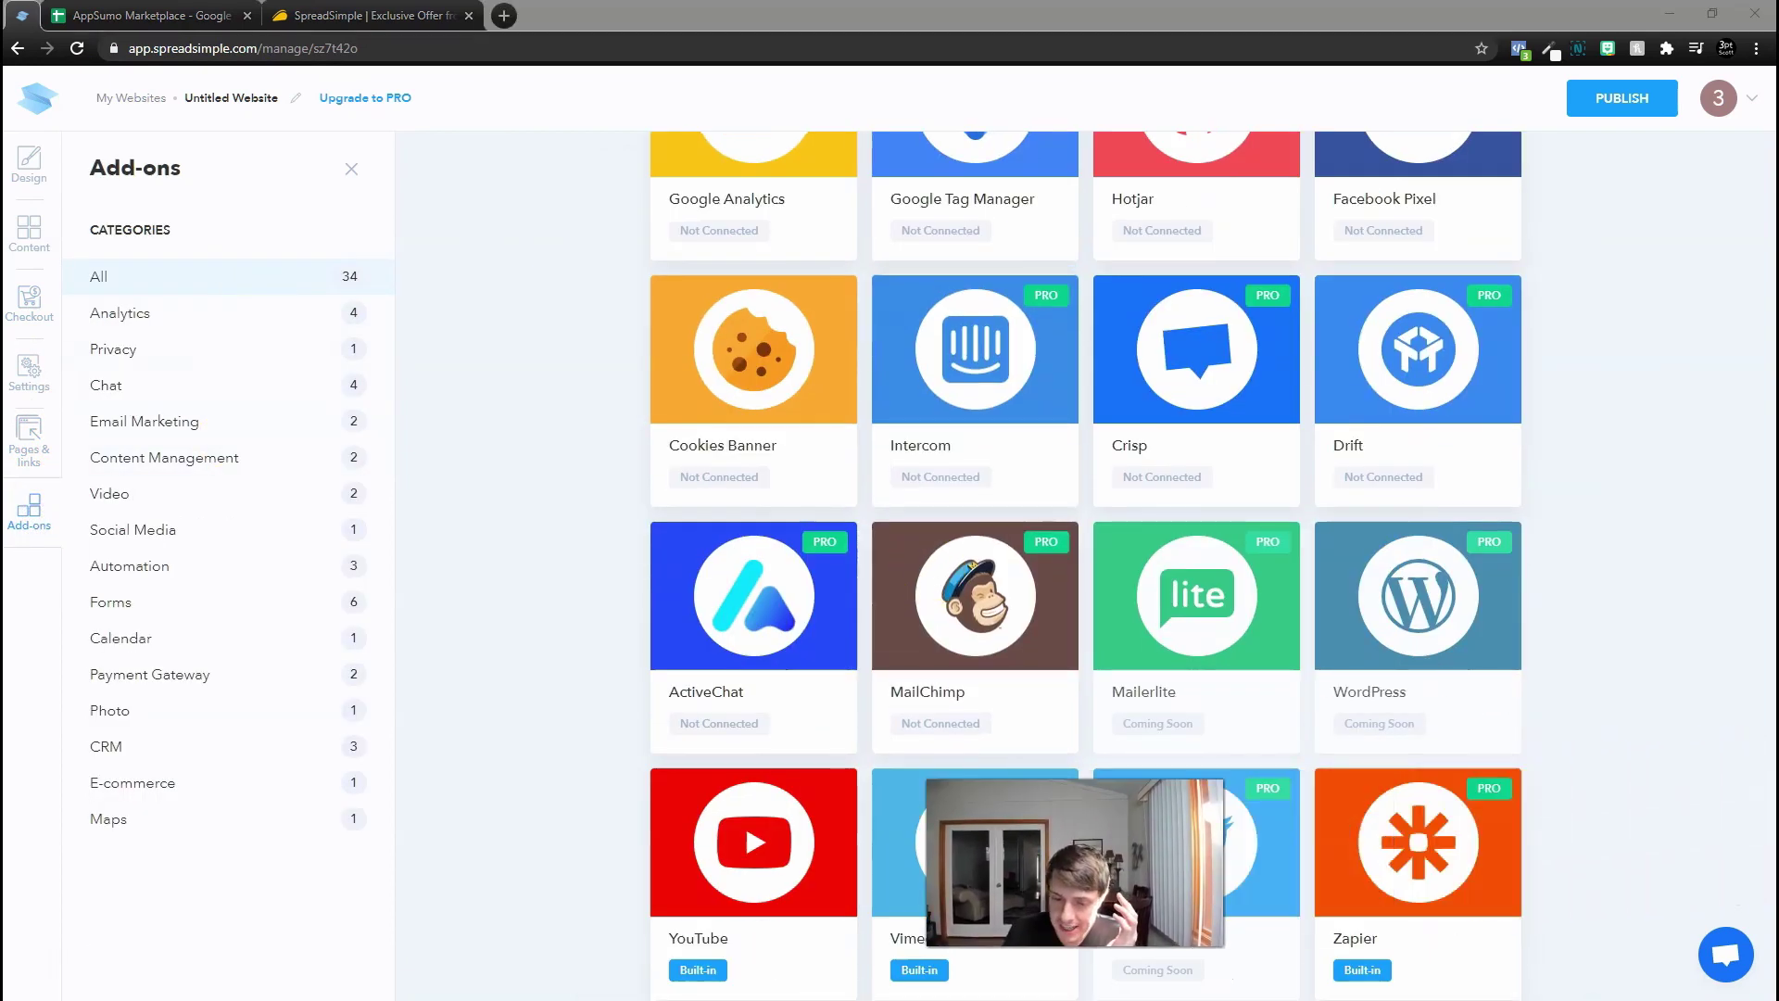
pyautogui.scroll(3, 974, 556)
pyautogui.scroll(3, 973, 556)
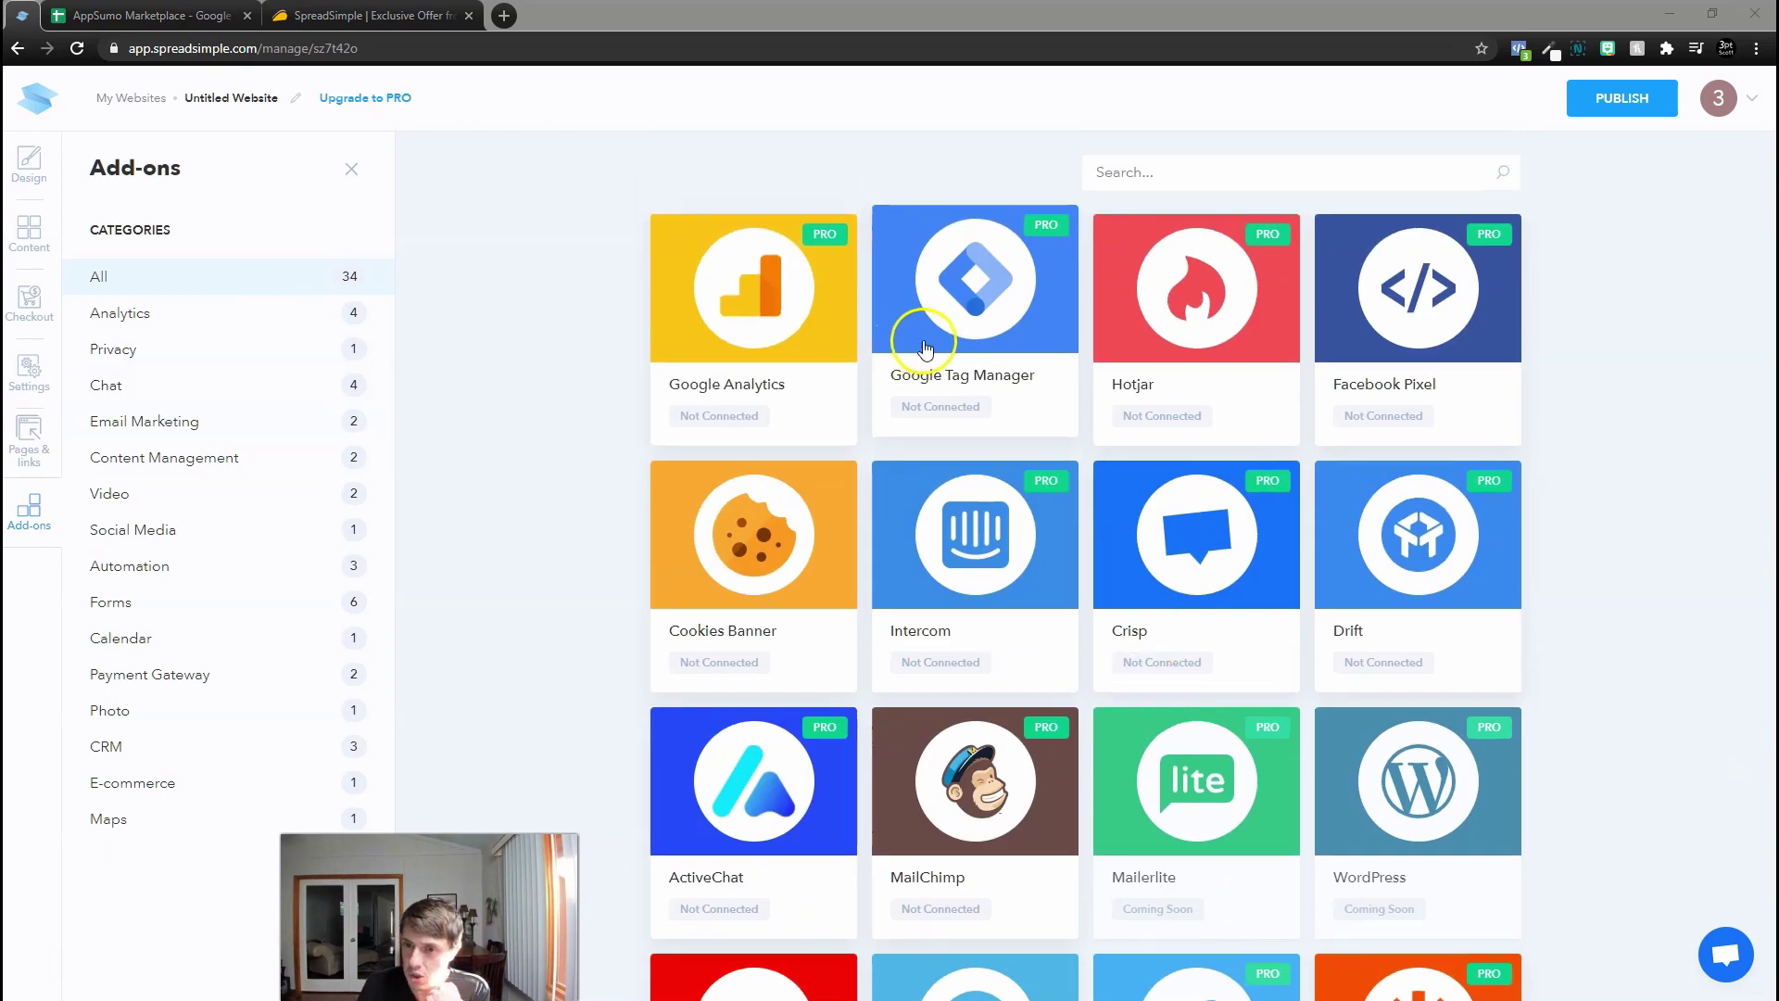
pyautogui.scroll(-2, 1005, 597)
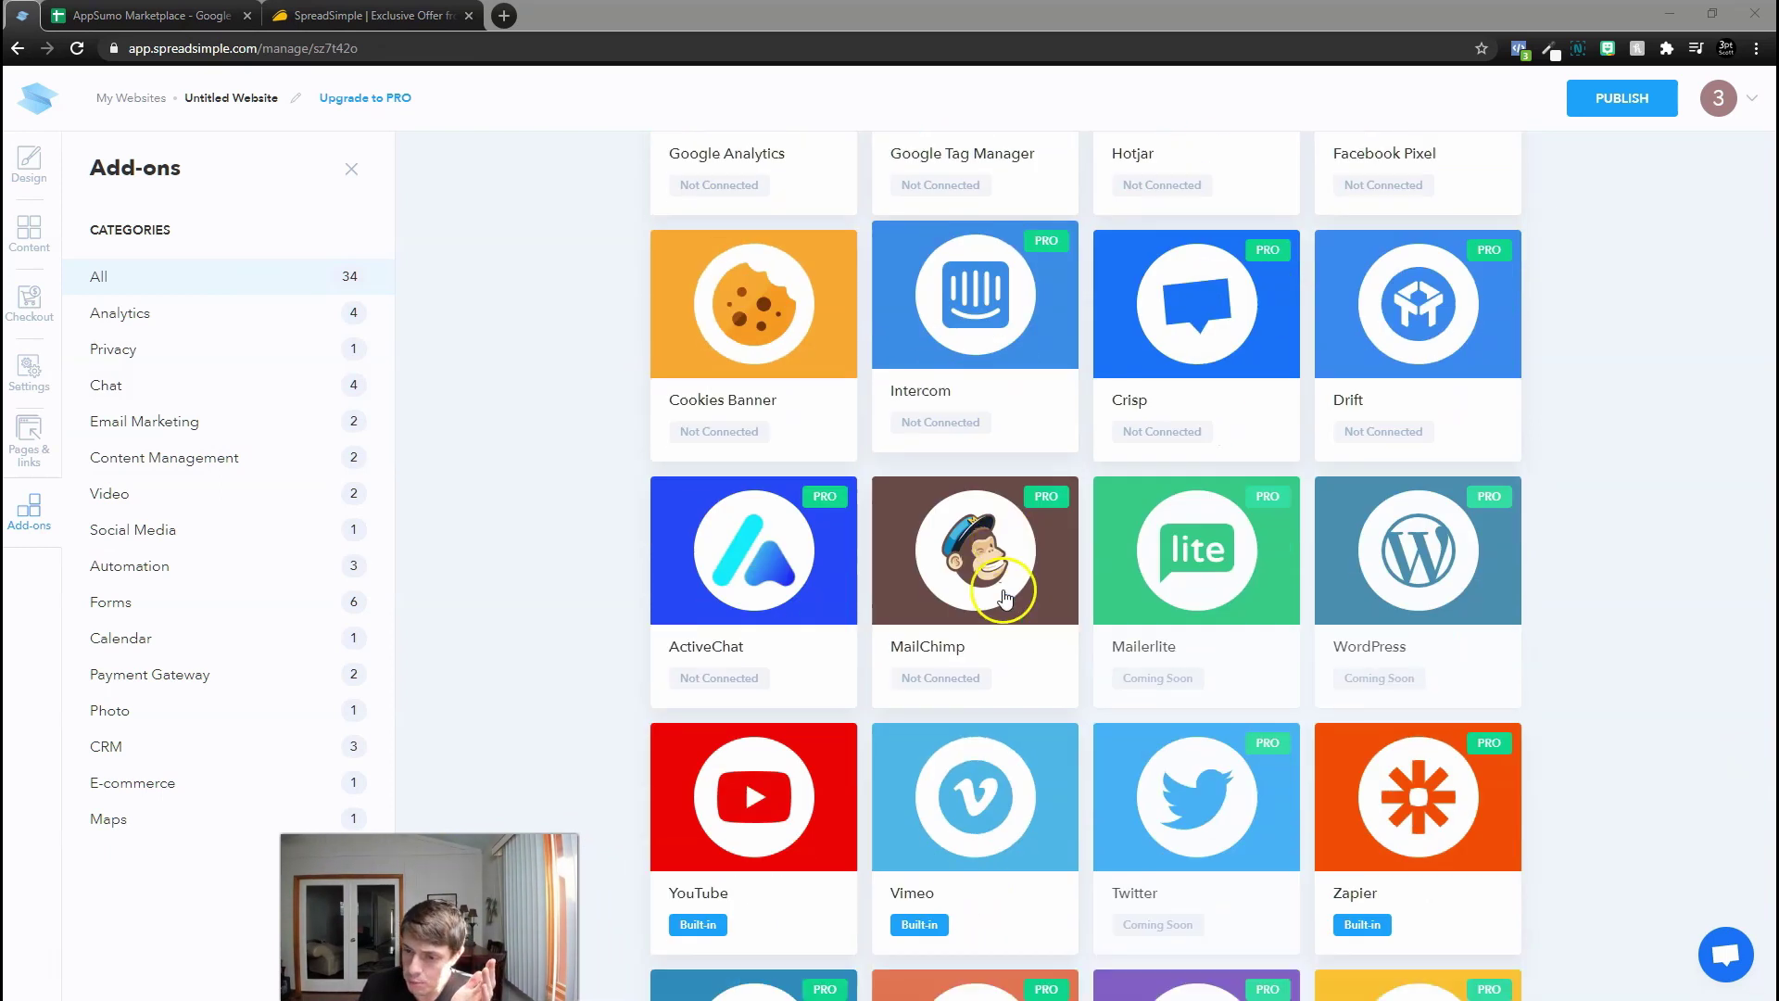
pyautogui.scroll(-3, 1004, 597)
pyautogui.scroll(-2, 1003, 598)
pyautogui.scroll(-2, 1003, 597)
pyautogui.scroll(-2, 1003, 598)
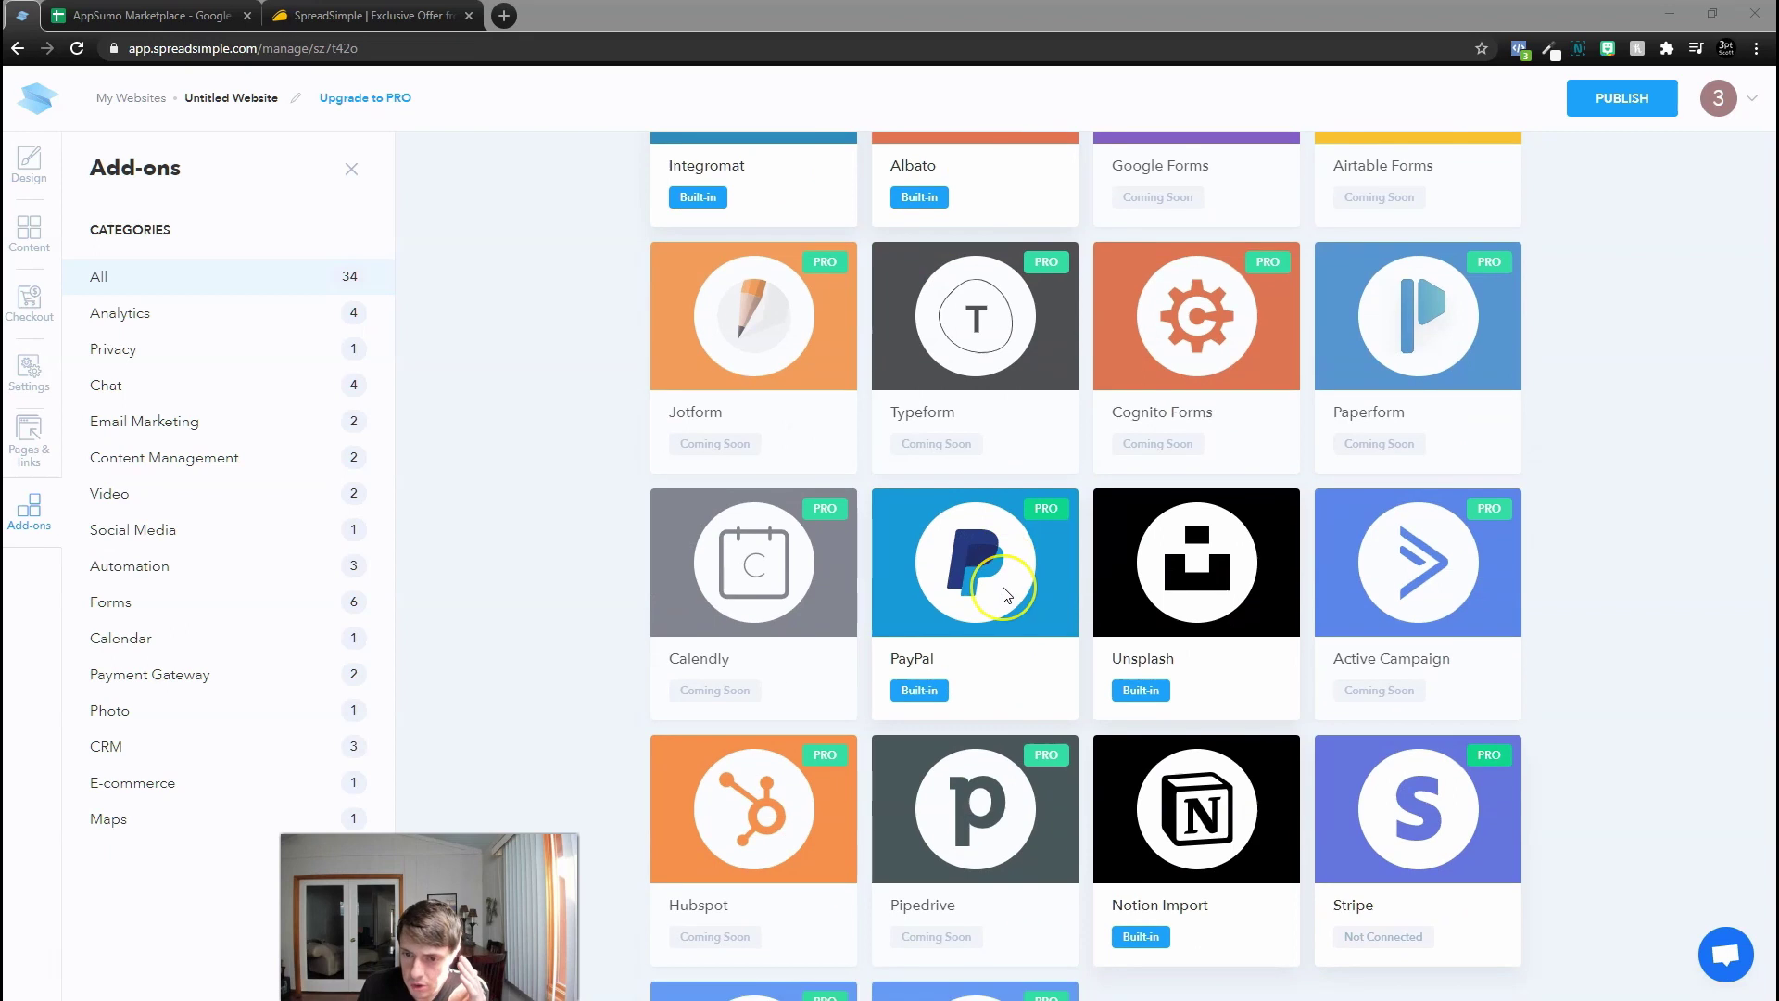
pyautogui.scroll(-3, 1004, 595)
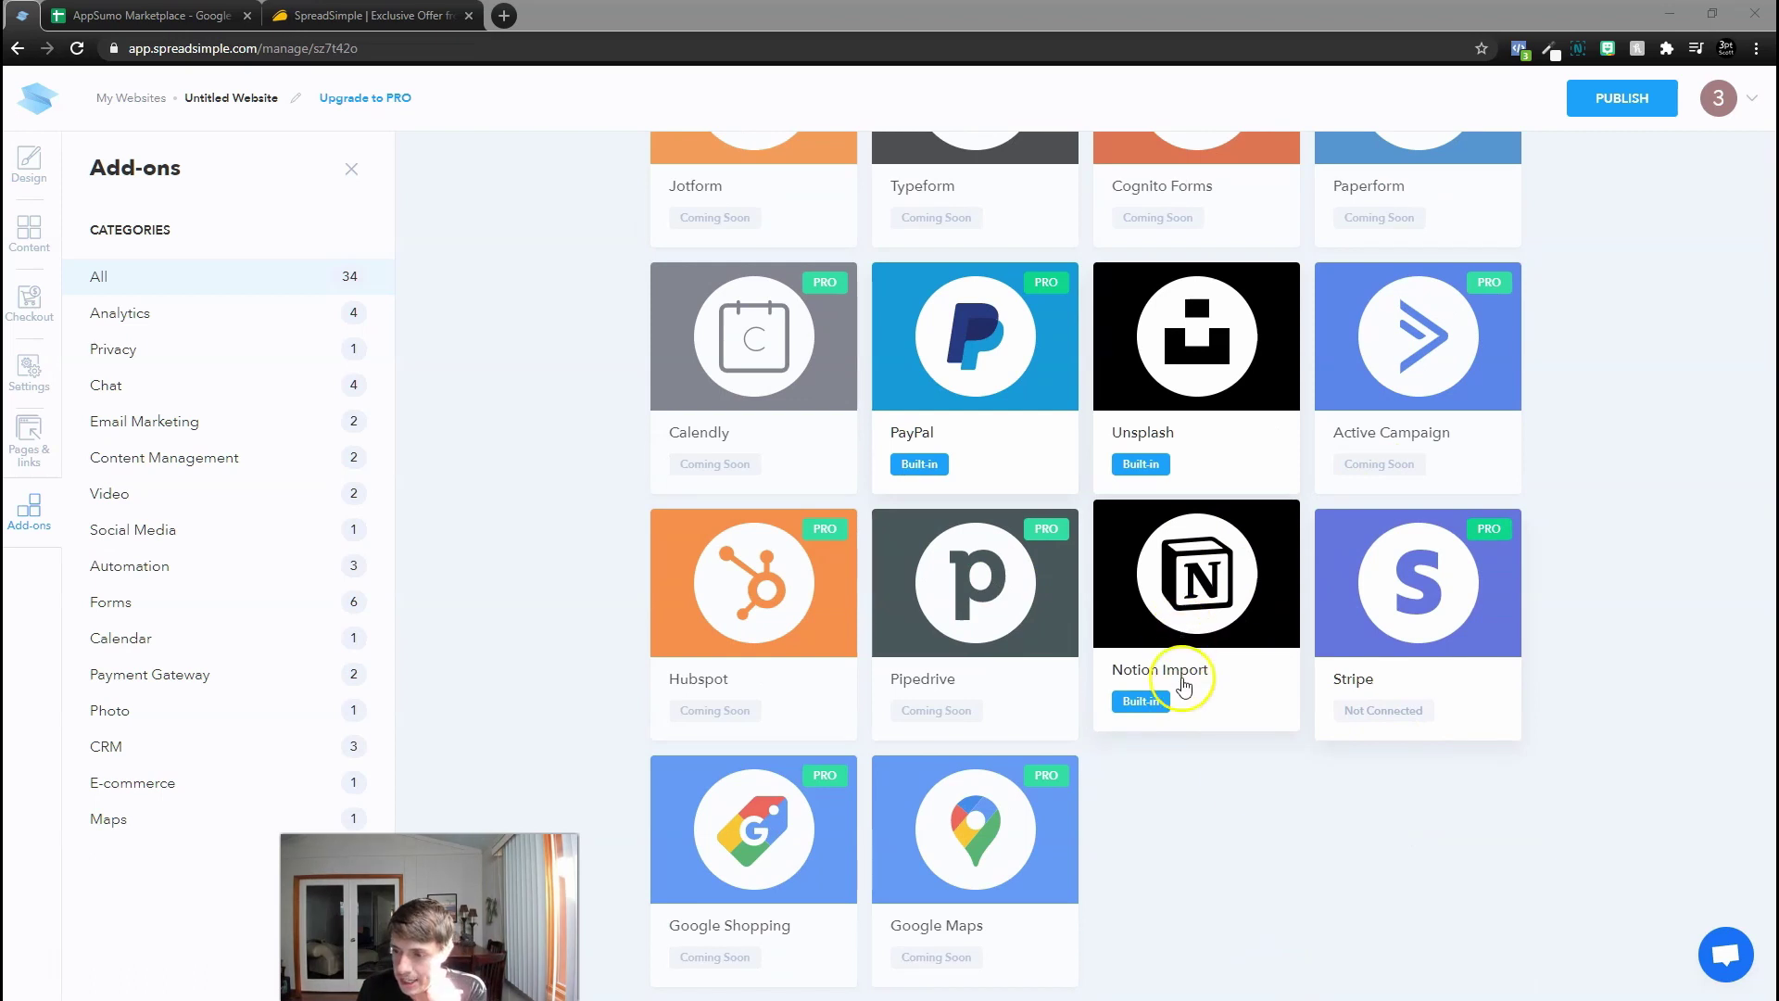
pyautogui.scroll(3, 946, 751)
pyautogui.scroll(2, 935, 764)
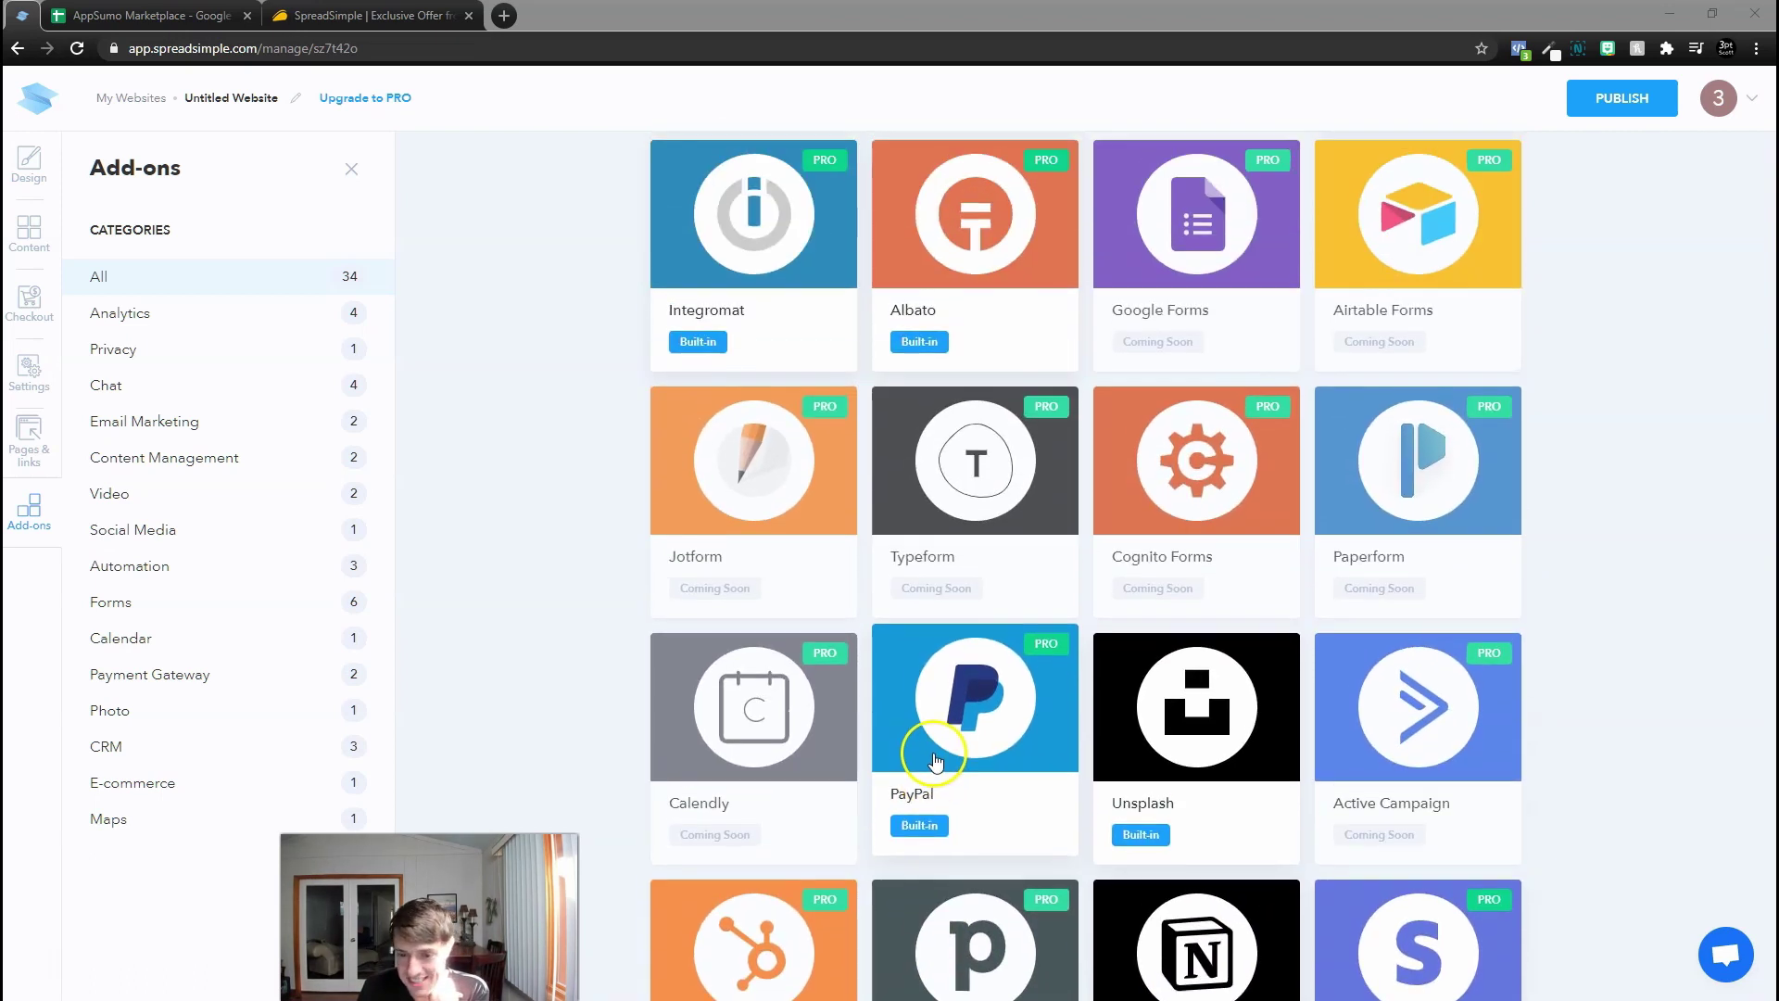
pyautogui.scroll(2, 934, 764)
pyautogui.scroll(-3, 753, 801)
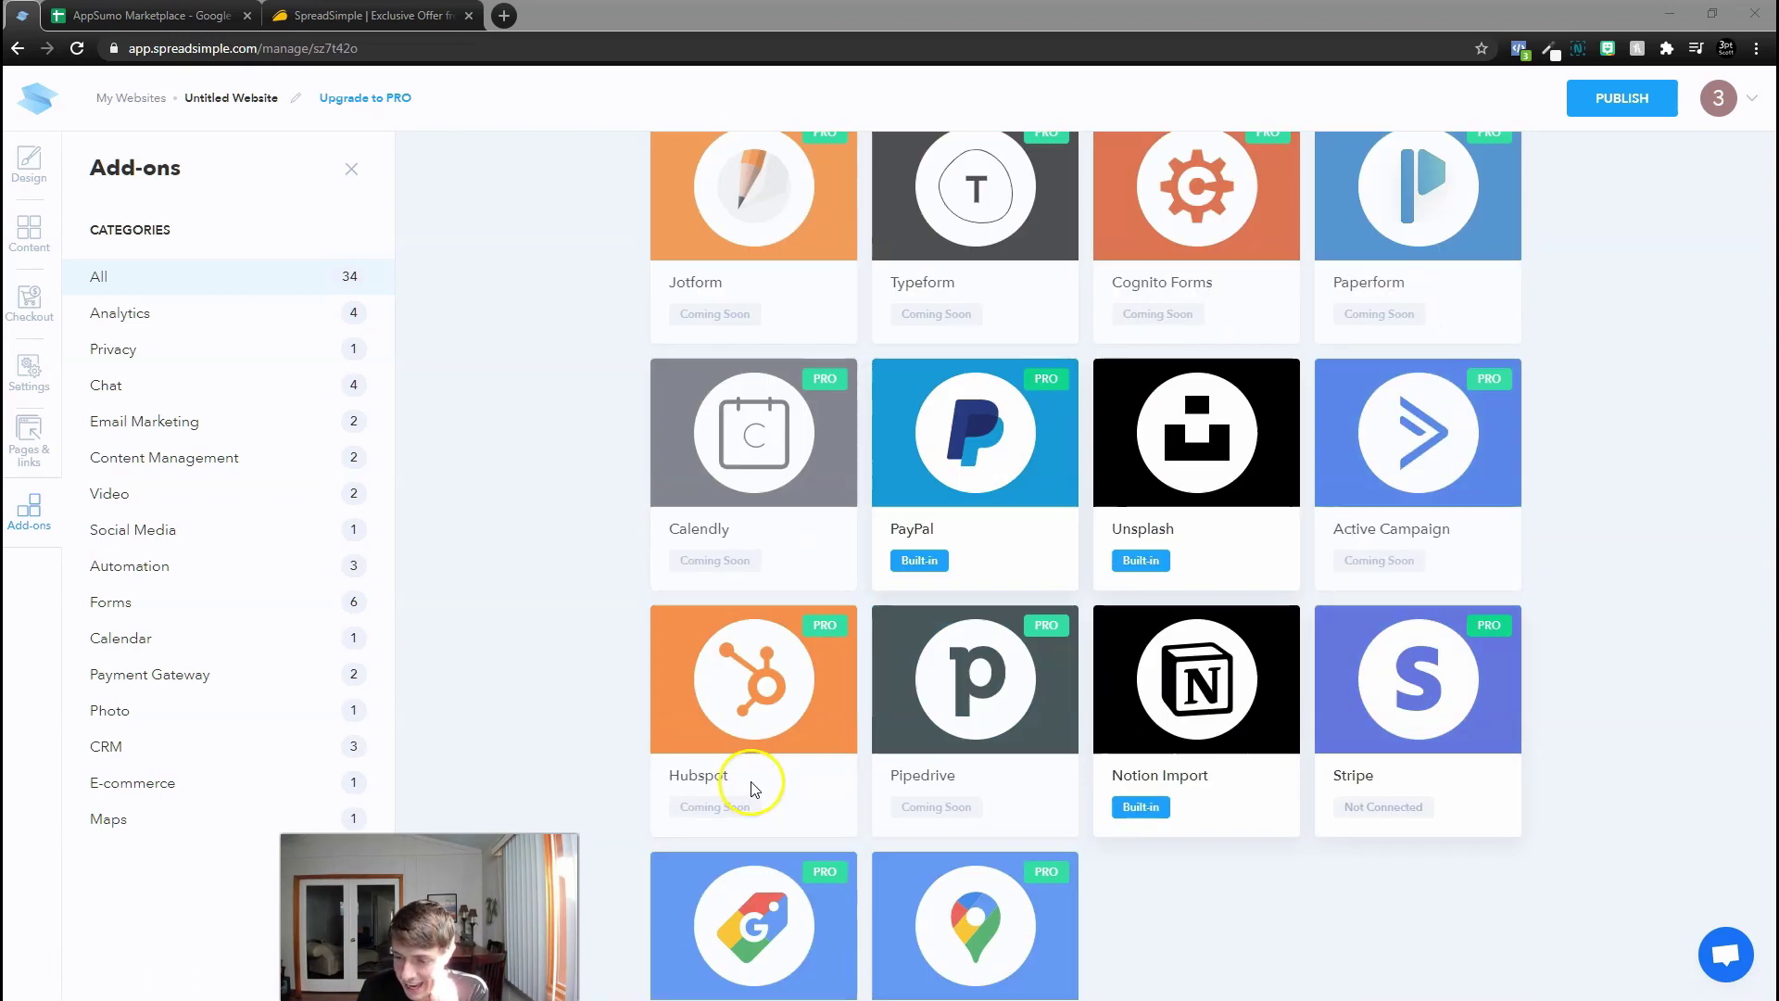
pyautogui.scroll(-1, 754, 802)
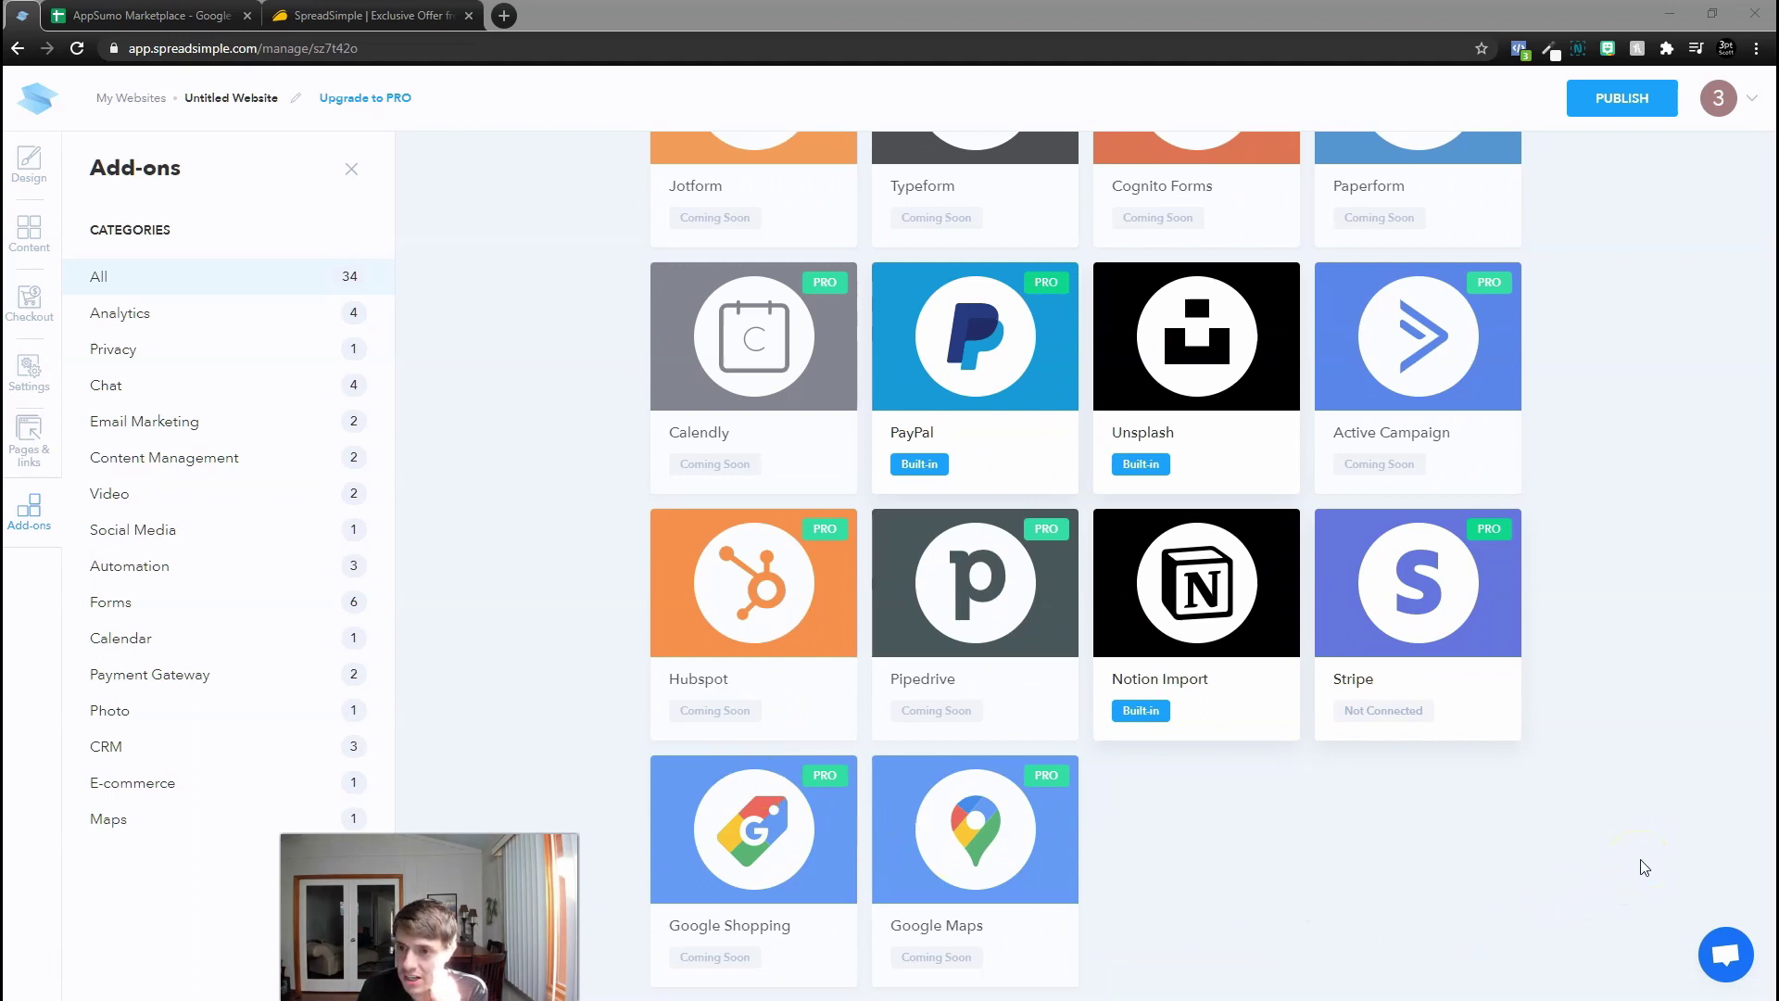
pyautogui.scroll(2, 1646, 864)
pyautogui.scroll(2, 1645, 862)
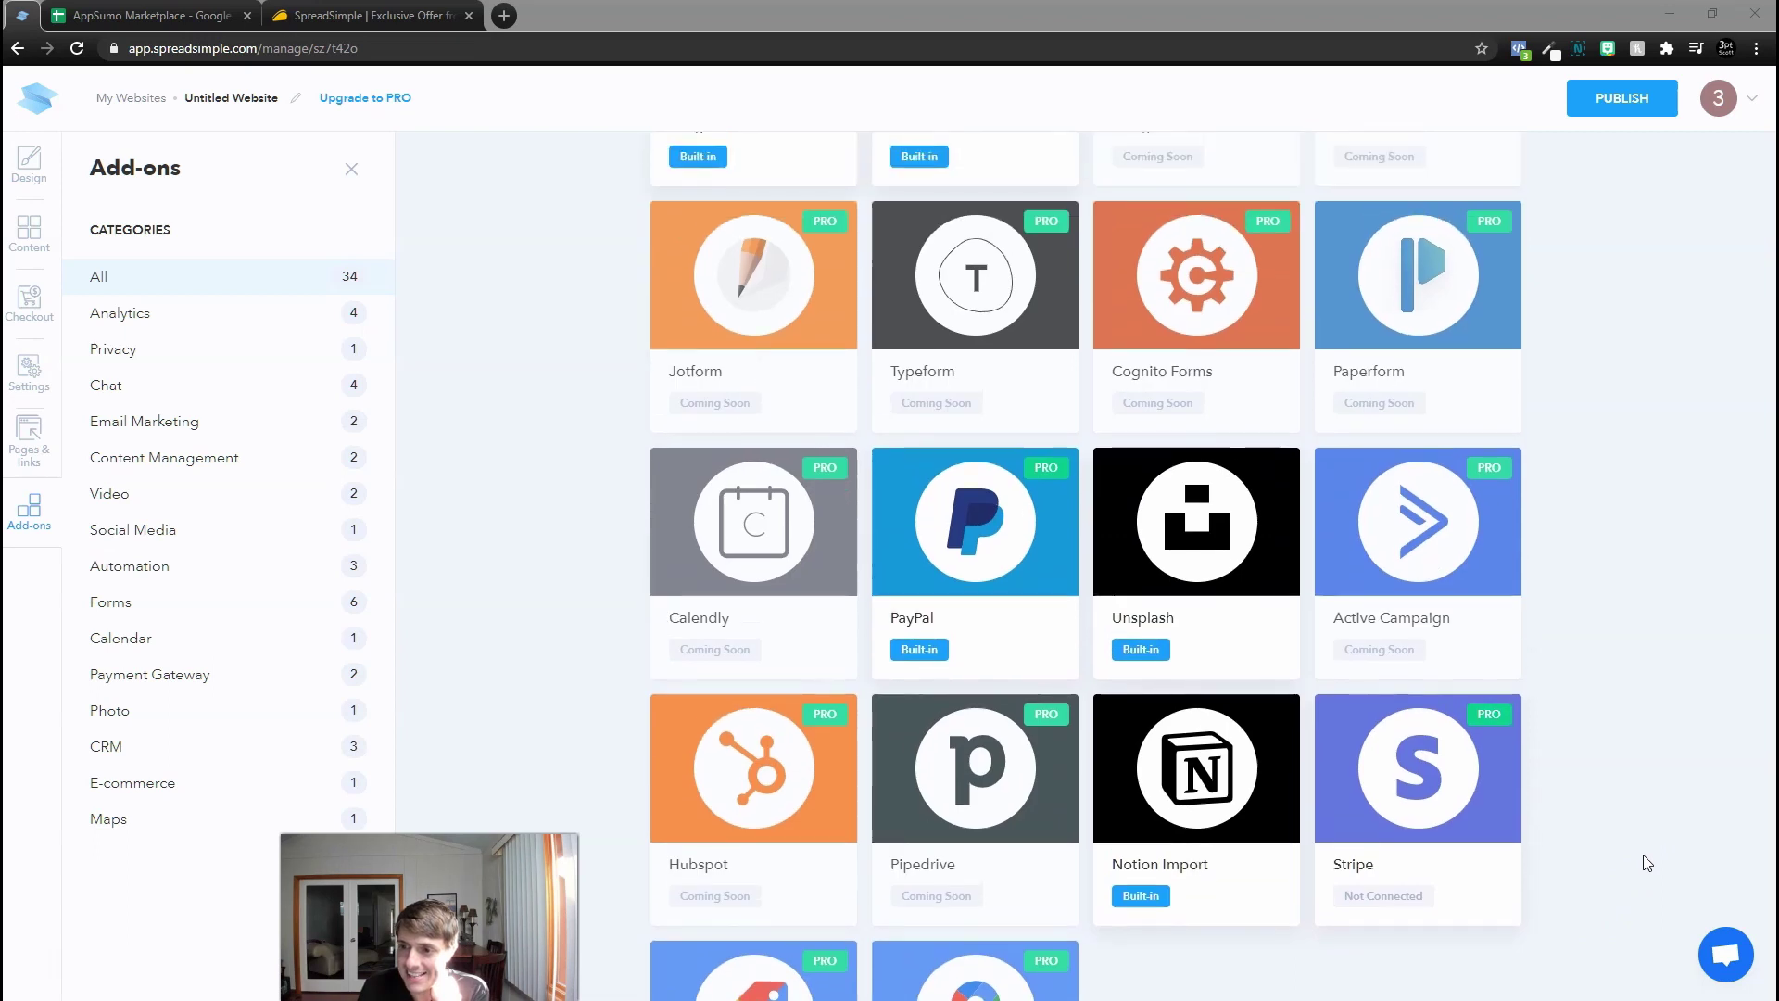
pyautogui.scroll(2, 1646, 863)
pyautogui.scroll(2, 1646, 864)
pyautogui.scroll(1, 1647, 863)
pyautogui.scroll(1, 1543, 855)
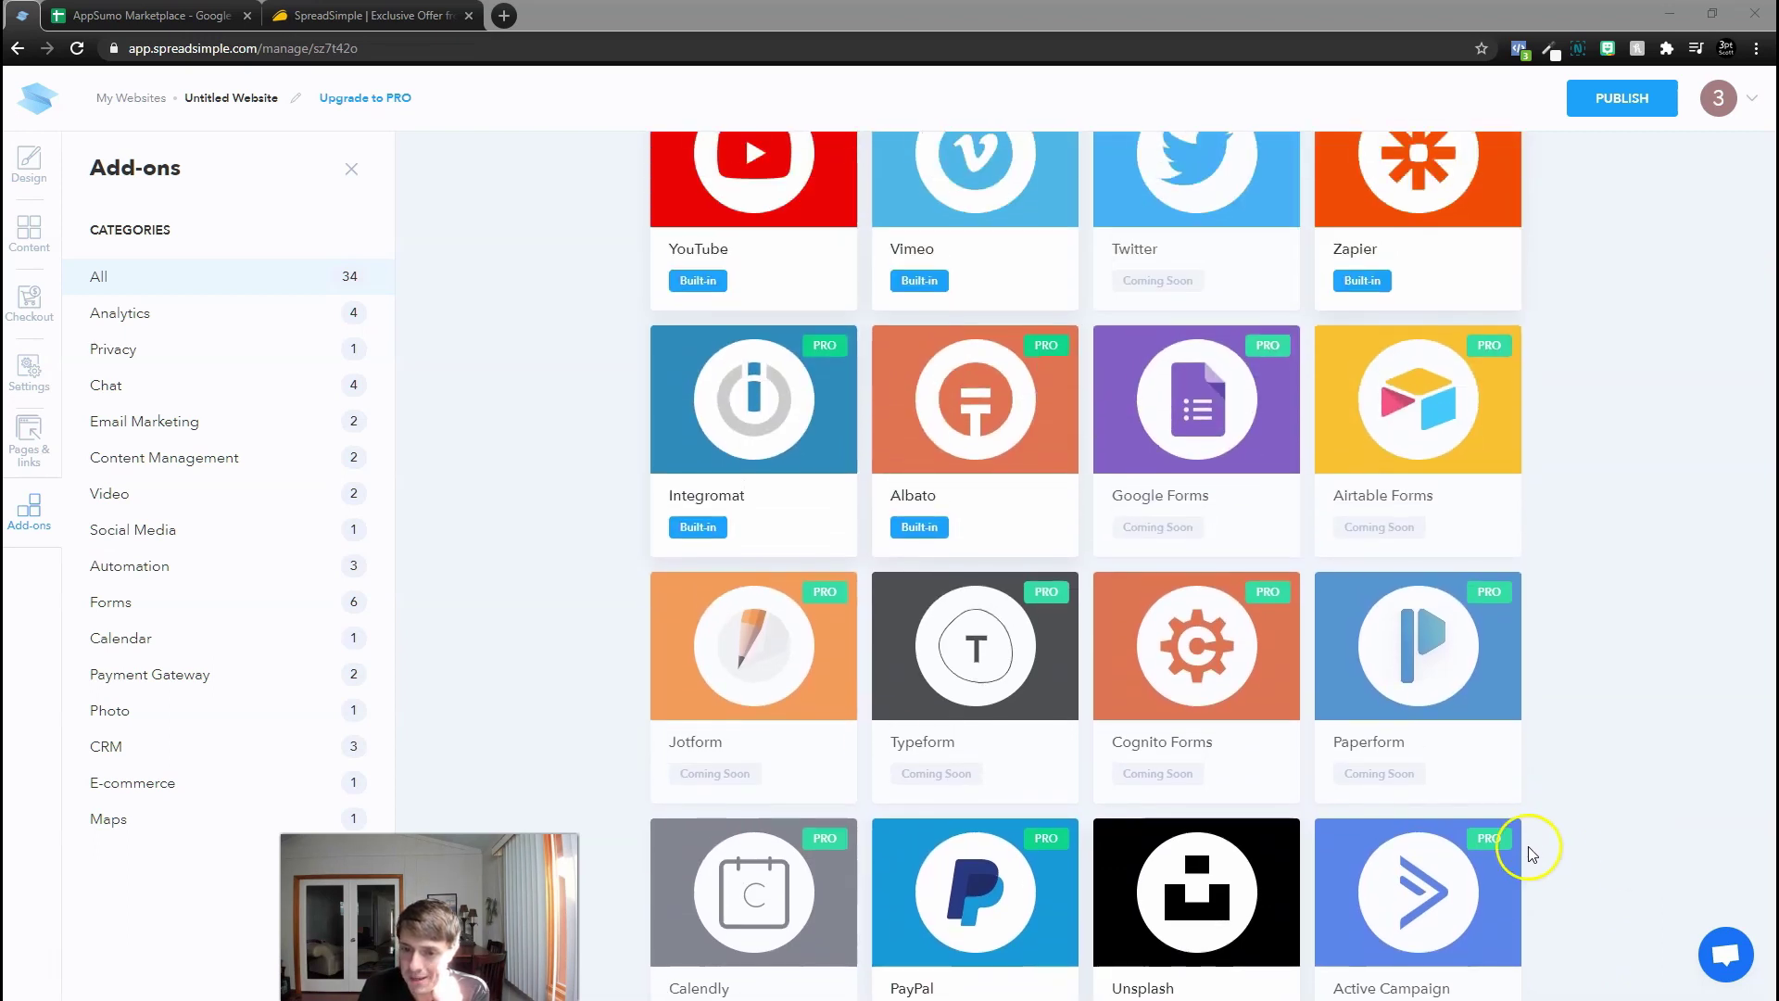
pyautogui.scroll(1, 1581, 619)
pyautogui.scroll(2, 1580, 619)
pyautogui.scroll(1, 1580, 618)
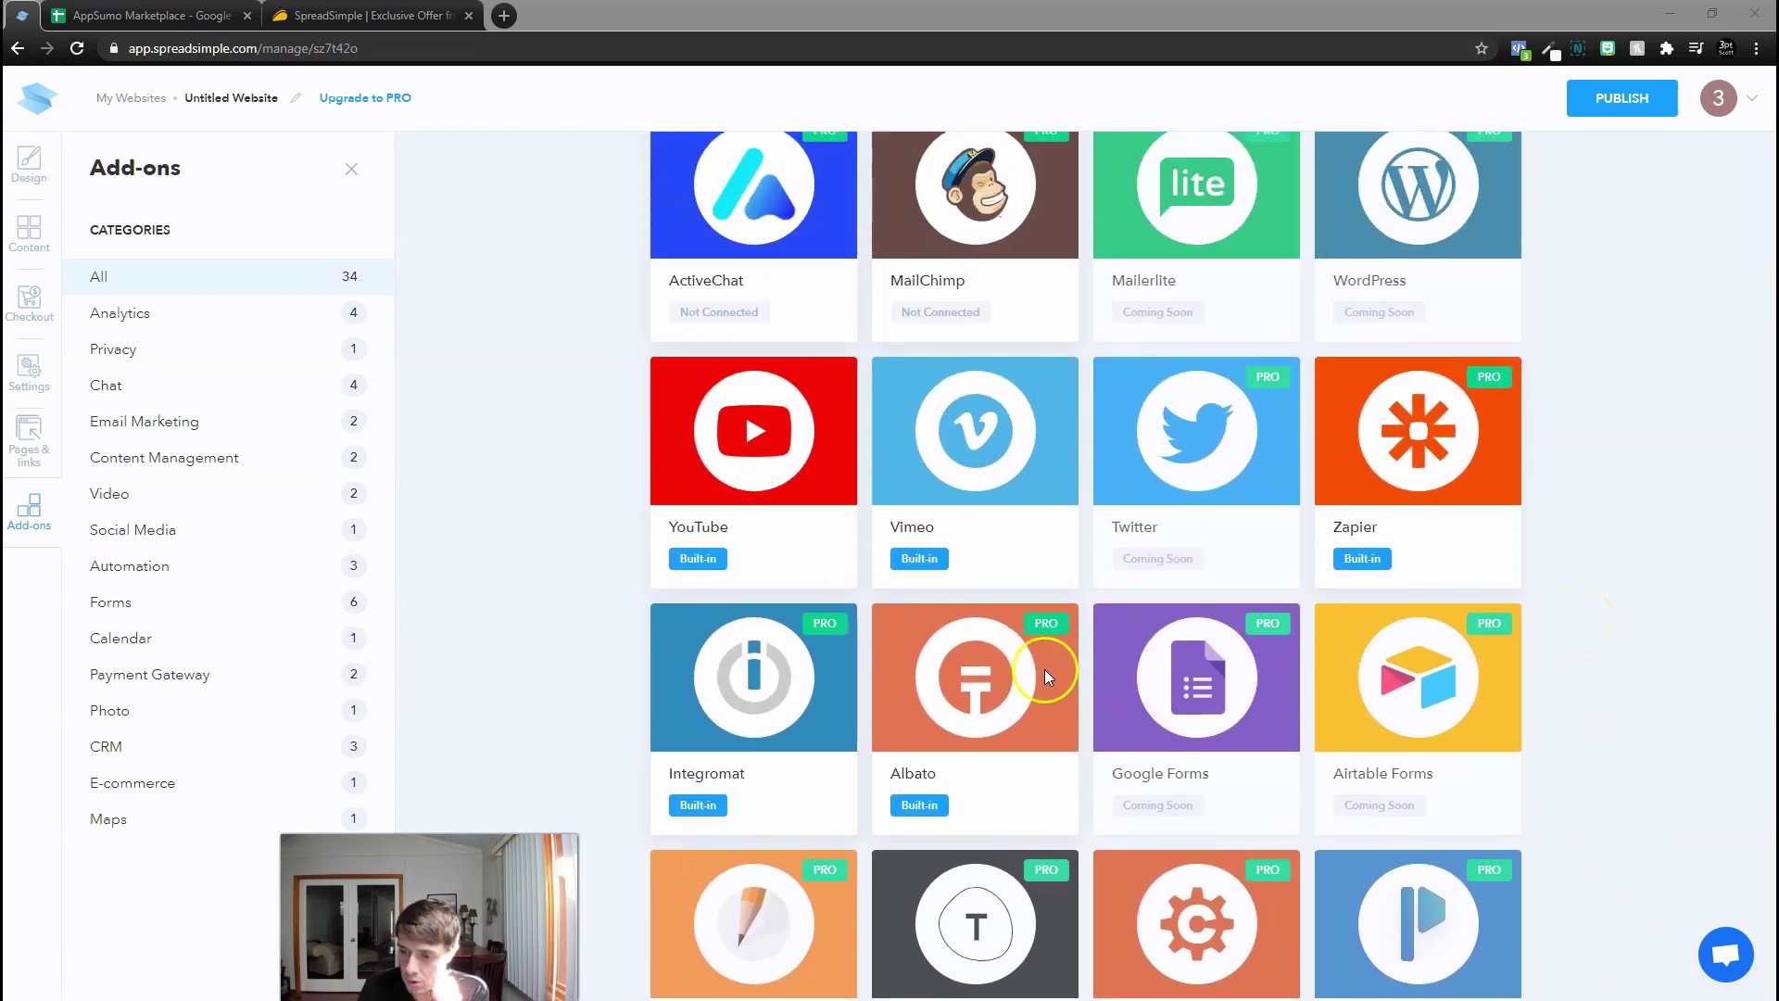
pyautogui.scroll(2, 1635, 648)
pyautogui.scroll(1, 1636, 648)
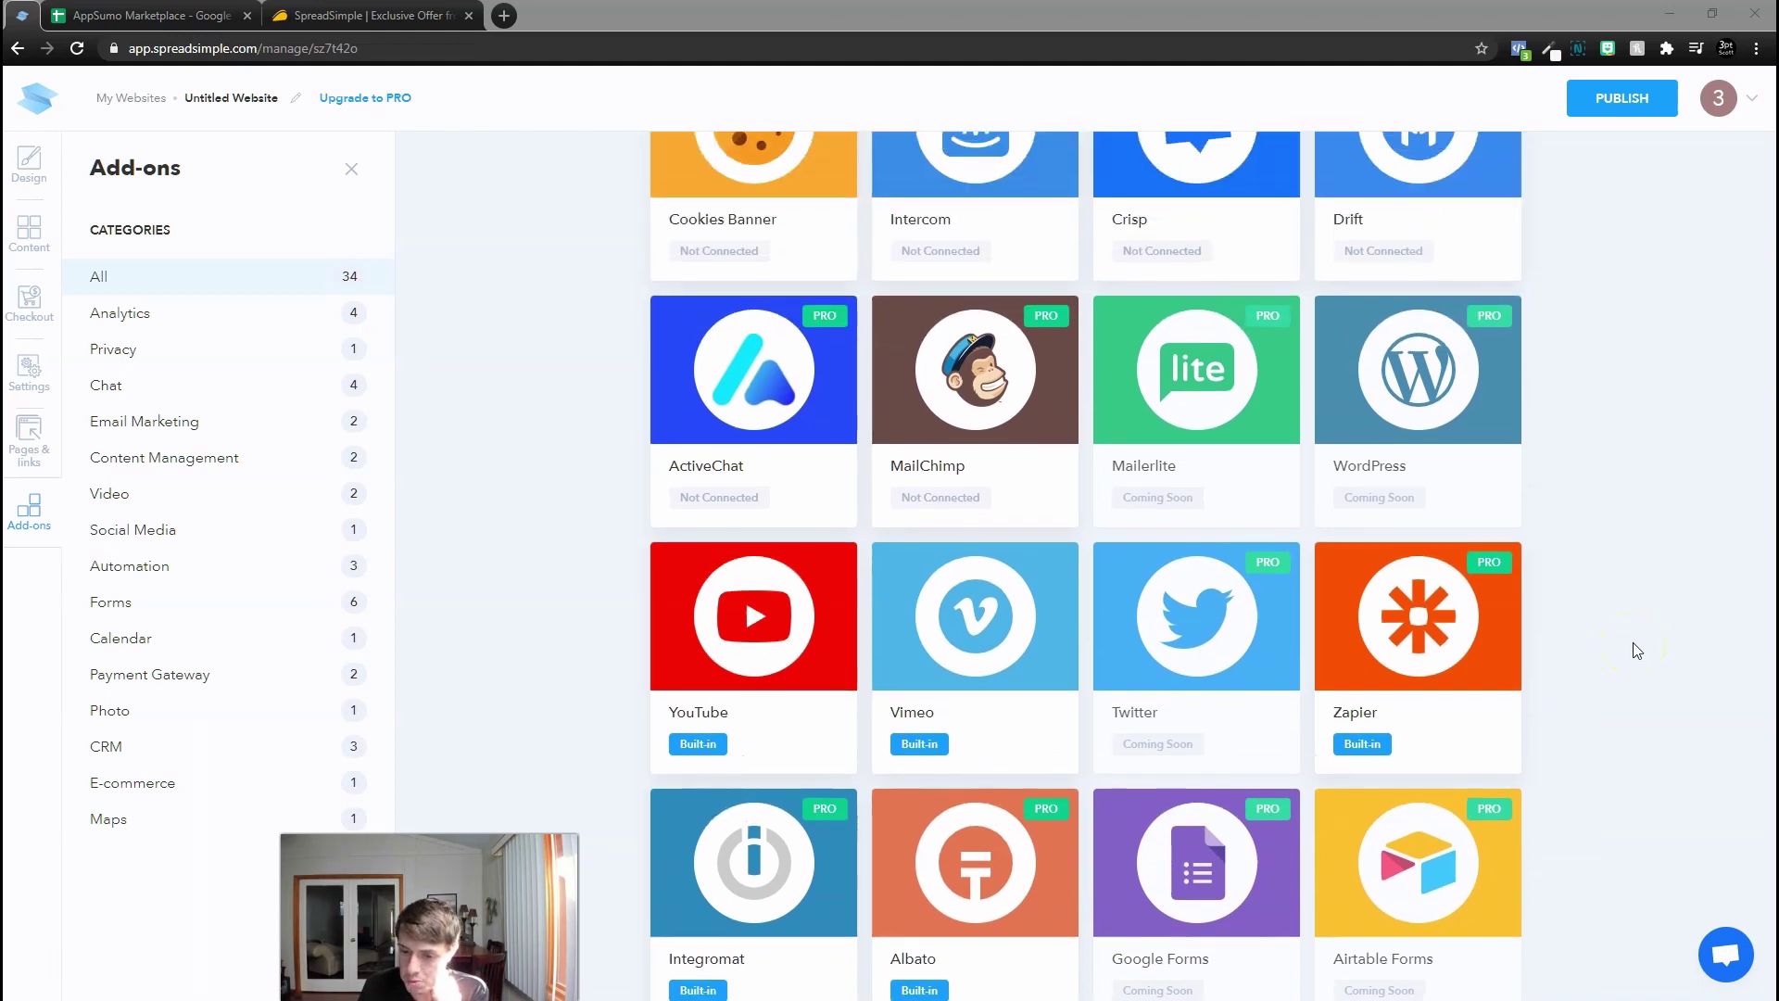
pyautogui.scroll(1, 1636, 649)
pyautogui.scroll(1, 1637, 649)
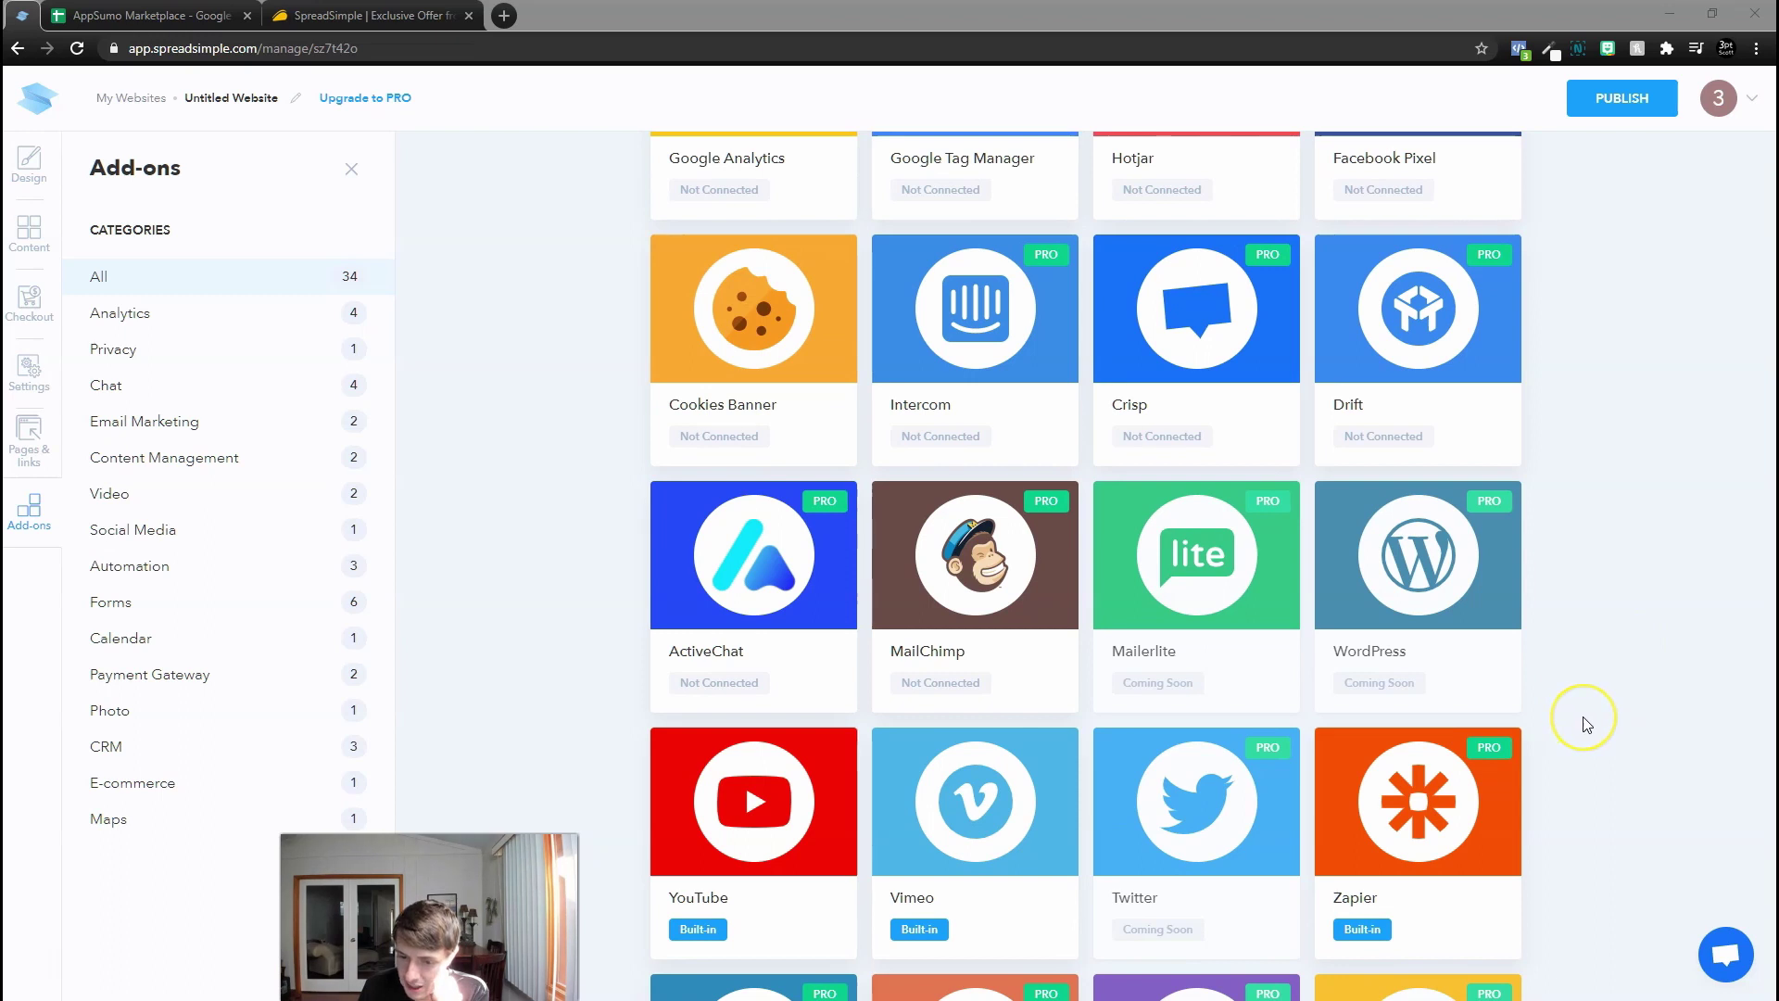
pyautogui.scroll(1, 1586, 723)
pyautogui.scroll(1, 1586, 723)
pyautogui.scroll(1, 1586, 722)
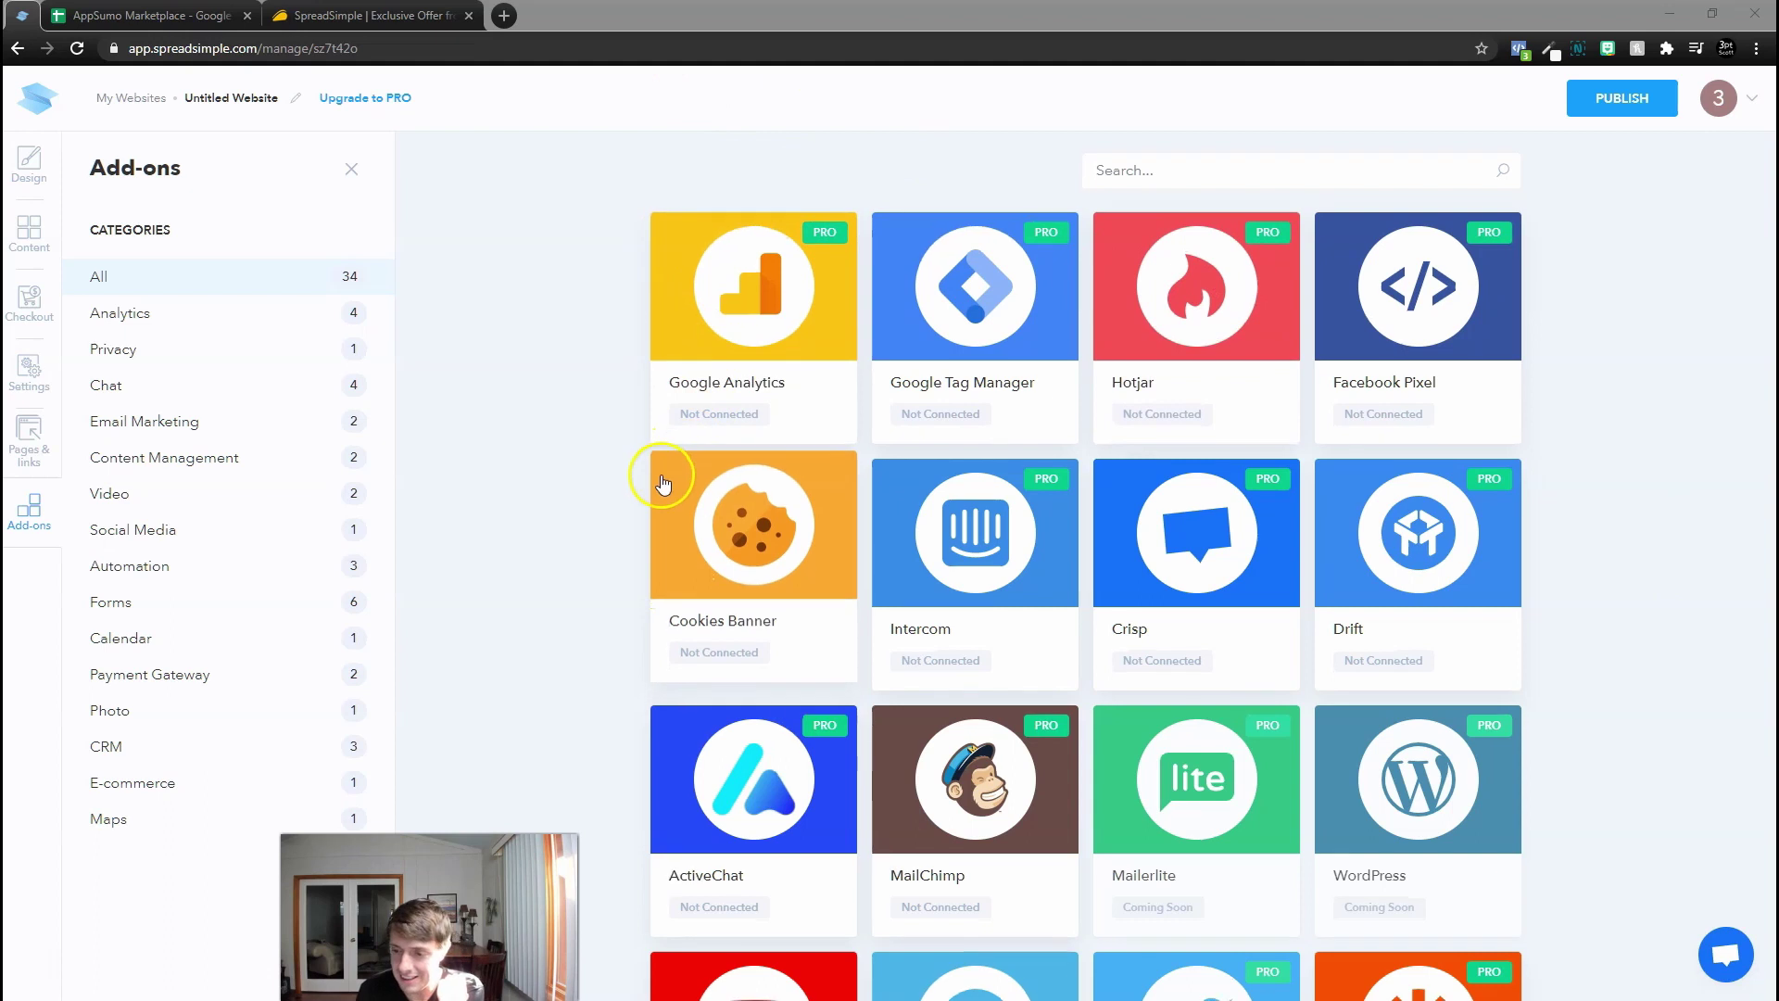
pyautogui.scroll(-5, 629, 490)
pyautogui.scroll(-5, 629, 489)
pyautogui.scroll(-3, 628, 489)
pyautogui.scroll(-3, 629, 489)
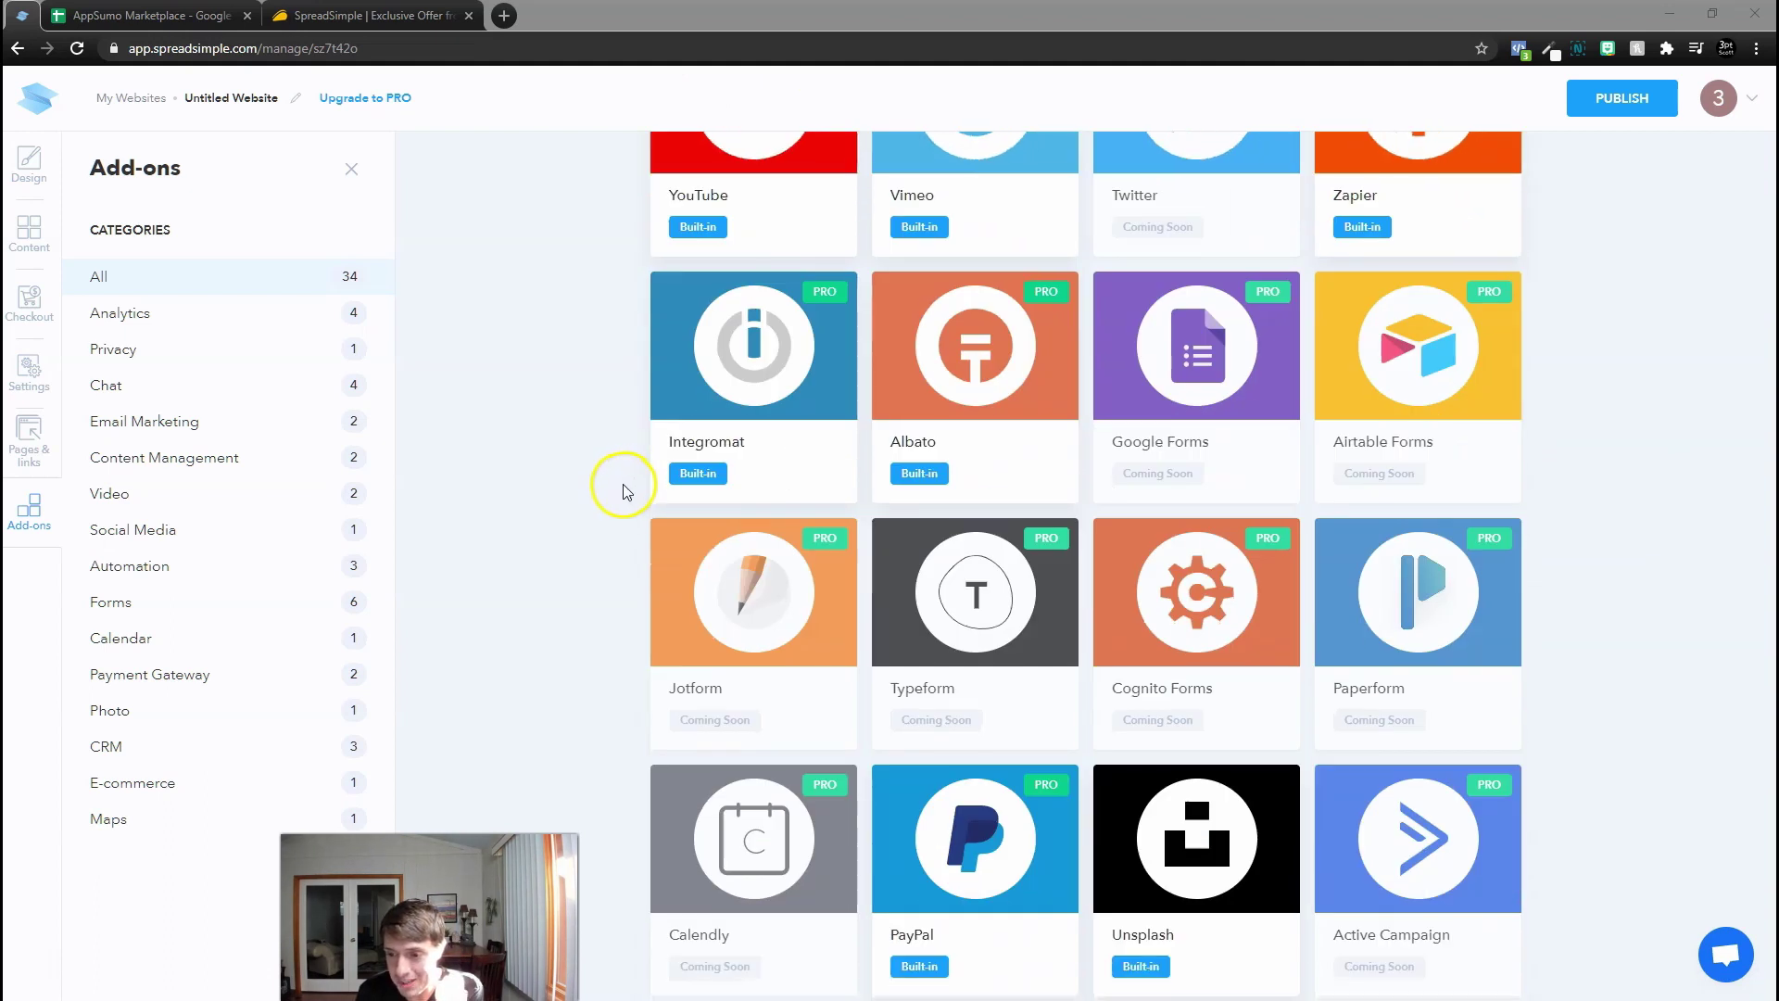
pyautogui.scroll(-3, 570, 501)
pyautogui.scroll(-2, 560, 508)
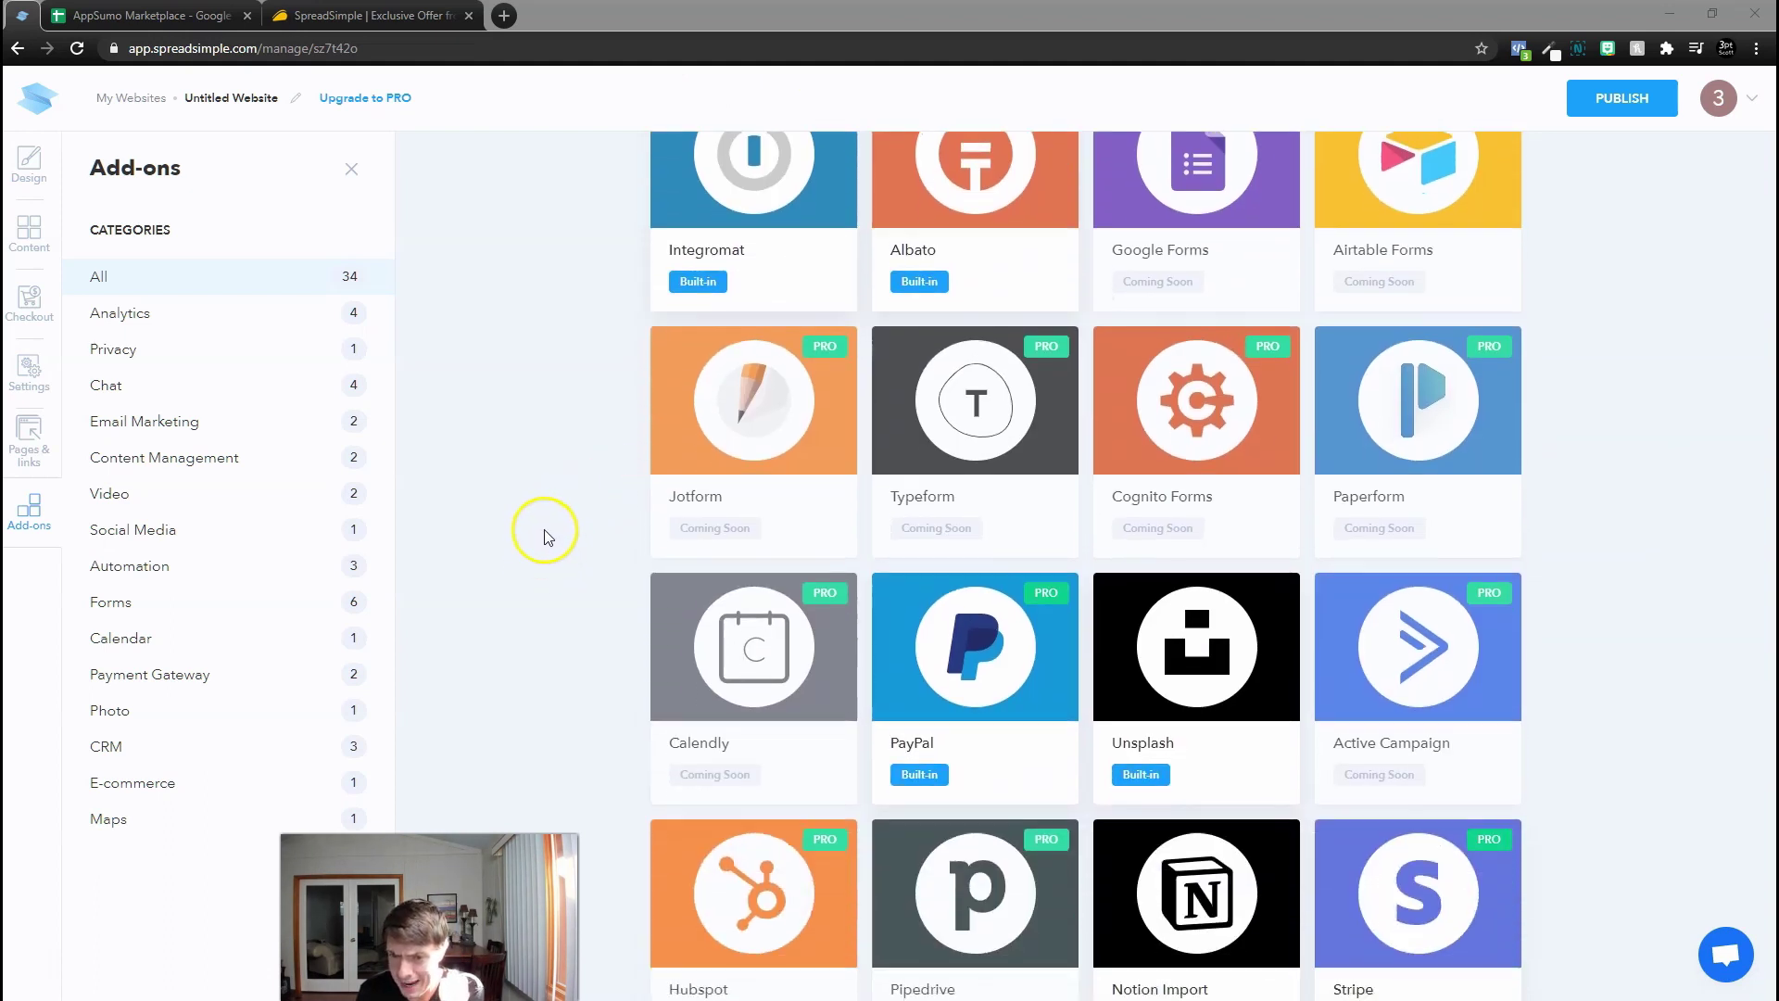
pyautogui.scroll(-3, 544, 530)
pyautogui.scroll(-2, 544, 530)
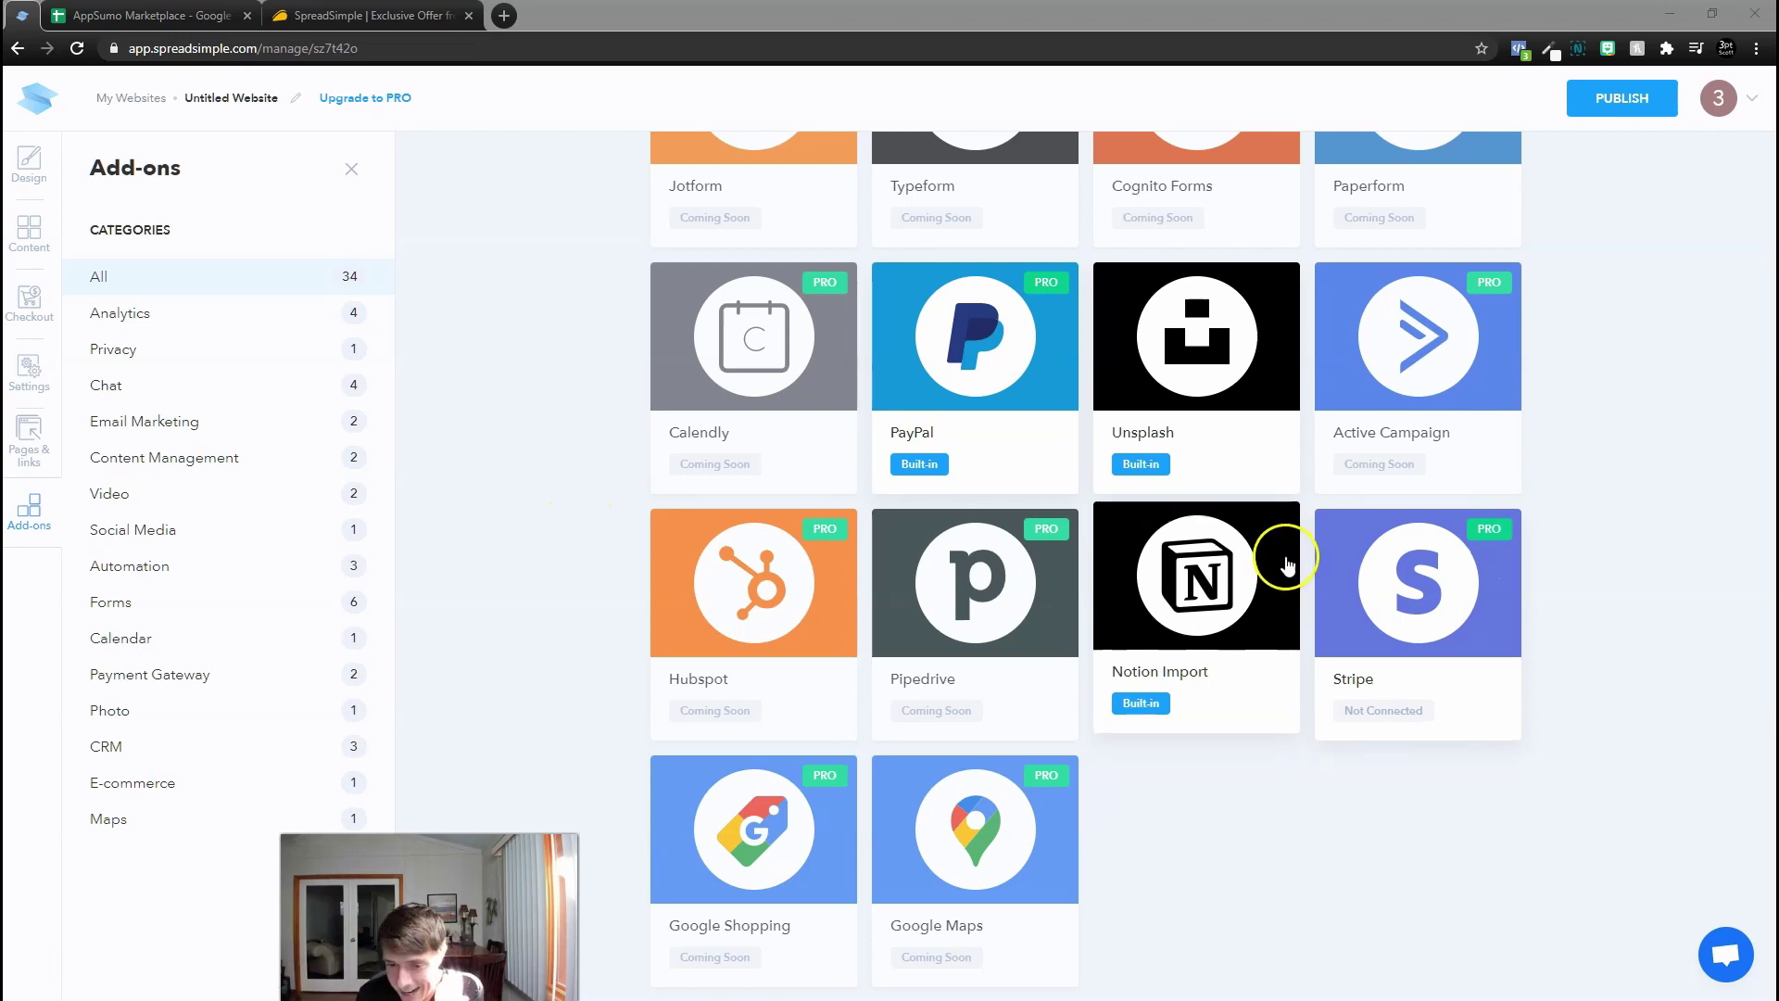
pyautogui.scroll(2, 1469, 774)
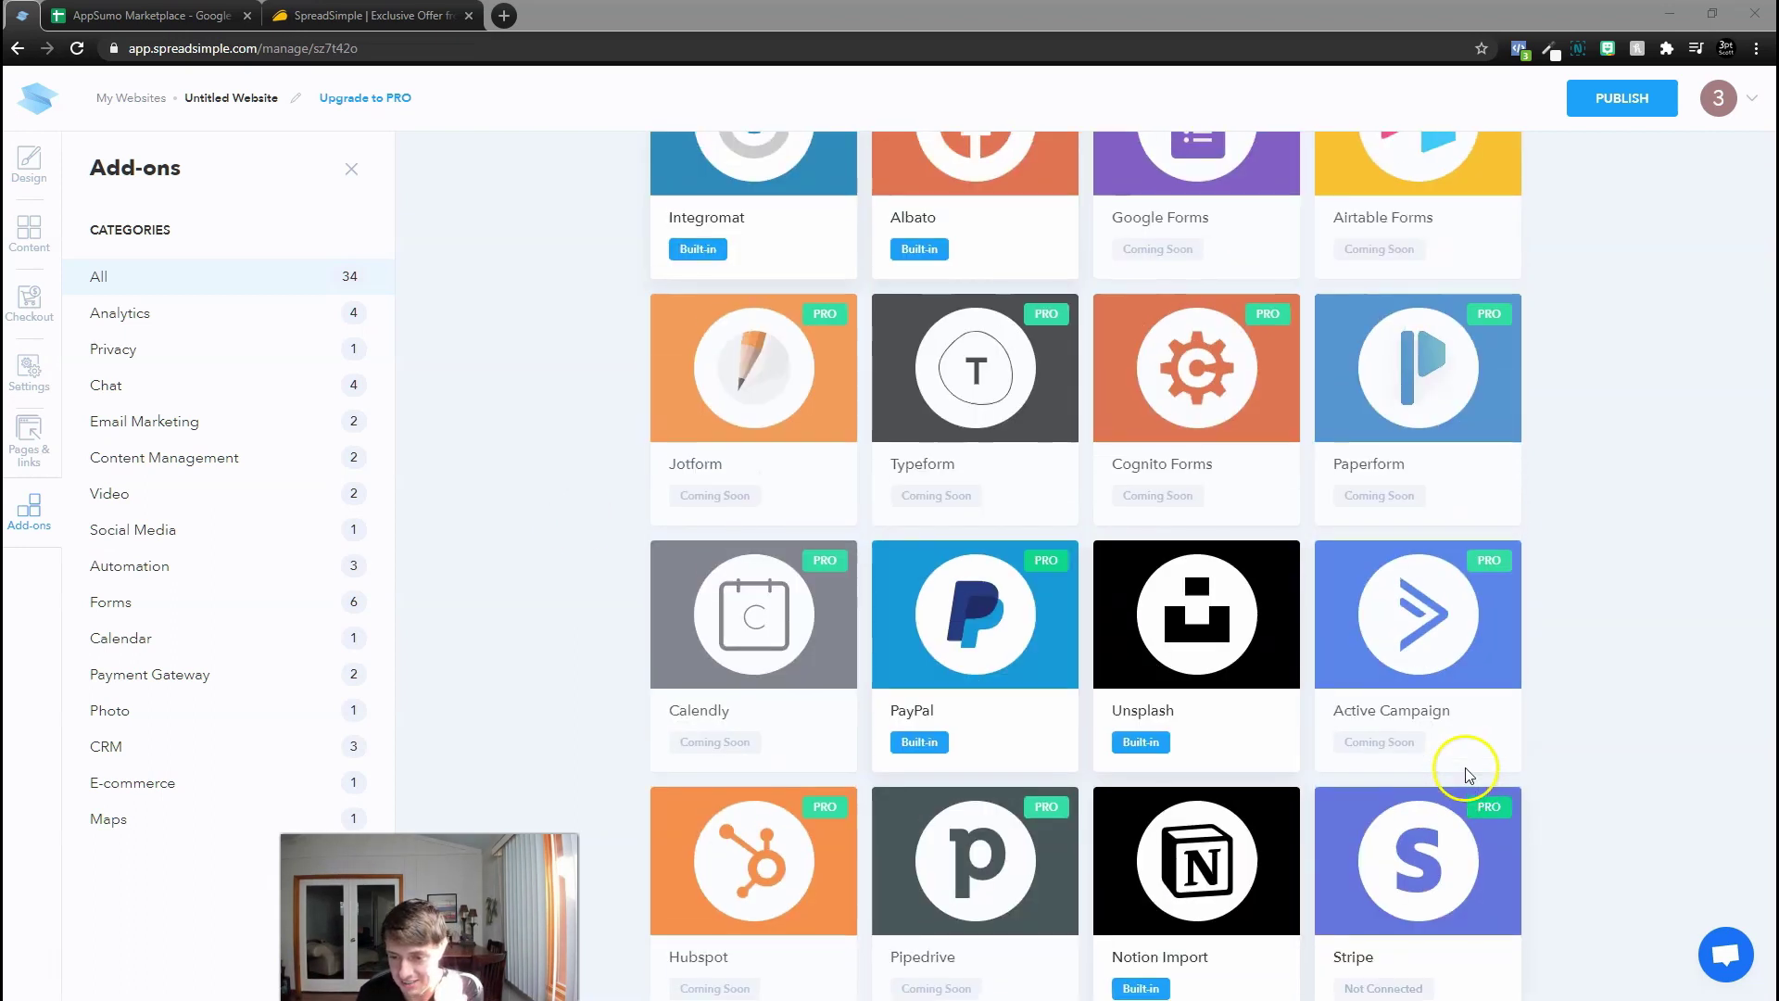
pyautogui.scroll(-2, 1467, 775)
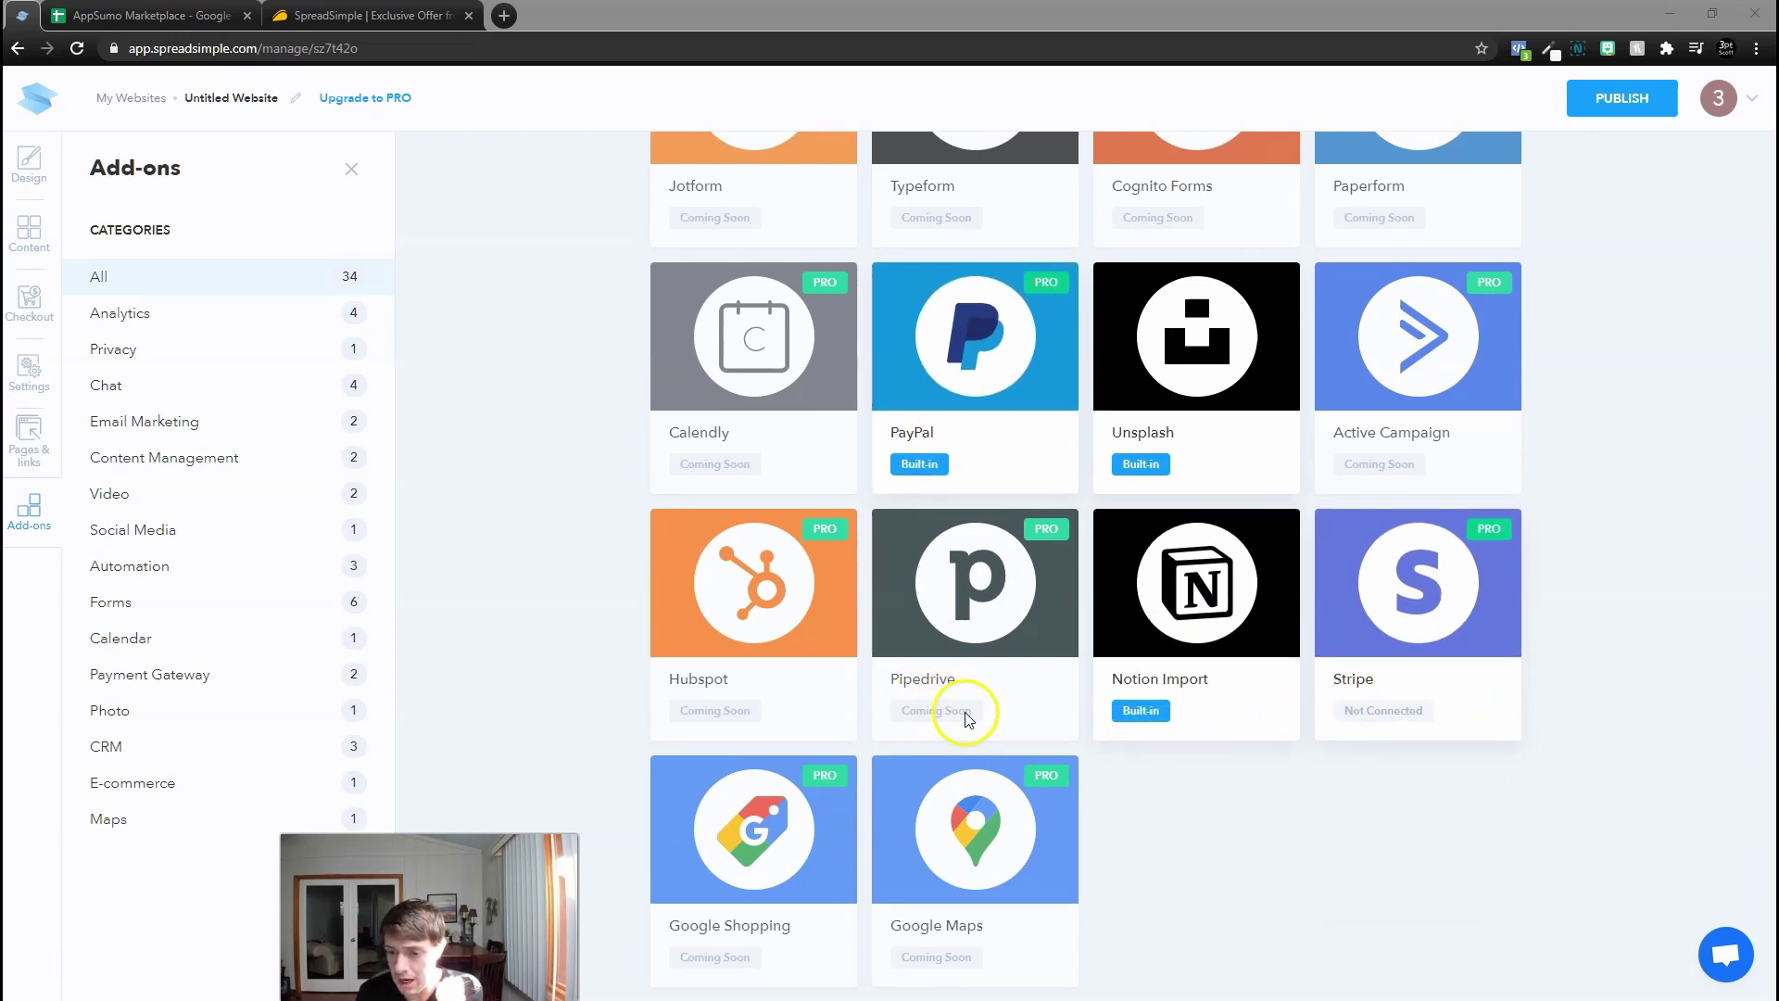
pyautogui.scroll(3, 798, 728)
pyautogui.scroll(3, 792, 695)
pyautogui.scroll(3, 785, 667)
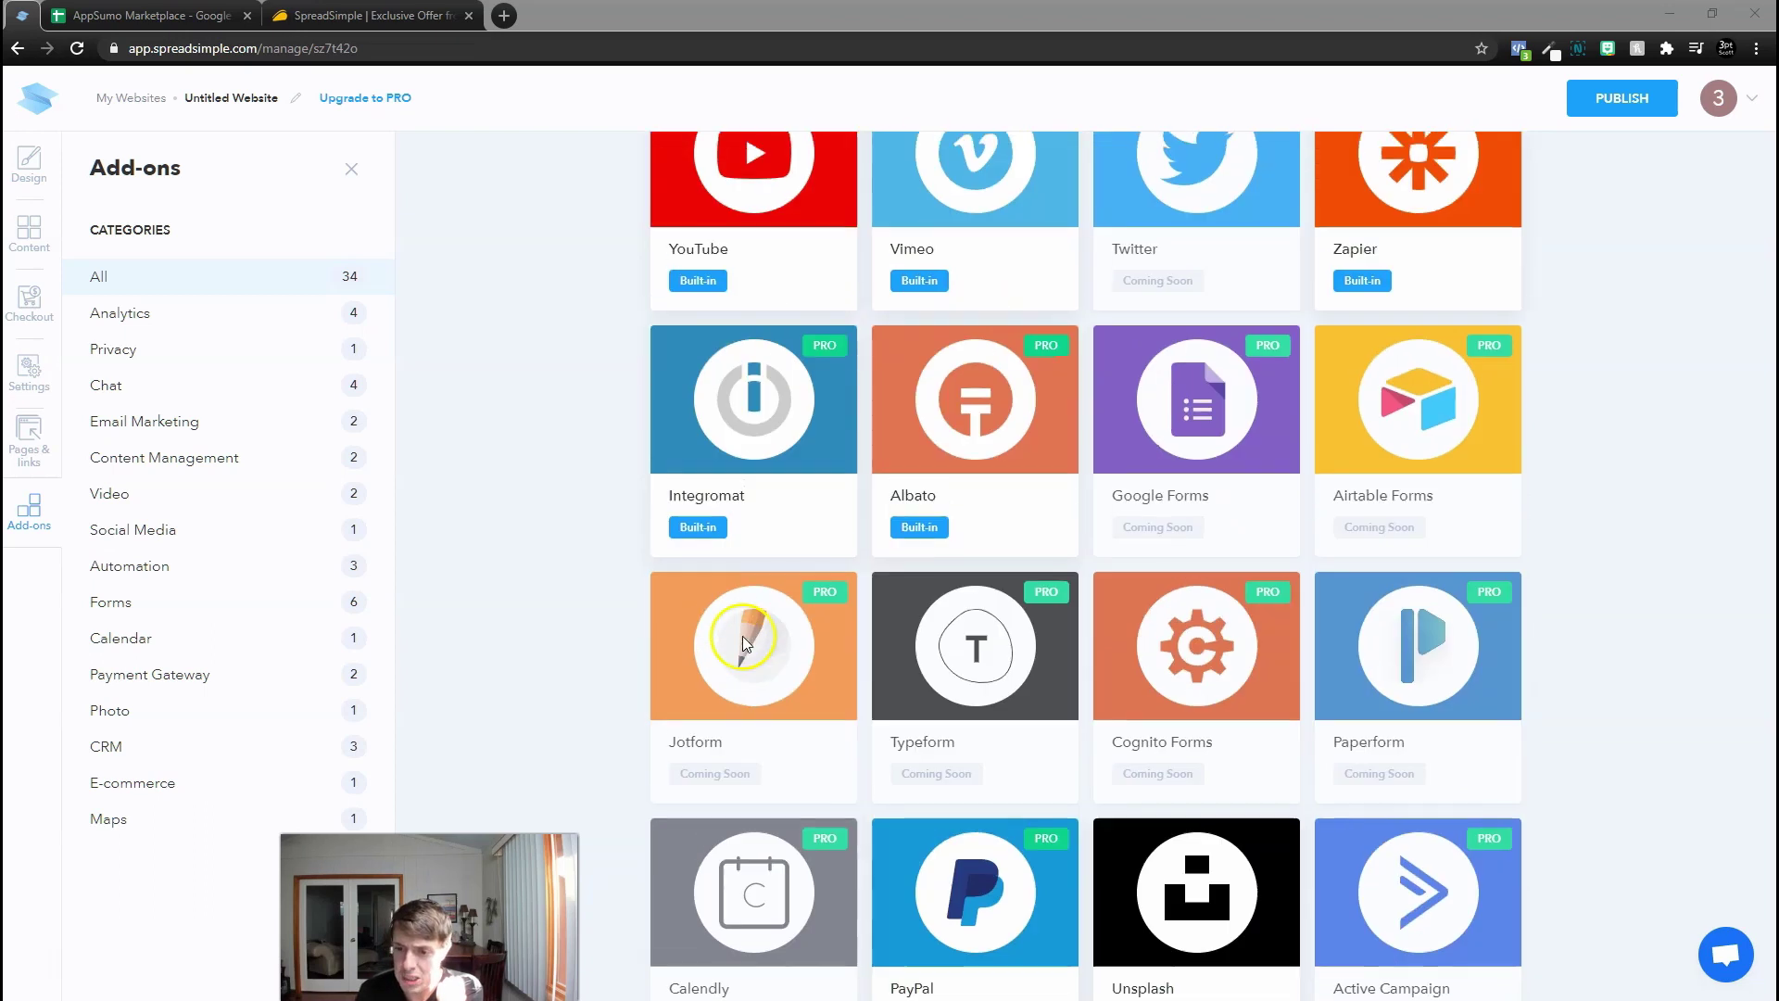
pyautogui.scroll(2, 1314, 471)
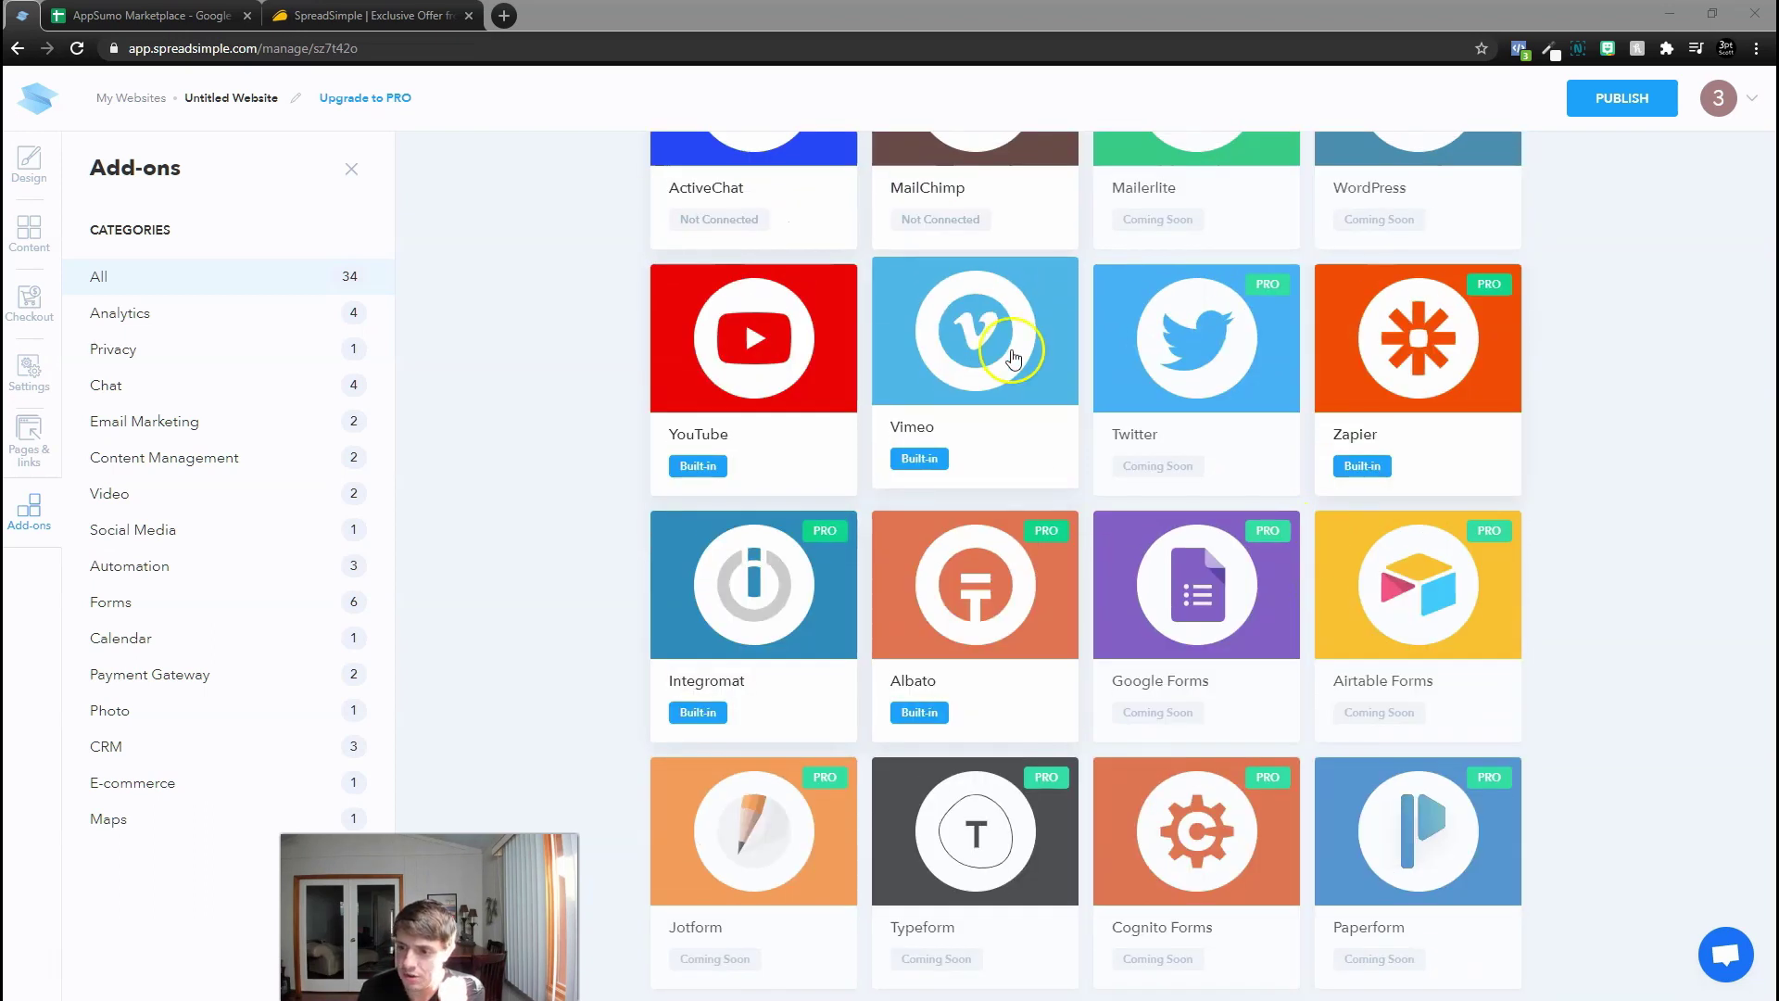
pyautogui.scroll(2, 1112, 404)
pyautogui.scroll(3, 1102, 391)
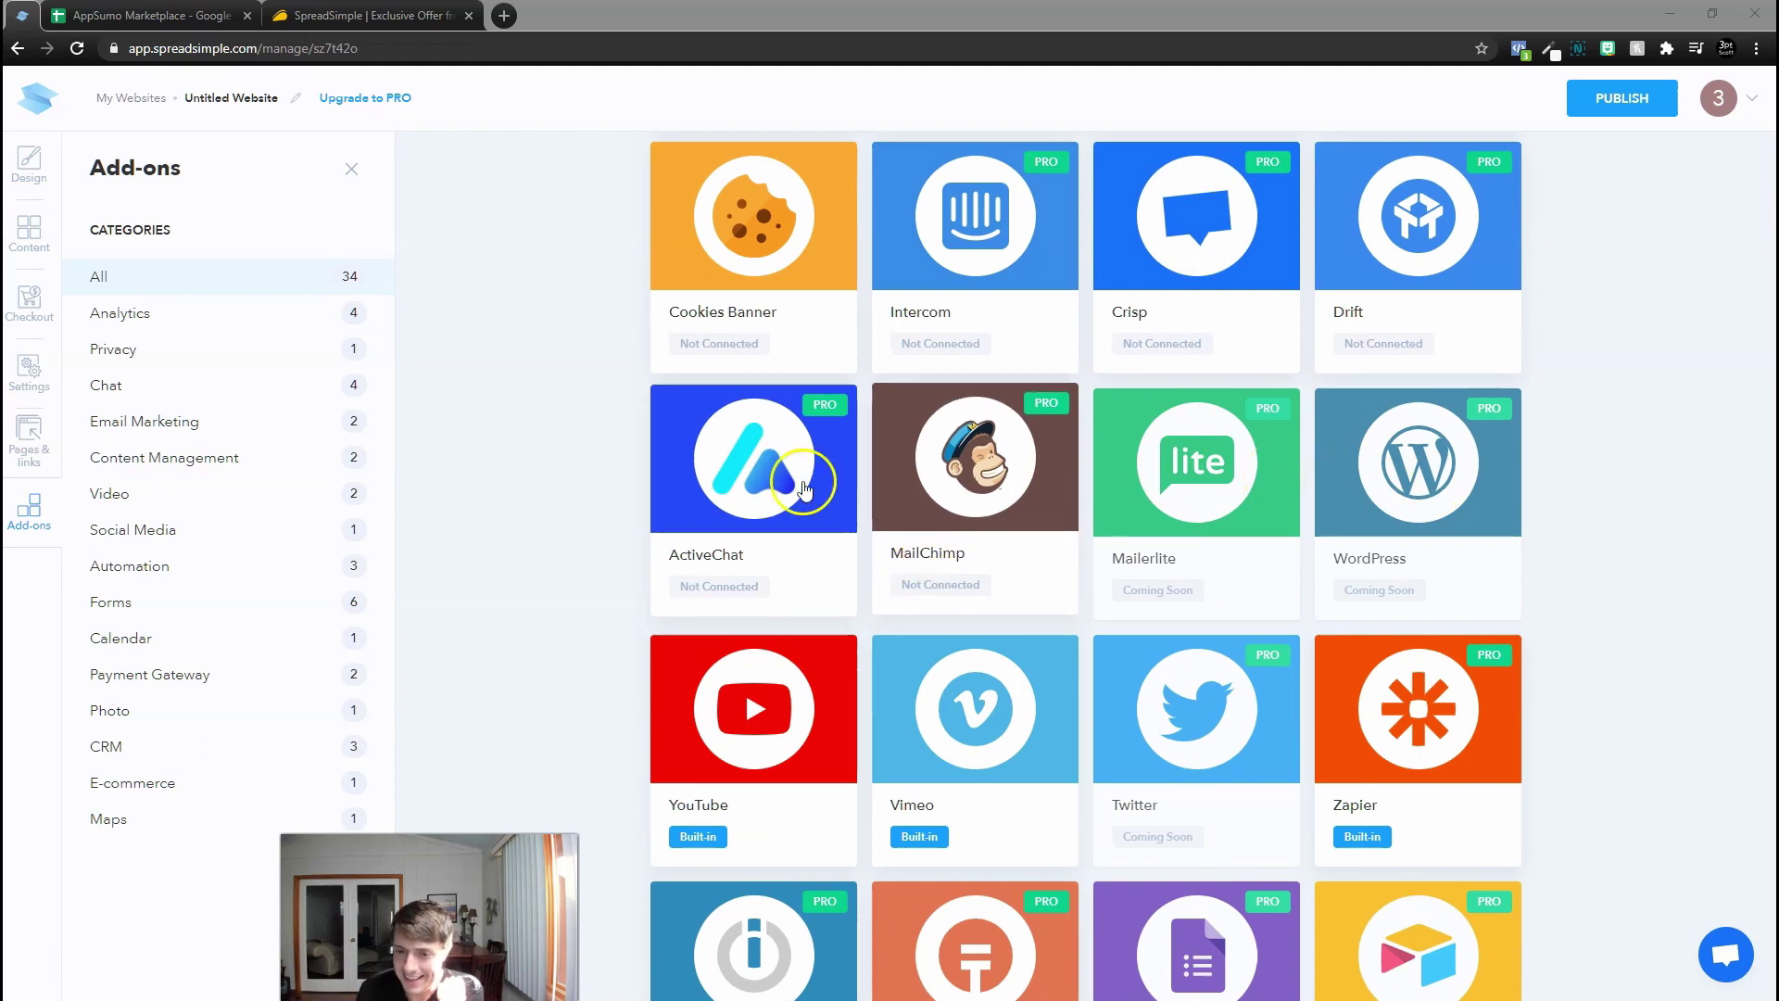
pyautogui.scroll(2, 759, 523)
pyautogui.scroll(2, 834, 488)
pyautogui.scroll(-10, 973, 458)
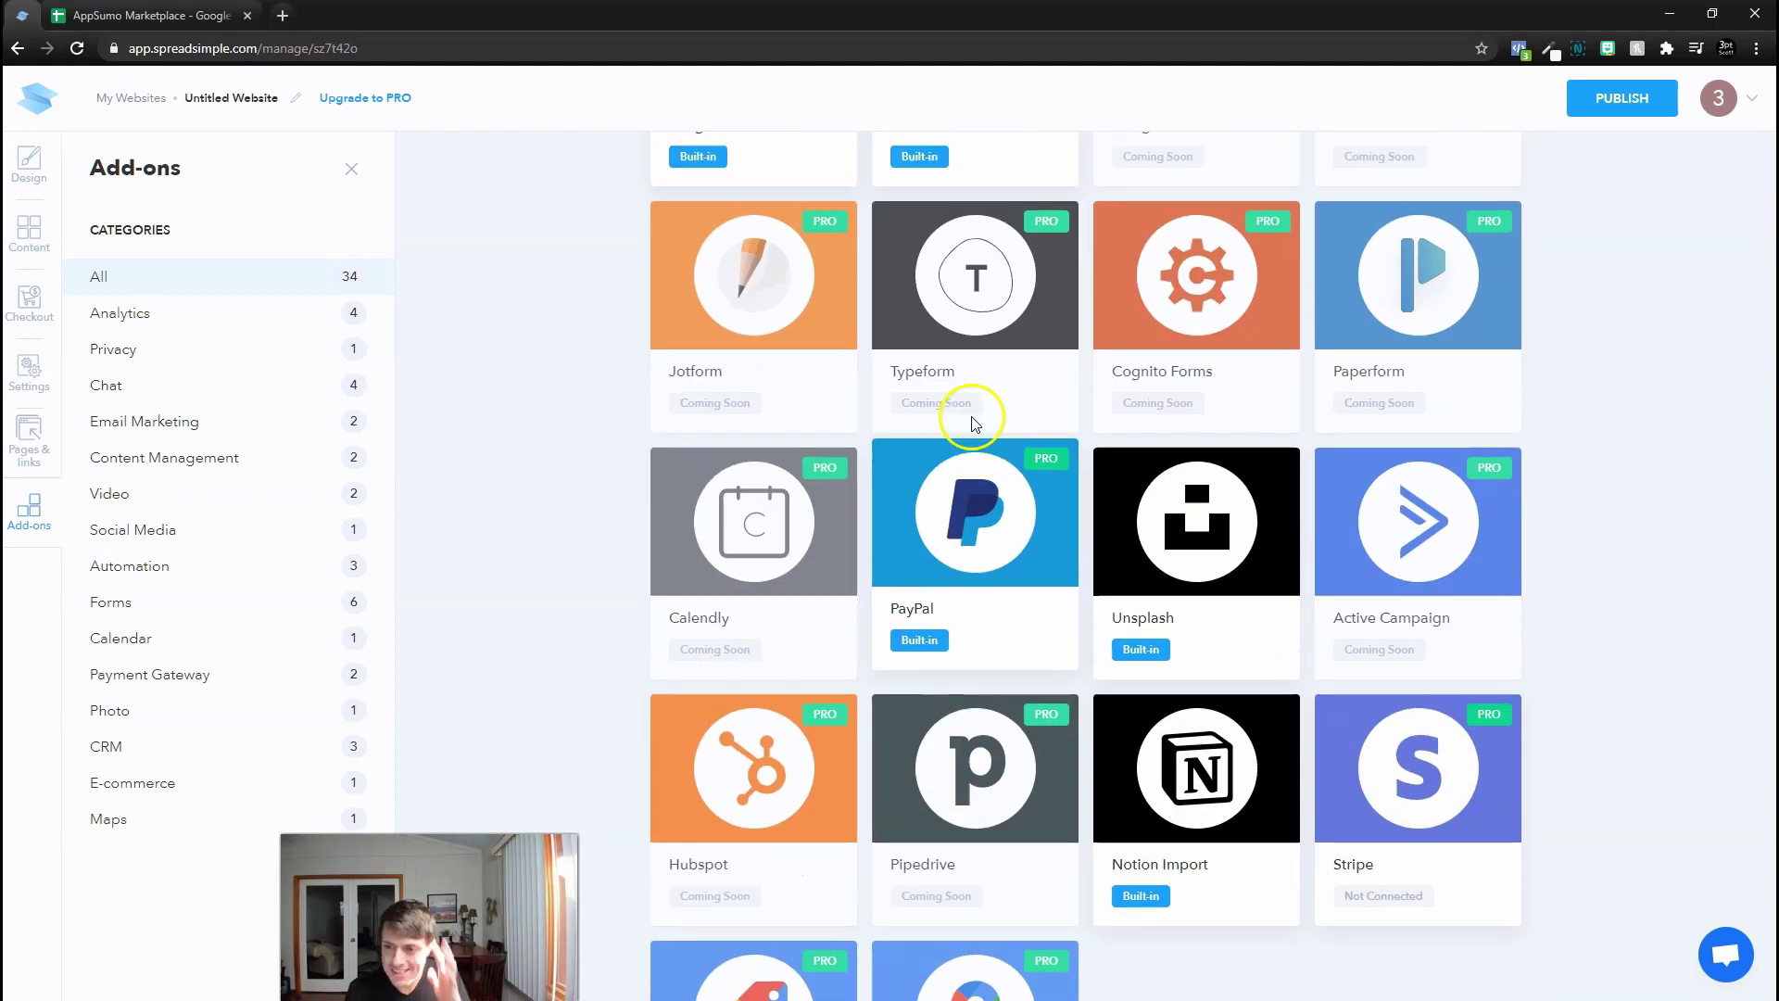
pyautogui.scroll(-3, 1073, 454)
pyautogui.scroll(3, 1079, 437)
pyautogui.scroll(2, 1079, 437)
pyautogui.scroll(2, 1078, 437)
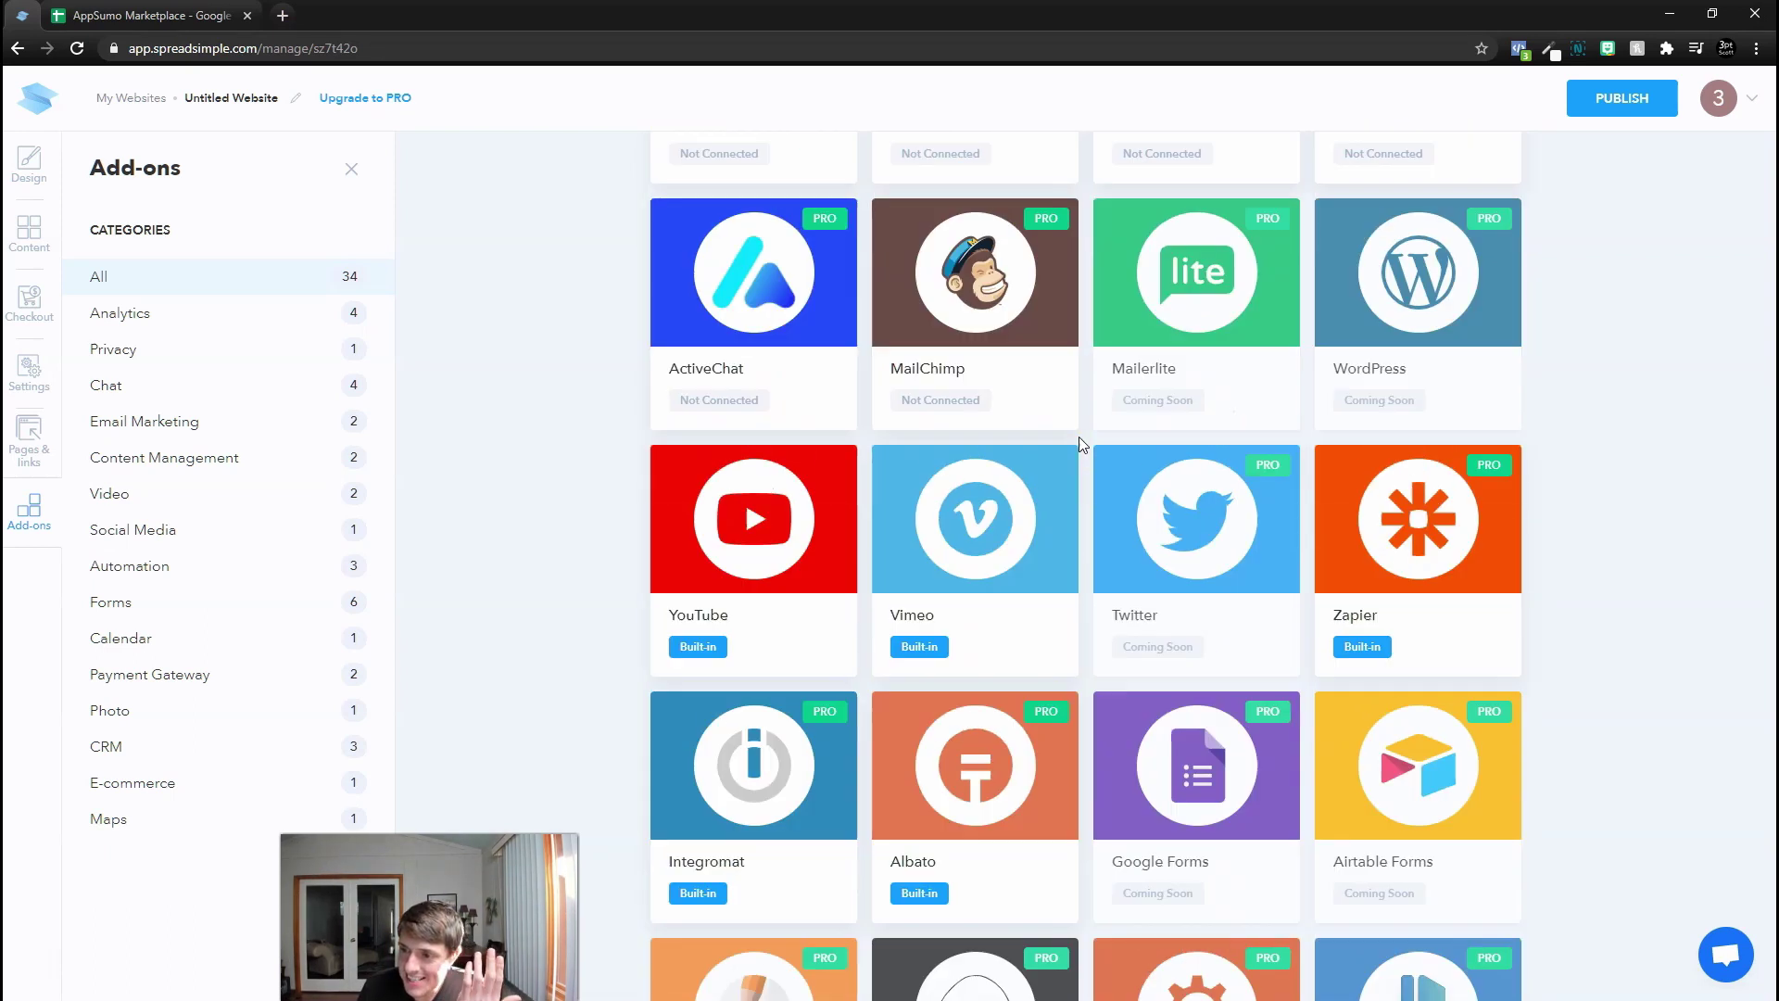
pyautogui.scroll(2, 1078, 438)
pyautogui.scroll(1, 1079, 436)
pyautogui.scroll(-3, 1078, 436)
pyautogui.scroll(-6, 1078, 436)
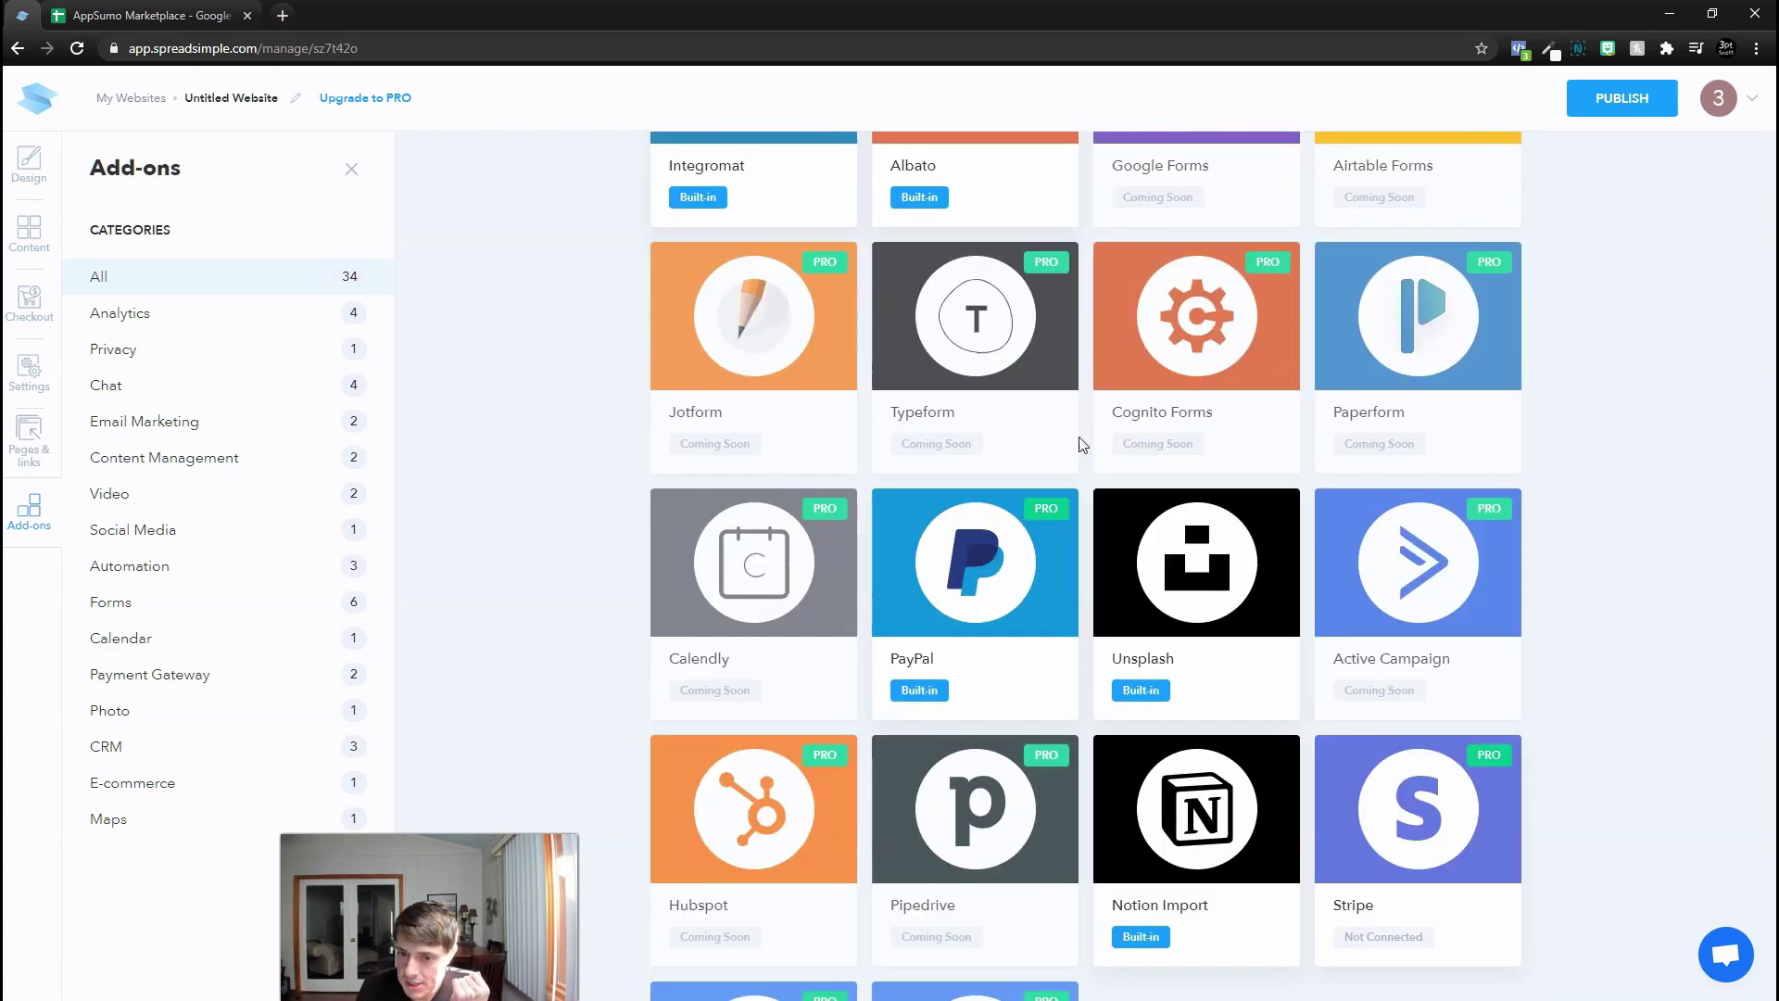
pyautogui.scroll(-2, 1001, 444)
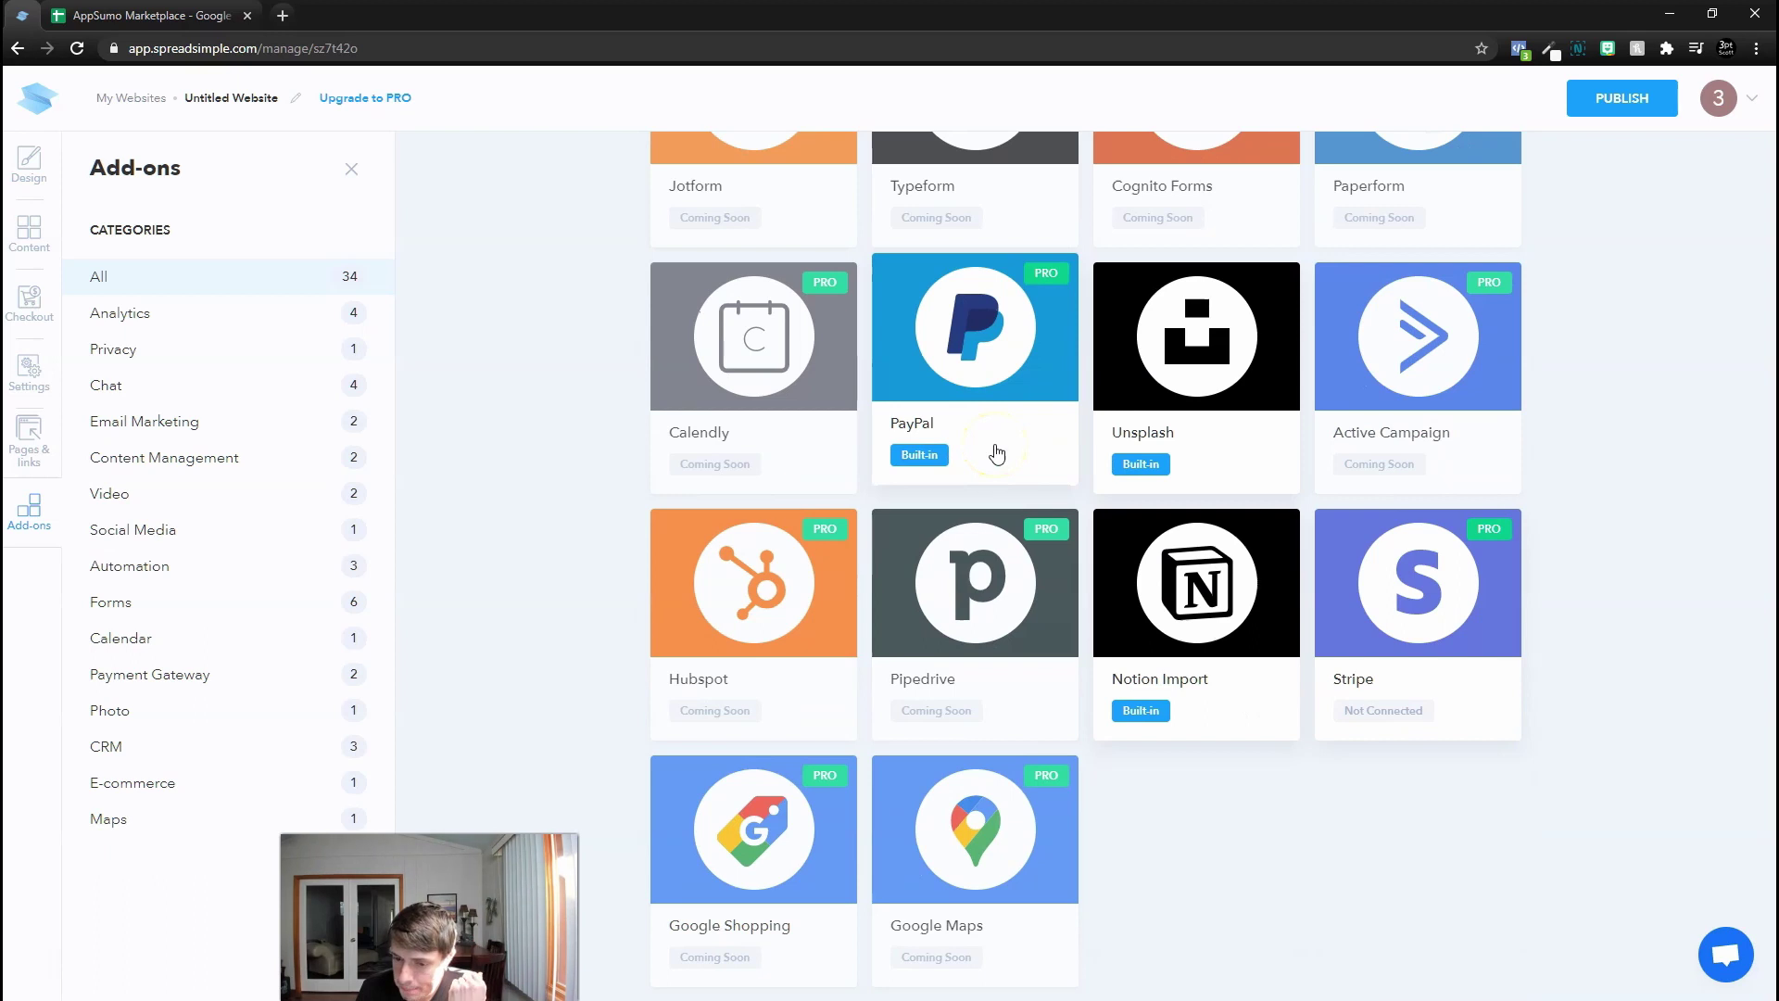
pyautogui.scroll(2, 996, 452)
pyautogui.scroll(4, 997, 444)
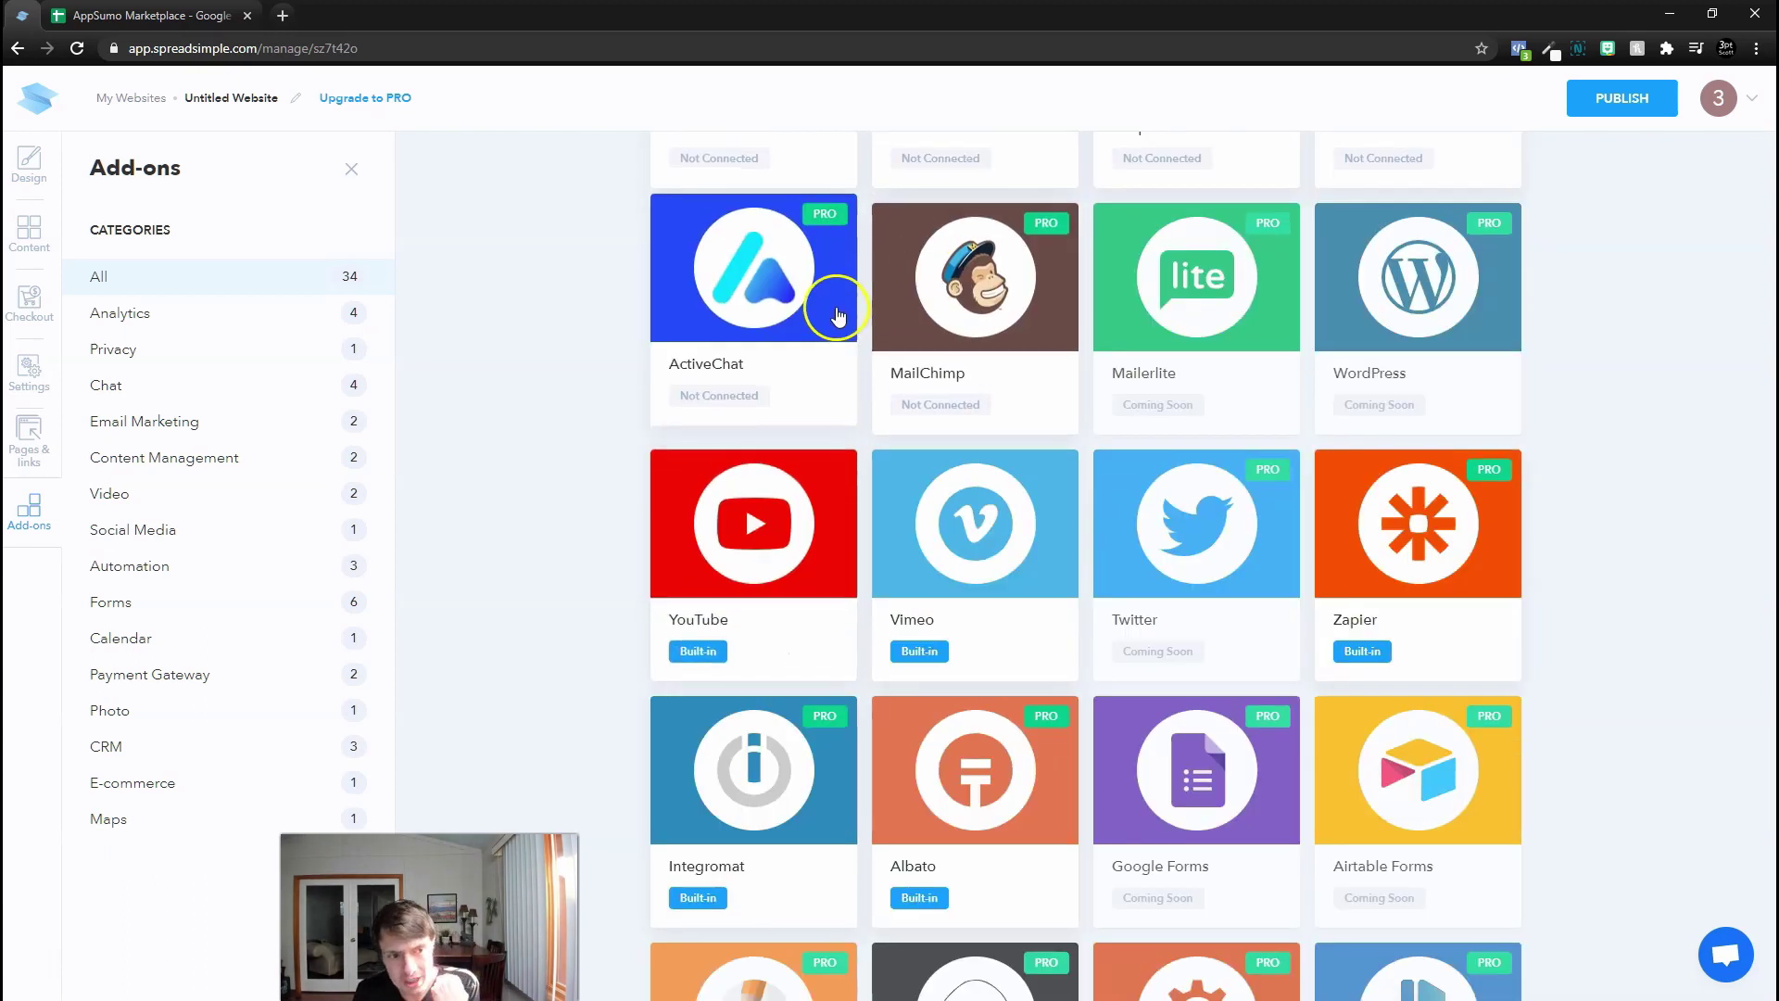
pyautogui.scroll(3, 841, 480)
pyautogui.scroll(2, 1071, 458)
pyautogui.scroll(3, 1070, 459)
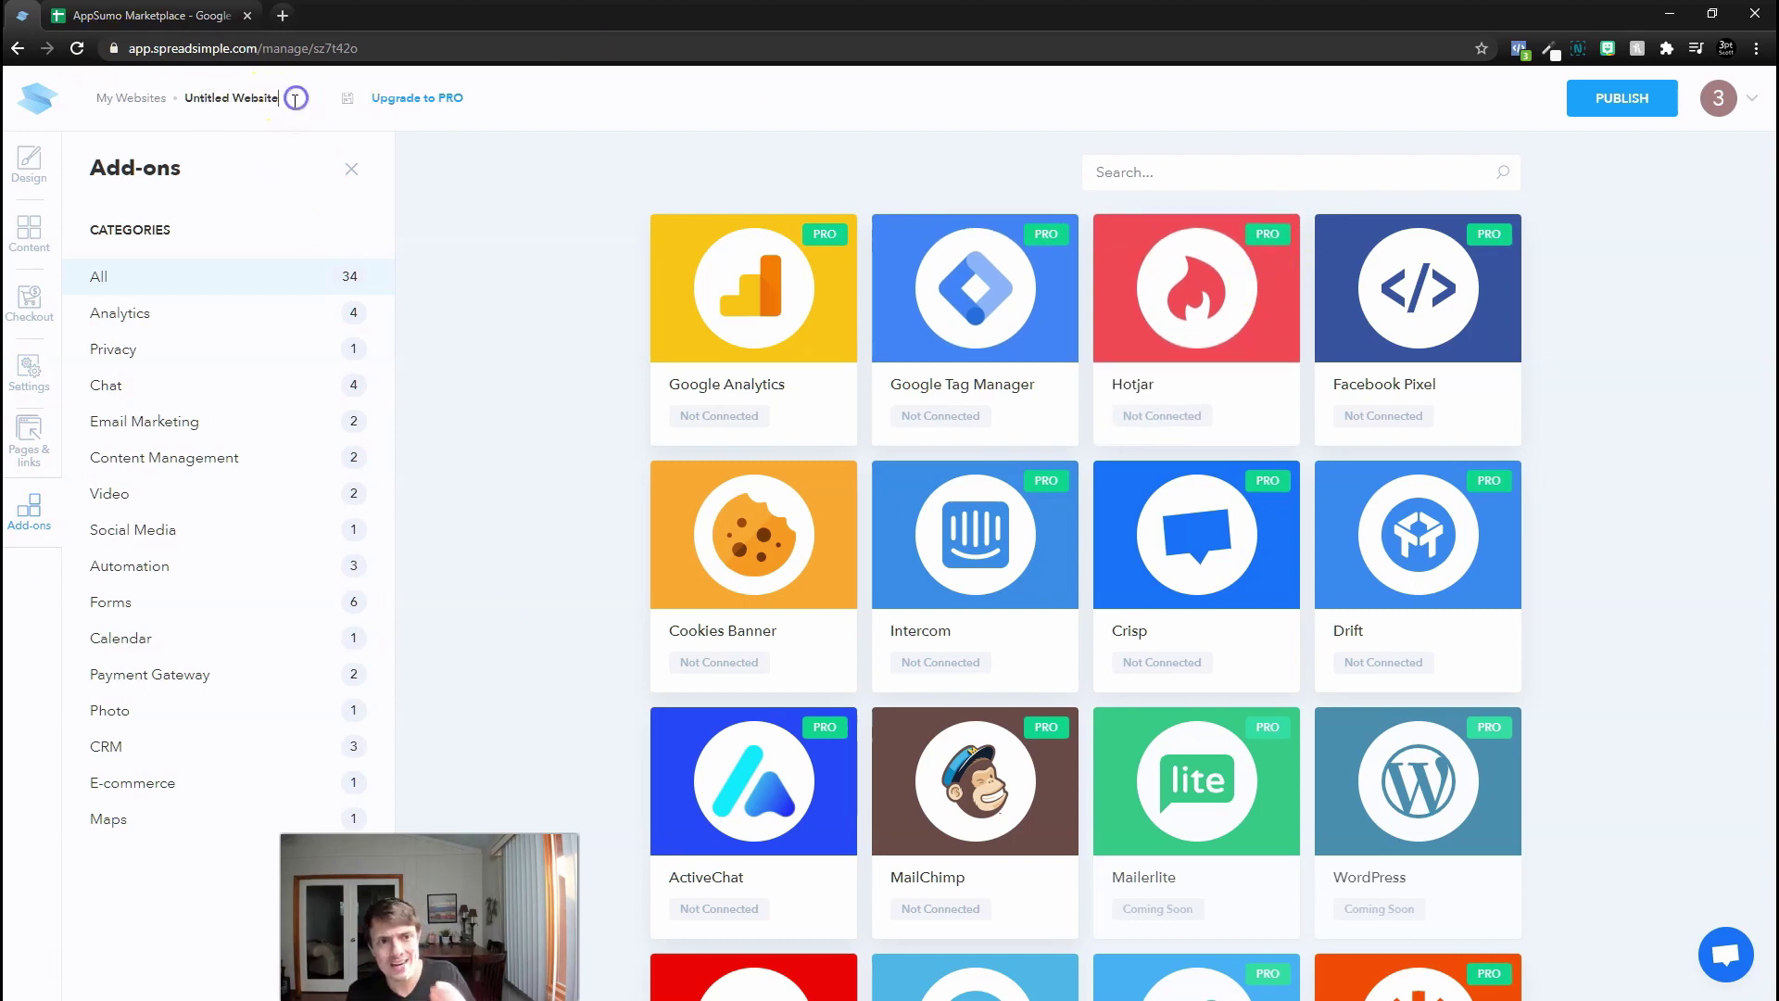
# Publish the website under the 'appsumo' subdomain at appsumo.spread.name
pyautogui.click(1620, 98)
pyautogui.write('appsumo')
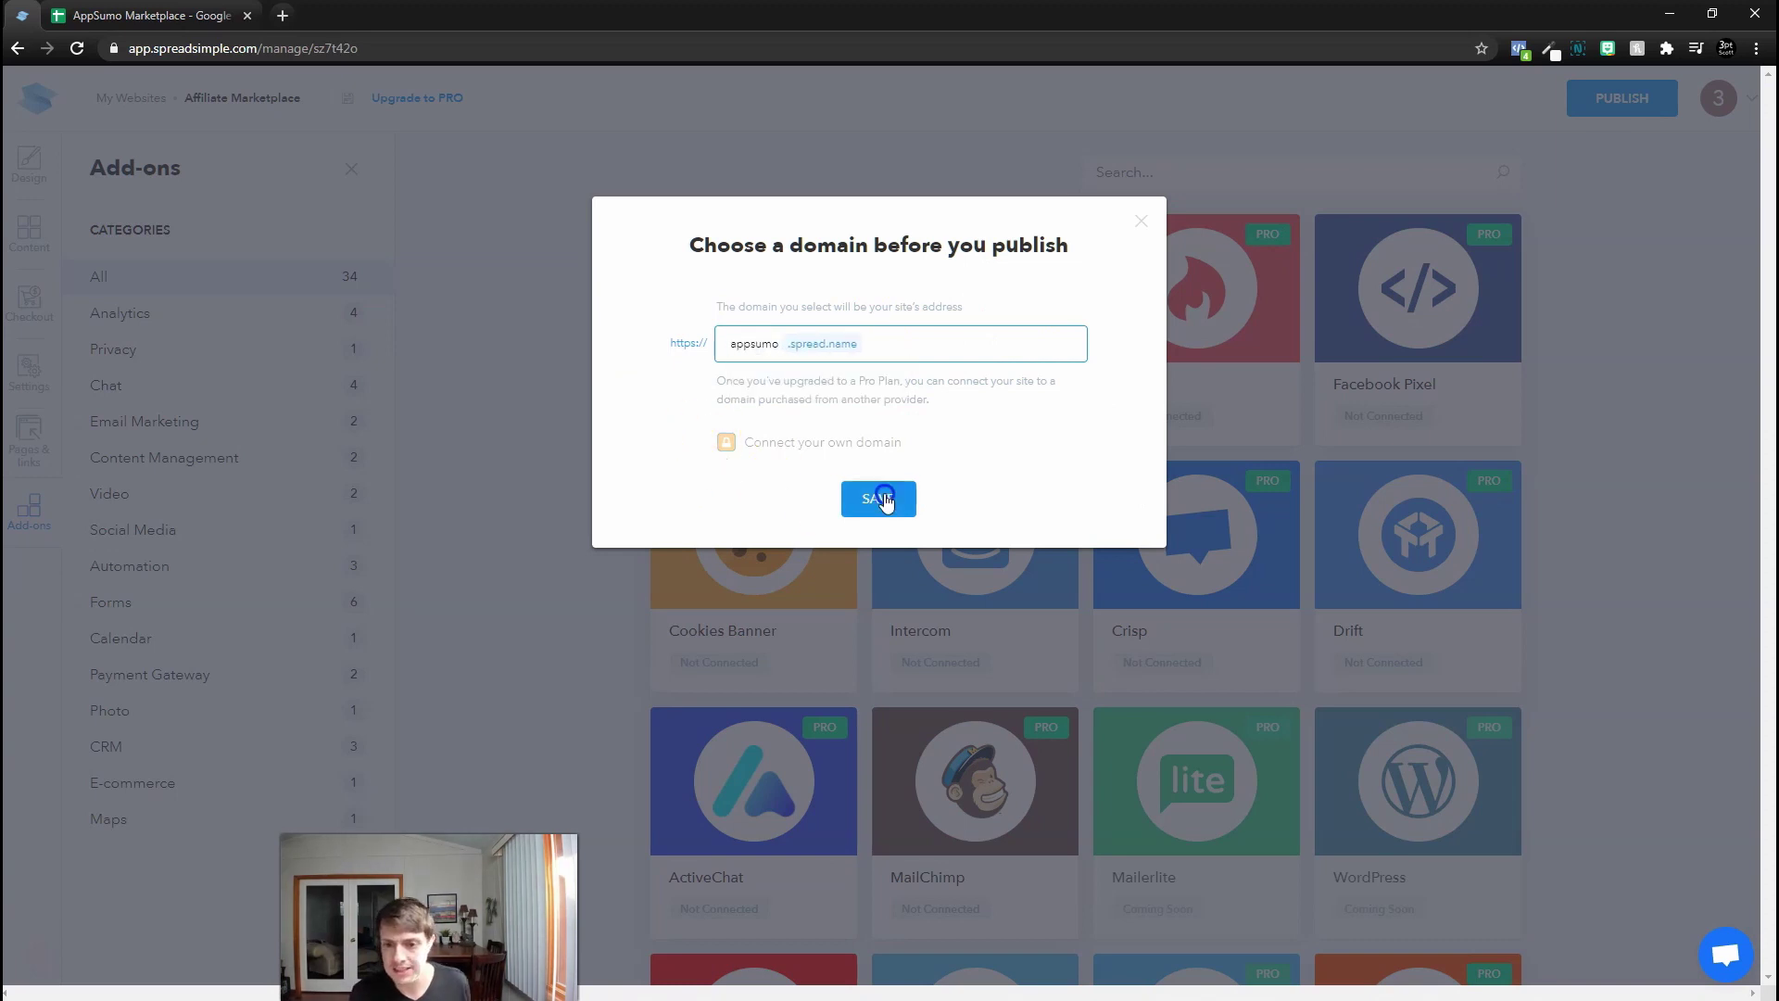
pyautogui.click(877, 499)
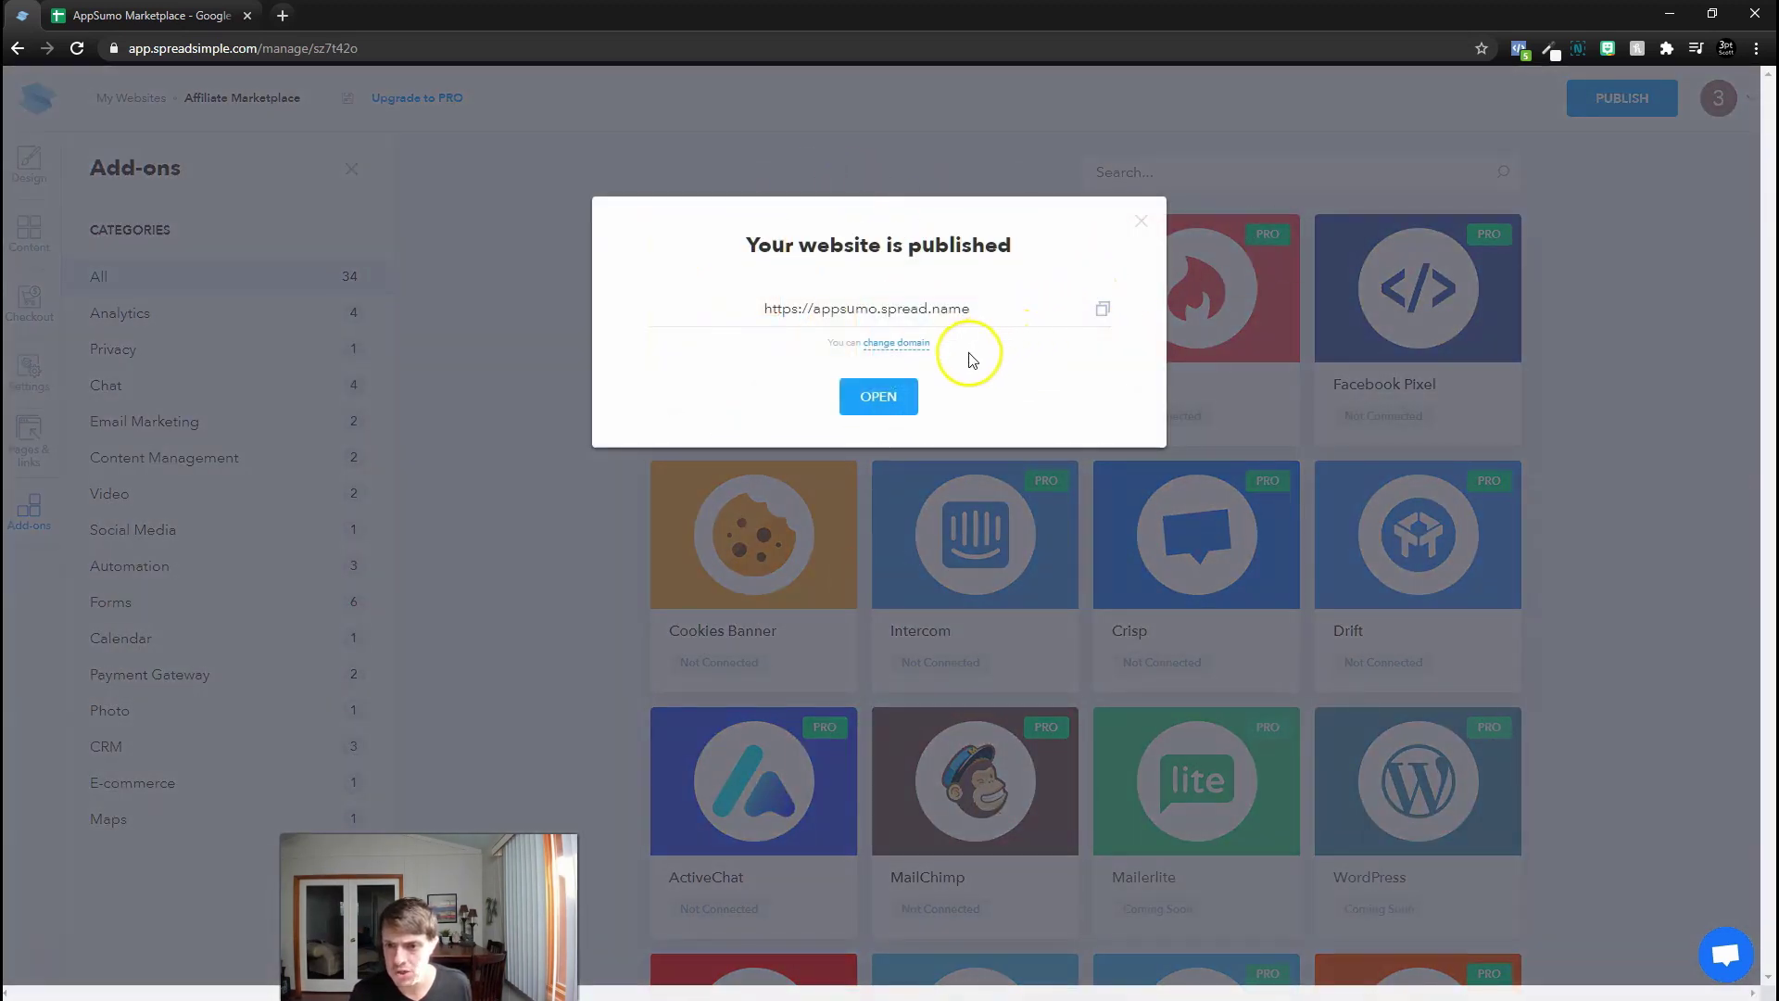
# Load the live Affiliate Marketplace site in a new browser tab via the pasted URL
pyautogui.click(373, 14)
pyautogui.click(503, 15)
pyautogui.write('https://appsumo.spread.name/')
pyautogui.press('Return')
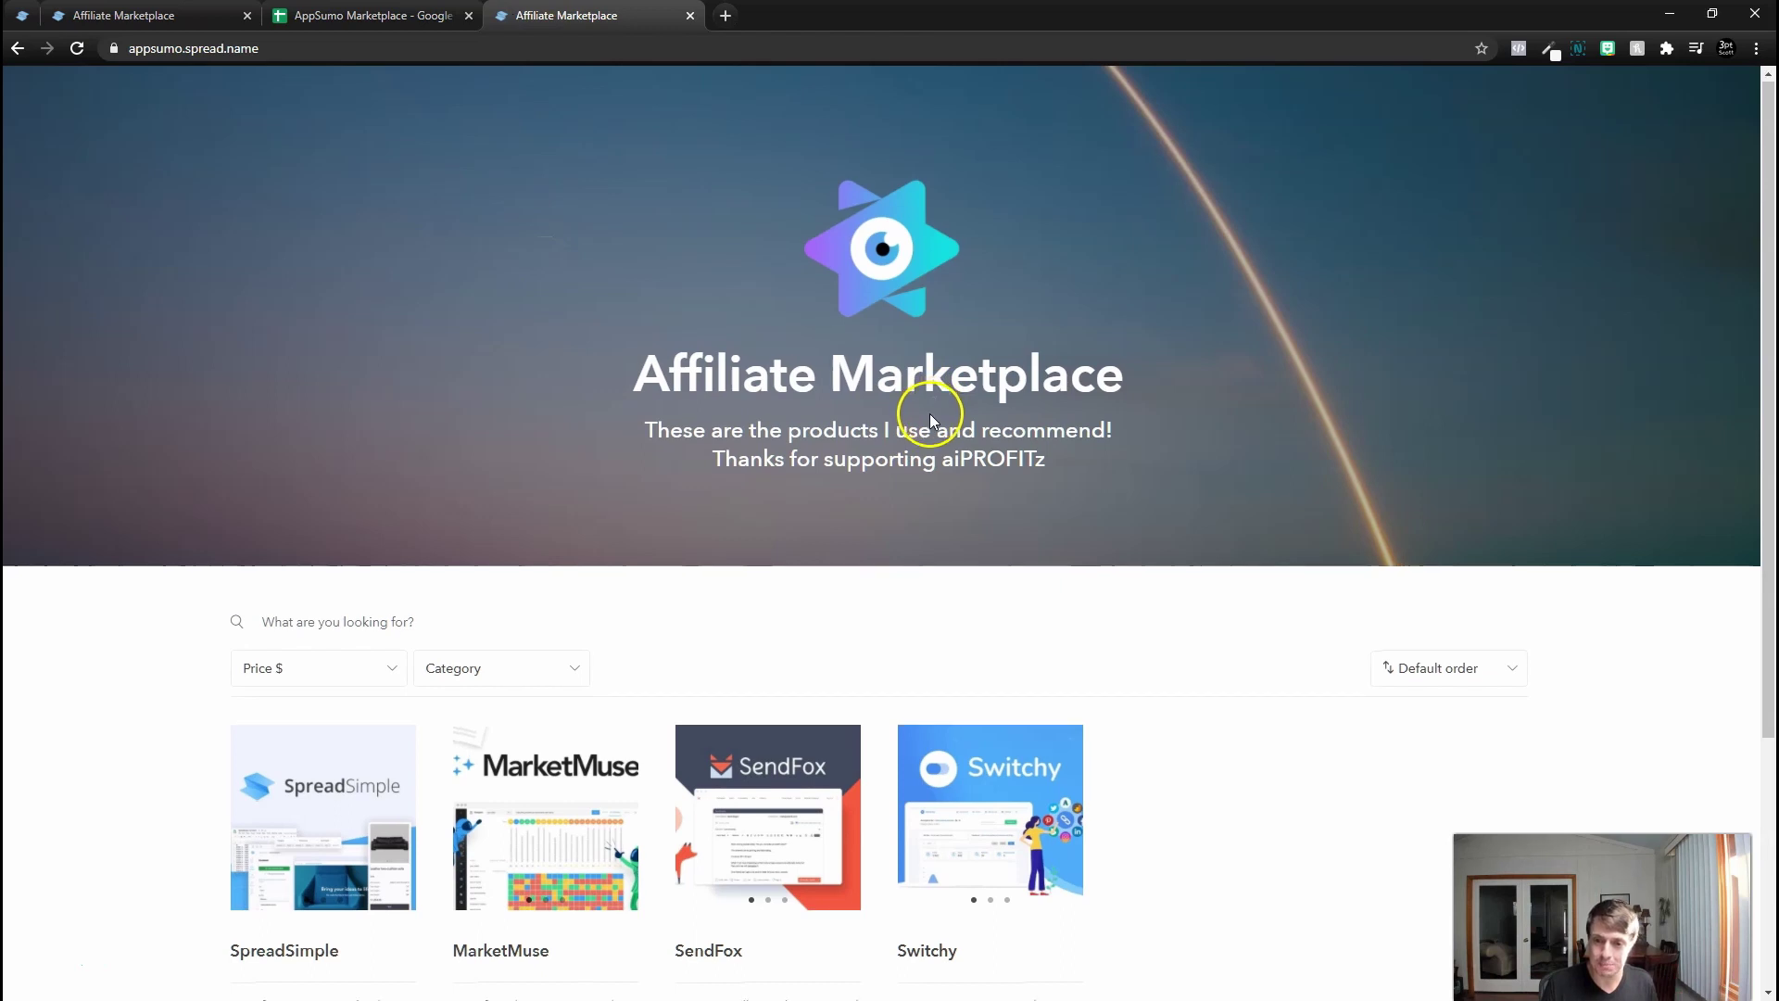
pyautogui.scroll(-3, 929, 413)
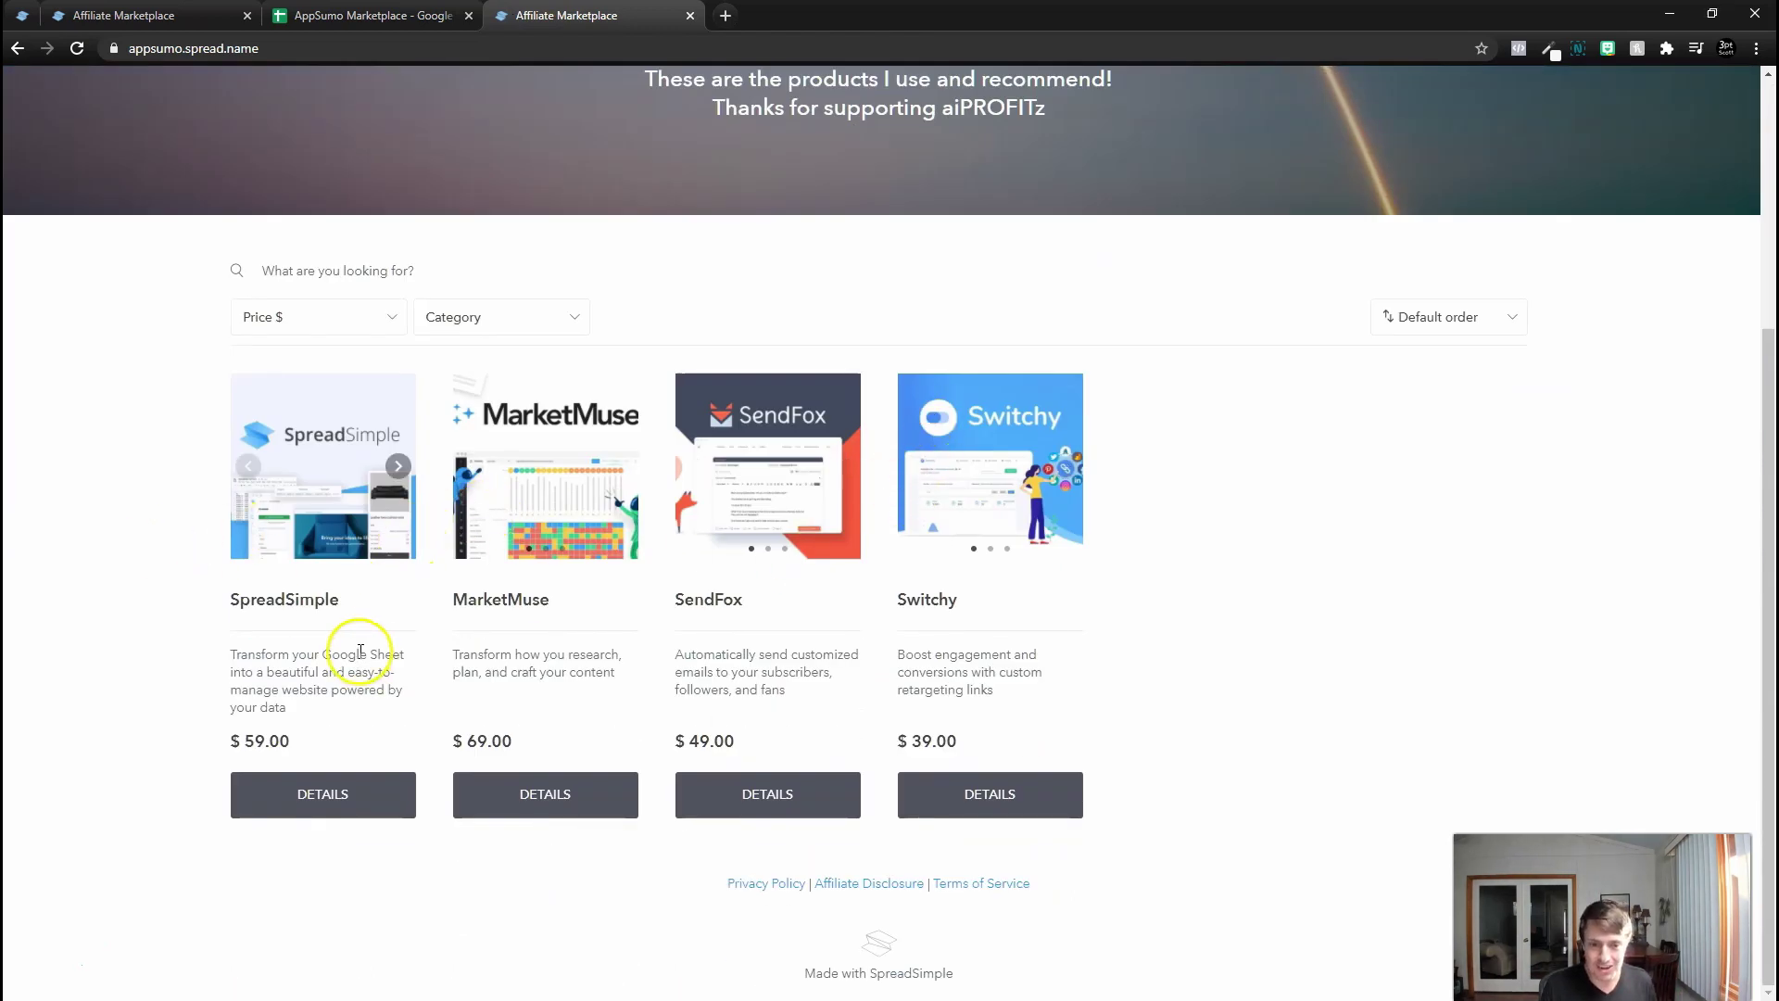
# Filter the live marketplace by the SEO category so only MarketMuse remains
pyautogui.click(398, 469)
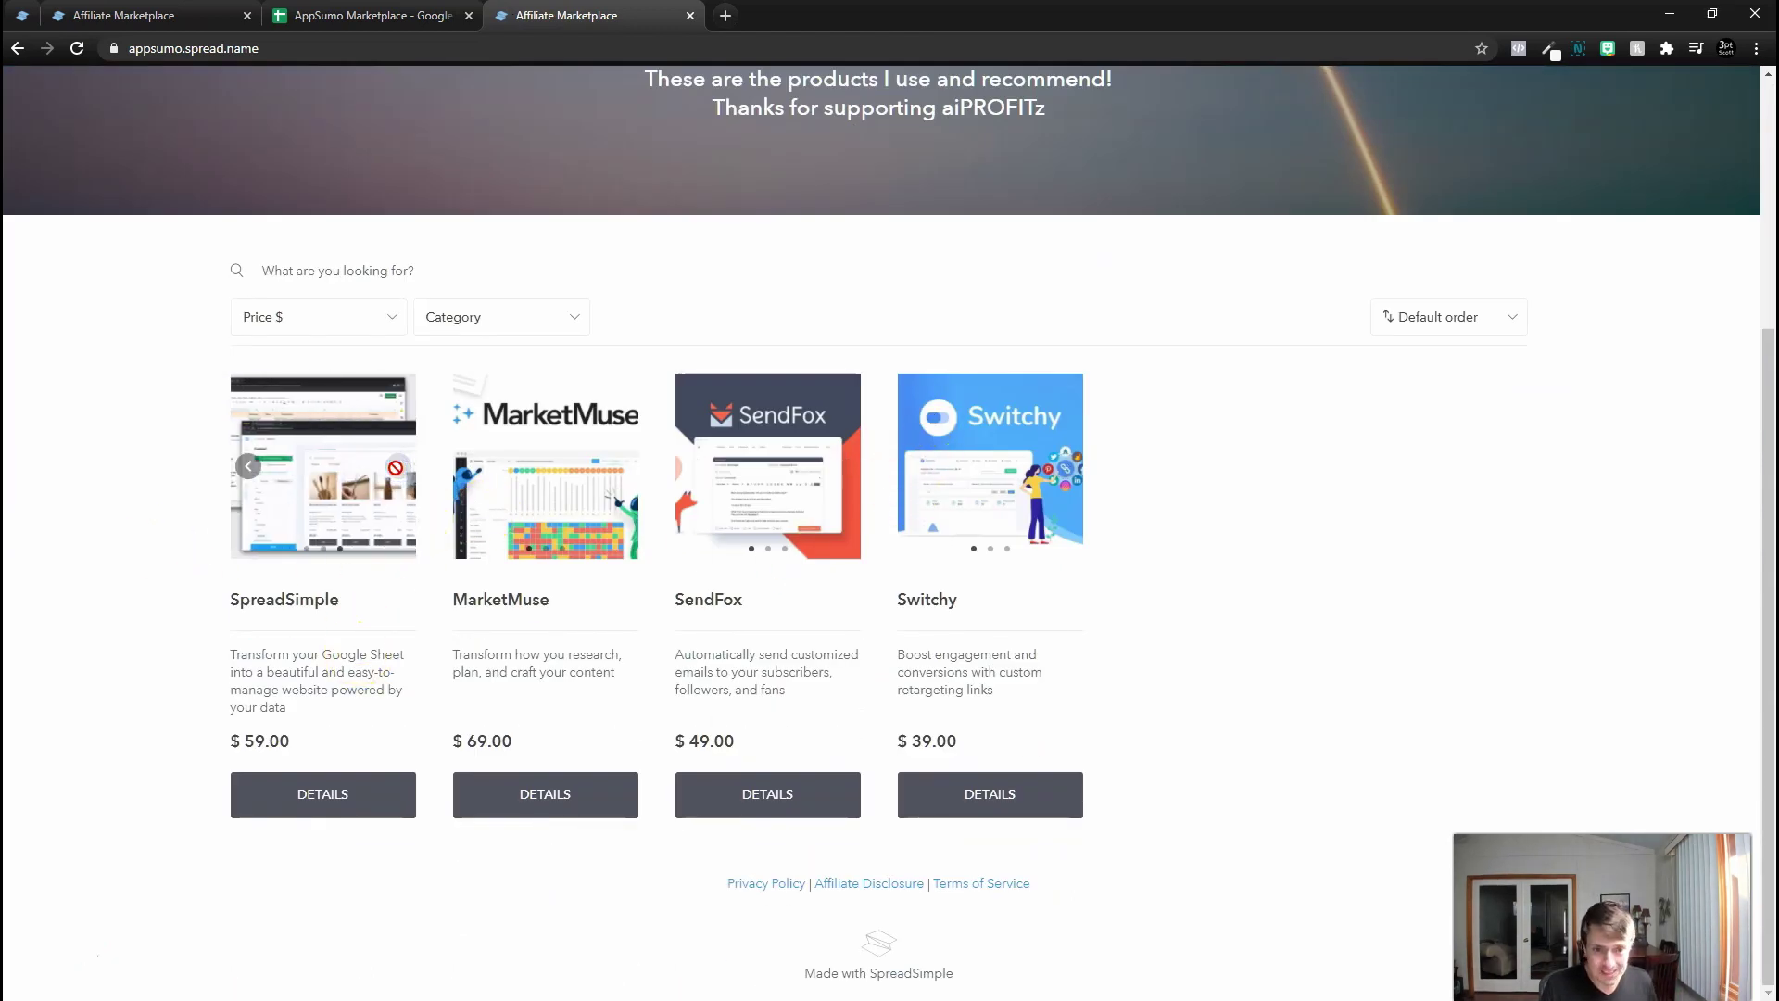
pyautogui.click(501, 316)
pyautogui.click(437, 517)
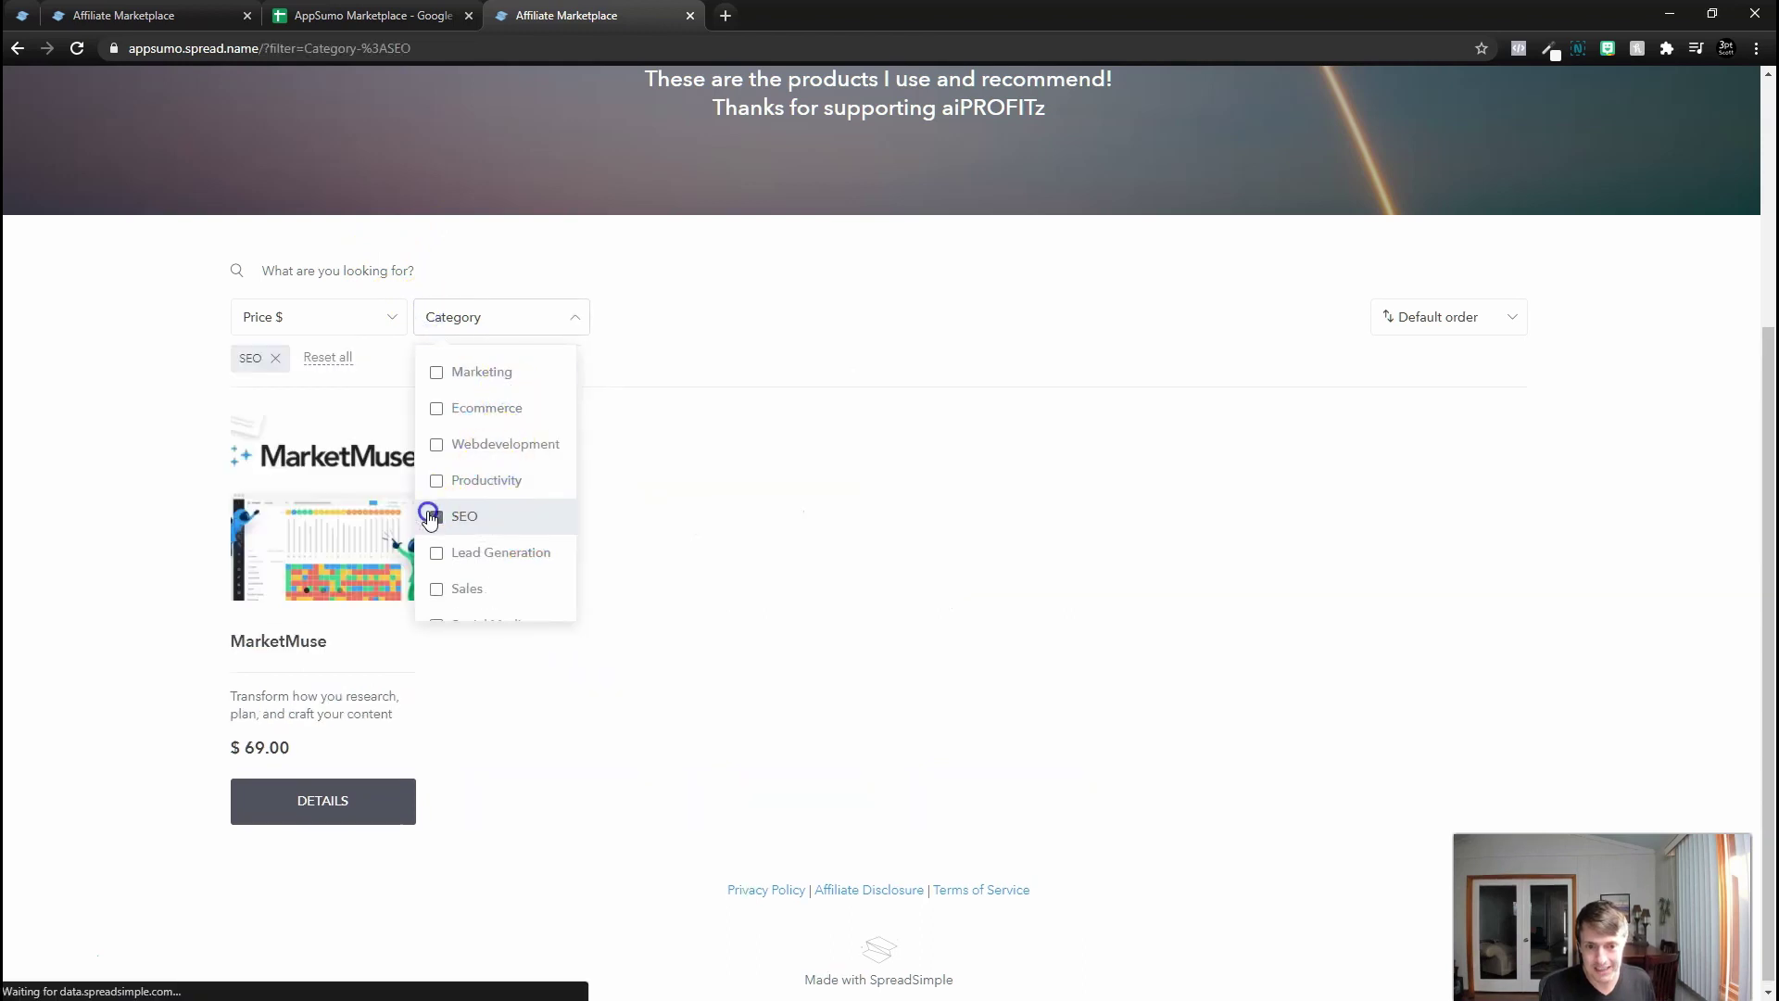
pyautogui.click(321, 571)
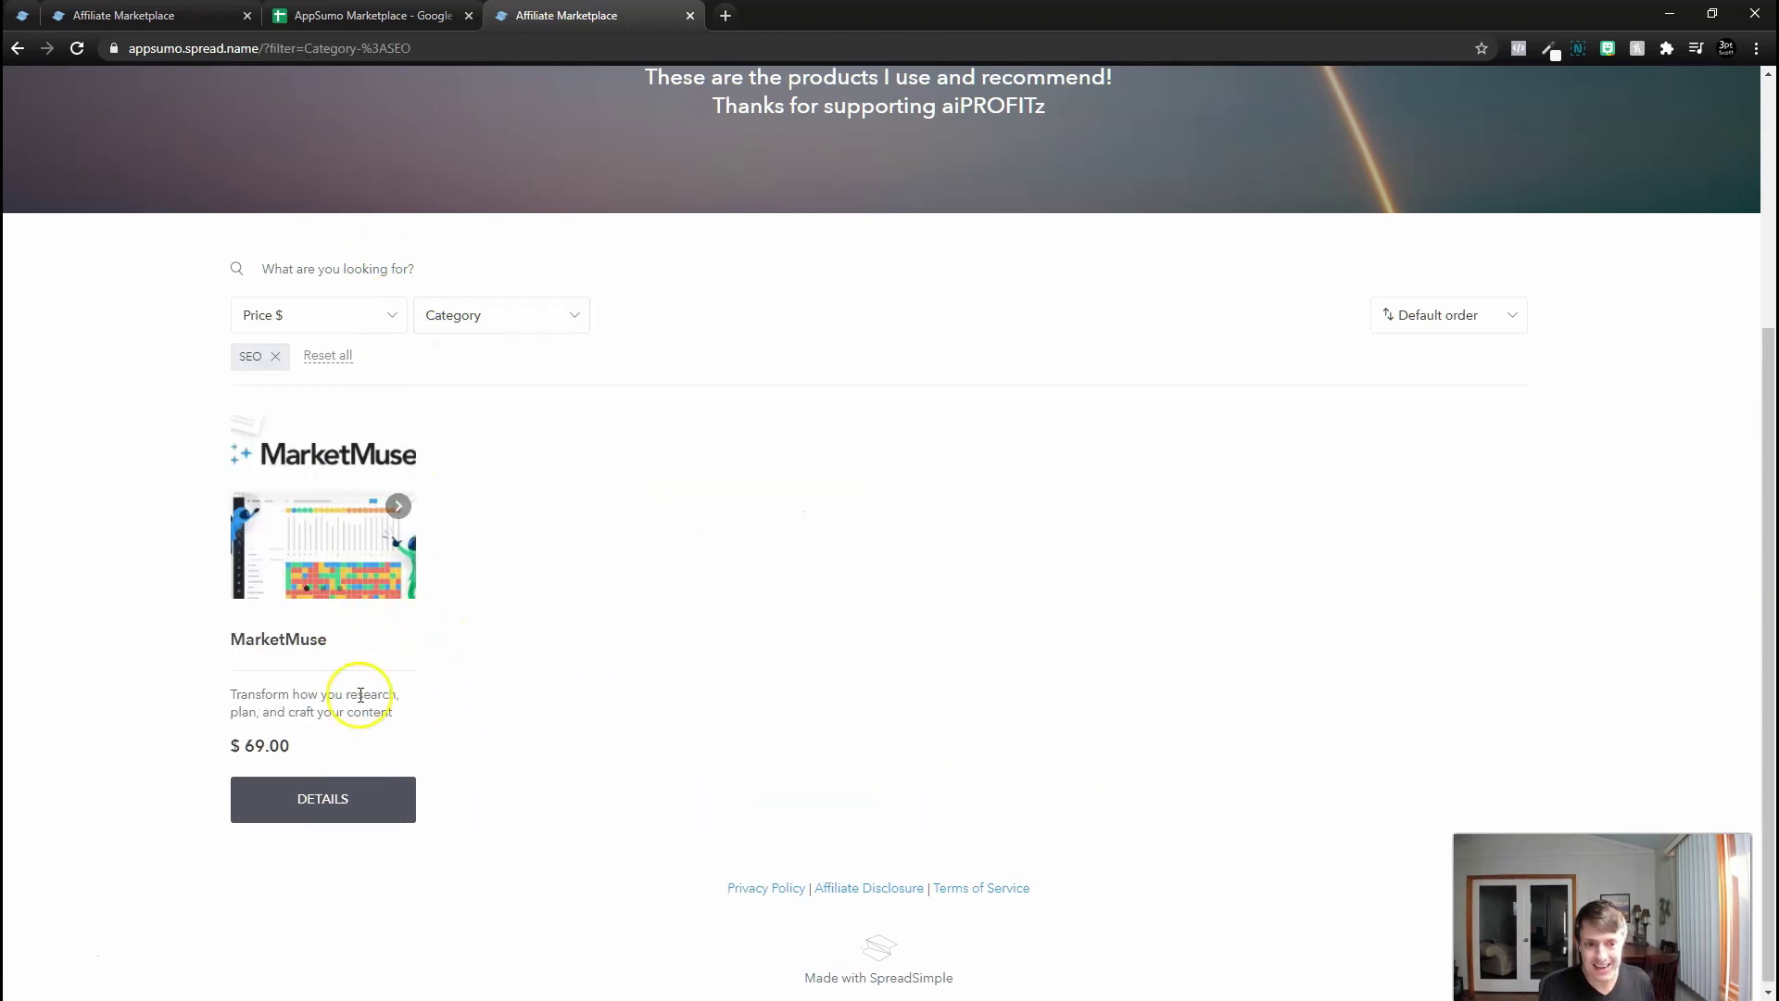
# Check MarketMuse's AppSumo deal page via DETAILS and return to the filtered site
pyautogui.click(323, 797)
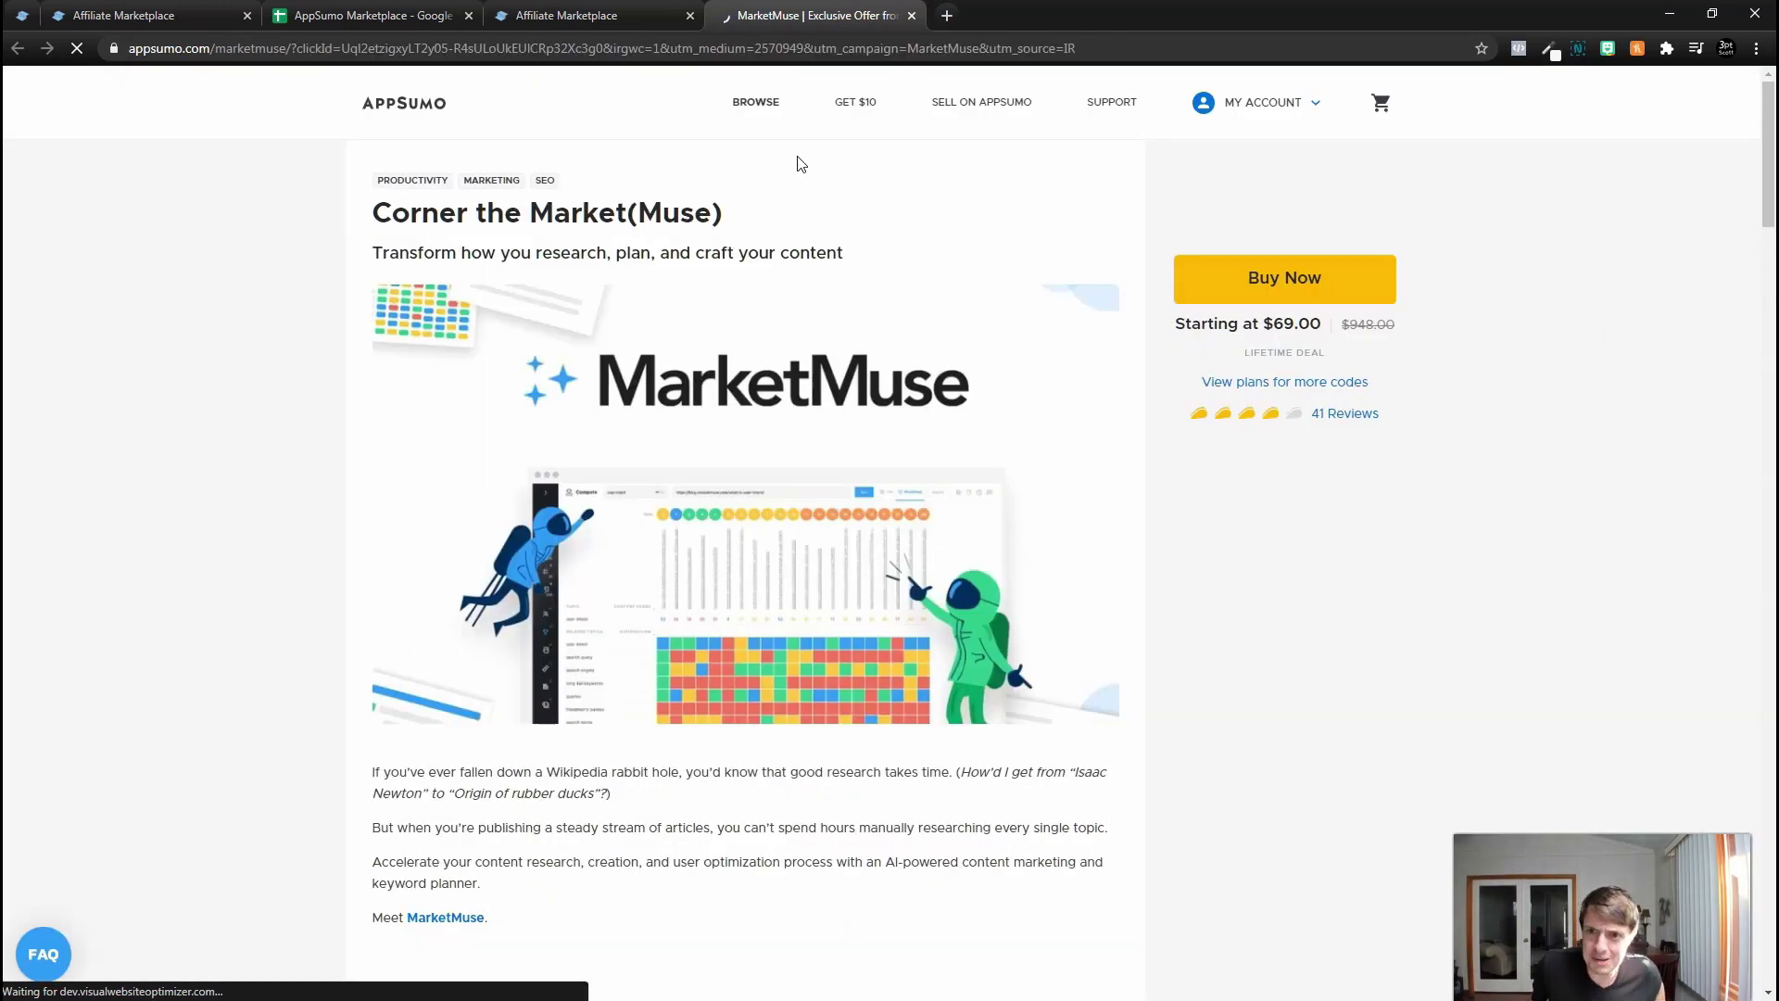
pyautogui.scroll(-5, 799, 163)
pyautogui.scroll(-5, 783, 297)
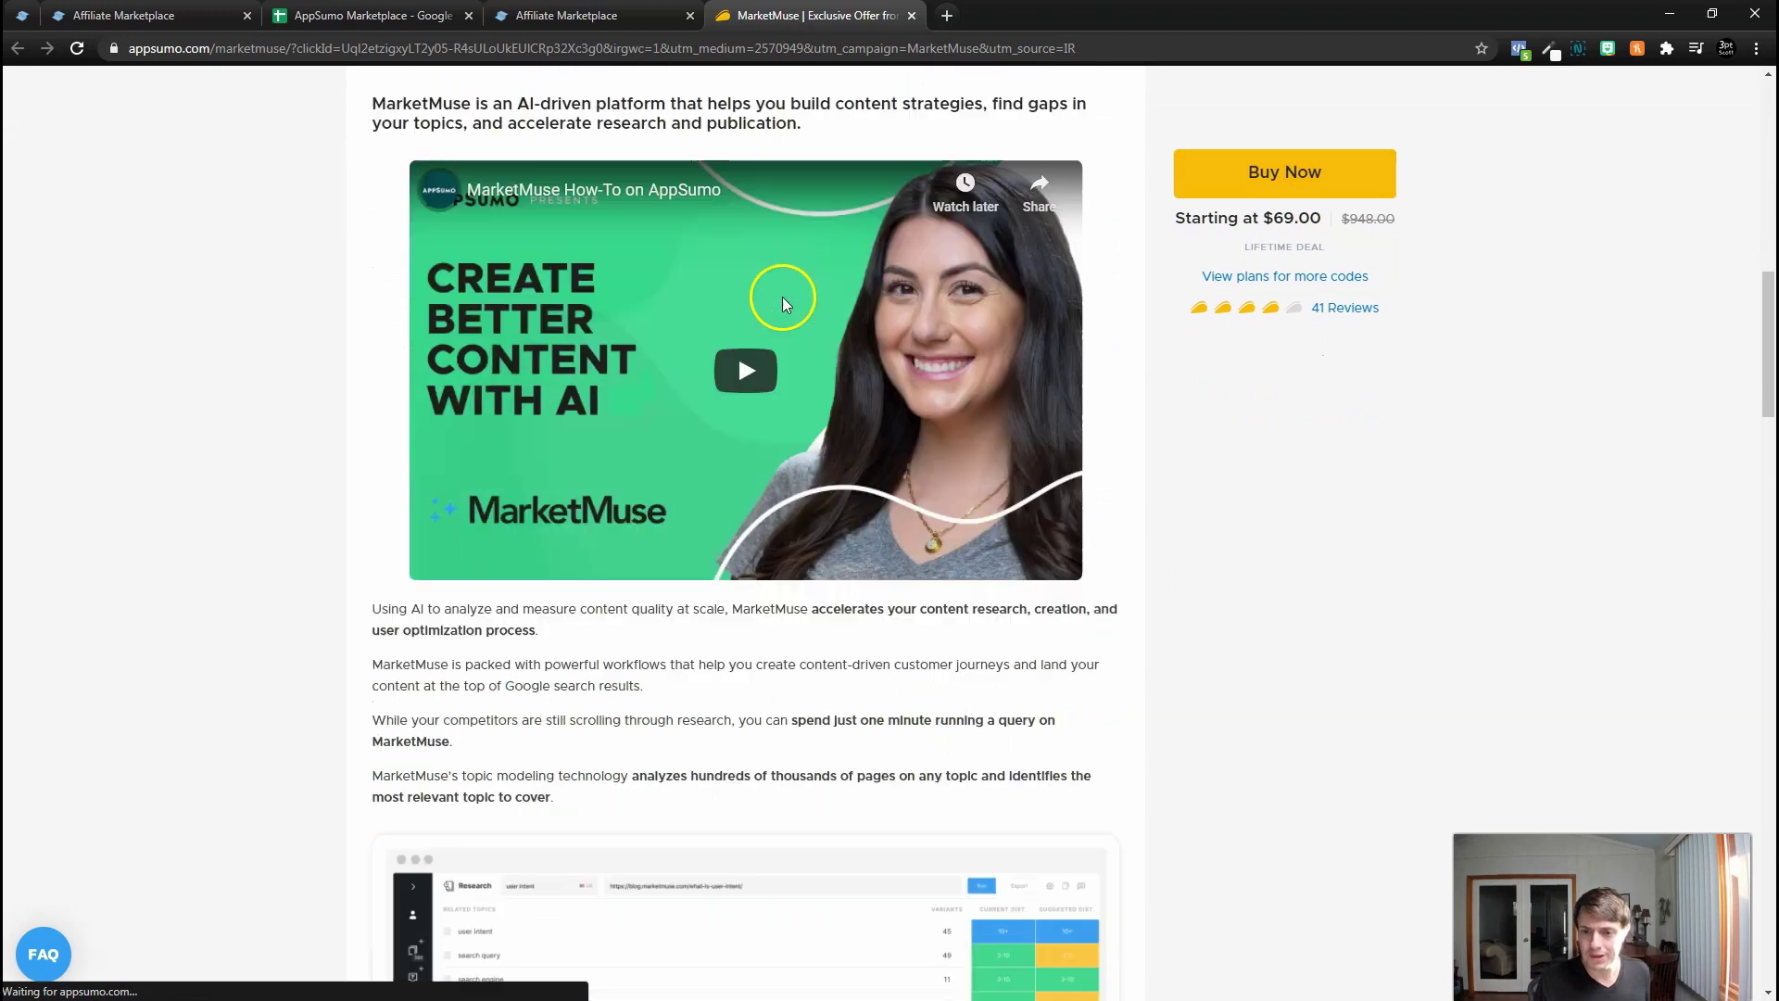
pyautogui.scroll(-4, 782, 296)
pyautogui.click(584, 16)
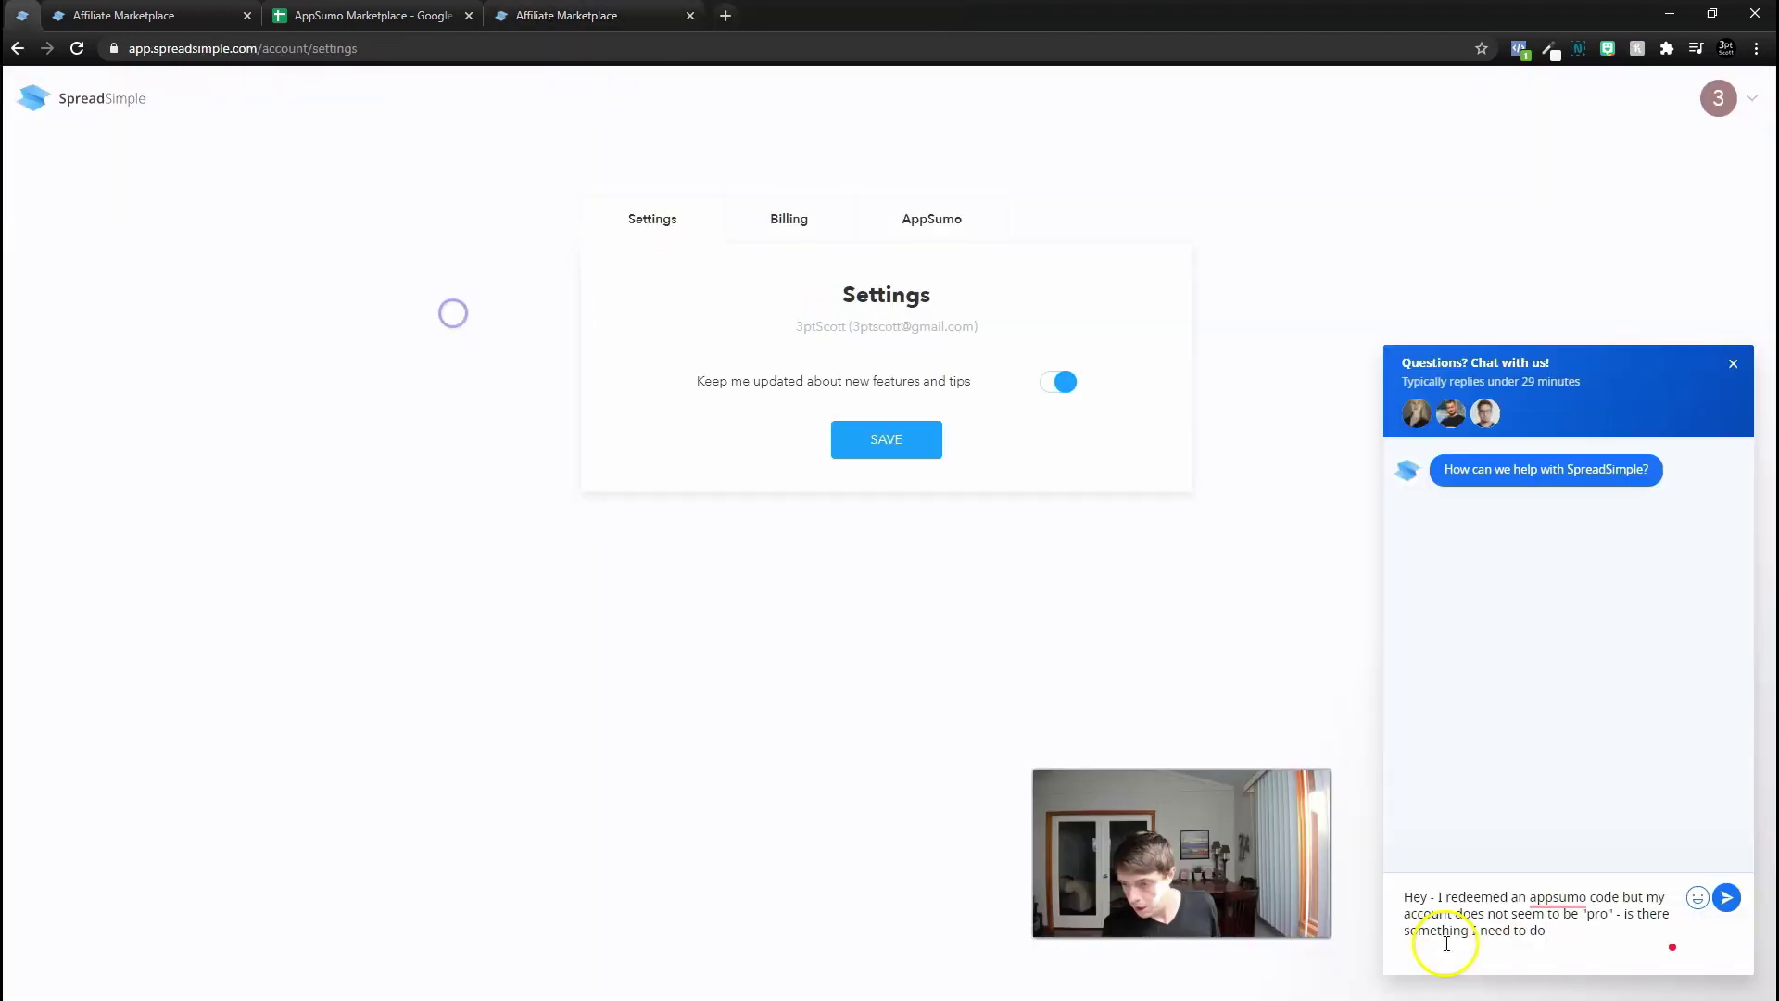
# Send the question about PRO not being active to SpreadSimple support
pyautogui.press('Return')
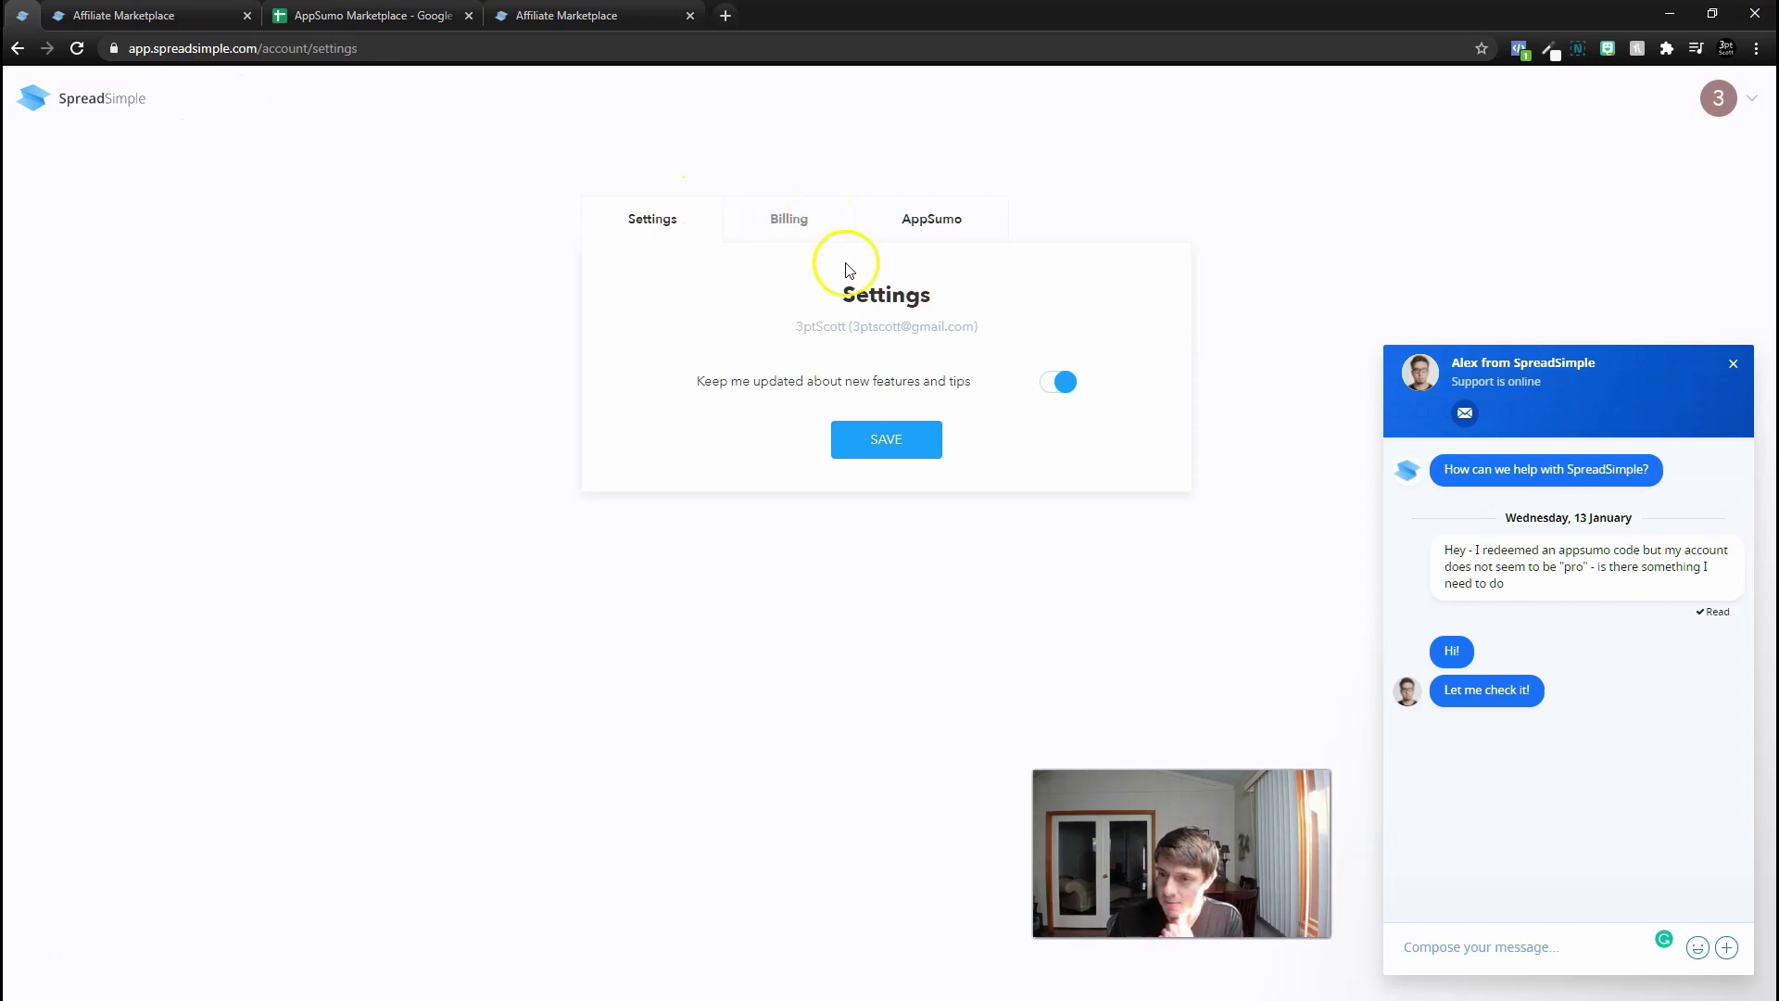
# Review Billing and Settings, ending on the AppSumo codes summary with one applied code
pyautogui.click(931, 223)
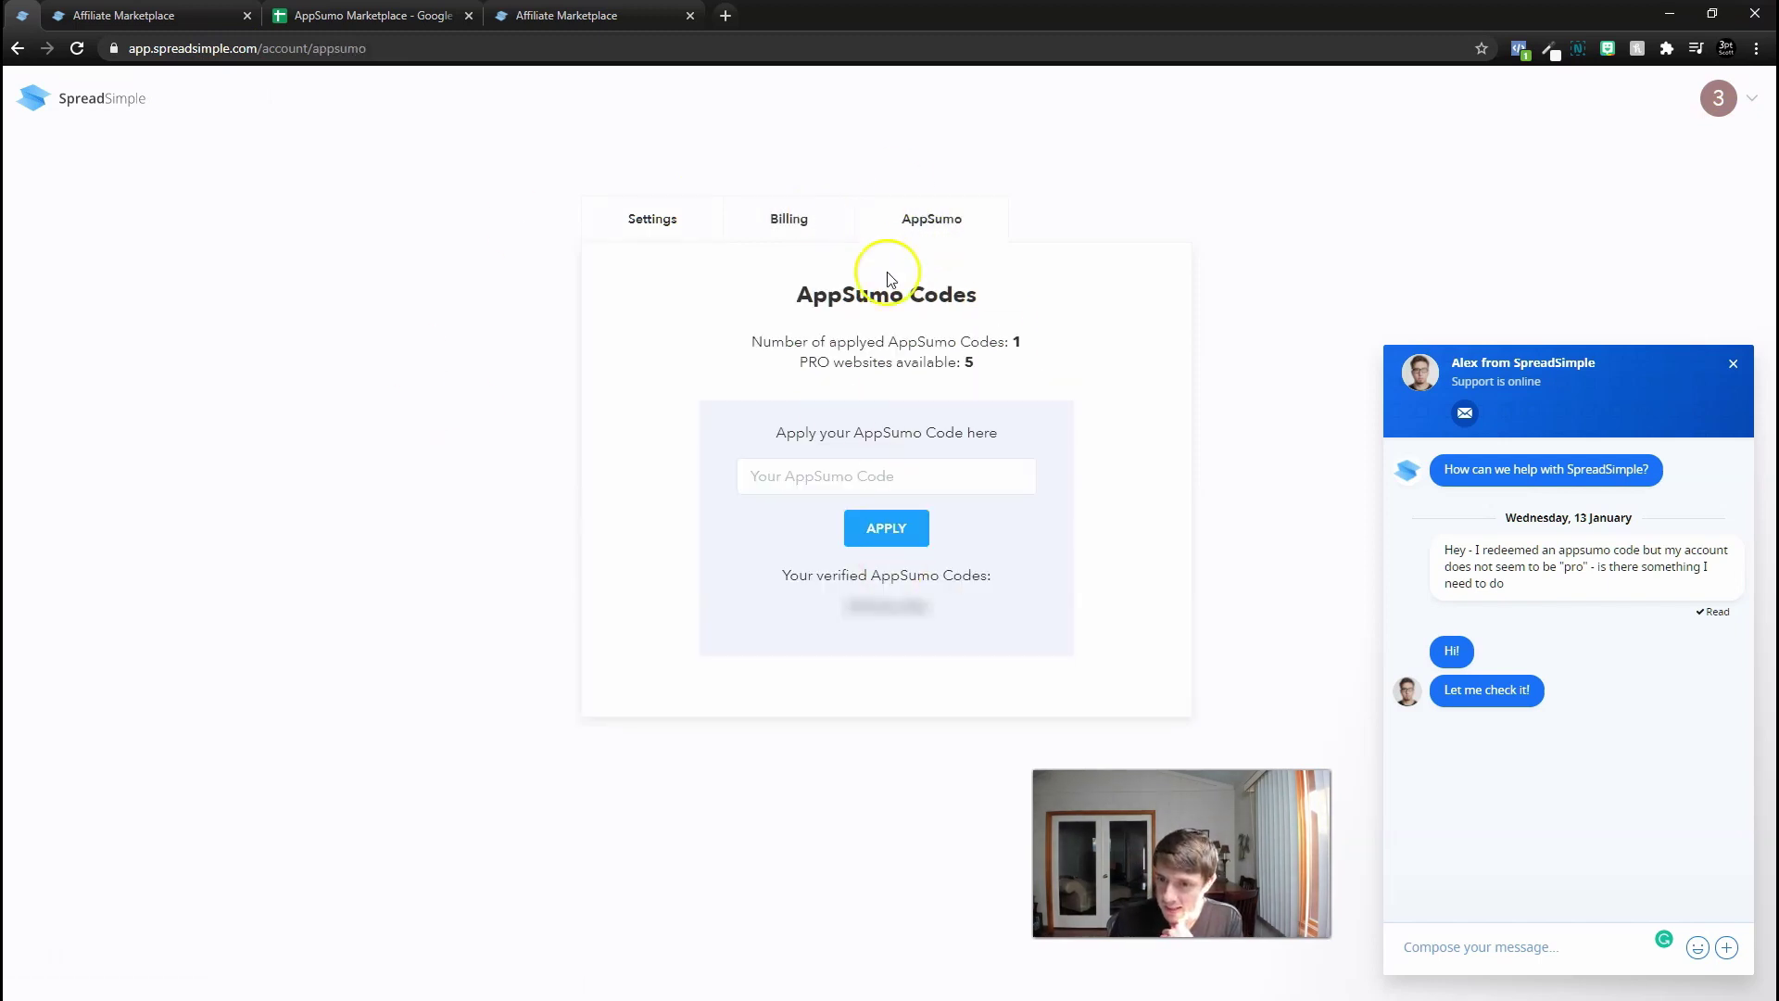
pyautogui.click(788, 219)
pyautogui.click(652, 218)
pyautogui.click(932, 219)
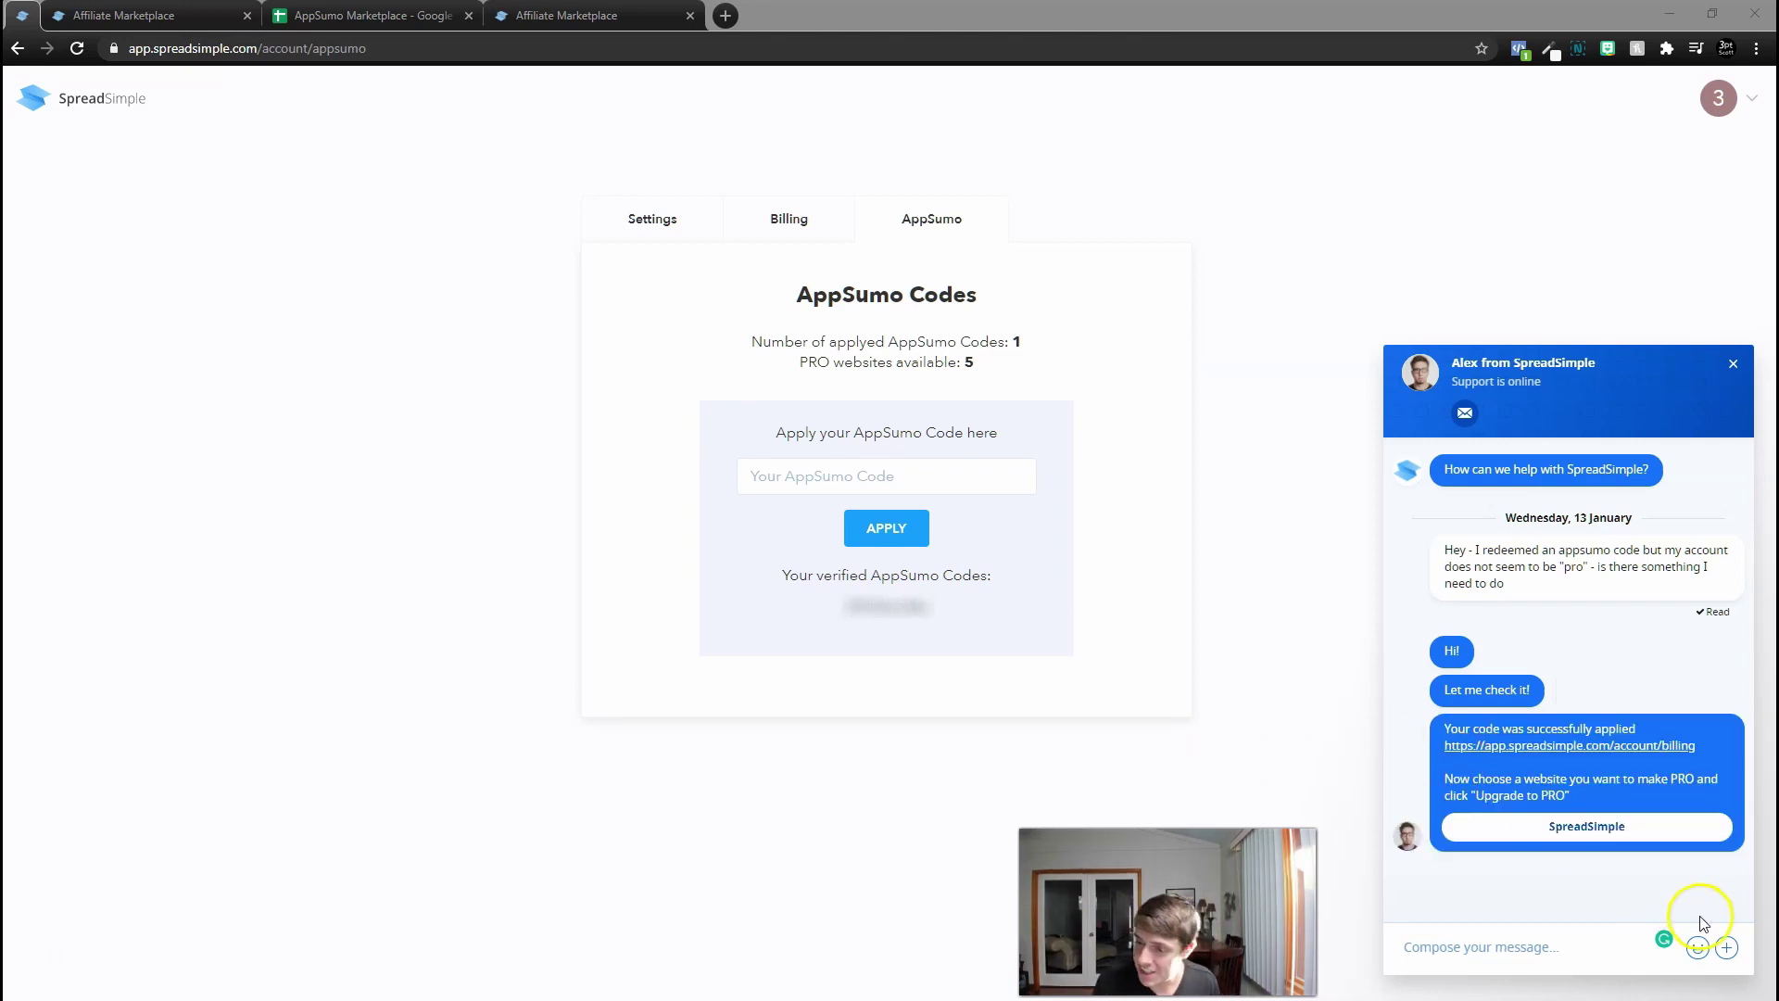
pyautogui.moveTo(1586, 779)
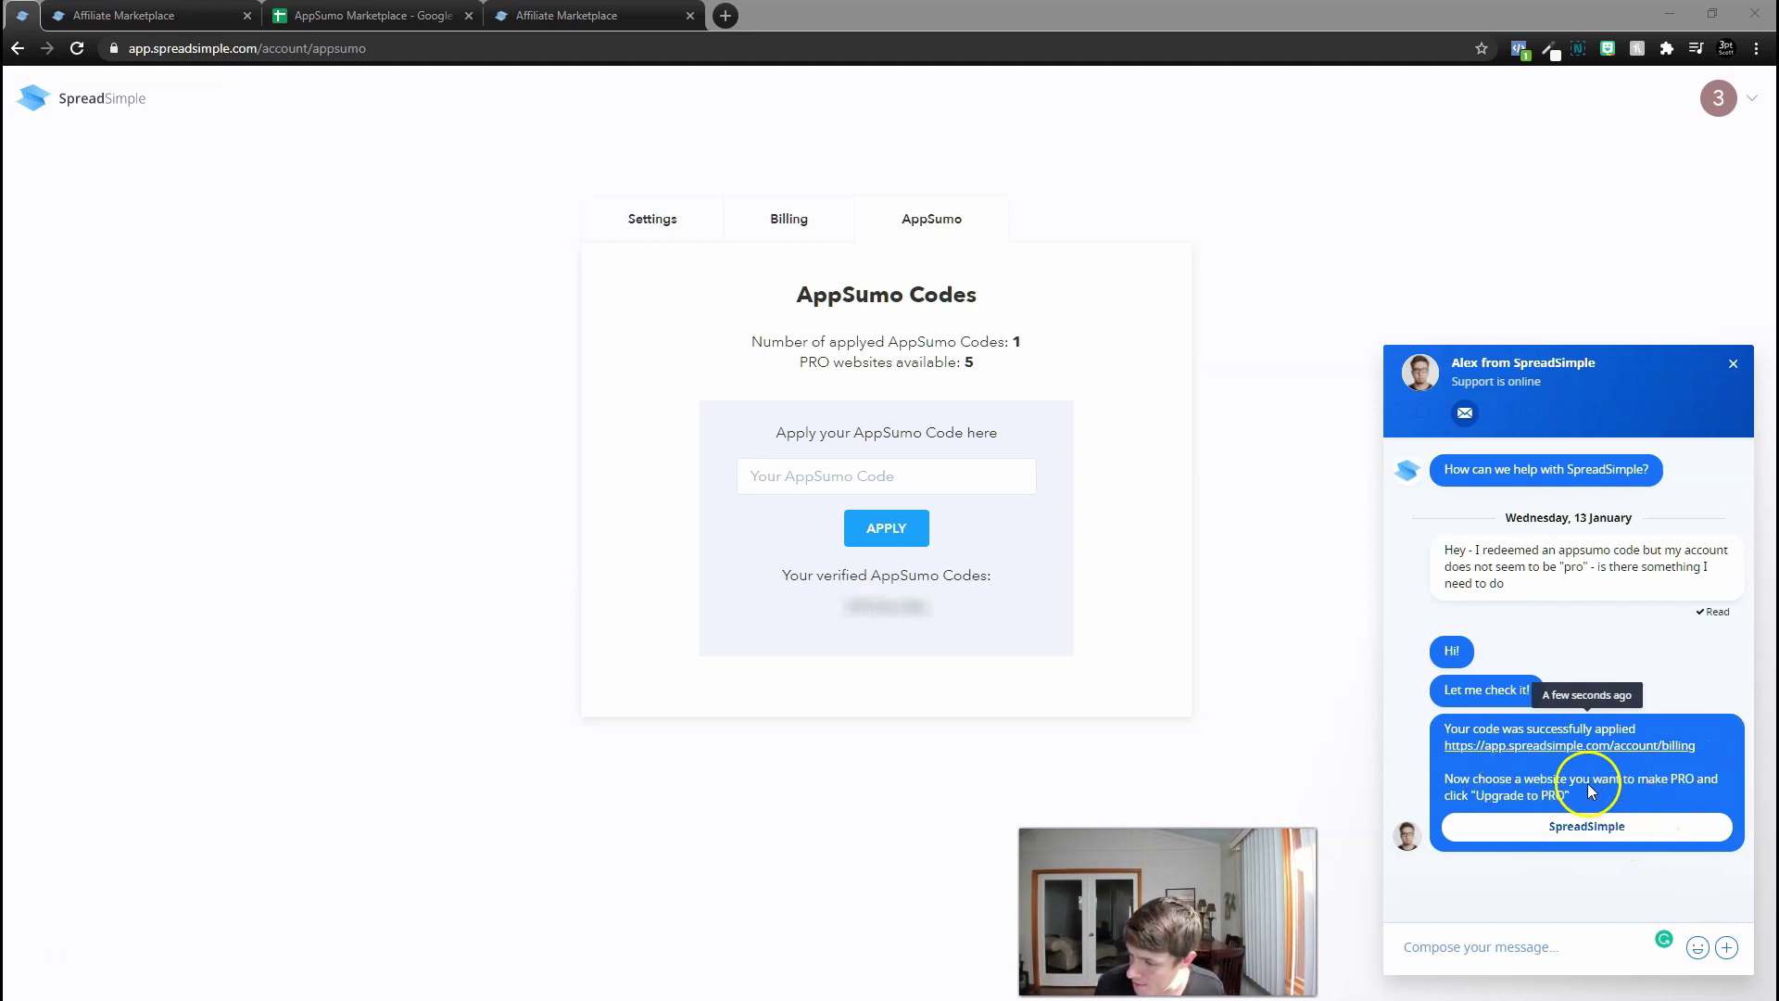
# Go to the Websites list and upgrade the published site to PRO
pyautogui.click(1567, 831)
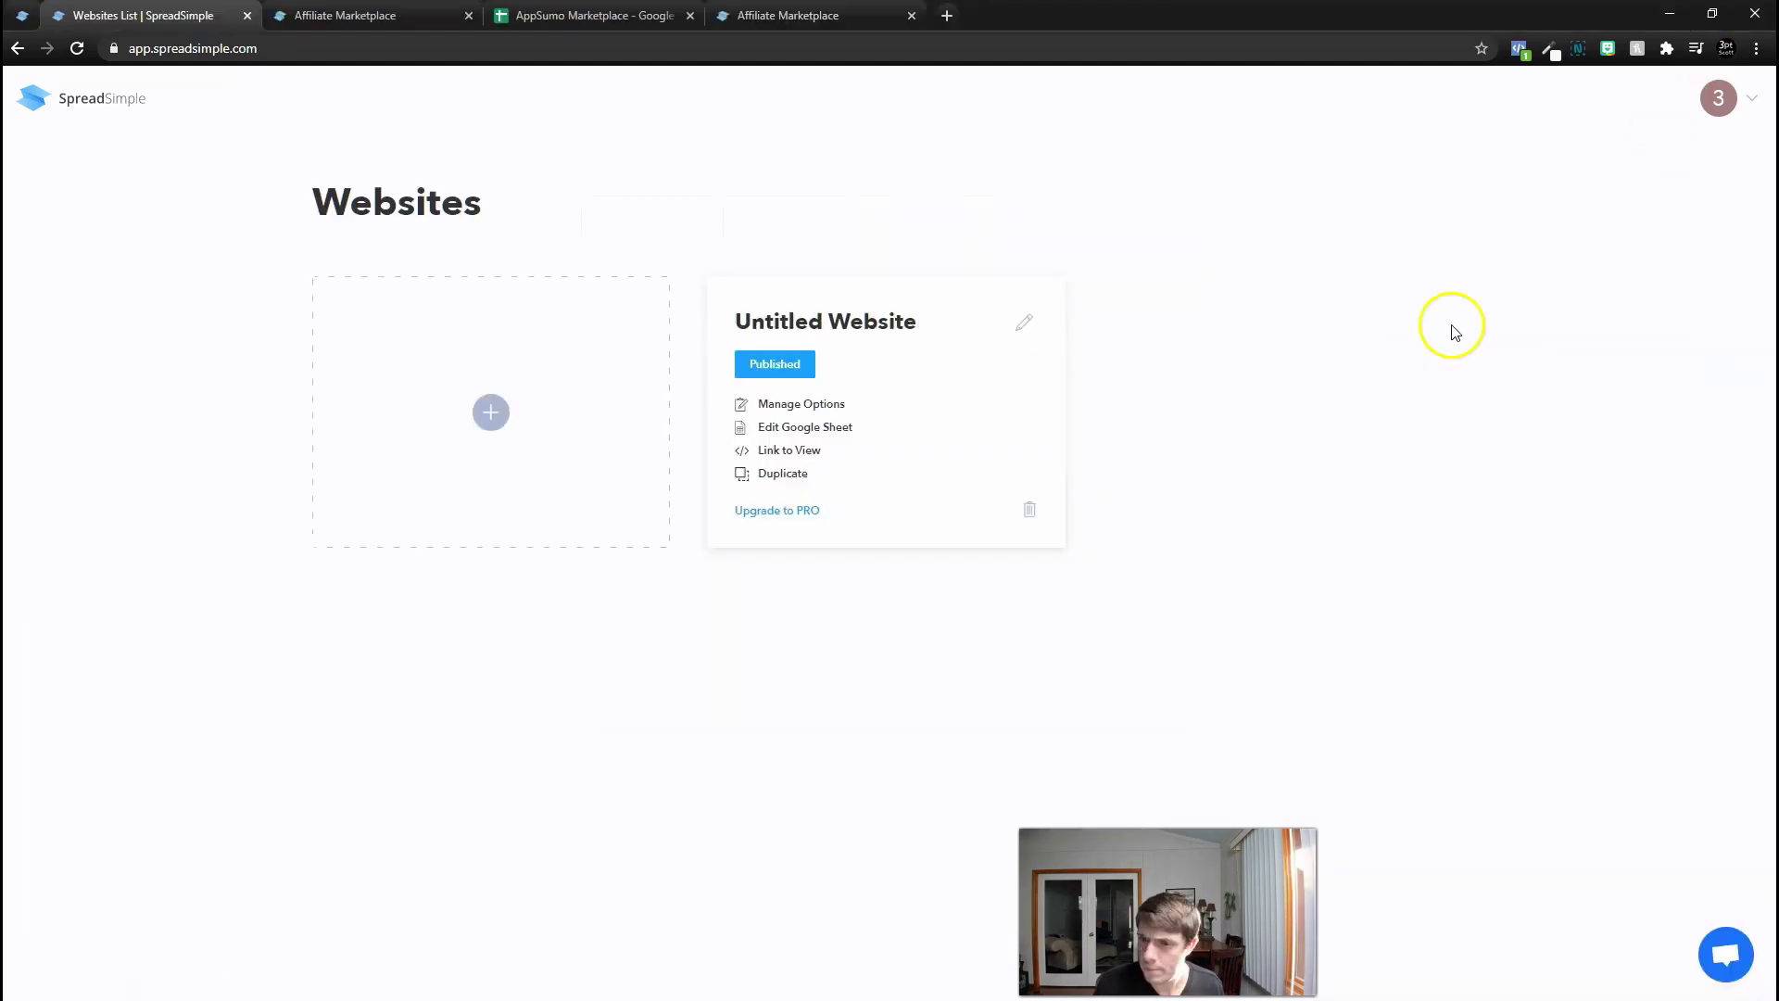
pyautogui.click(799, 512)
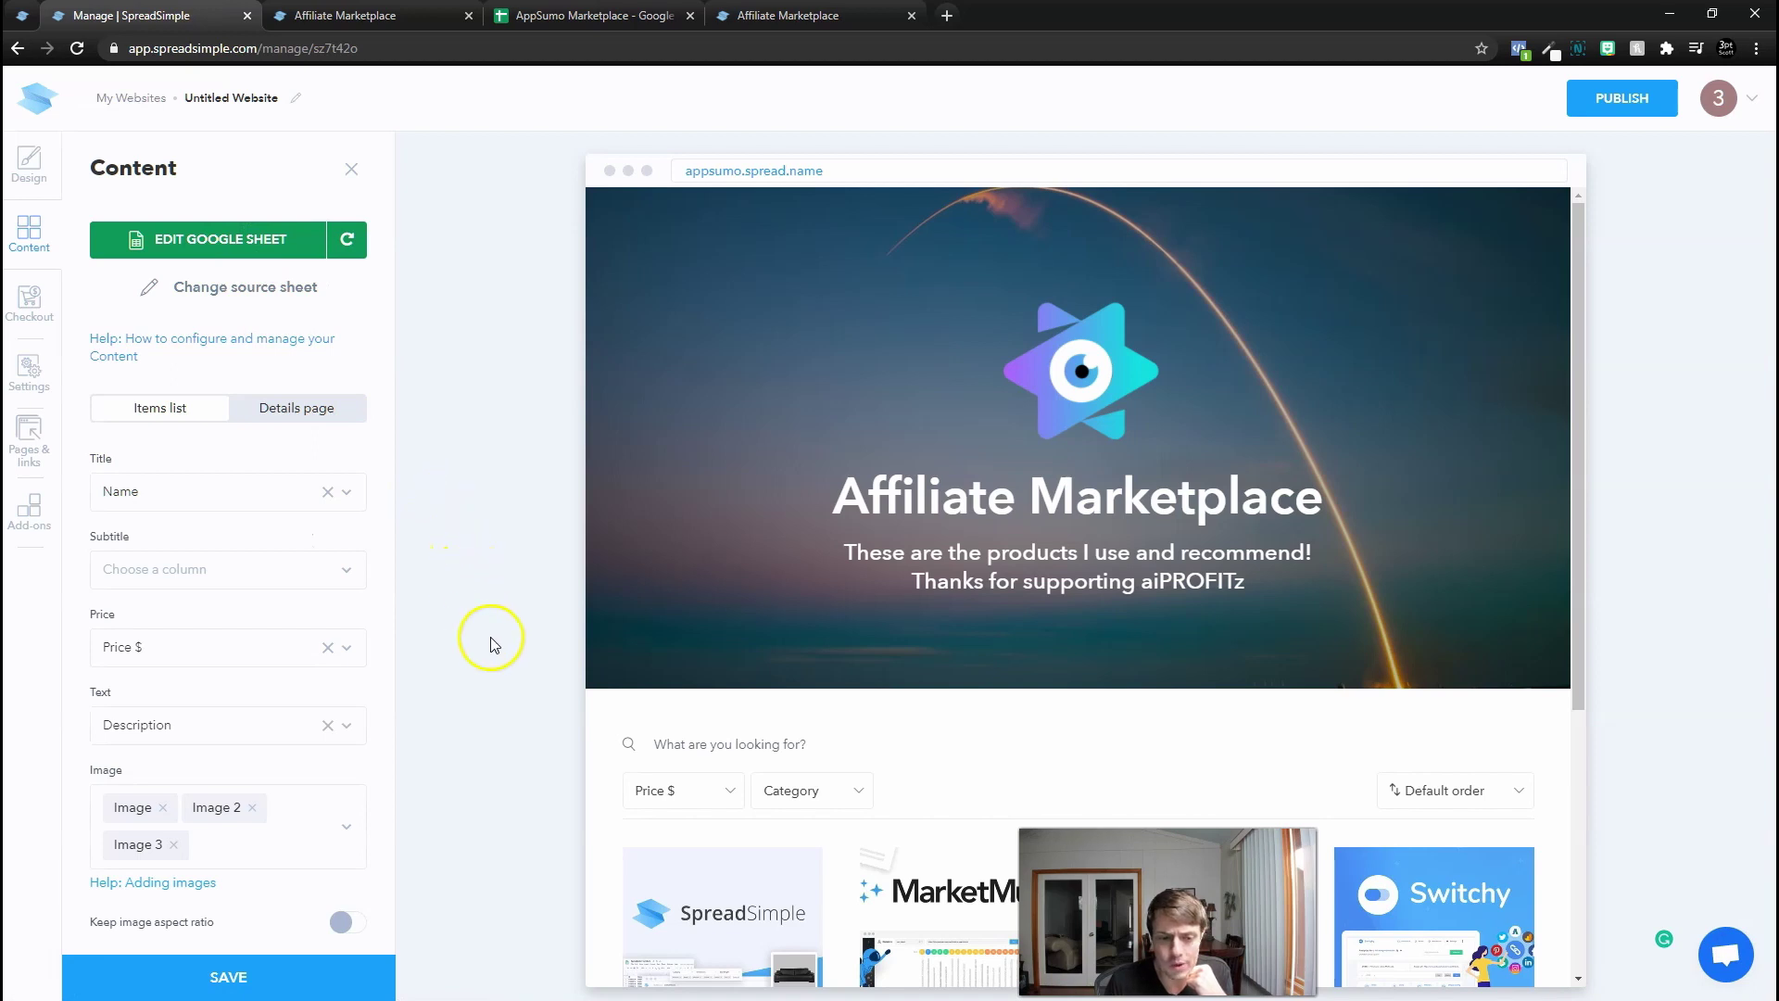
pyautogui.scroll(-4, 490, 642)
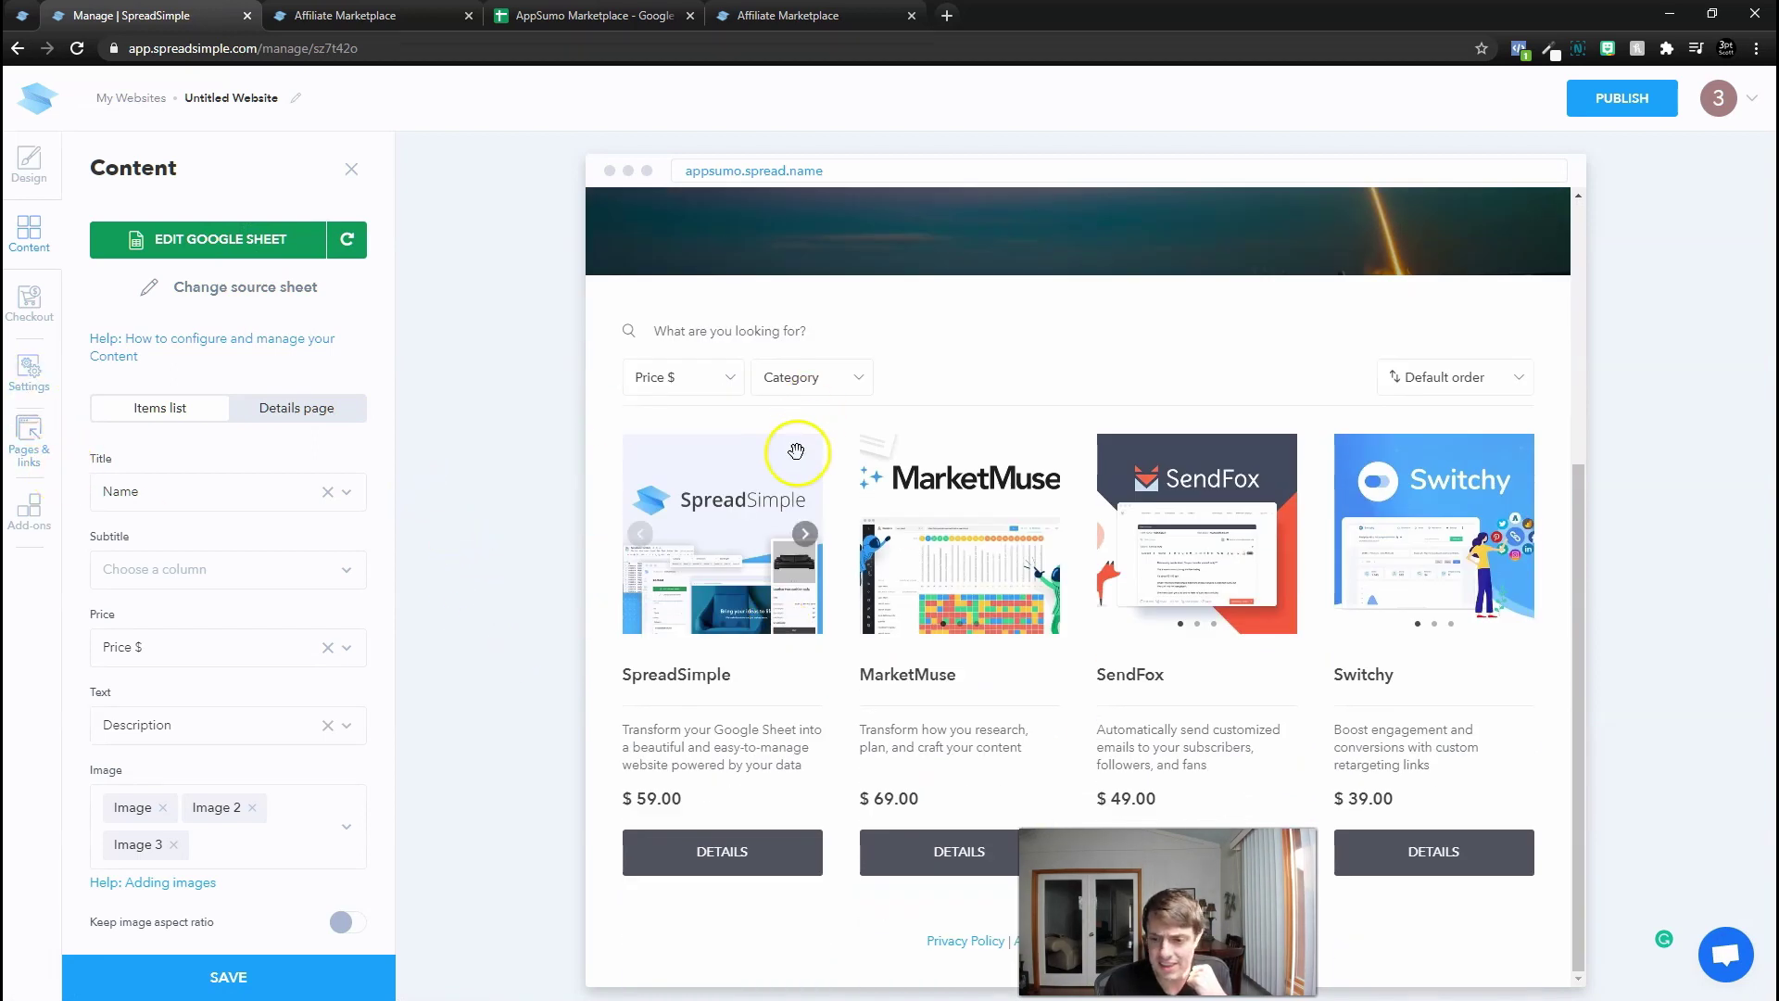
# Browse the Add-ons grid before moving on to the site's general settings
pyautogui.click(37, 511)
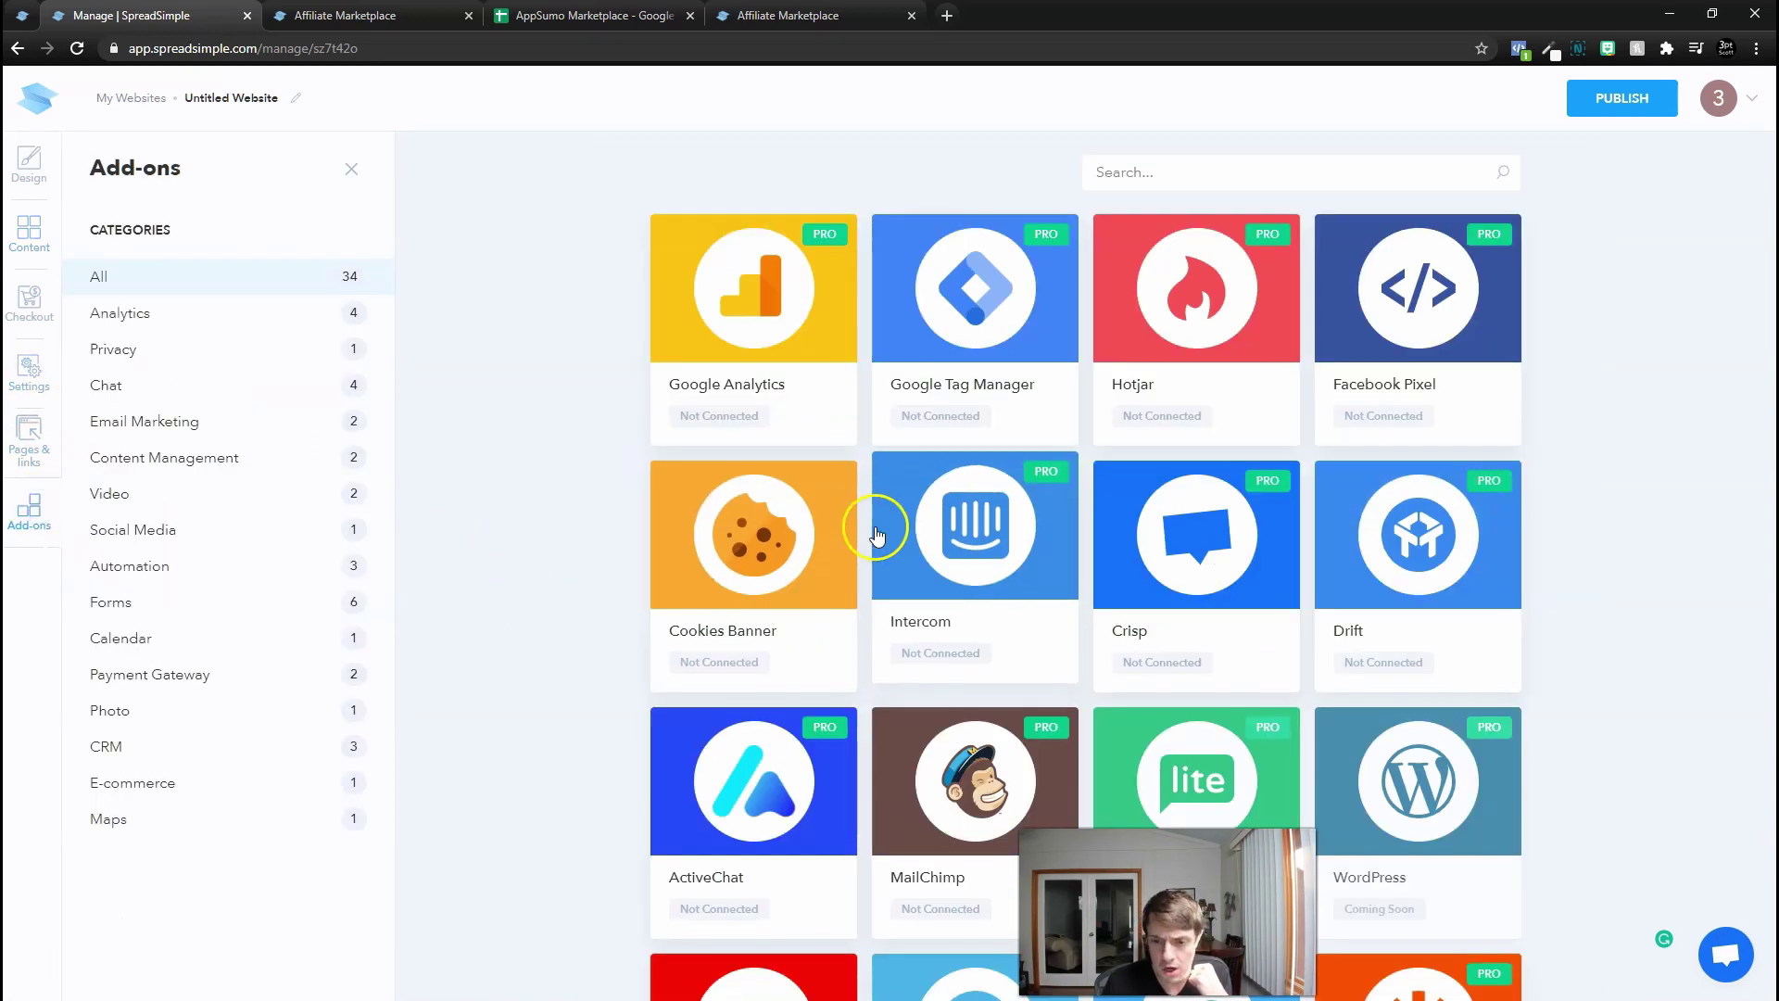
pyautogui.scroll(-4, 713, 487)
pyautogui.scroll(-3, 712, 487)
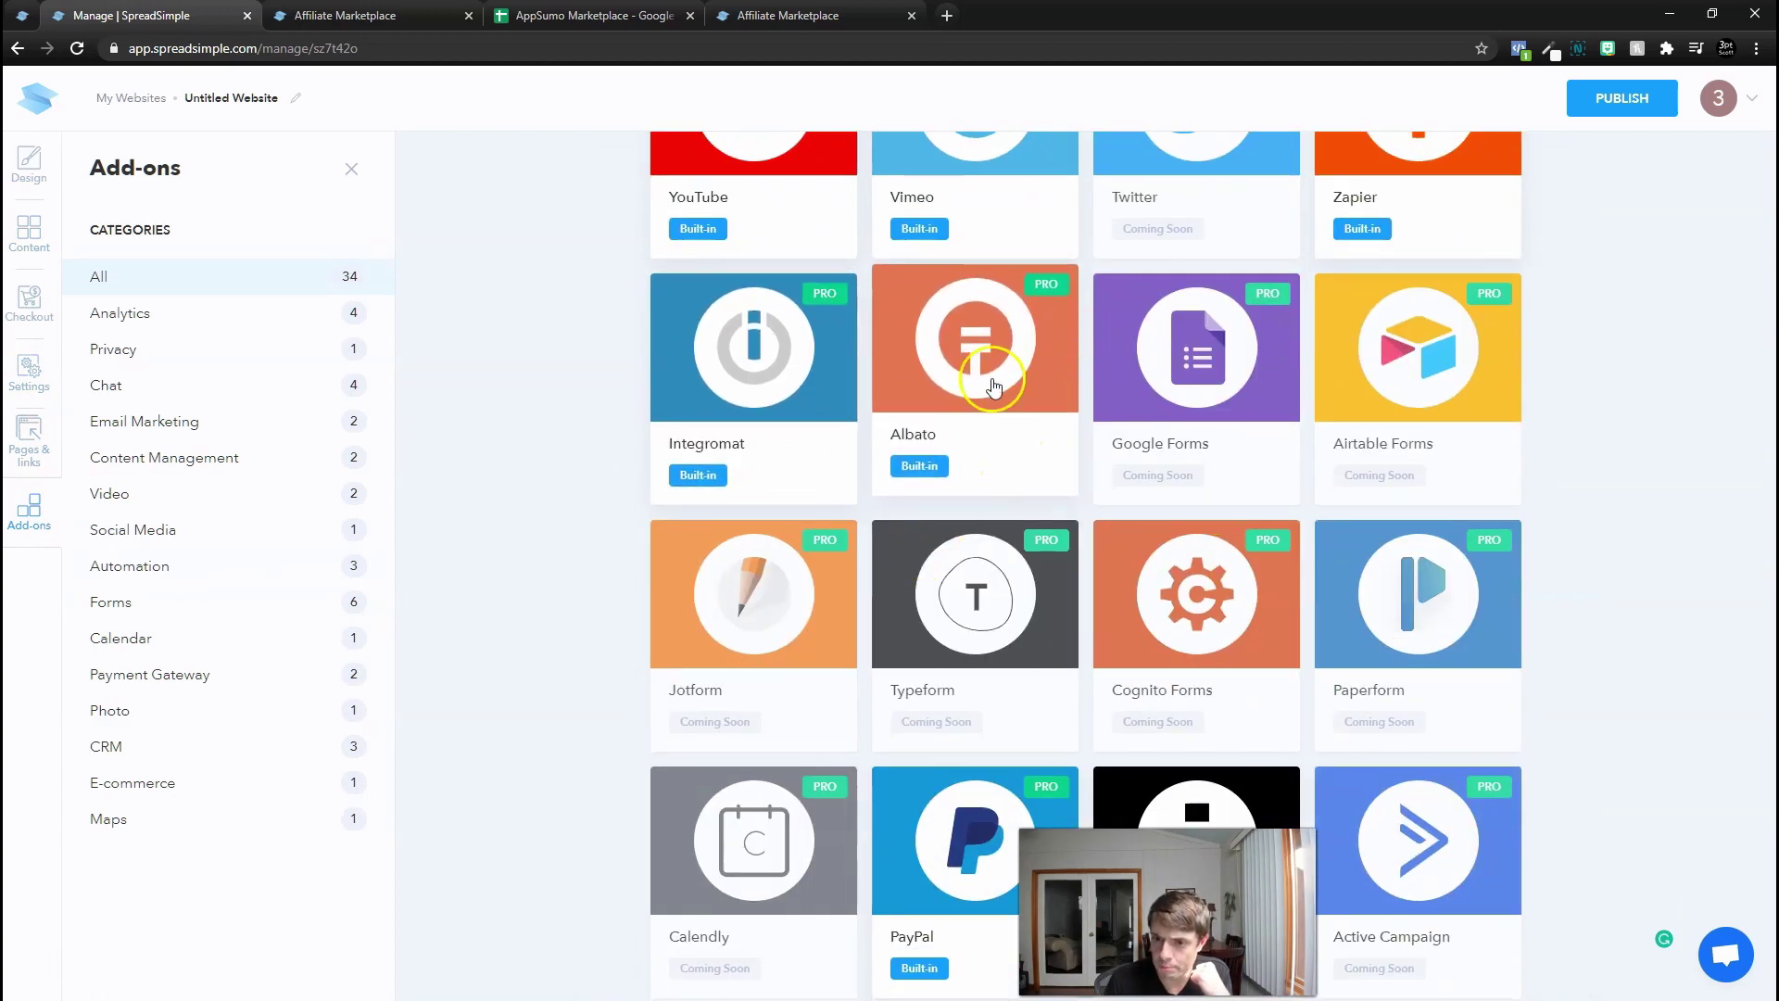
pyautogui.scroll(-4, 974, 376)
pyautogui.scroll(2, 875, 278)
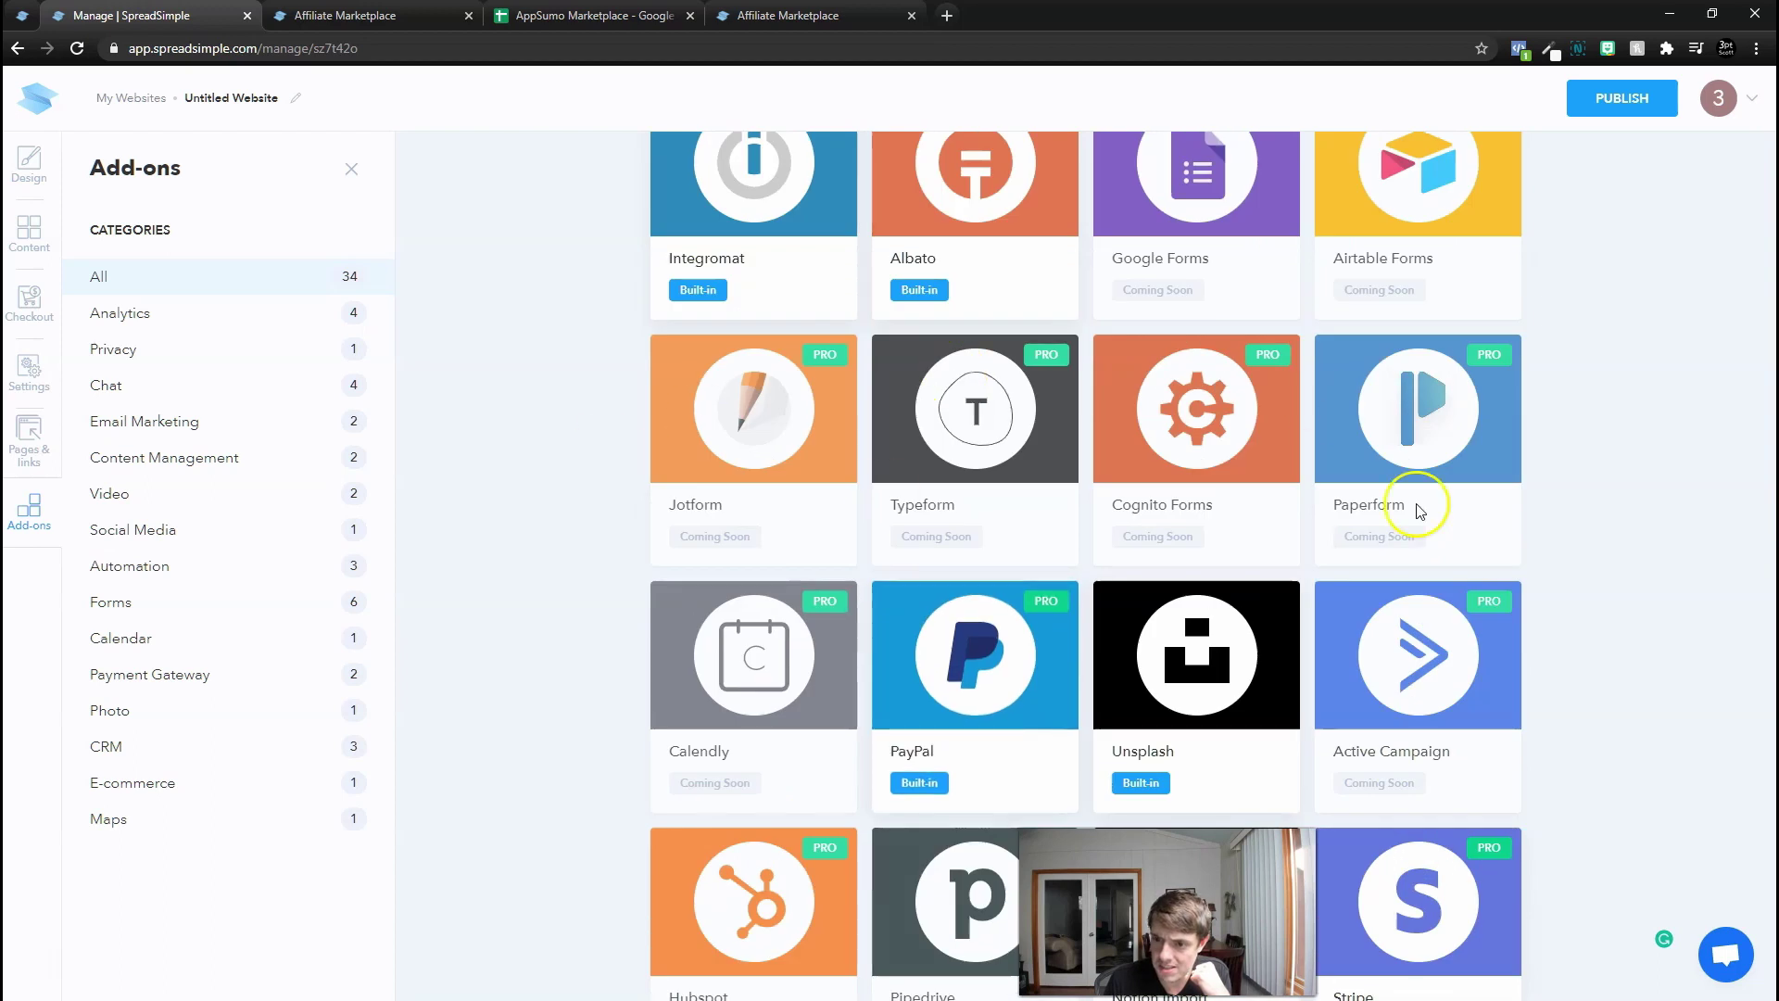
pyautogui.scroll(-3, 1037, 495)
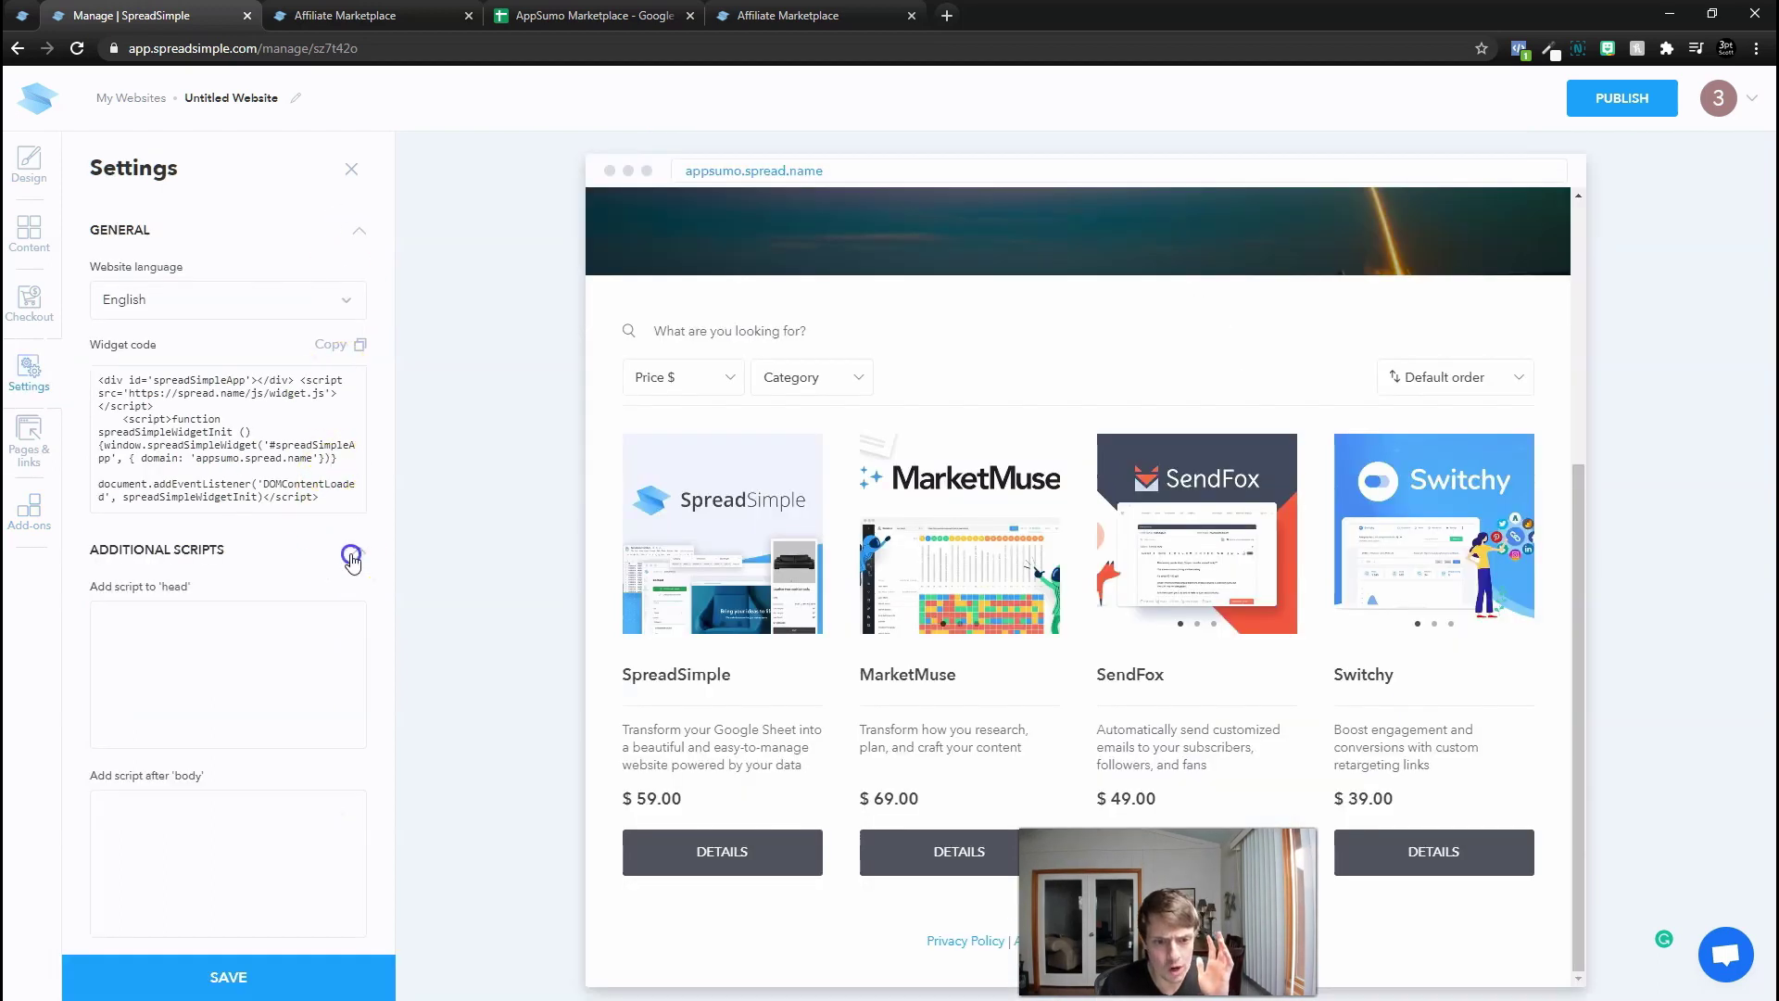
pyautogui.scroll(-3, 296, 358)
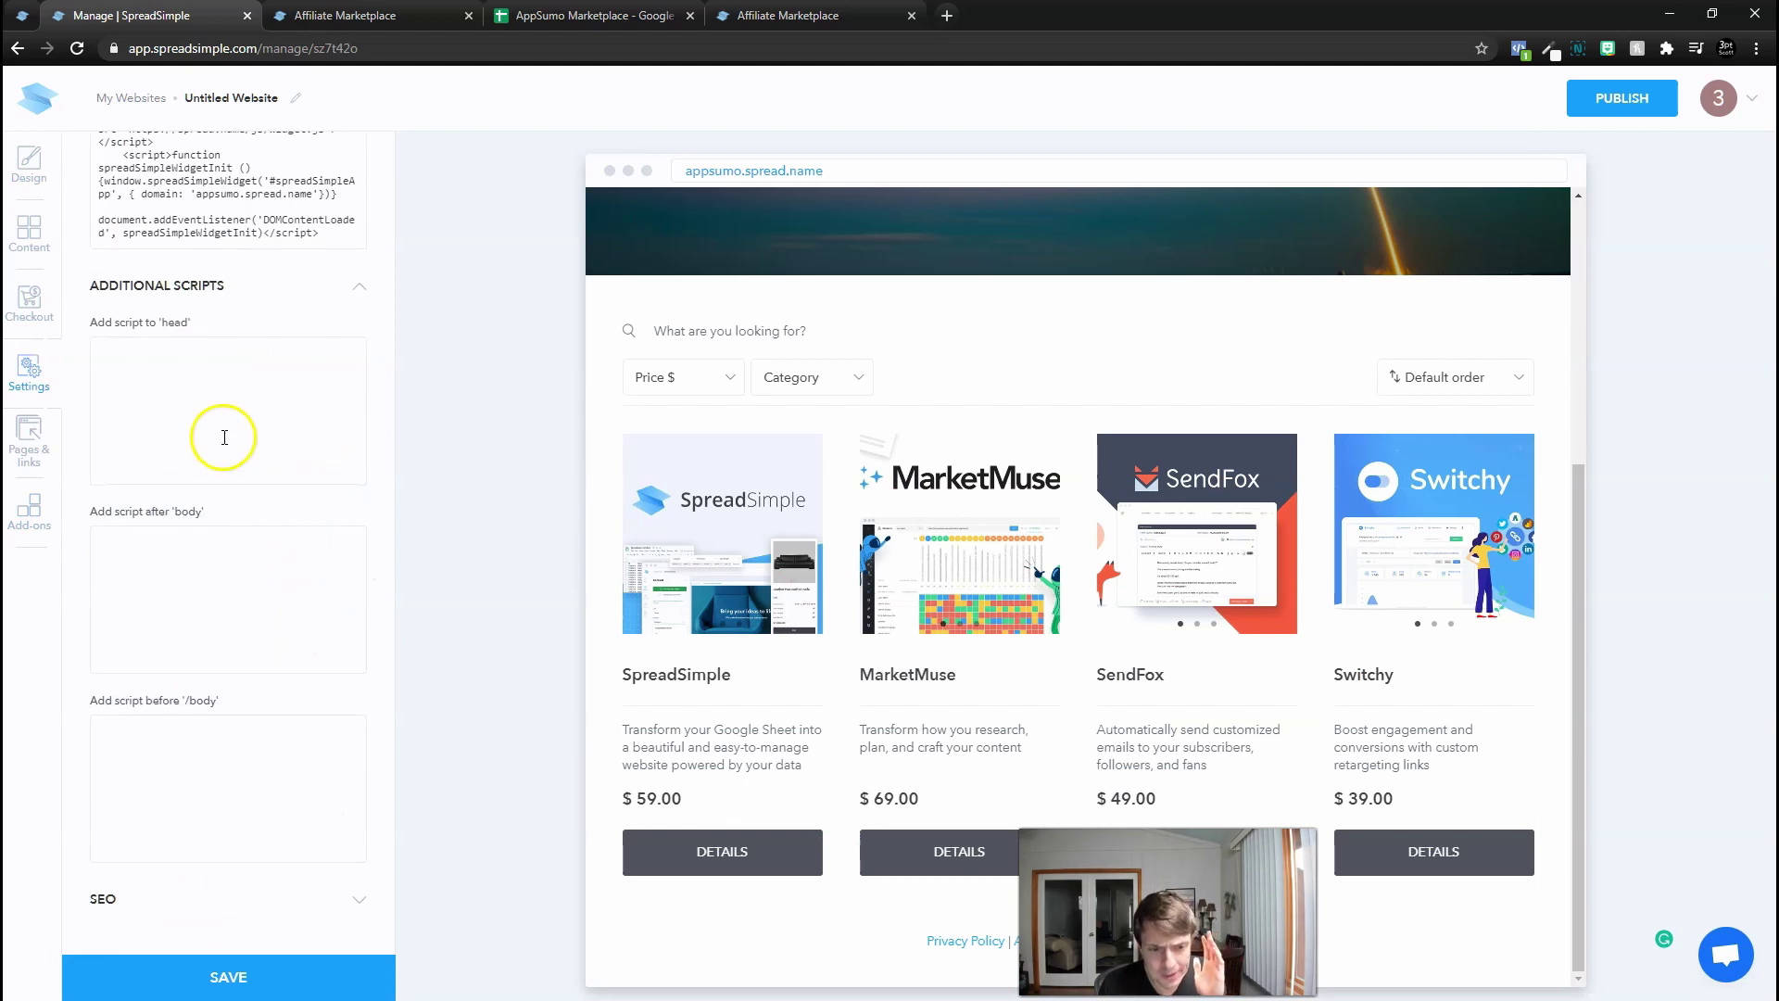
pyautogui.scroll(-4, 289, 540)
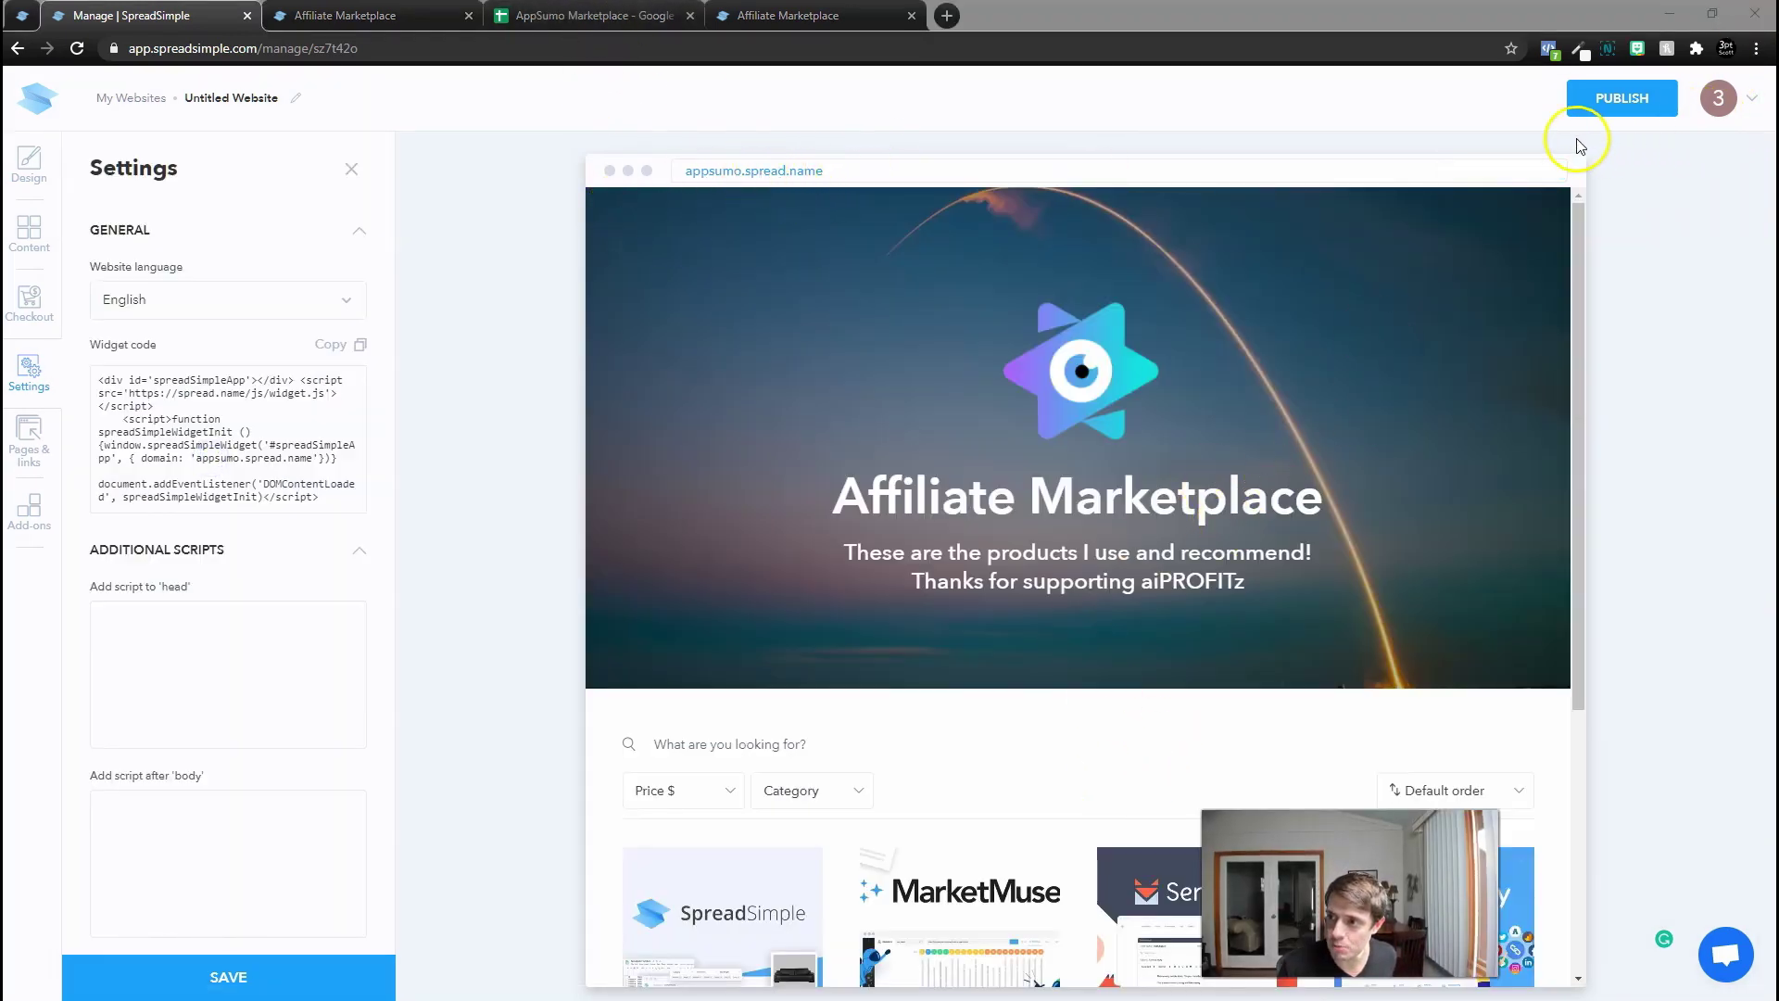
# Open the live site at appsumo.spread.name from the link above the preview
pyautogui.click(753, 170)
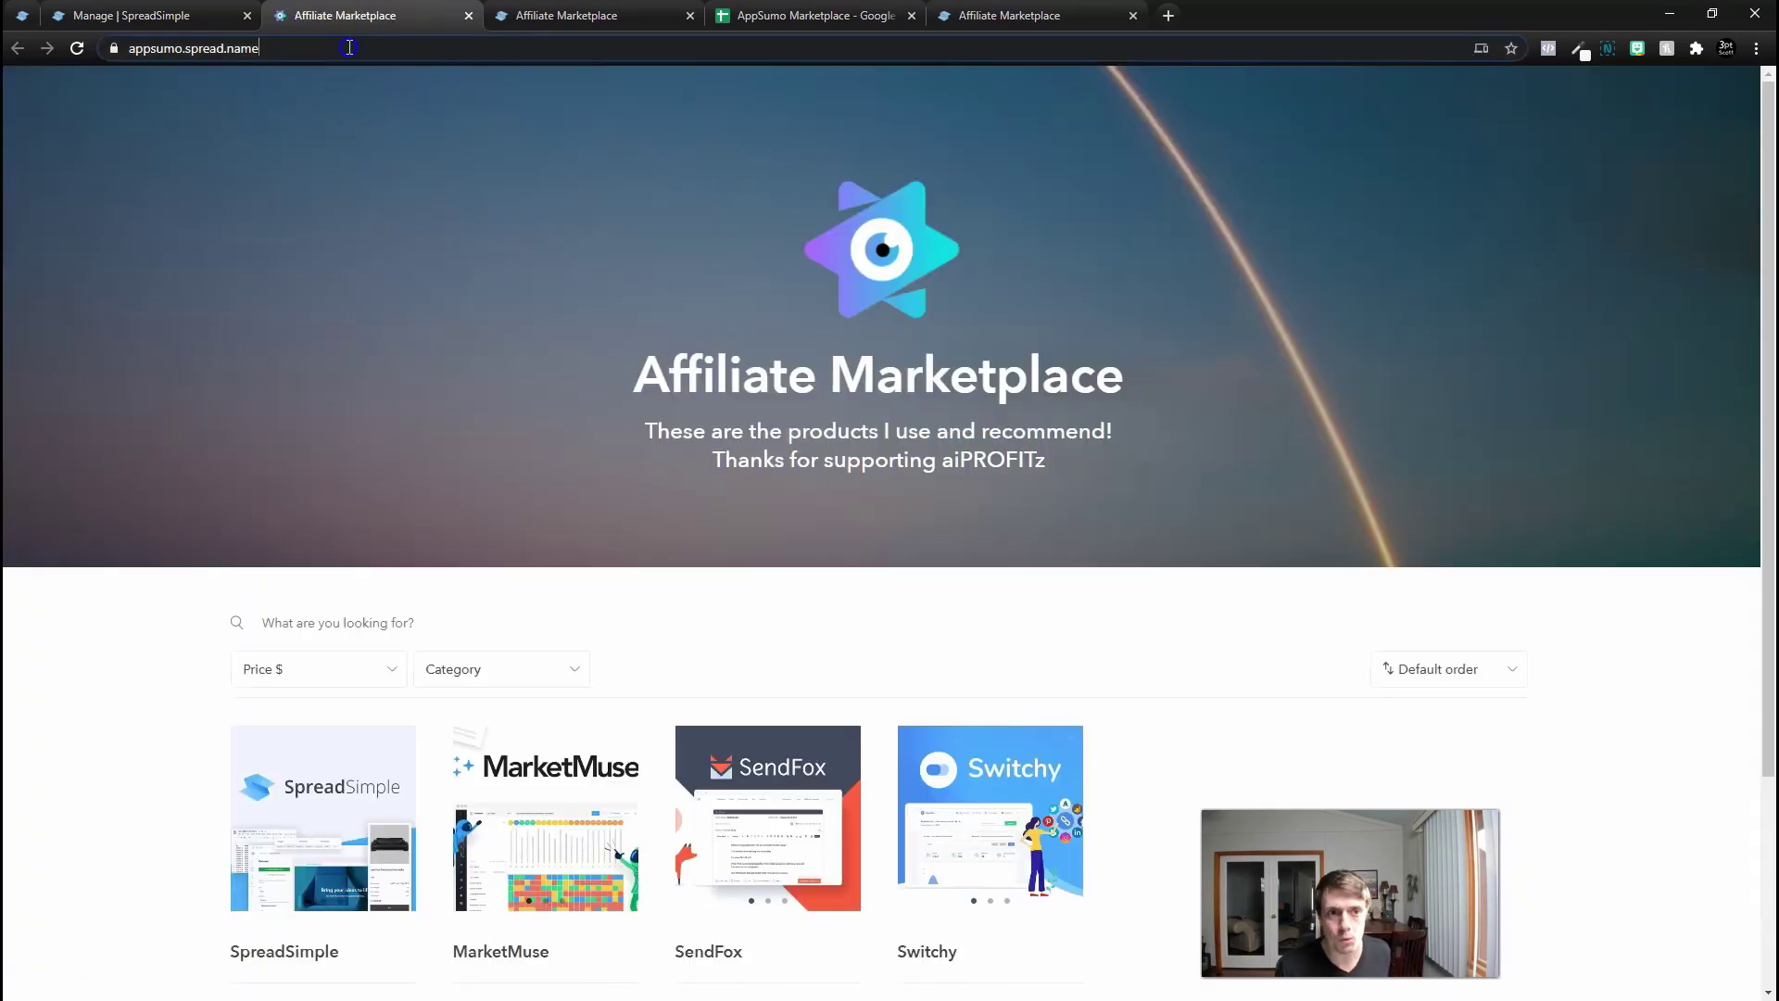
pyautogui.scroll(-3, 890, 556)
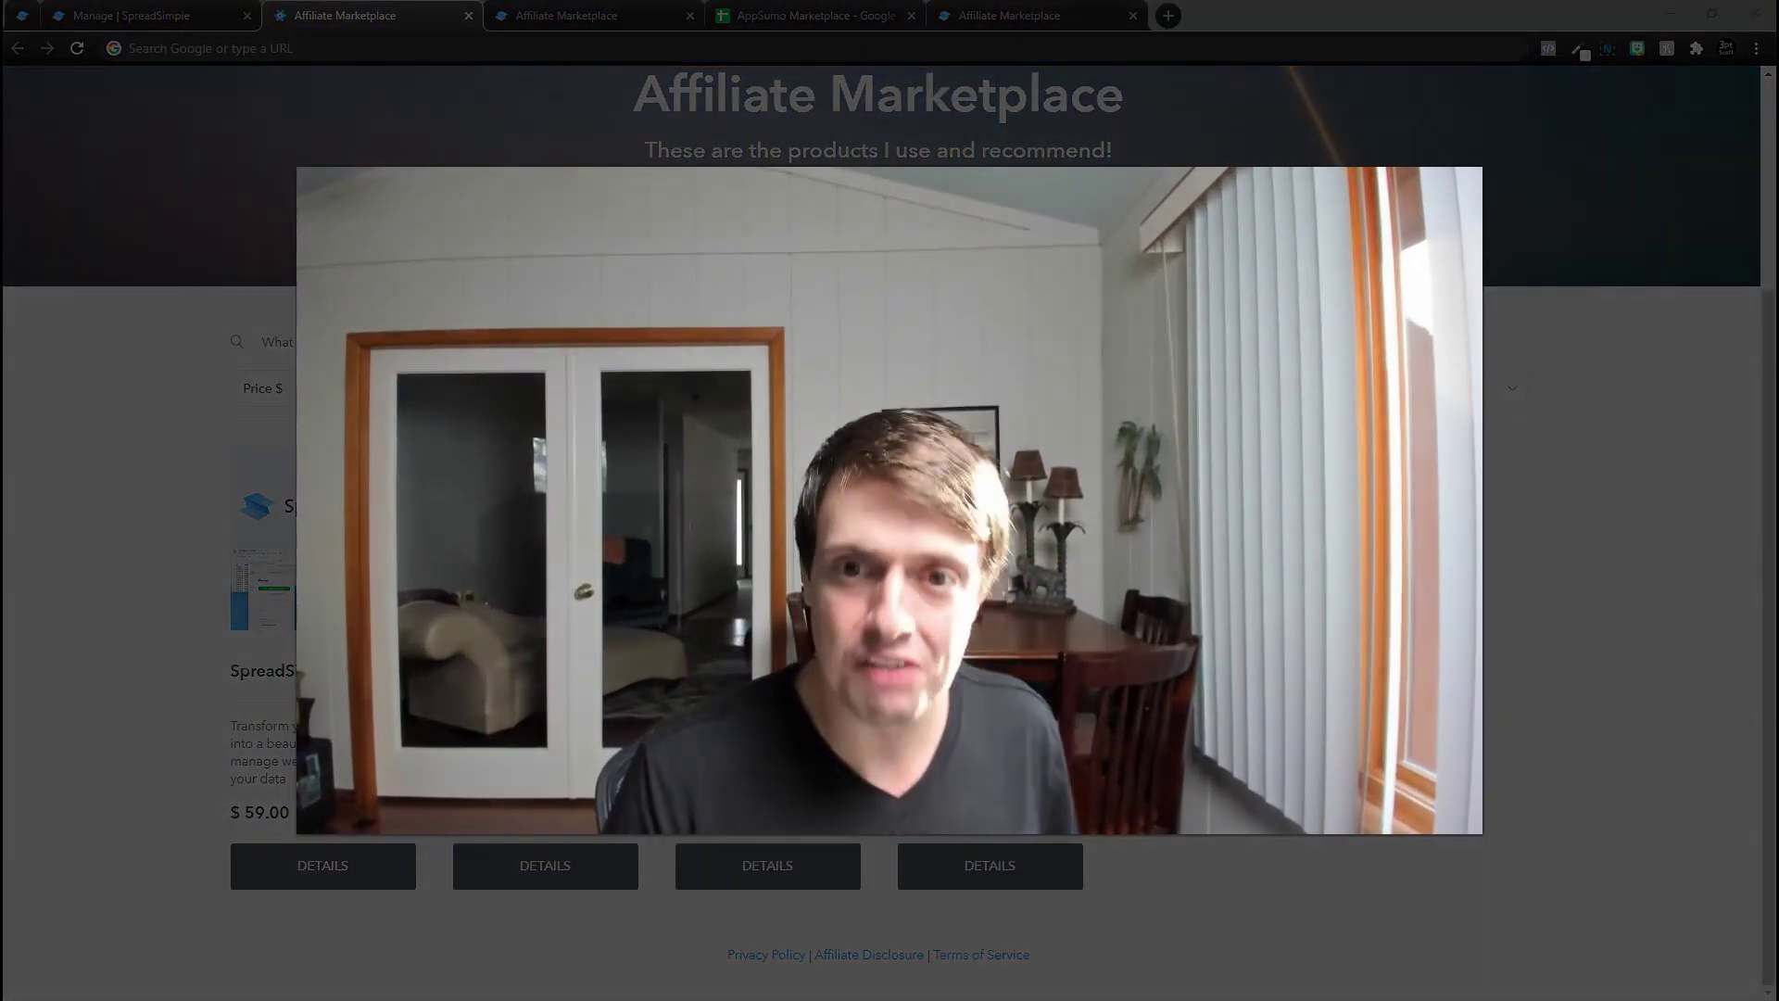